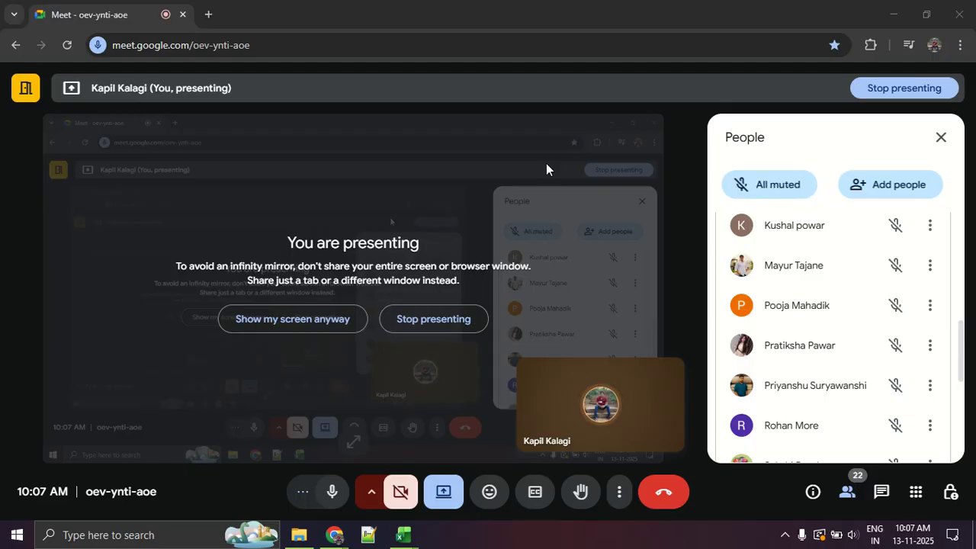
Switch to Excel and bring up the Day 5 class work workbook on its Solver Dataset sheet.
mouse_move(404, 534)
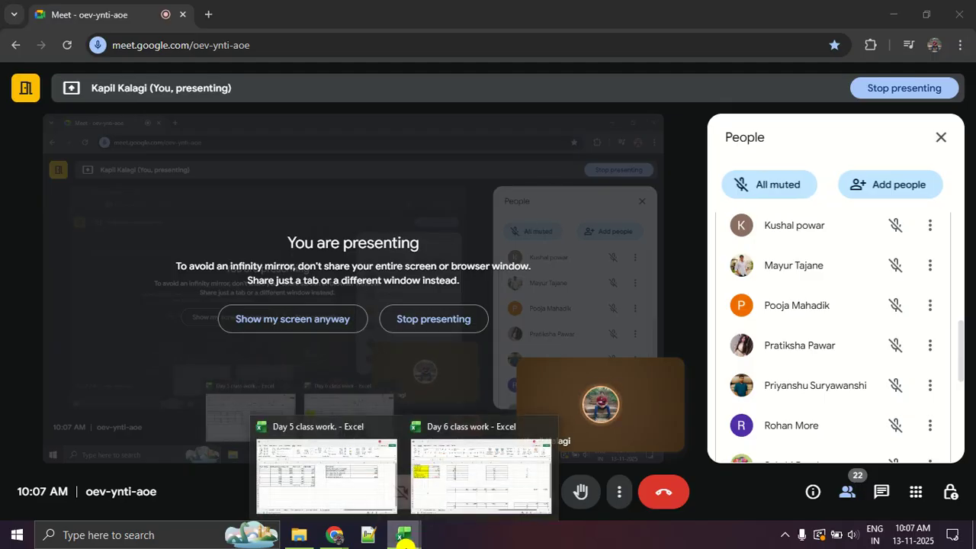
left_click(432, 503)
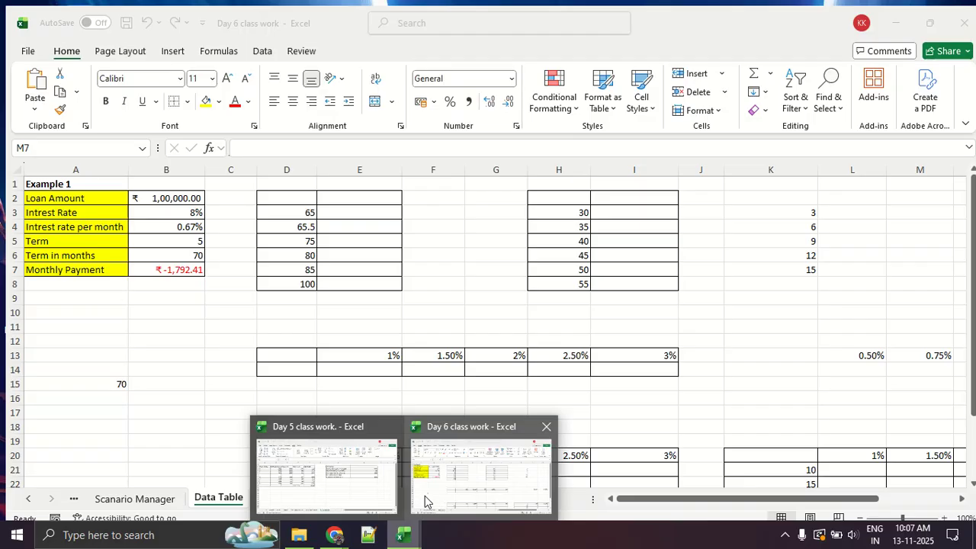
left_click(390, 479)
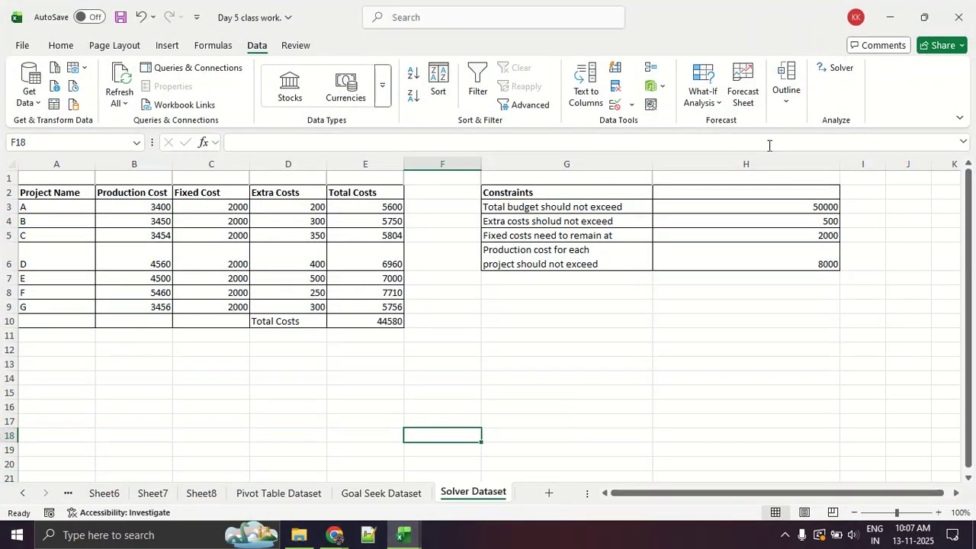
Review the What-If Analysis commands Scenario Manager, Goal Seek and Data Table together with Solver, marking each with red ink.
mouse_move(249, 28)
left_mouse_down()
mouse_move(232, 61)
mouse_move(282, 42)
mouse_move(260, 26)
mouse_move(377, 12)
mouse_move(661, 48)
mouse_move(734, 111)
mouse_move(723, 54)
left_mouse_up()
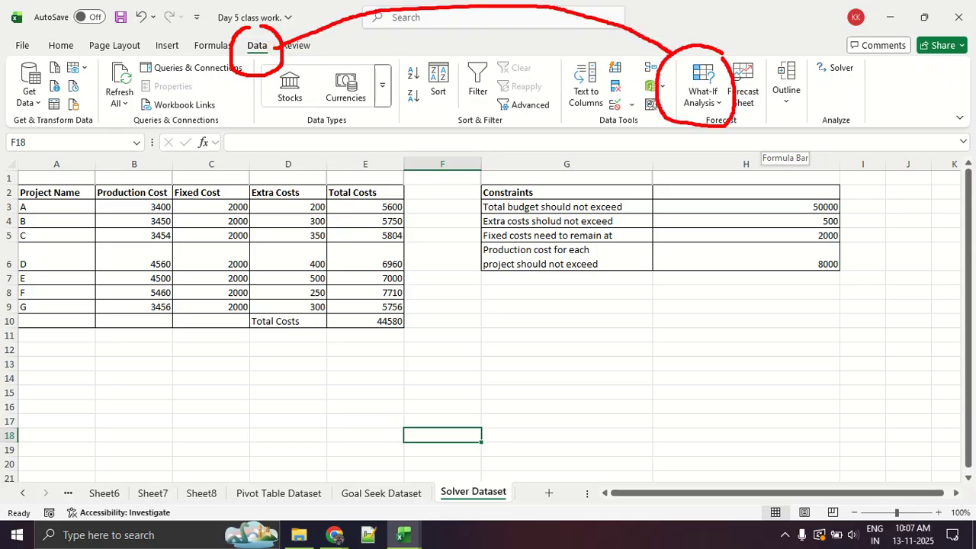
left_click(719, 101)
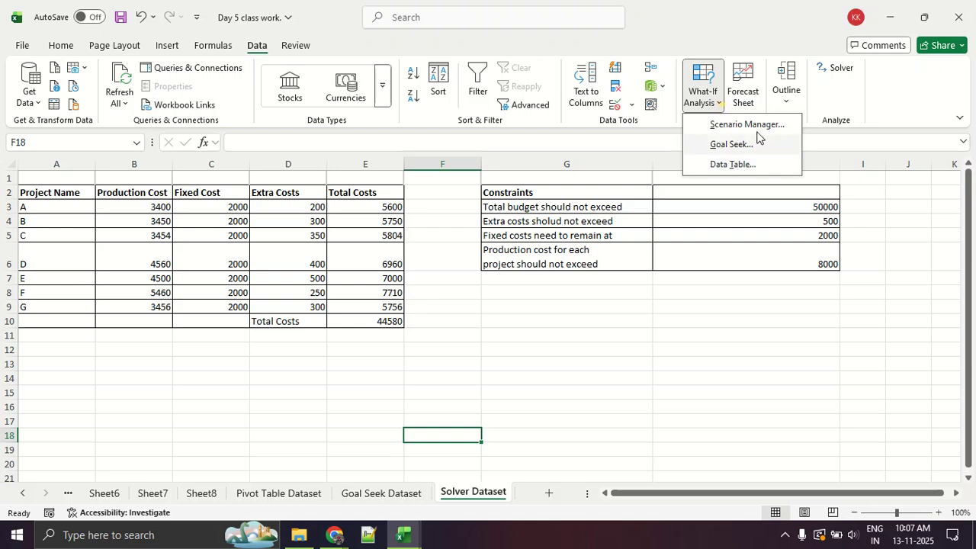
mouse_move(801, 126)
left_mouse_down()
mouse_move(709, 116)
mouse_move(774, 181)
mouse_move(802, 116)
left_mouse_up()
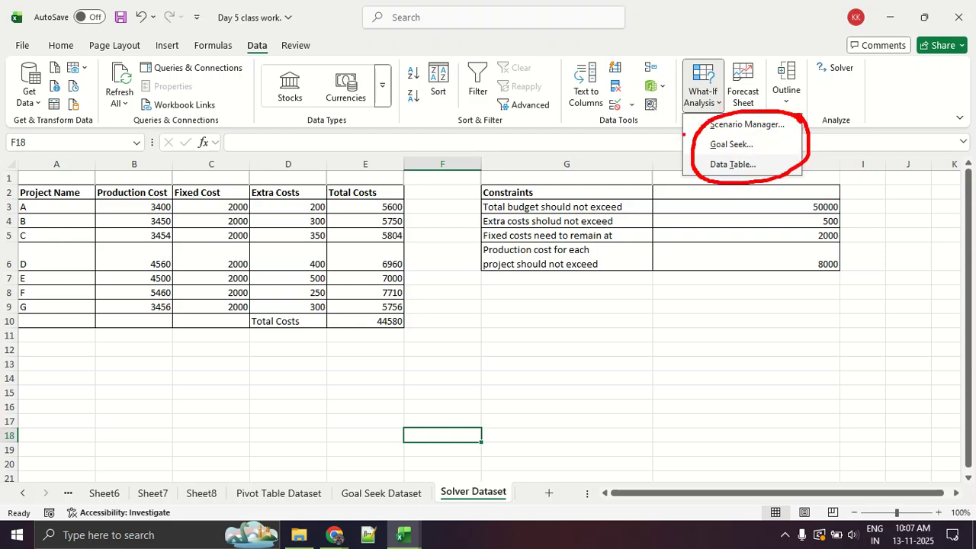
left_click_drag(681, 120, 719, 104)
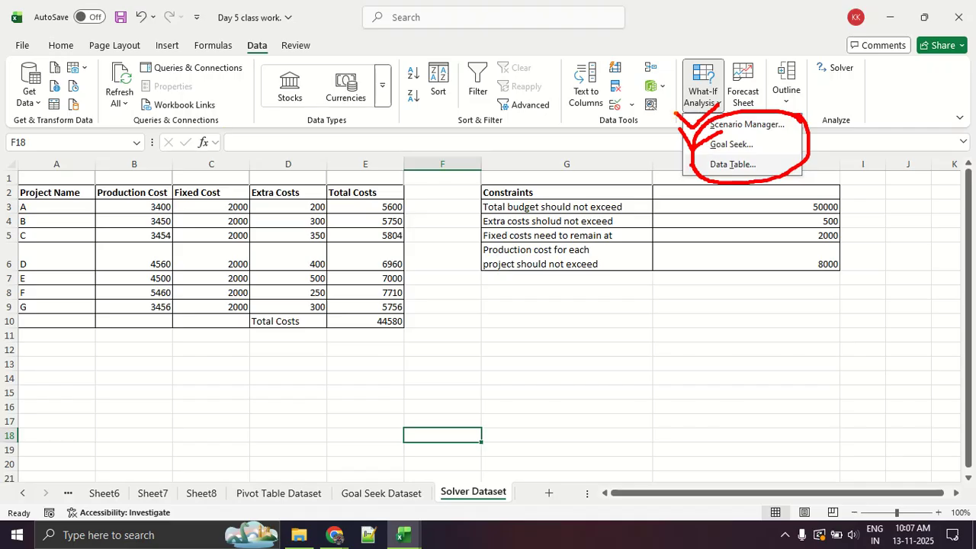
mouse_move(857, 87)
left_mouse_down()
mouse_move(814, 136)
mouse_move(855, 84)
mouse_move(863, 93)
left_mouse_up()
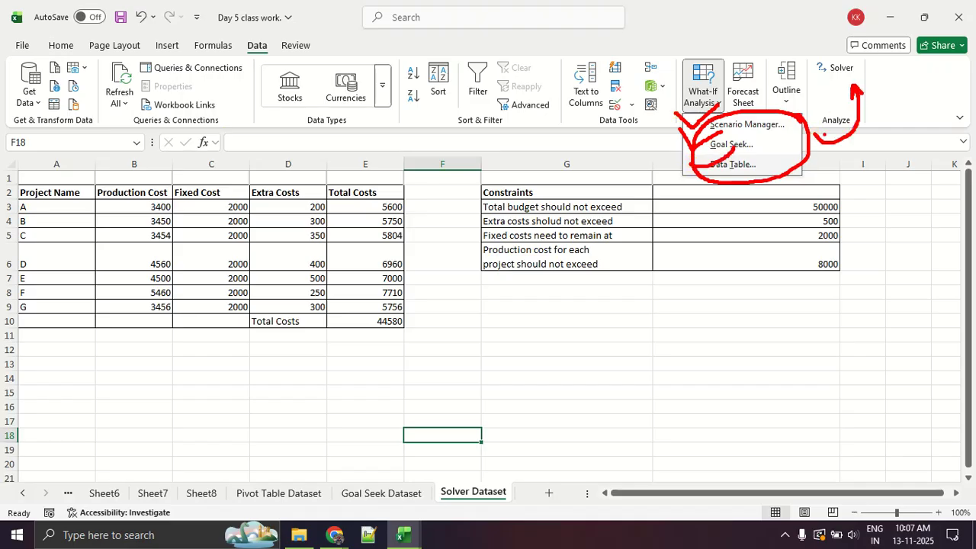
mouse_move(768, 144)
left_mouse_down()
mouse_move(837, 146)
mouse_move(844, 113)
mouse_move(850, 122)
left_mouse_up()
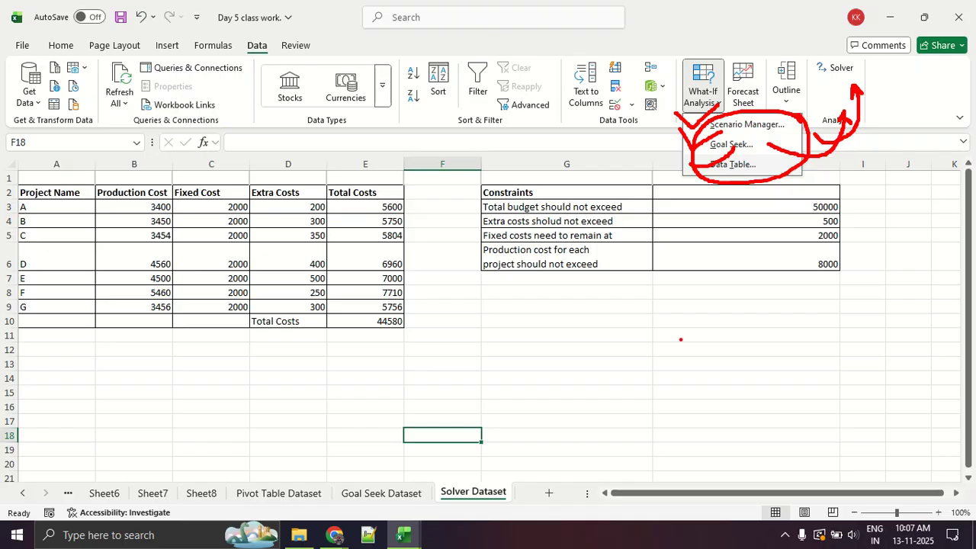
key("Escape")
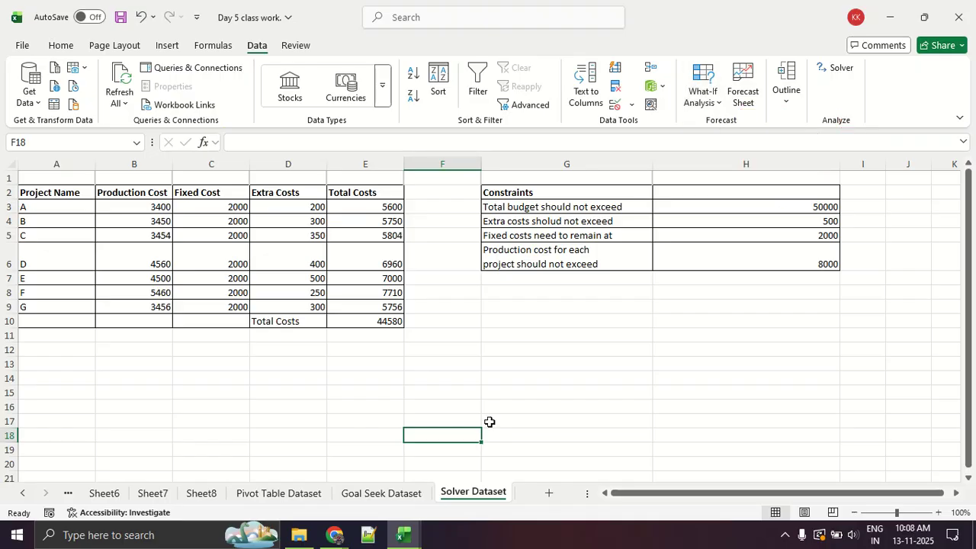
Switch to the Google Meet call and look through its participant list.
key("alt+Tab")
key("alt+Tab")
key("alt+Tab")
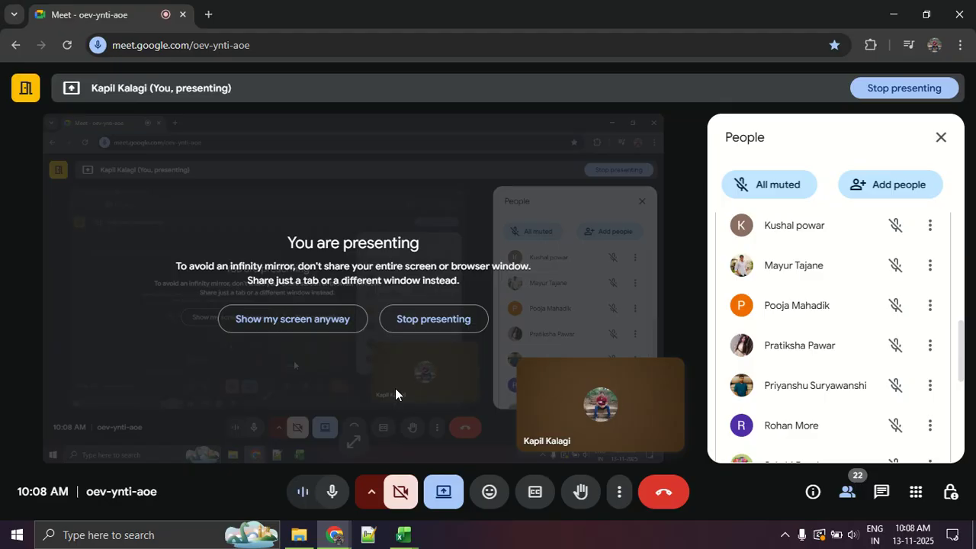
scroll(806, 388, "up", 5)
scroll(806, 388, "down", 10)
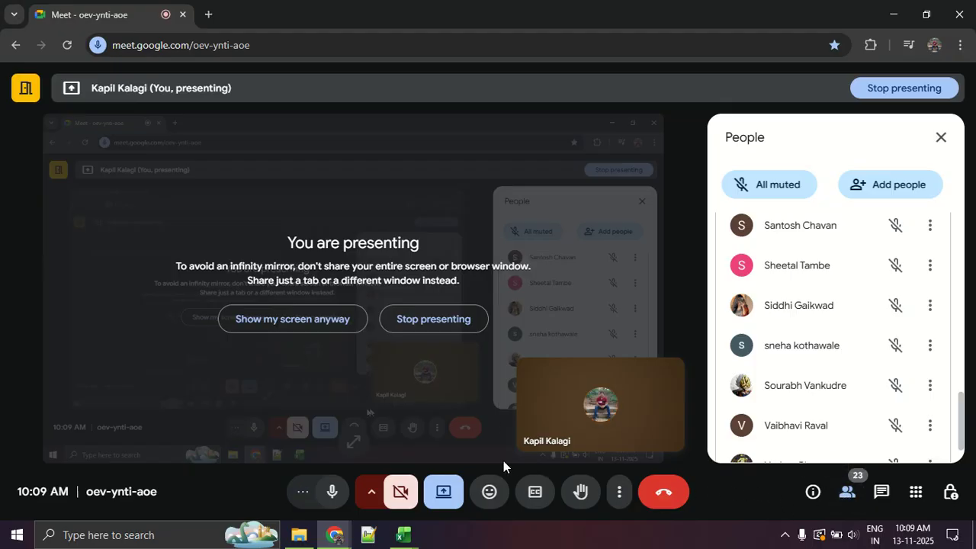
Switch to the Day 6 class work workbook in Excel and open its Scanario Manager sheet.
left_click(416, 540)
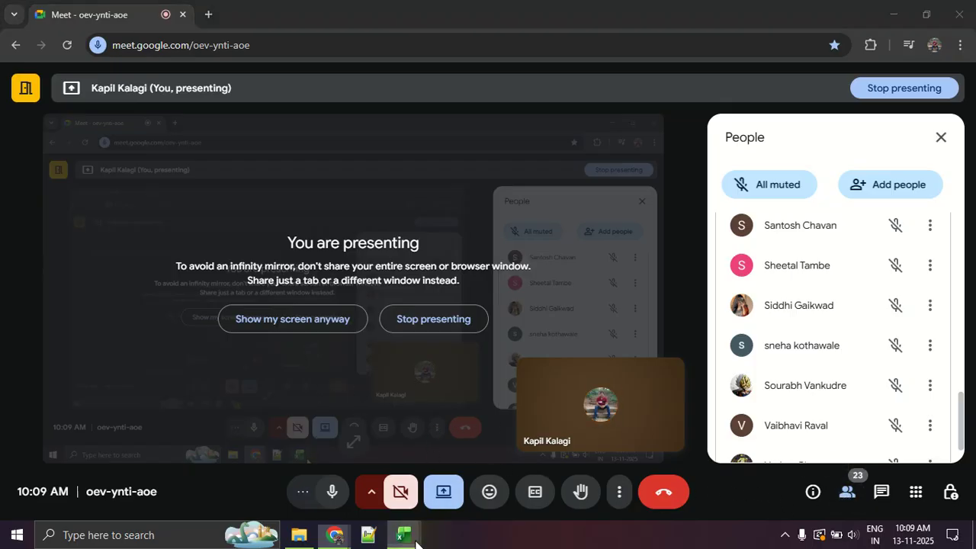
left_click(324, 476)
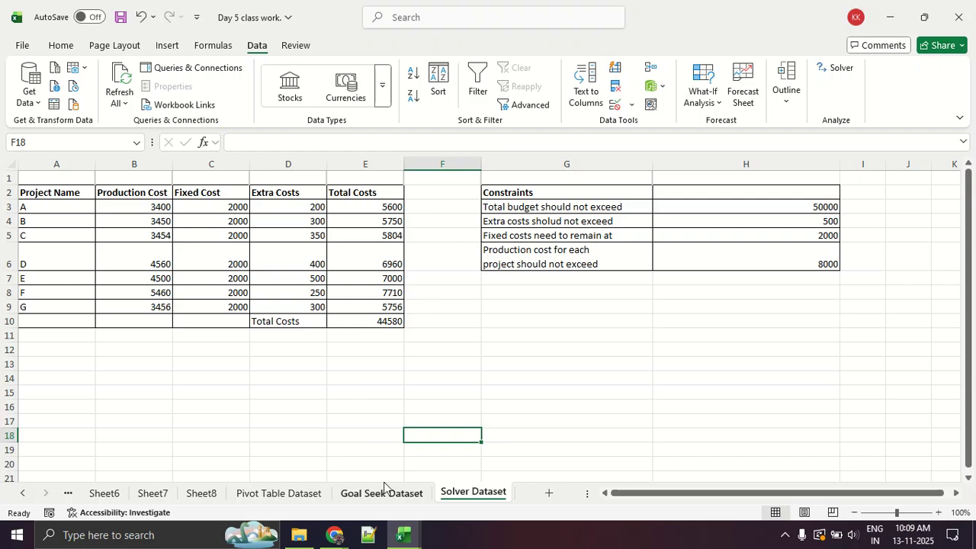
left_click(396, 533)
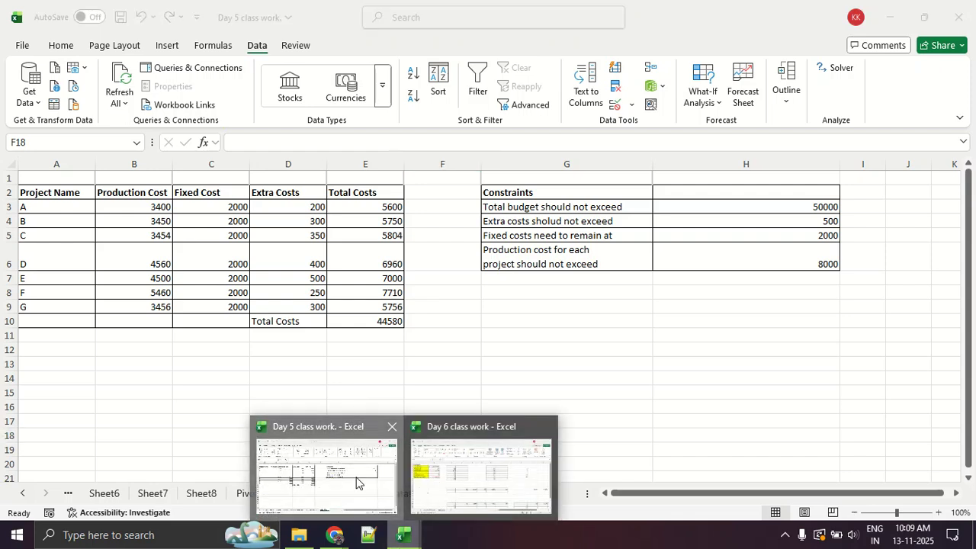
left_click(357, 482)
left_click(401, 534)
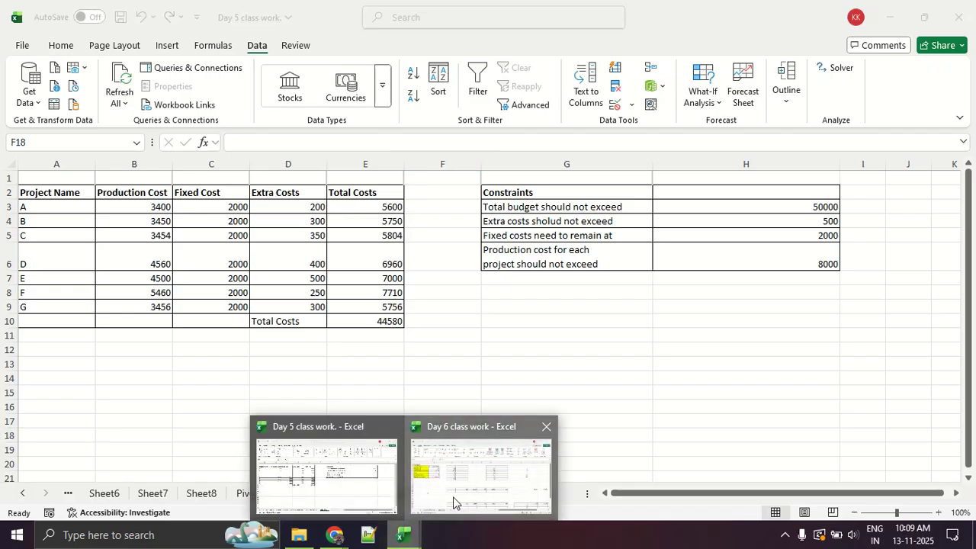
left_click(446, 488)
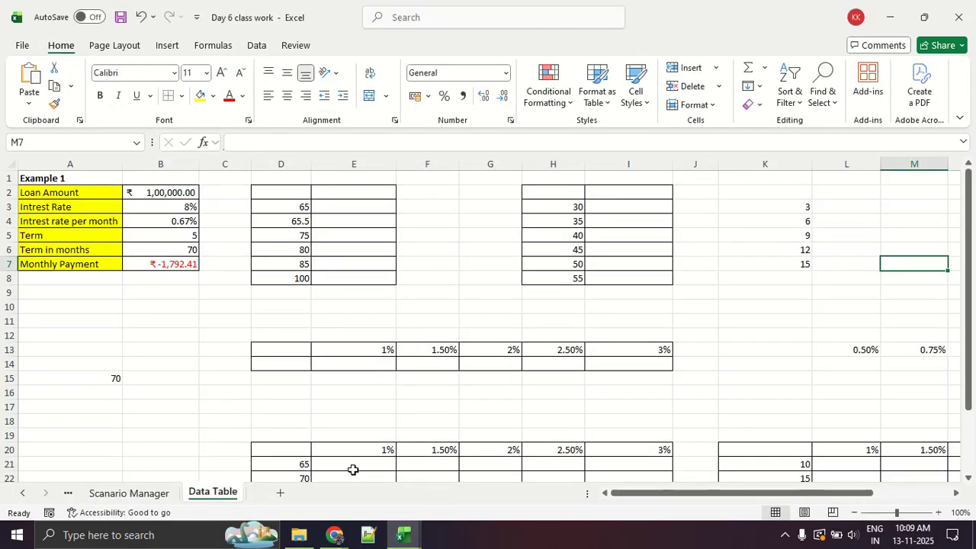
left_click(157, 496)
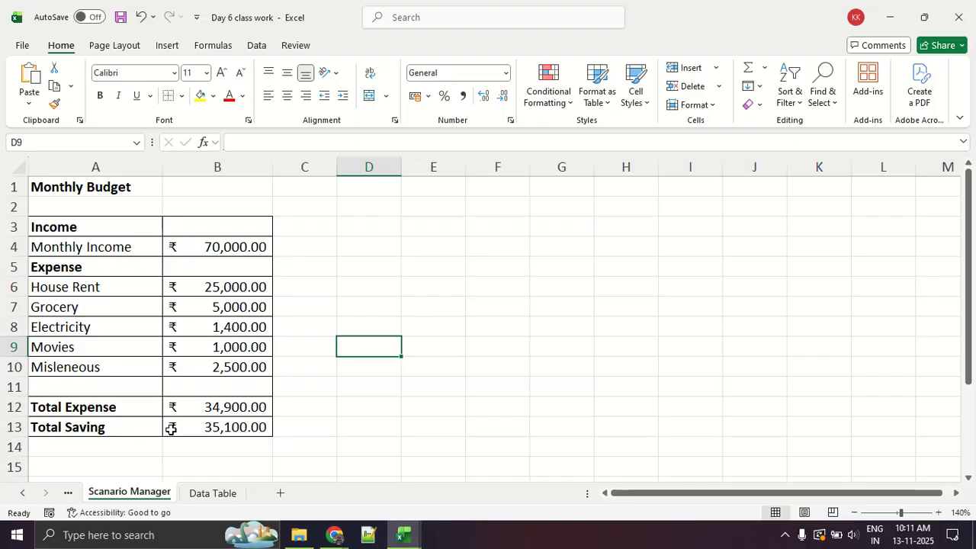
key("alt+Tab")
key("alt+Tab")
left_click(312, 328)
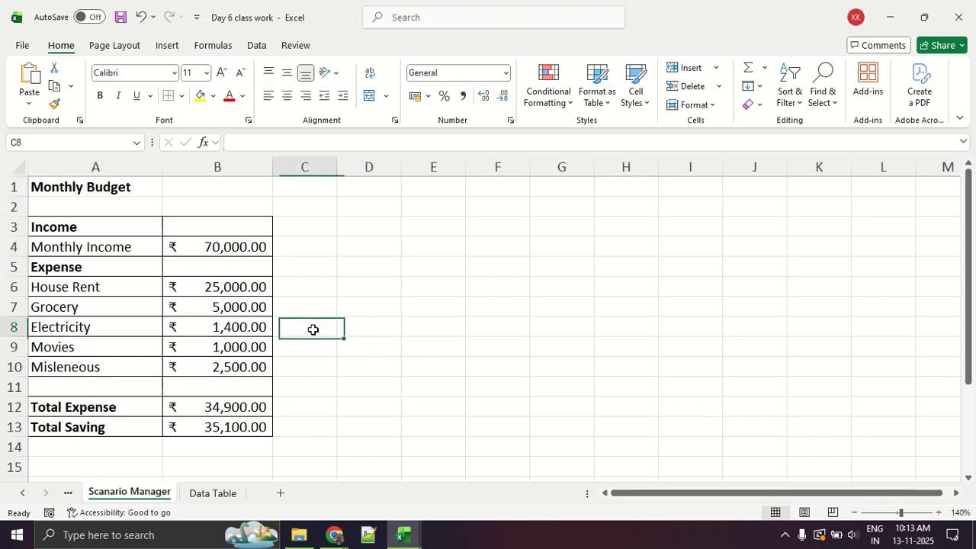
Find the Scenario Manager command under What-If Analysis and circle it in red ink, leaving the command unopened.
left_click(254, 45)
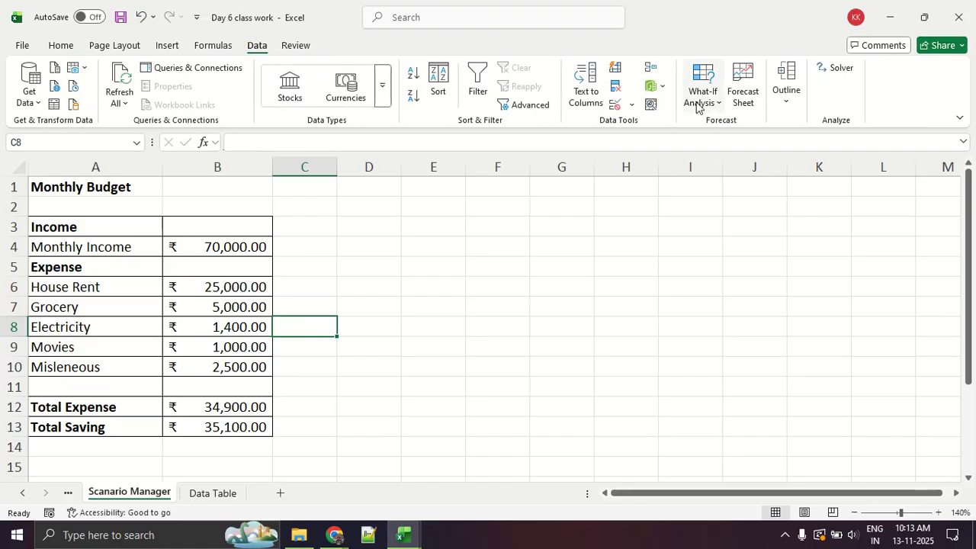
left_click(697, 103)
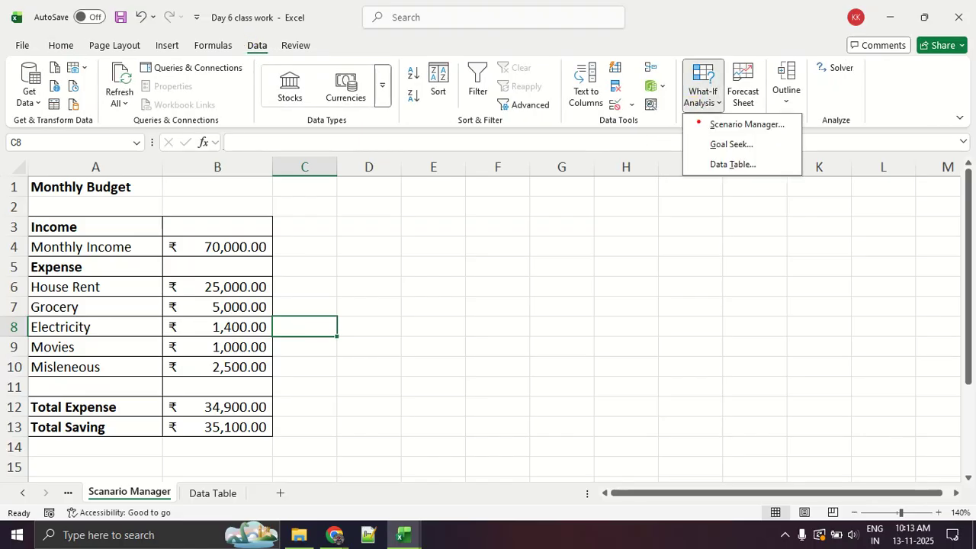
mouse_move(681, 126)
left_mouse_down()
mouse_move(694, 134)
mouse_move(793, 113)
mouse_move(684, 121)
mouse_move(694, 131)
left_mouse_up()
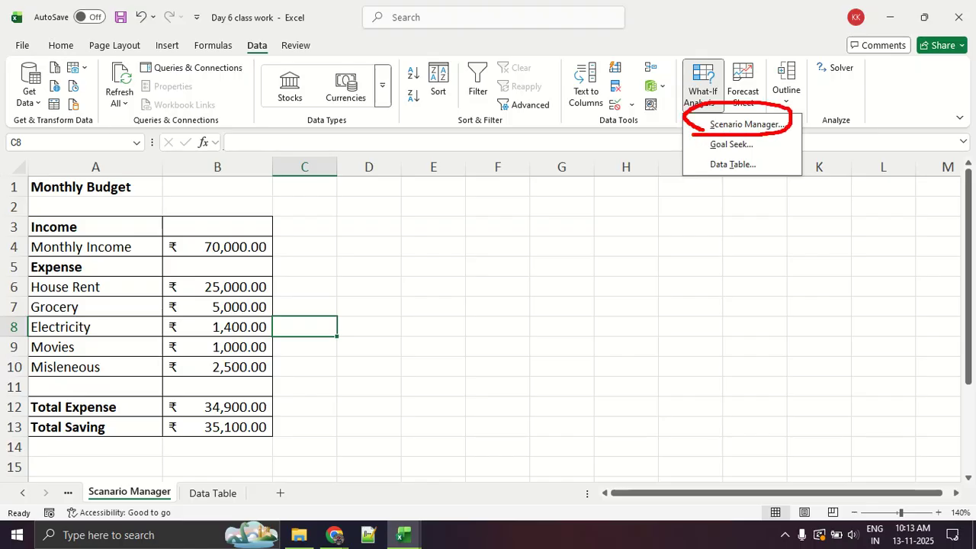
mouse_move(268, 32)
left_mouse_down()
mouse_move(305, 68)
mouse_move(295, 47)
mouse_move(667, 85)
left_mouse_up()
mouse_move(725, 43)
left_mouse_down()
mouse_move(686, 103)
mouse_move(728, 50)
left_mouse_up()
key("Escape")
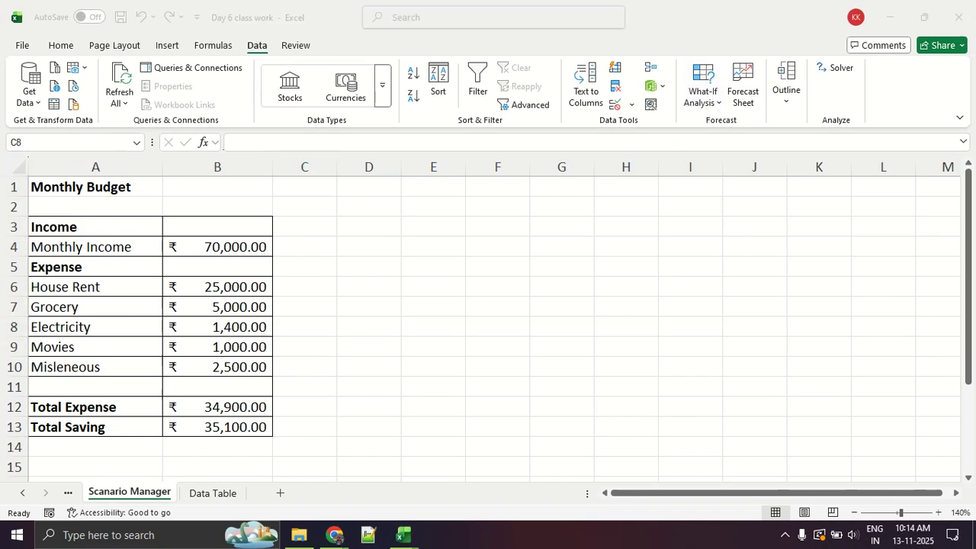
left_click(702, 103)
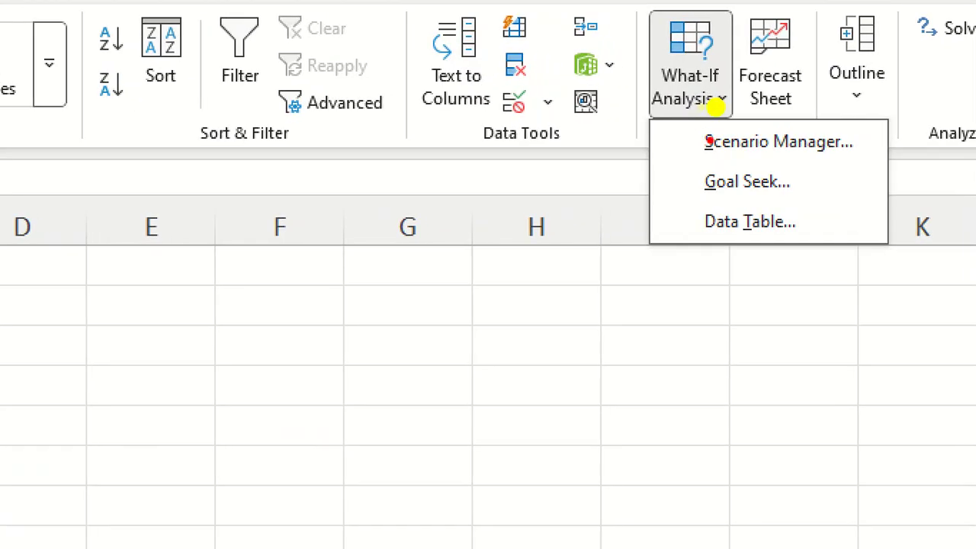
mouse_move(622, 156)
left_mouse_down()
mouse_move(802, 166)
mouse_move(835, 119)
mouse_move(634, 144)
mouse_move(644, 168)
left_mouse_up()
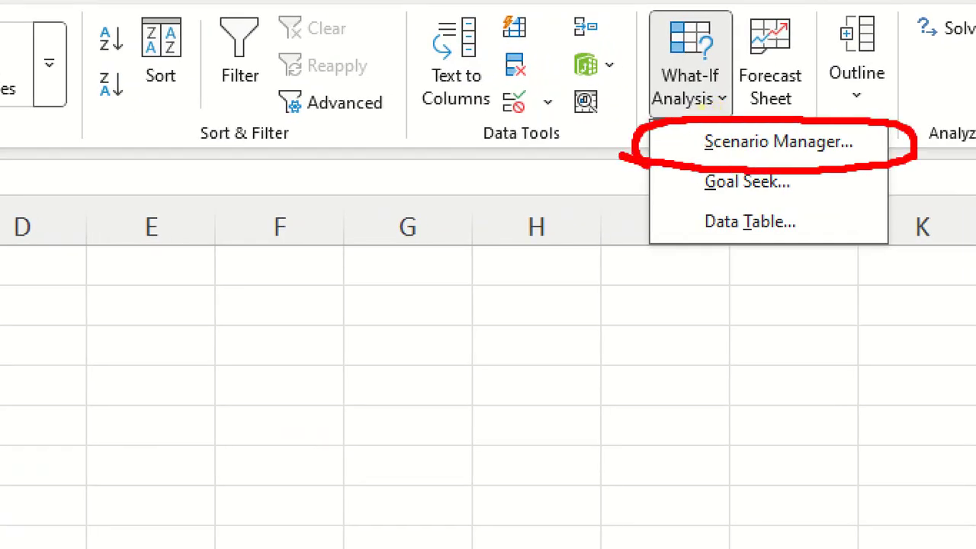
key("Escape")
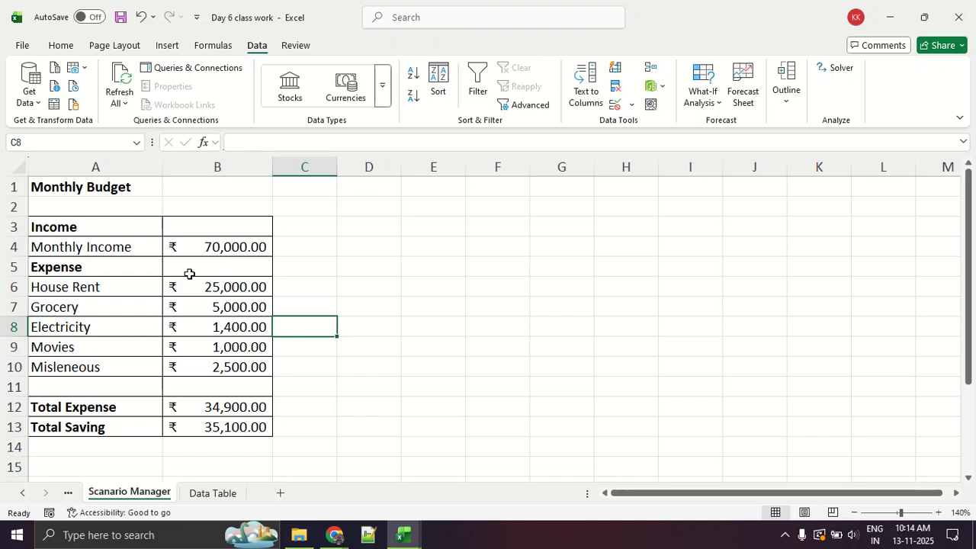
Examine the monthly income and the expense items from House Rent to Misleneous in the Monthly Budget table, underlining them in red.
scroll(218, 281, "down", 2)
scroll(218, 281, "up", 2)
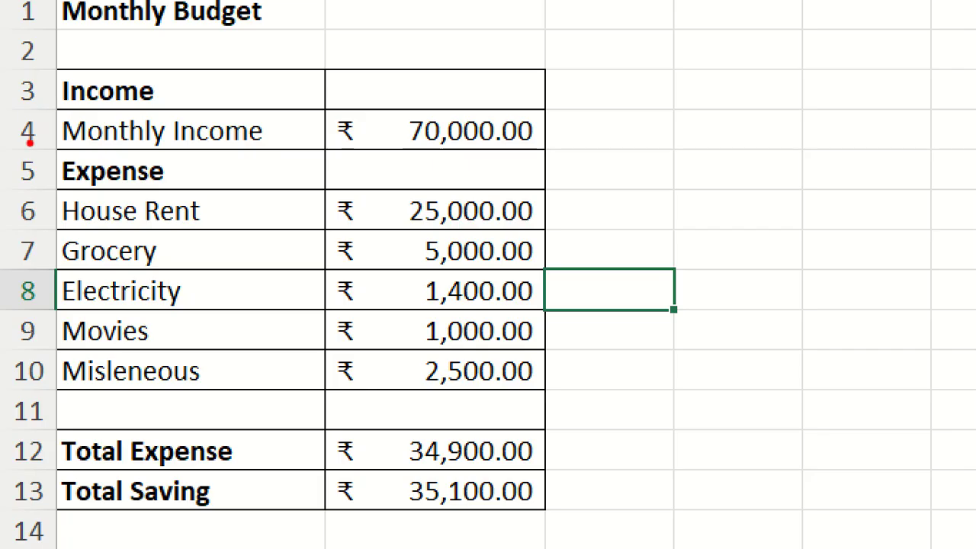
left_click_drag(60, 156, 214, 152)
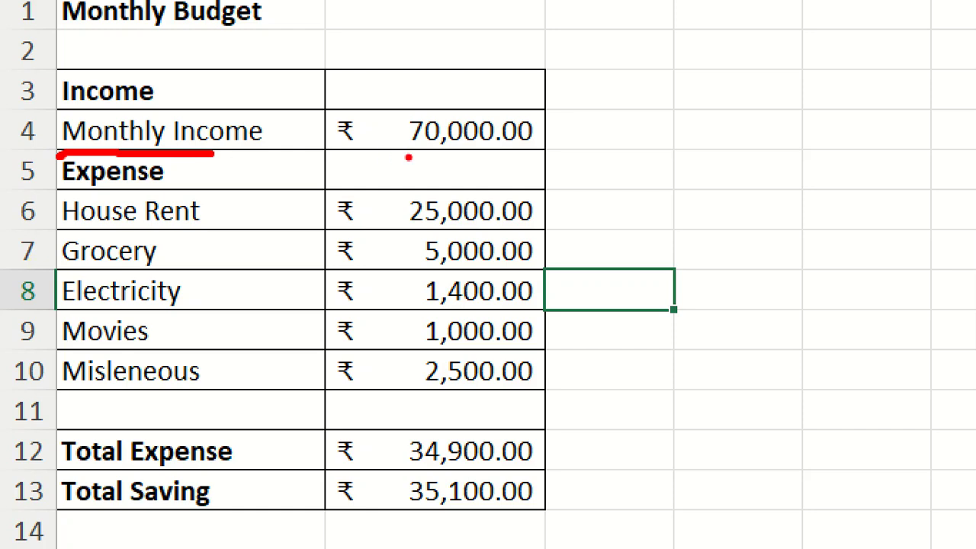
left_click(506, 144)
left_click_drag(333, 140, 640, 148)
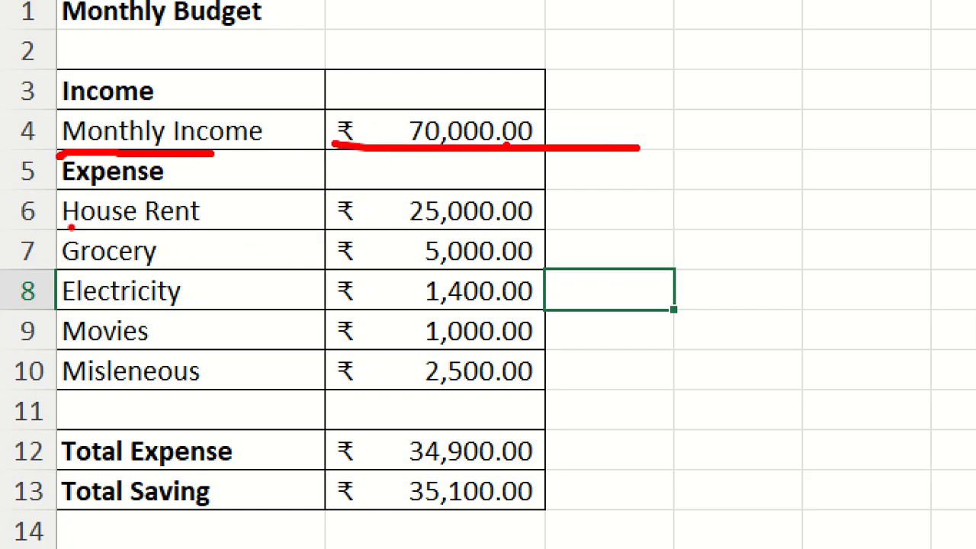
left_click_drag(48, 227, 249, 232)
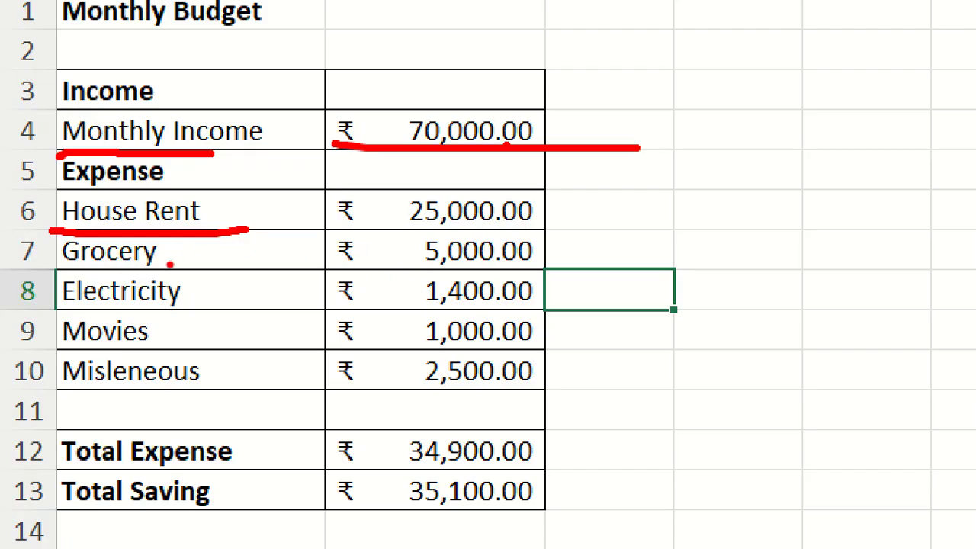
left_click_drag(41, 280, 119, 281)
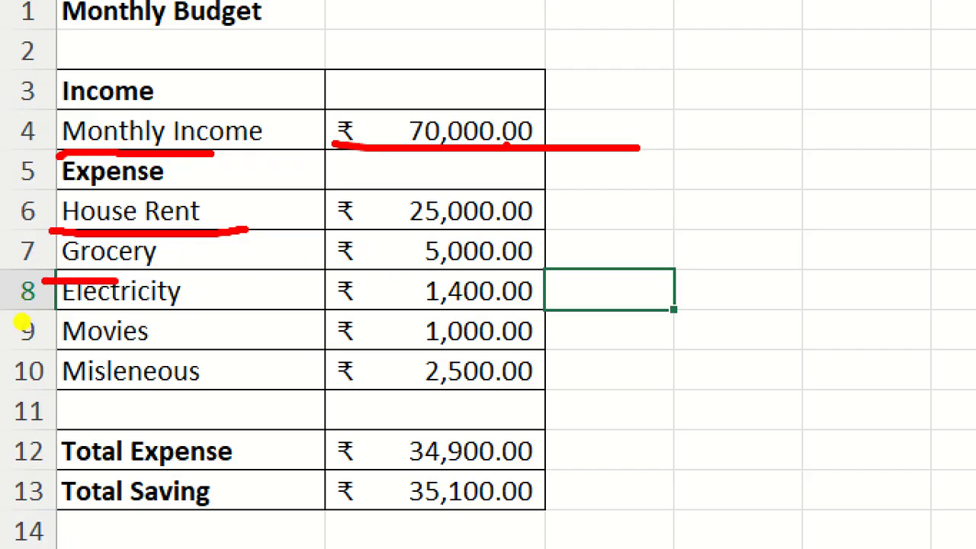
left_click_drag(64, 320, 139, 325)
left_click_drag(47, 351, 138, 345)
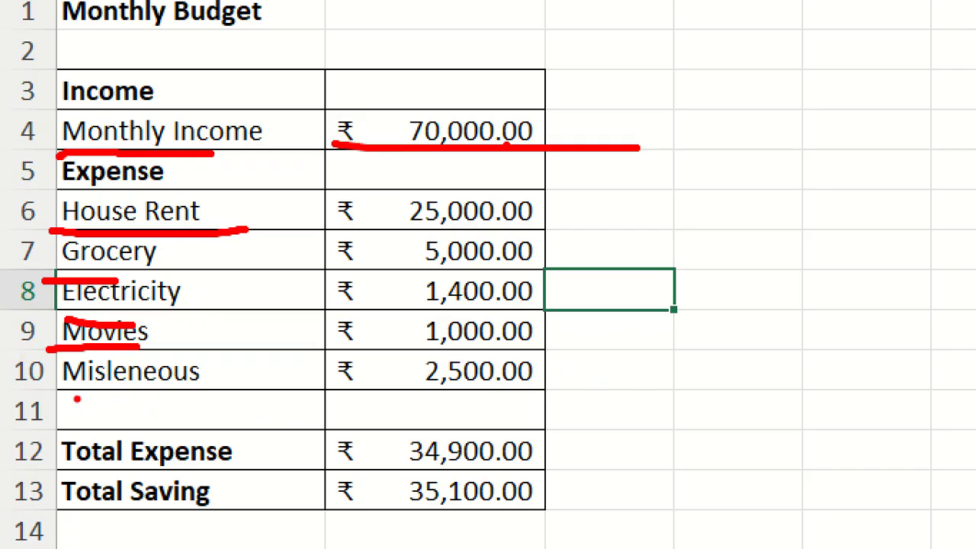
left_click_drag(68, 383, 198, 388)
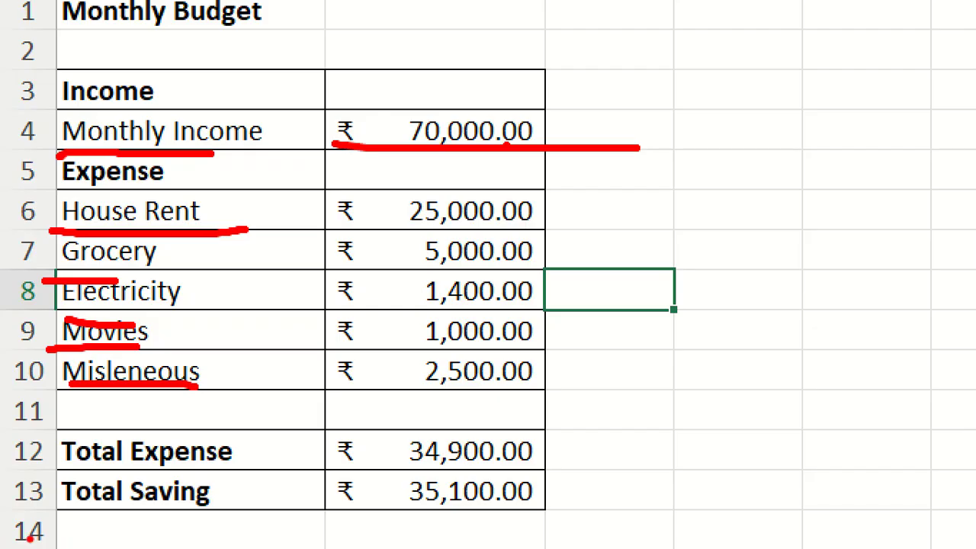
Underline Total Expense, box the five expense amounts in red and draw an arrow from them to the total.
left_click_drag(59, 477, 187, 476)
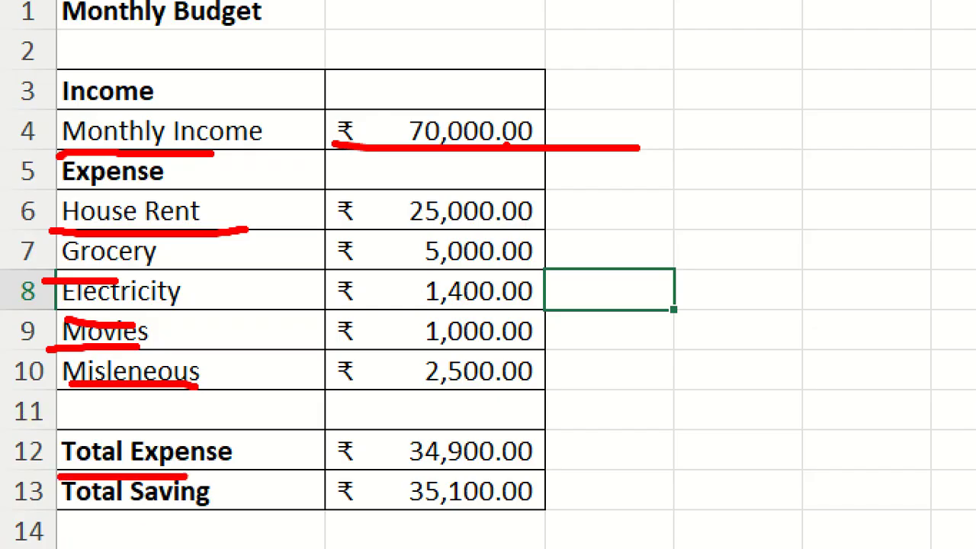
mouse_move(543, 188)
left_mouse_down()
mouse_move(369, 187)
mouse_move(365, 366)
mouse_move(599, 378)
mouse_move(572, 185)
left_mouse_up()
mouse_move(557, 387)
left_mouse_down()
mouse_move(599, 401)
mouse_move(561, 455)
mouse_move(550, 453)
mouse_move(584, 460)
left_mouse_up()
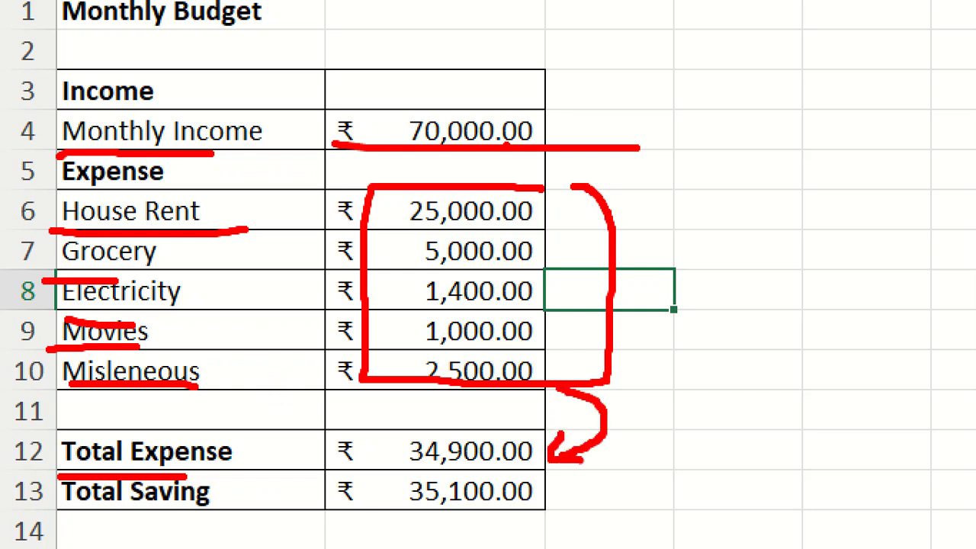
Underline Total Saving and its amount in red, tick the monthly income and total expense amounts, and clear the annotations.
left_click_drag(49, 523, 224, 519)
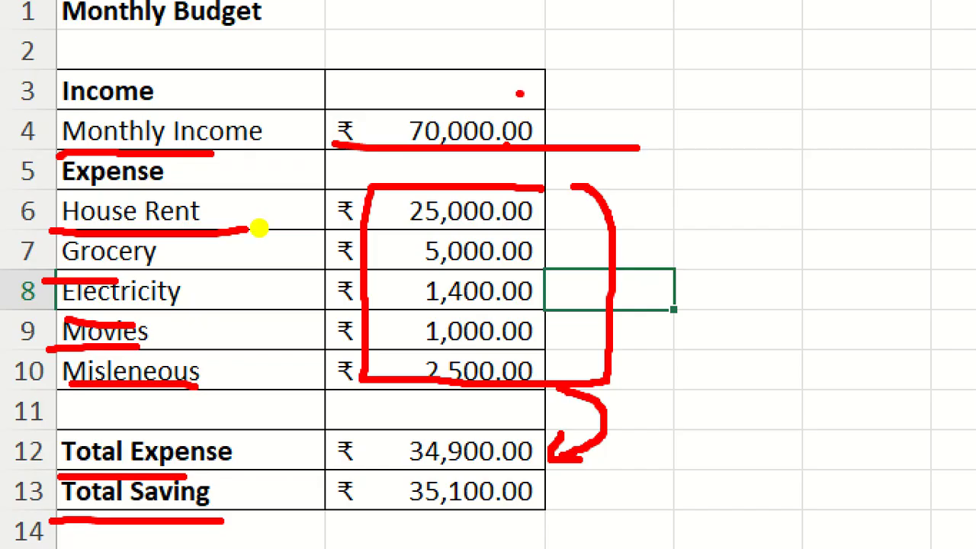
left_click_drag(519, 93, 586, 87)
left_click_drag(344, 440, 426, 429)
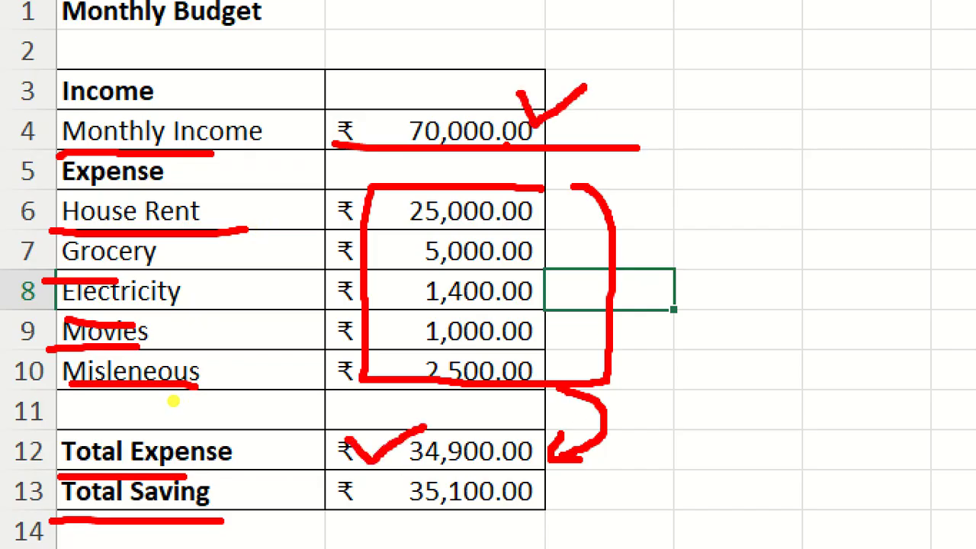
left_click_drag(383, 521, 533, 524)
left_click_drag(401, 528, 501, 533)
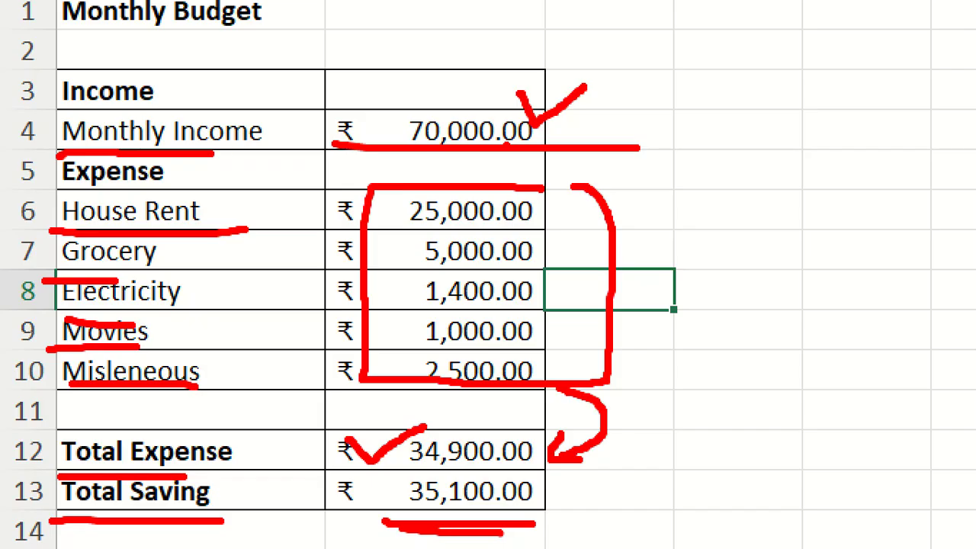
key("Escape")
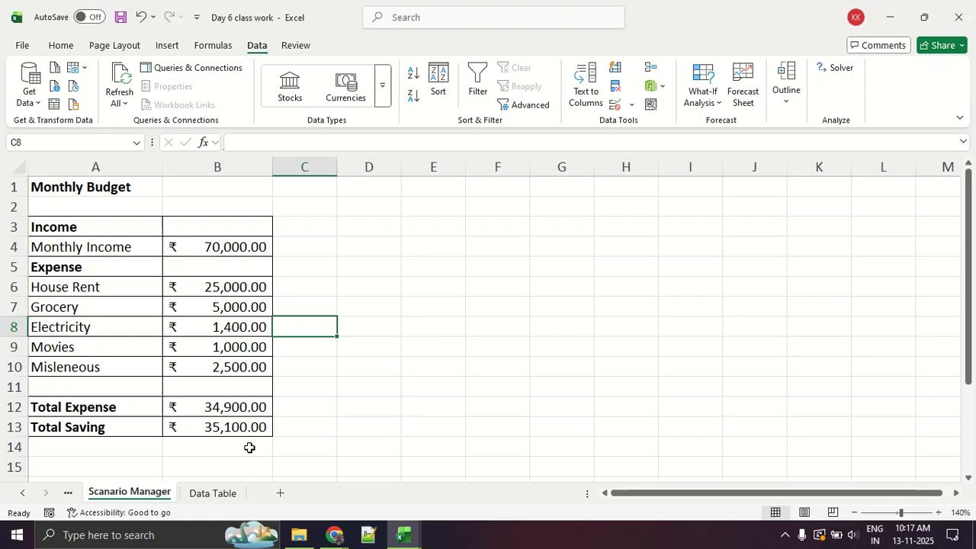
Switch to the Google Meet call in Chrome and raise the screen brightness and the sound volume.
key("alt+Tab")
key("alt+Tab")
left_click(334, 535)
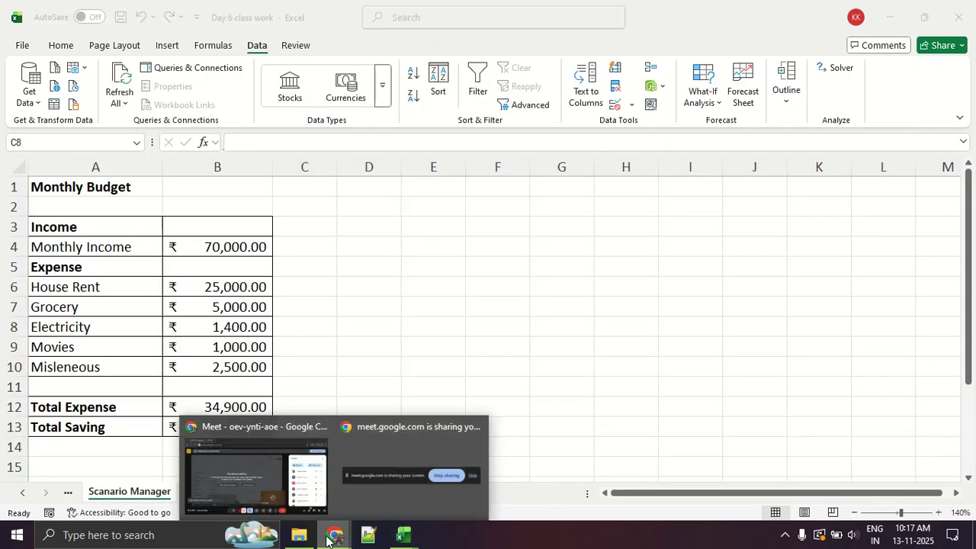
left_click(263, 490)
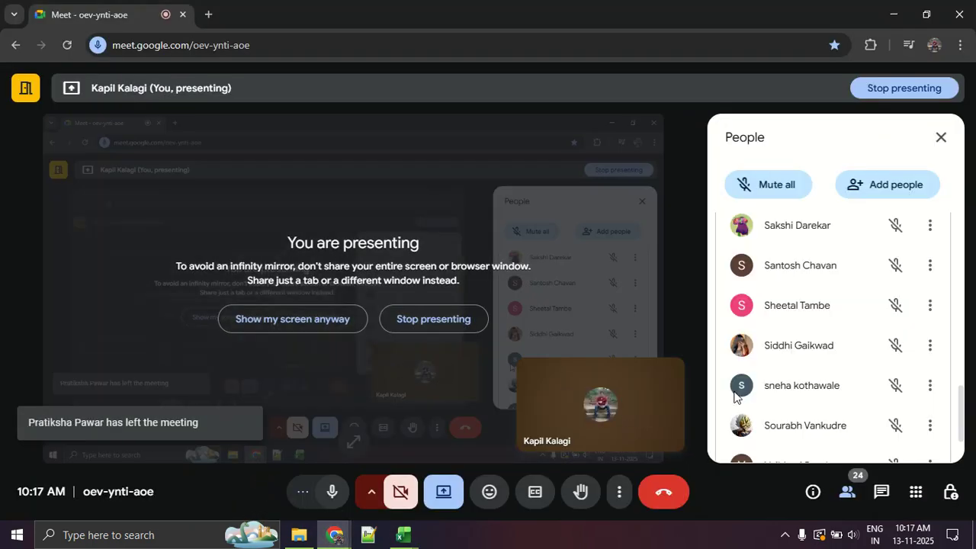
key("XF86MonBrightnessUp")
key("XF86MonBrightnessUp")
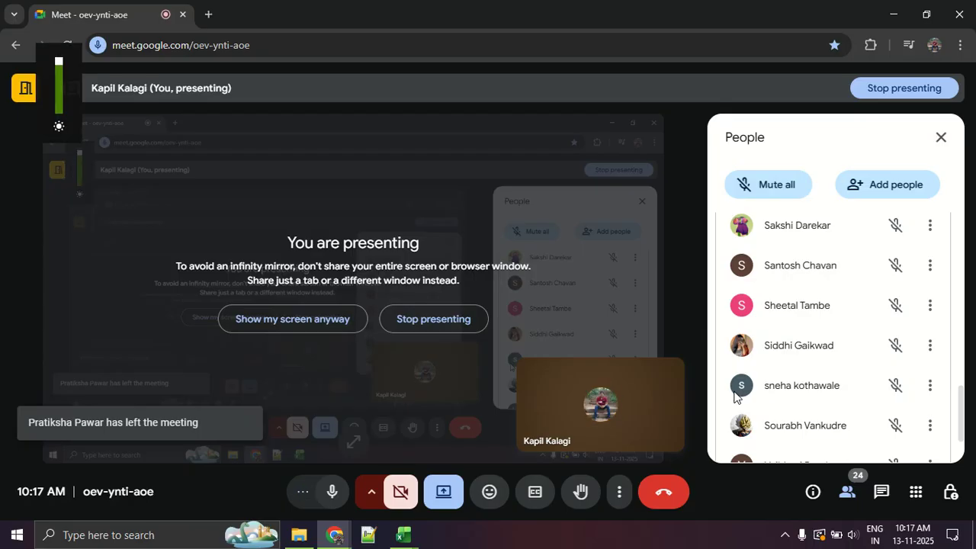
key("XF86AudioRaiseVolume")
key("XF86AudioRaiseVolume")
key("XF86AudioRaiseVolume")
key("XF86AudioRaiseVolume")
key("XF86AudioRaiseVolume")
key("XF86AudioRaiseVolume")
key("XF86AudioRaiseVolume")
key("XF86AudioRaiseVolume")
key("XF86AudioRaiseVolume")
key("XF86AudioRaiseVolume")
key("XF86AudioRaiseVolume")
Look through the meeting's participant list and examine who is present and whose microphone is active.
scroll(874, 351, "down", 1)
scroll(864, 349, "up", 5)
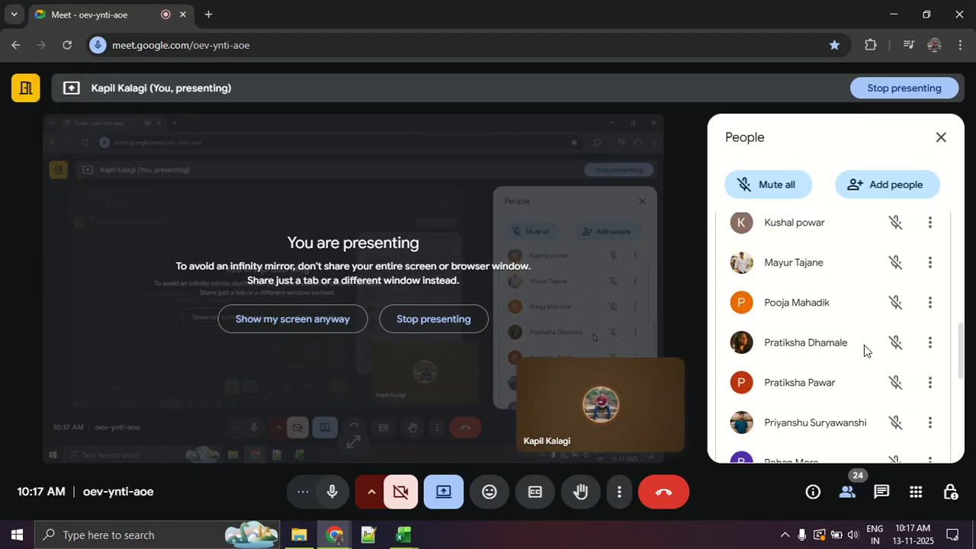
scroll(865, 344, "up", 3)
scroll(866, 346, "up", 2)
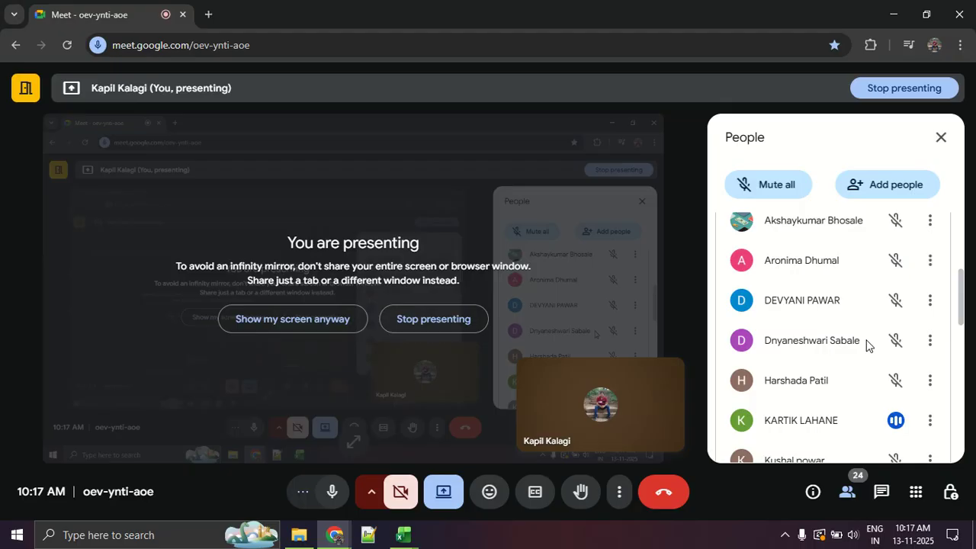
scroll(866, 345, "up", 5)
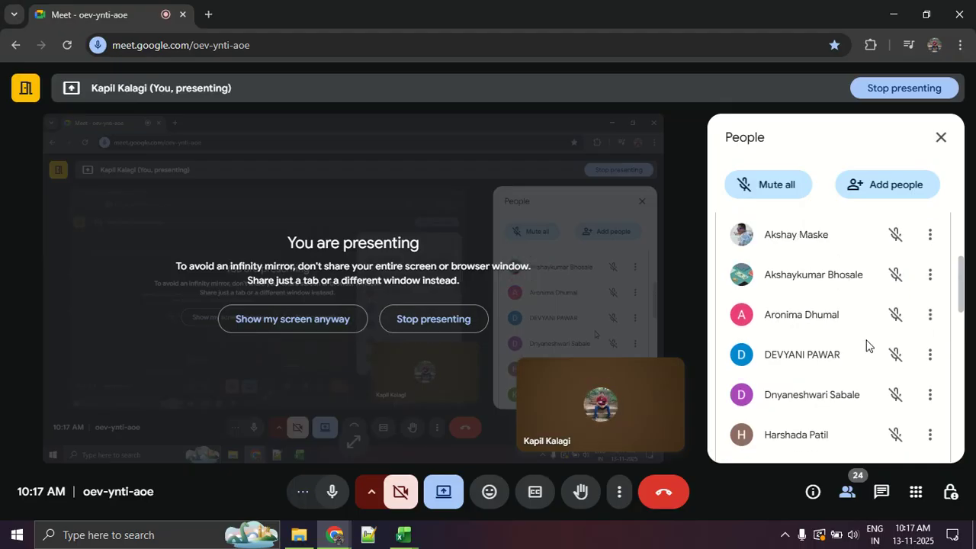
scroll(867, 345, "down", 2)
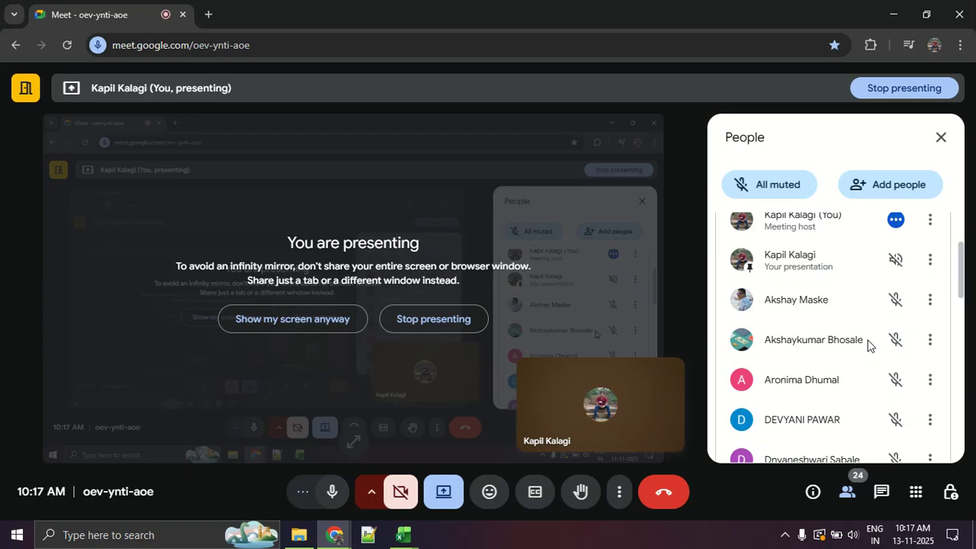
Switch back to the Day 6 class work workbook in Excel and examine the Income and Expense headings of the Monthly Budget.
key("alt+Tab")
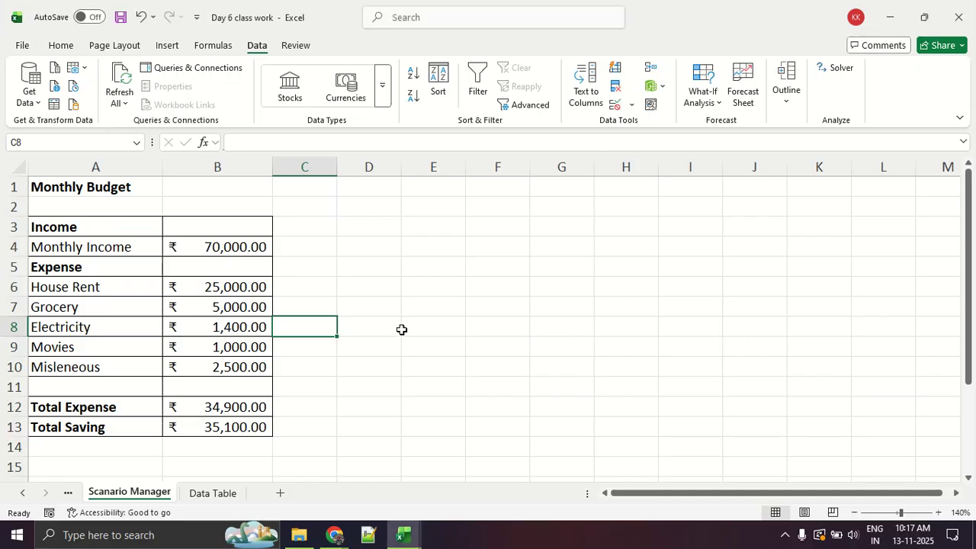
left_click(366, 379)
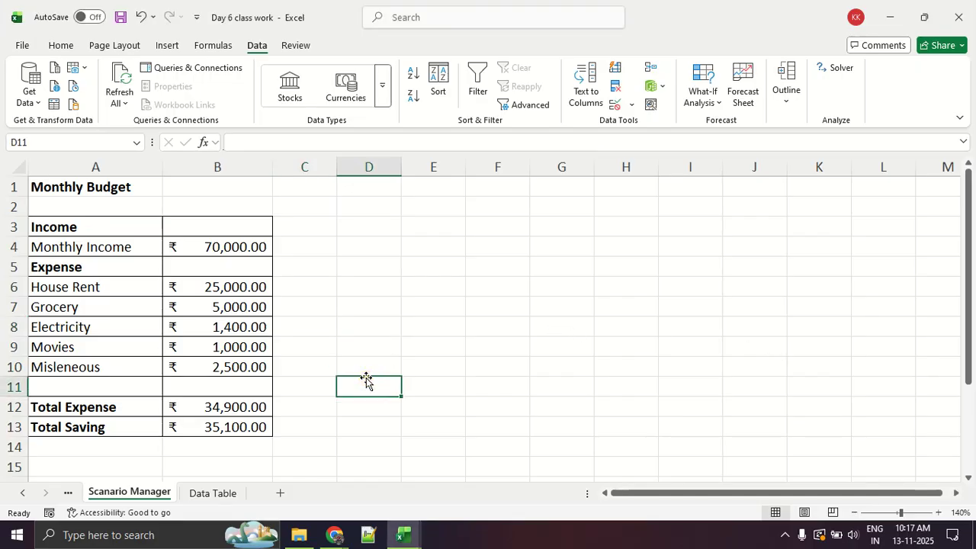
scroll(305, 342, "down", 2)
scroll(303, 340, "up", 2)
left_click(67, 267)
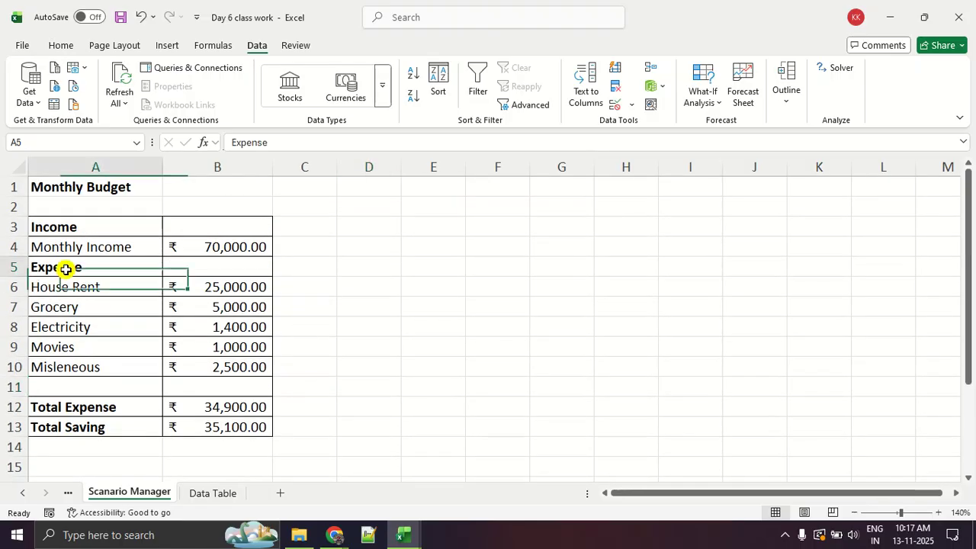
left_click(194, 270)
left_click(92, 270)
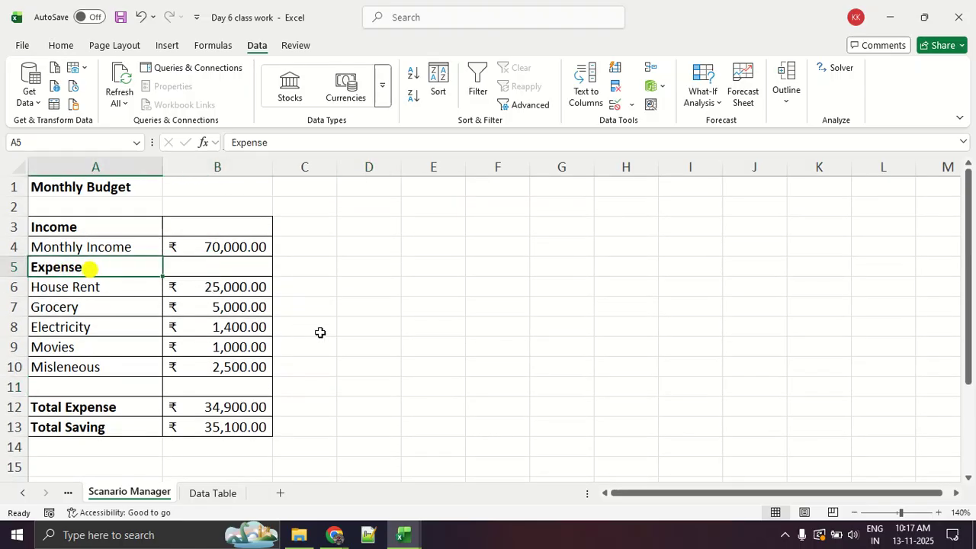
left_click(143, 229)
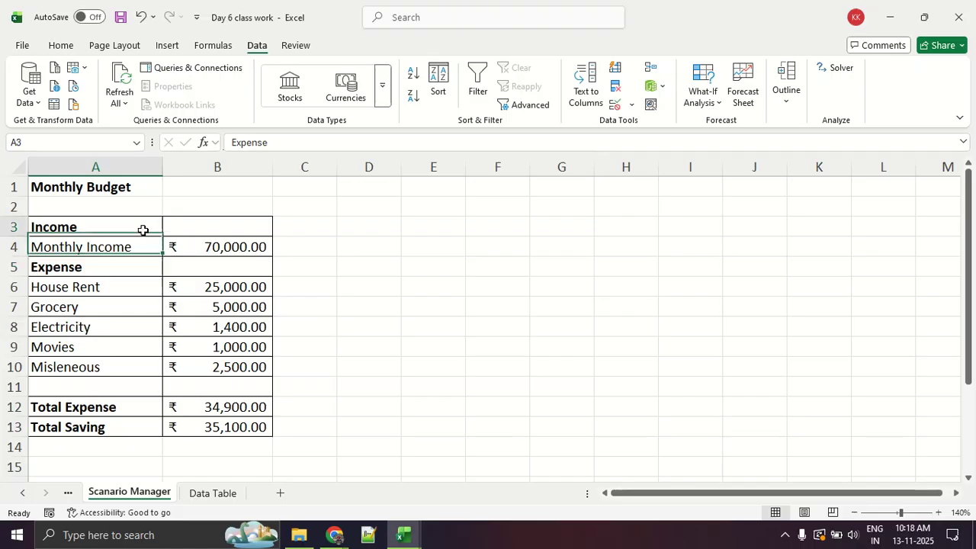
left_click(189, 229)
left_click(399, 309)
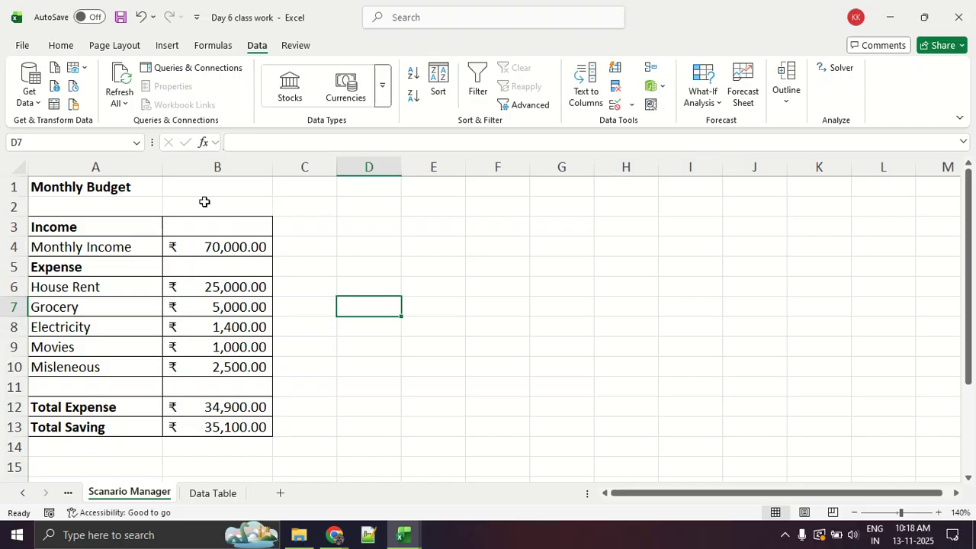
Open Scenario Manager and delete the existing scenarios job_in_pune, workfromhome and job_in_mumbai.
left_click(723, 101)
left_click(721, 124)
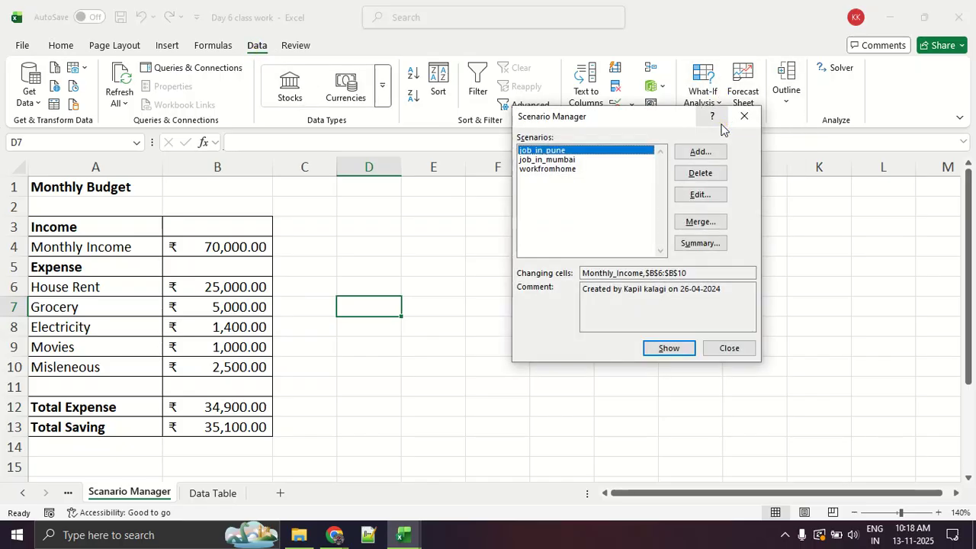
left_click(699, 172)
left_click(578, 160)
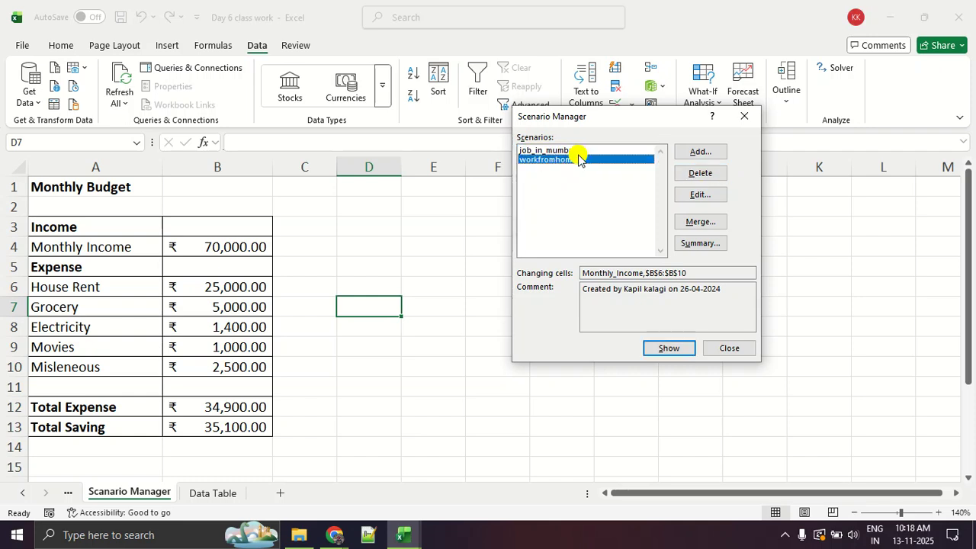
left_click(721, 175)
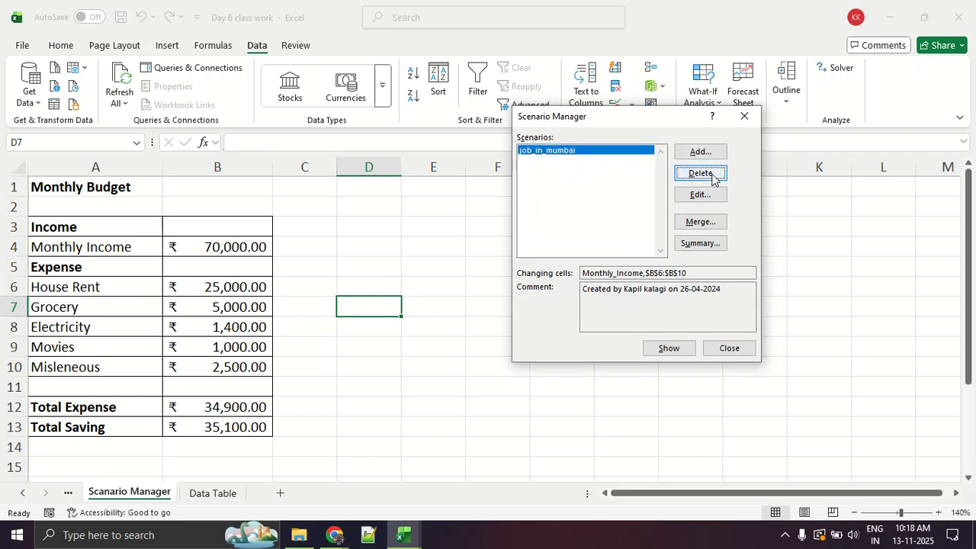
left_click(707, 173)
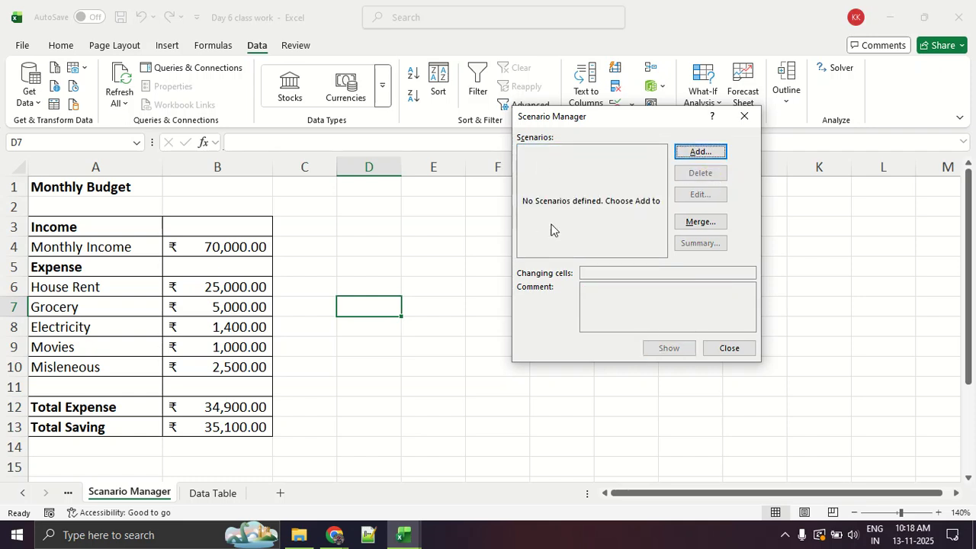
Start adding a new scenario in Scenario Manager and name it job_in_pune.
left_click(724, 151)
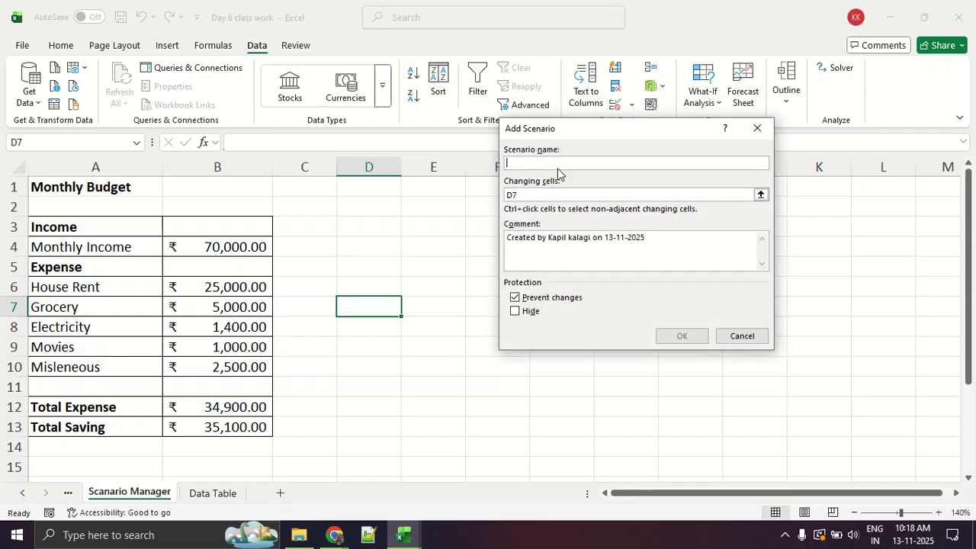
type("job_ipune")
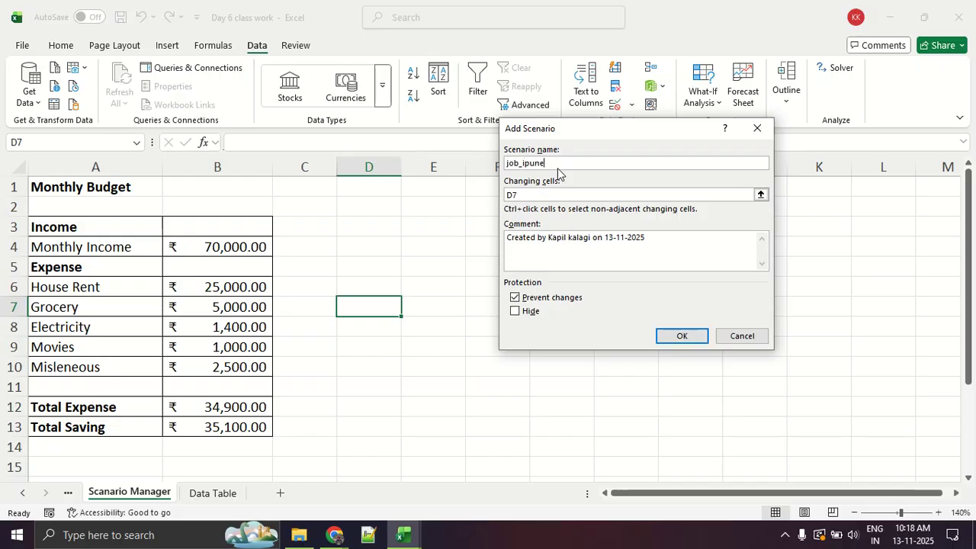
key("BackSpace")
key("BackSpace")
key("BackSpace")
Set the scenario's changing cells to the monthly income B4 and the expense amounts B6:B10, and continue to the scenario values.
left_click(541, 196)
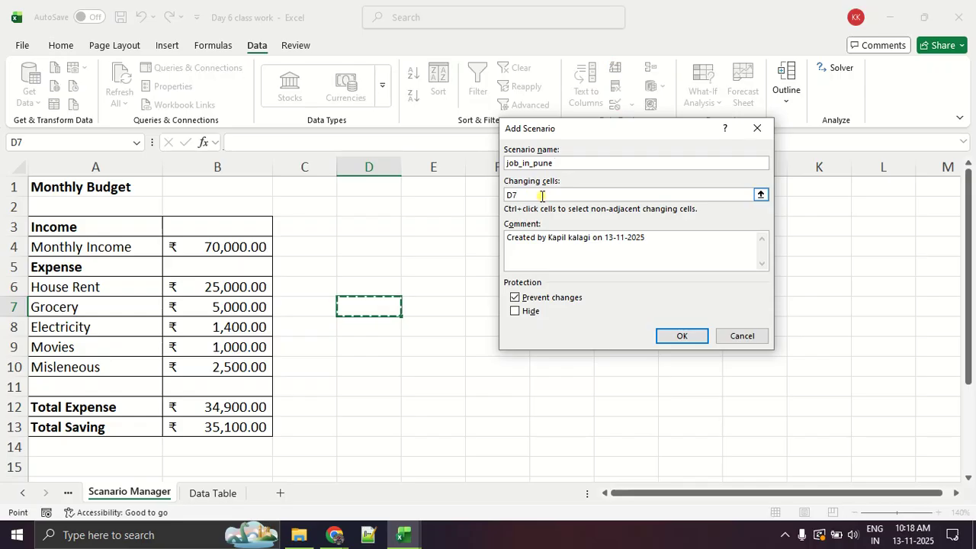
key("BackSpace")
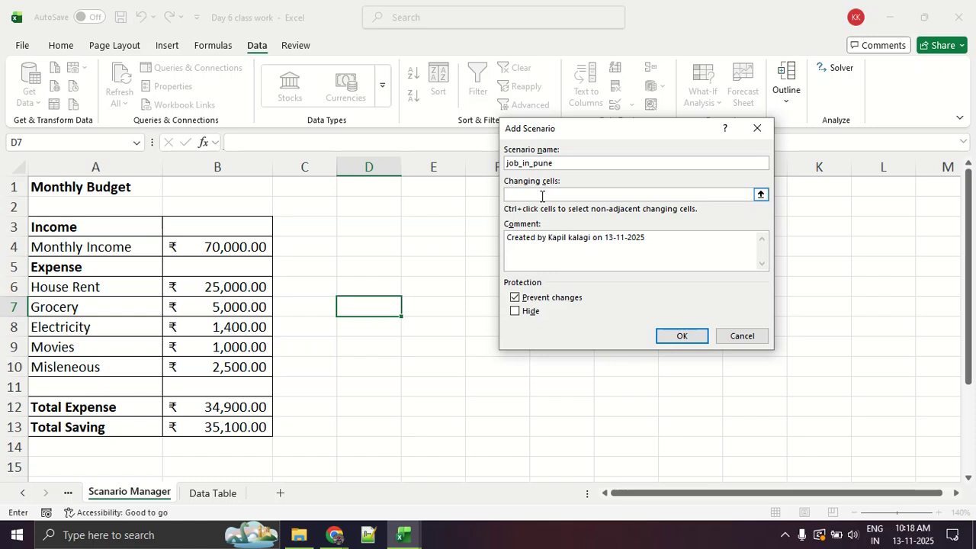
left_click(241, 249)
left_click(208, 284, "ctrl")
left_click_drag(208, 285, 221, 368)
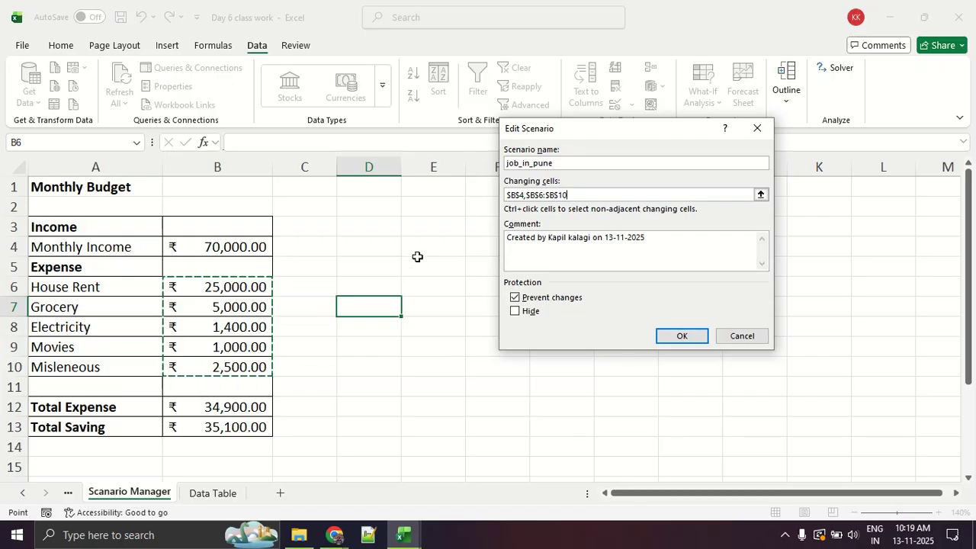
left_click(676, 336)
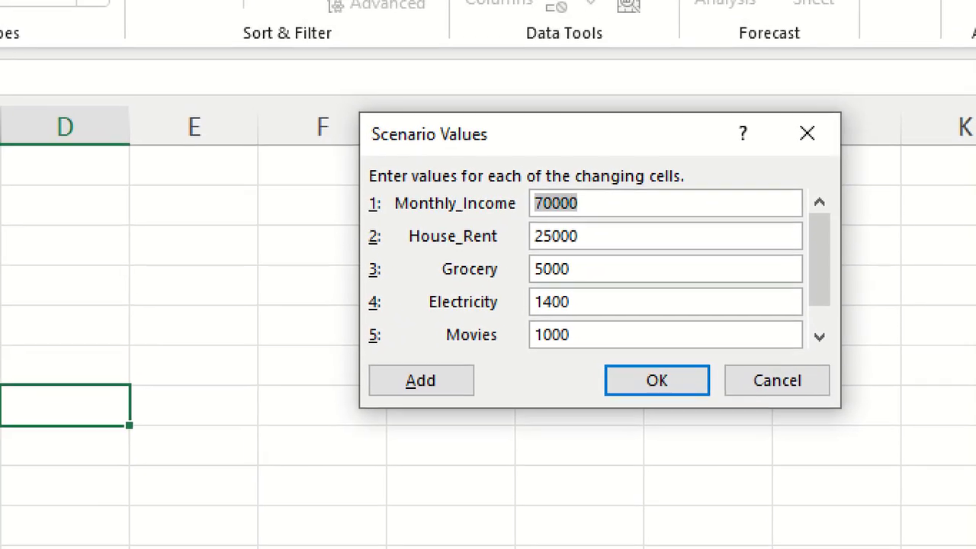
Mark in red how the scenario values match the budget table, clear the marks and accept the existing values for job_in_pune.
left_click(615, 213)
left_click_drag(380, 225, 588, 229)
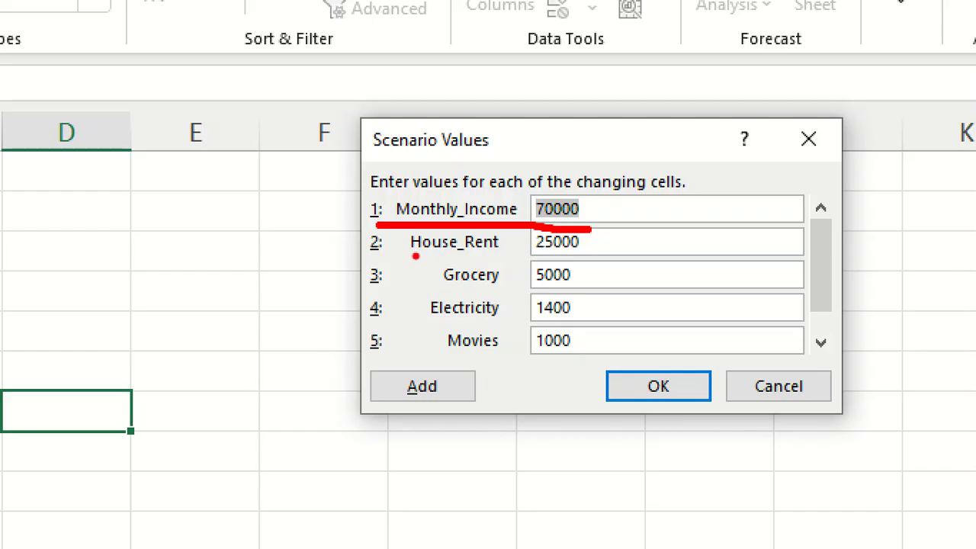
left_click_drag(407, 257, 568, 255)
left_click_drag(445, 285, 552, 288)
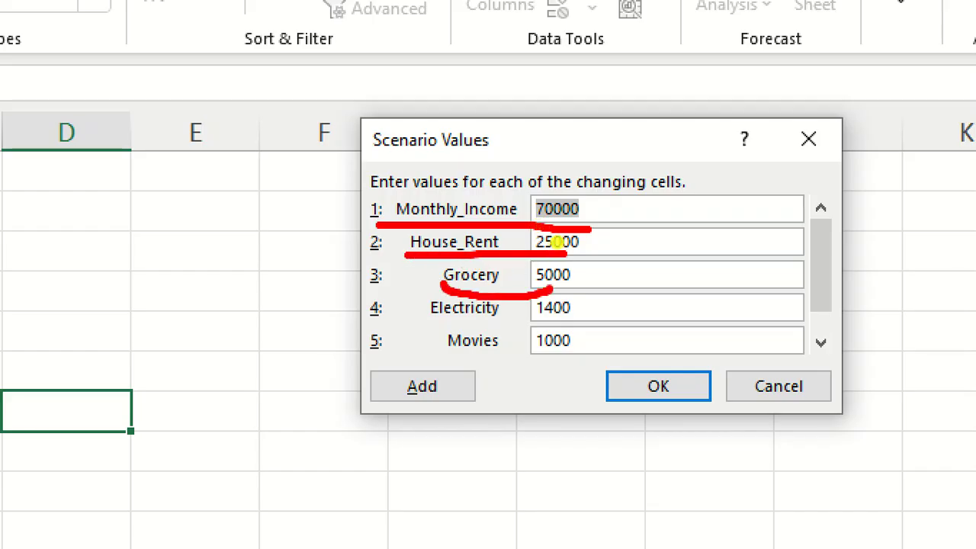
left_click_drag(436, 323, 549, 330)
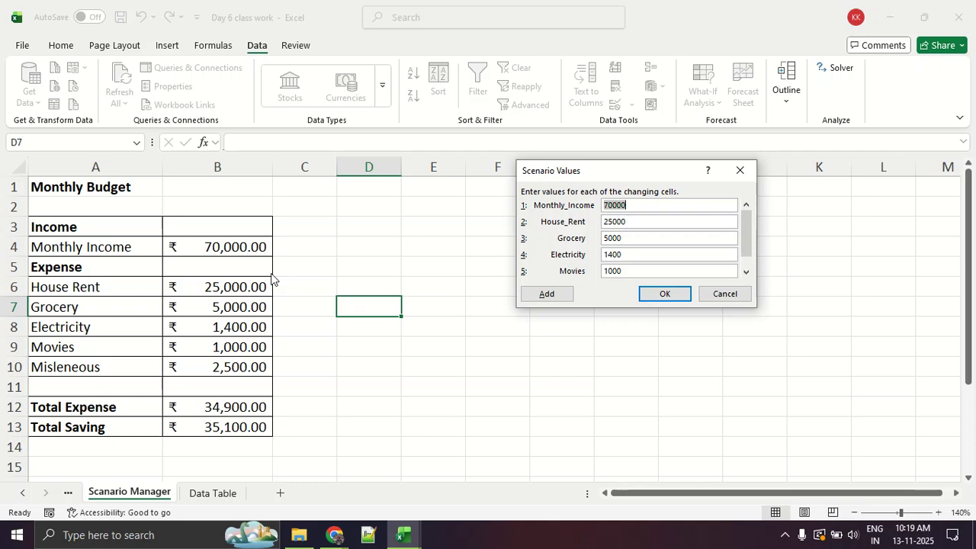
mouse_move(259, 246)
left_mouse_down()
mouse_move(47, 278)
mouse_move(262, 340)
mouse_move(266, 255)
mouse_move(373, 218)
mouse_move(511, 228)
mouse_move(497, 242)
left_mouse_up()
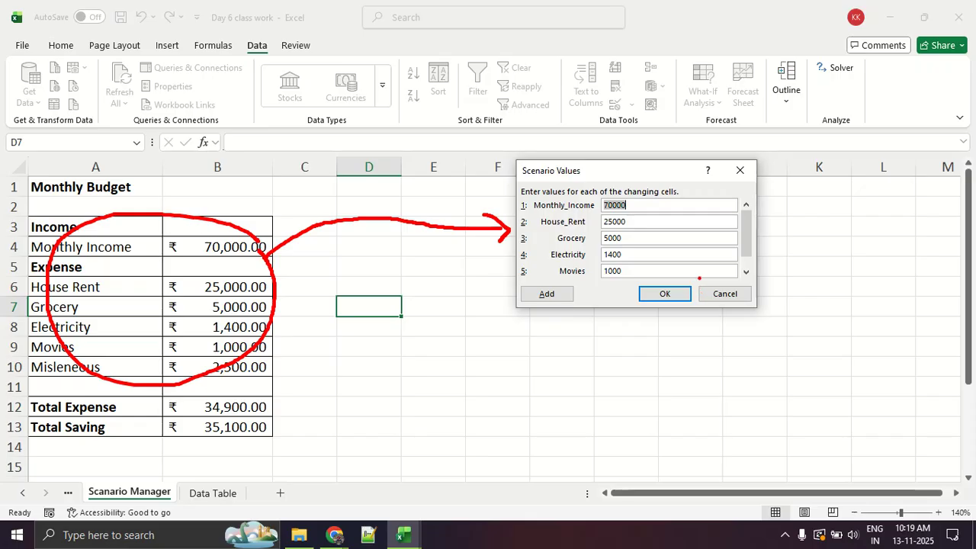
key("Escape")
left_click(668, 296)
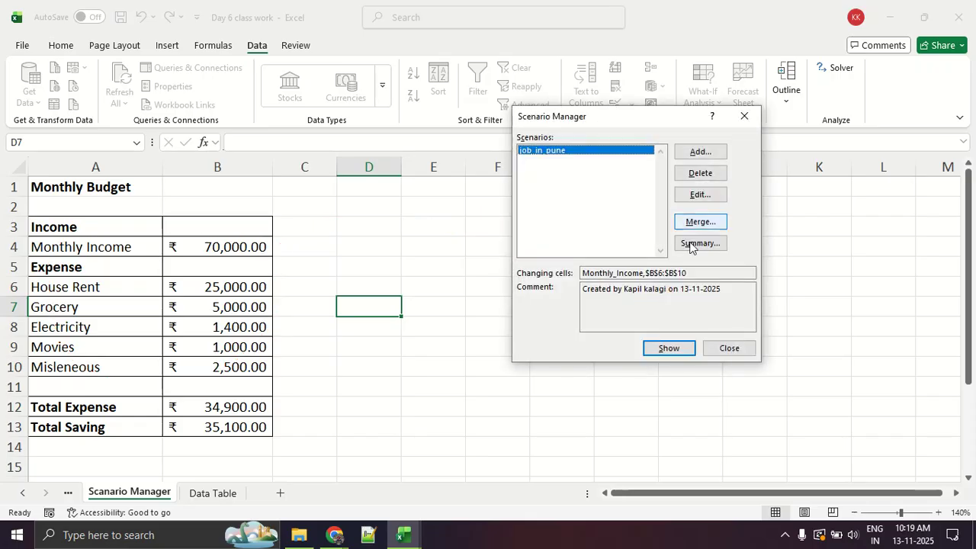
Start adding a second scenario with the same changing cells and name it job_in_bangalore.
left_click(700, 151)
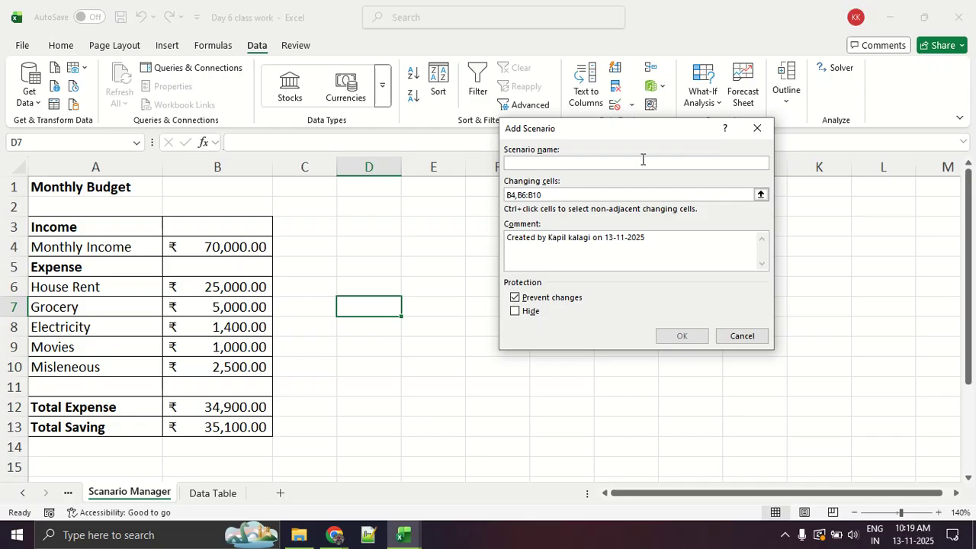
type("job")
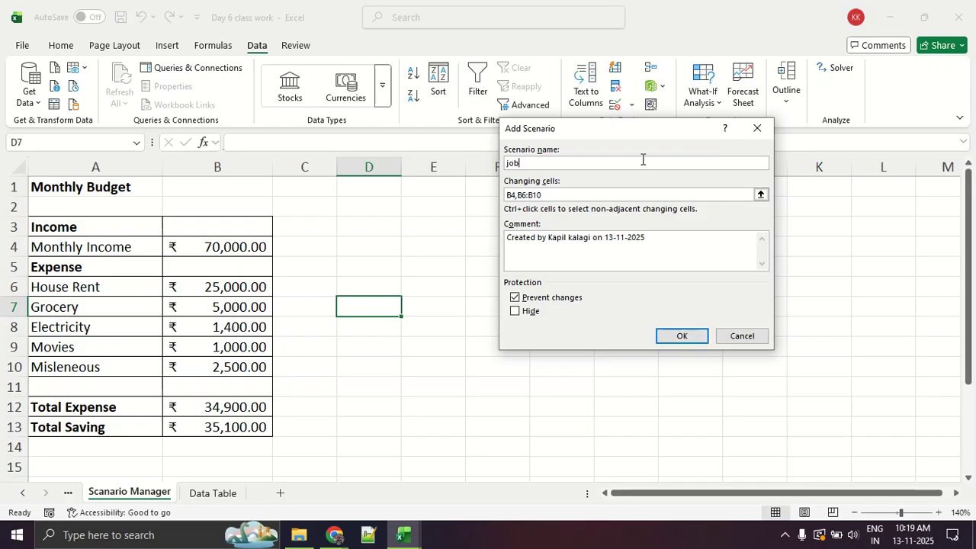
type("_in_bangalore")
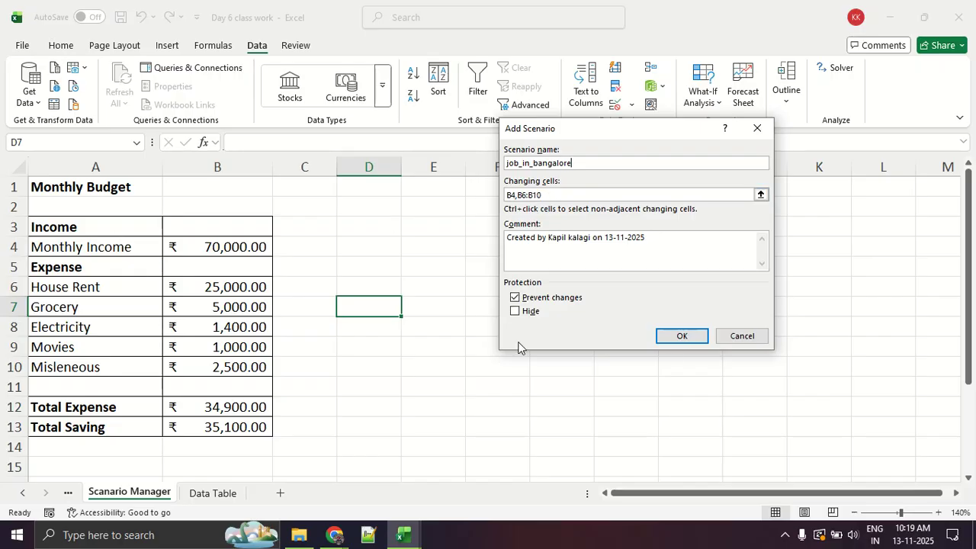
Continue to the job_in_bangalore scenario values and set Monthly_Income to 150000.
left_click(692, 342)
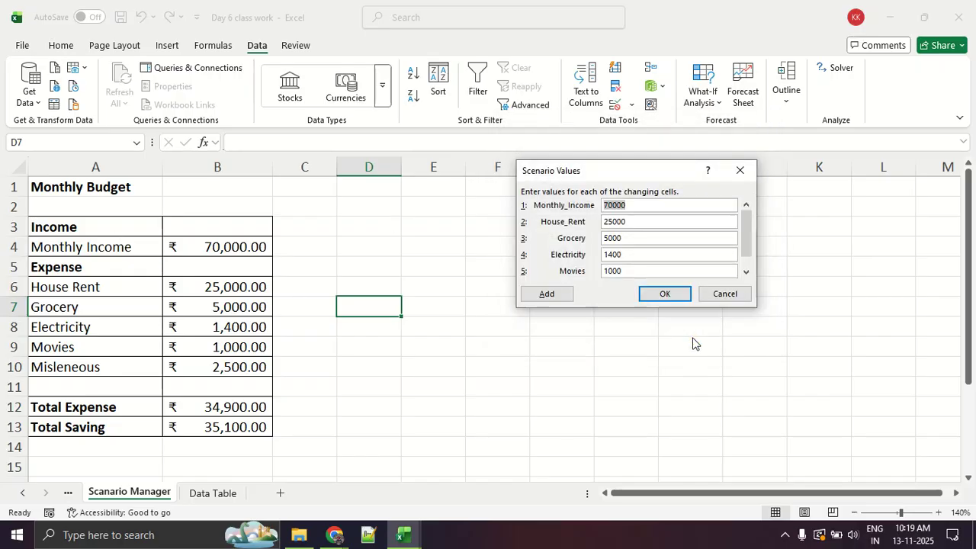
left_click_drag(601, 167, 530, 178)
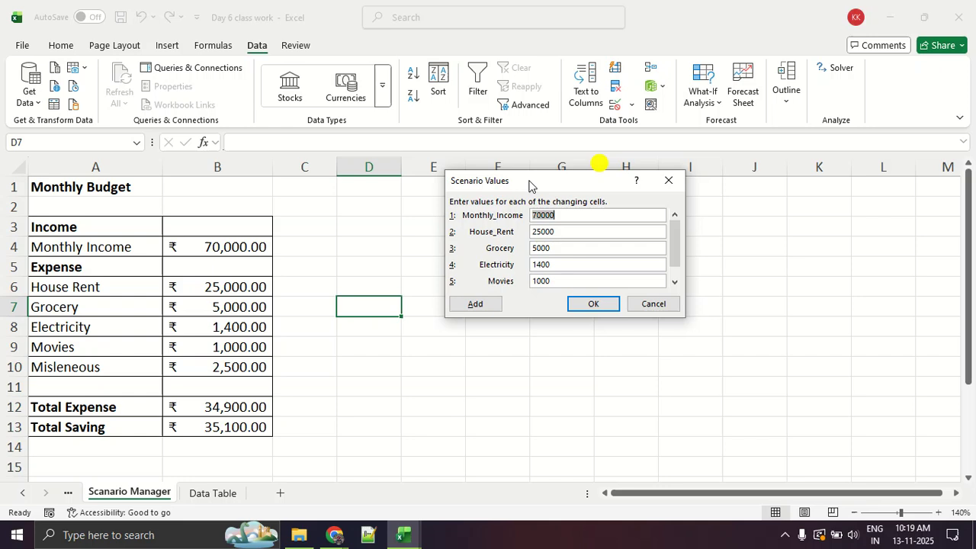
type("150000")
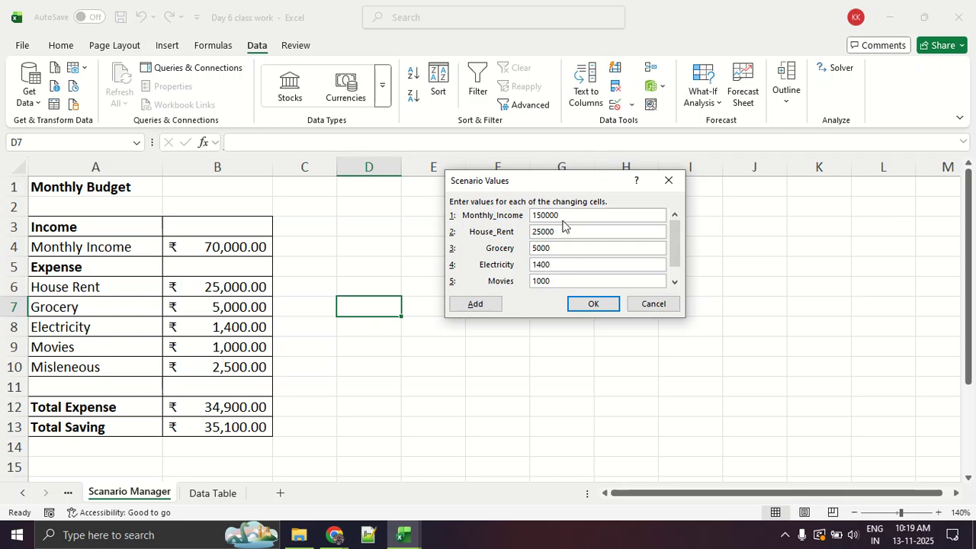
key("Tab")
Set House_Rent to 55000 and Grocery to 12000 in the job_in_bangalore scenario values.
type("65000")
key("BackSpace")
key("BackSpace")
key("BackSpace")
key("BackSpace")
key("BackSpace")
type("55000")
key("Tab")
type("12000")
key("Tab")
Set Electricity to 2000, Movies to 2000 and Misleneous to 8000 for job_in_bangalore, and accept the scenario values.
type("2000")
key("Tab")
key("Tab")
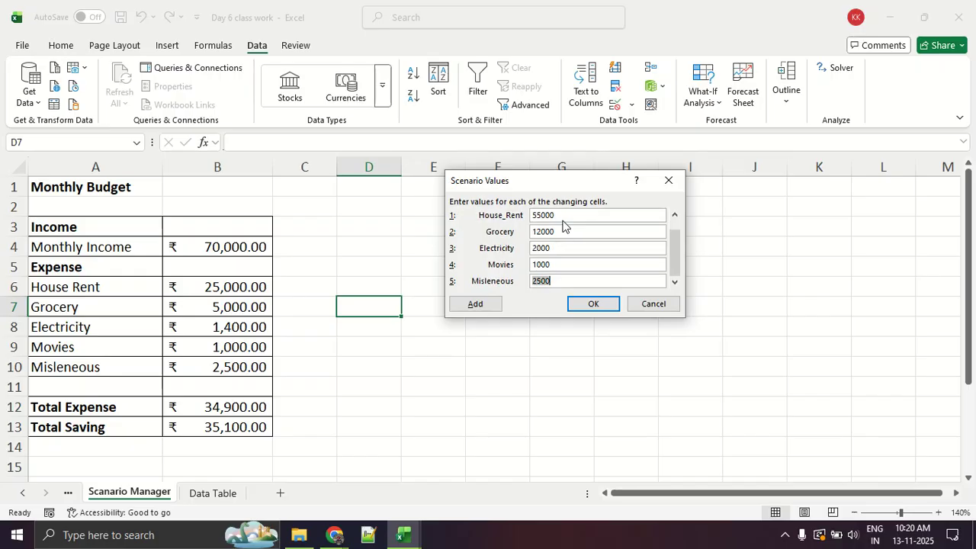
left_click(562, 265)
key("BackSpace")
key("BackSpace")
key("BackSpace")
key("BackSpace")
type("2000")
key("Tab")
type("8000")
left_click(584, 304)
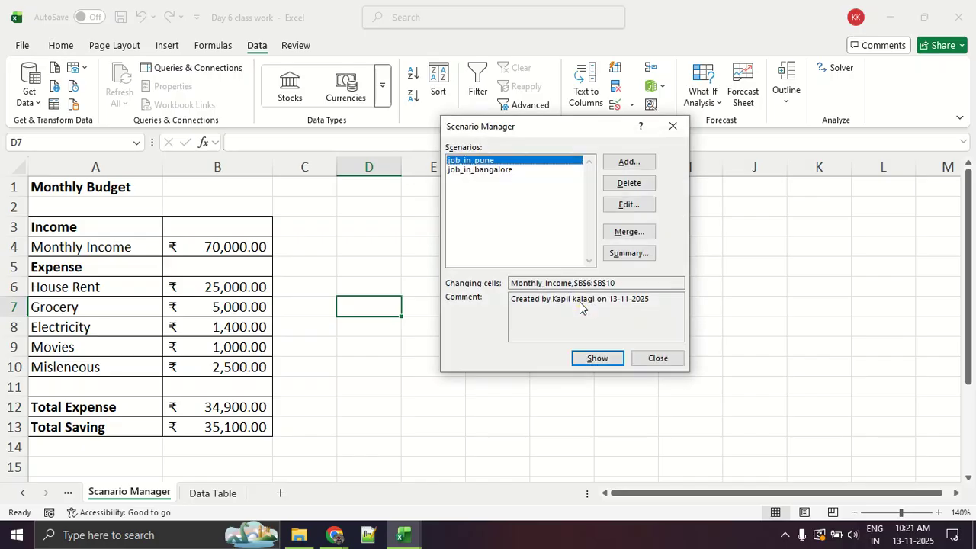
Add a third scenario named job_at_home with the same changing cells and continue to its values.
left_click(628, 162)
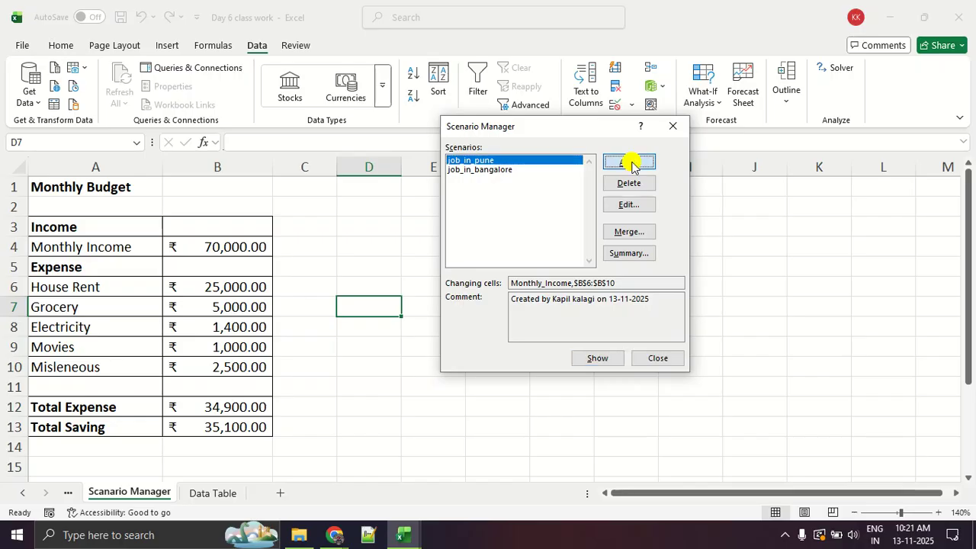
type("jo")
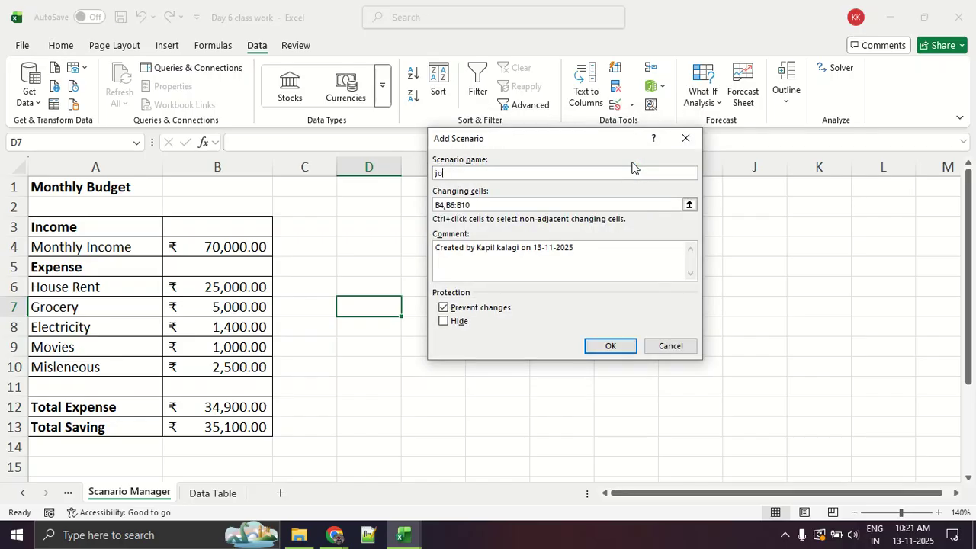
type("b_at_home")
left_click(610, 347)
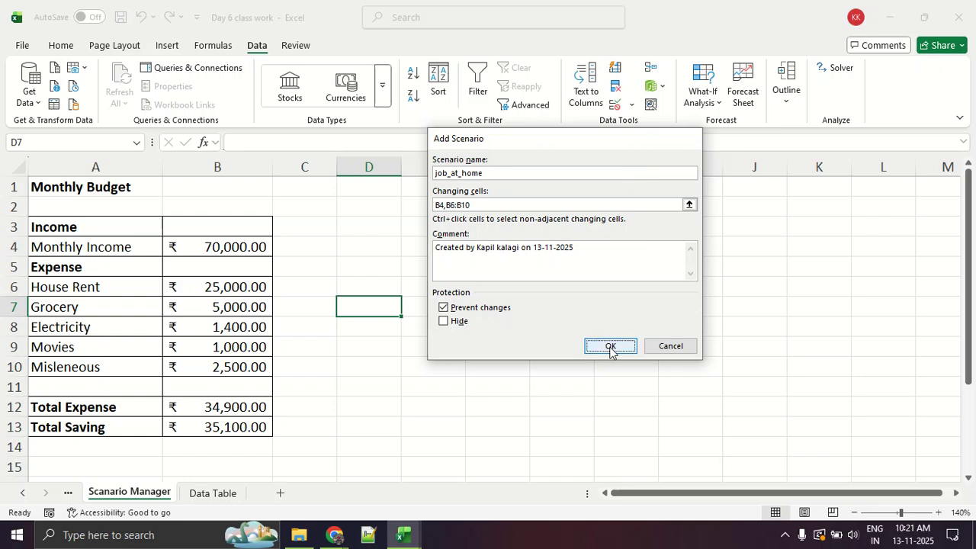
Set Monthly_Income to 60000 and House_Rent to 0 in the job_at_home scenario values.
type("60000")
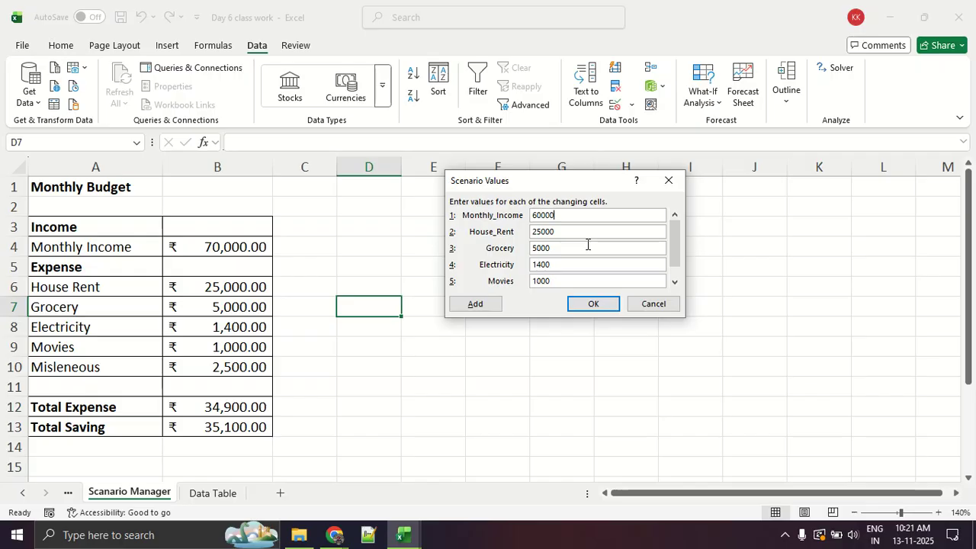
key("Tab")
type("0")
key("alt+Tab")
key("alt+Tab")
key("alt+Tab")
scroll(841, 353, "down", 1)
scroll(839, 355, "up", 2)
scroll(838, 356, "down", 6)
key("alt+Tab")
Set Grocery to 1000, Electricity to 800, Movies to 500 and Misleneous to 2500 for job_at_home, and accept the scenario values.
left_click(582, 248)
key("BackSpace")
key("BackSpace")
key("BackSpace")
key("BackSpace")
type("1000")
key("Tab")
type("800")
key("Tab")
type("500")
left_click(675, 250)
left_click_drag(675, 250, 674, 276)
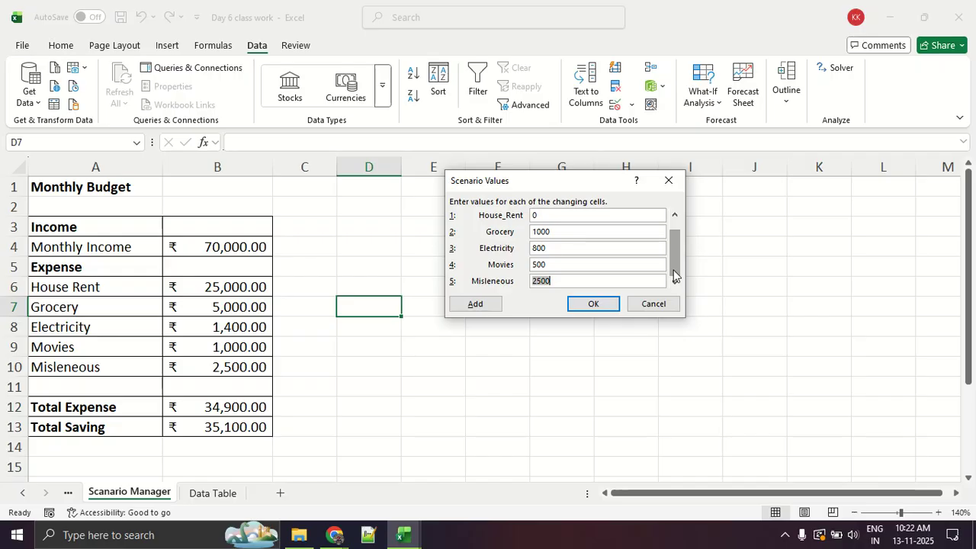
type("2500")
key("alt+Tab")
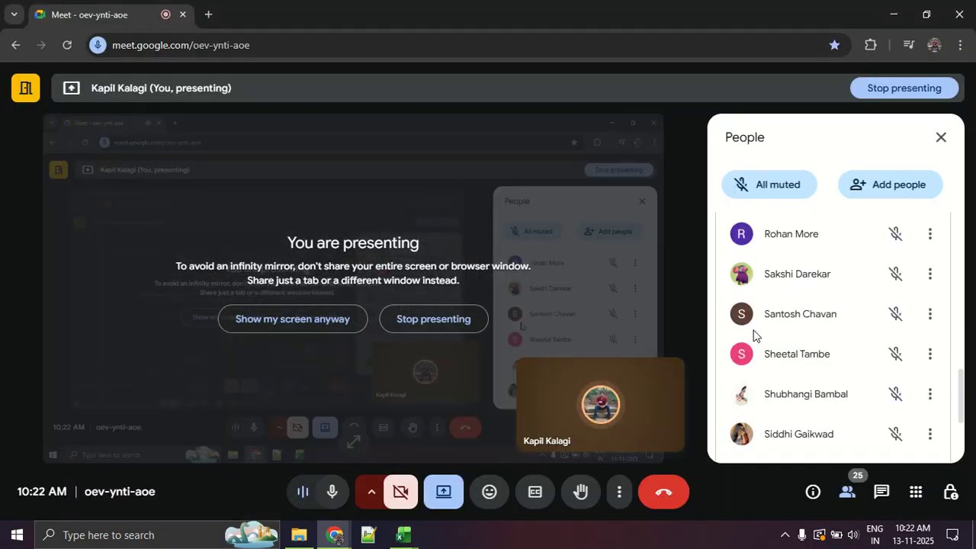
scroll(754, 331, "down", 3)
scroll(754, 331, "up", 6)
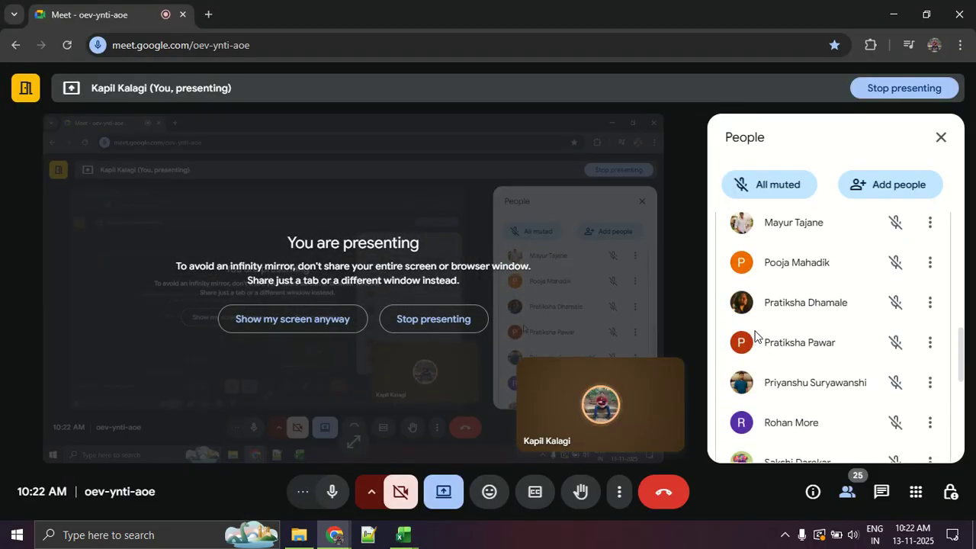
key("alt+Tab")
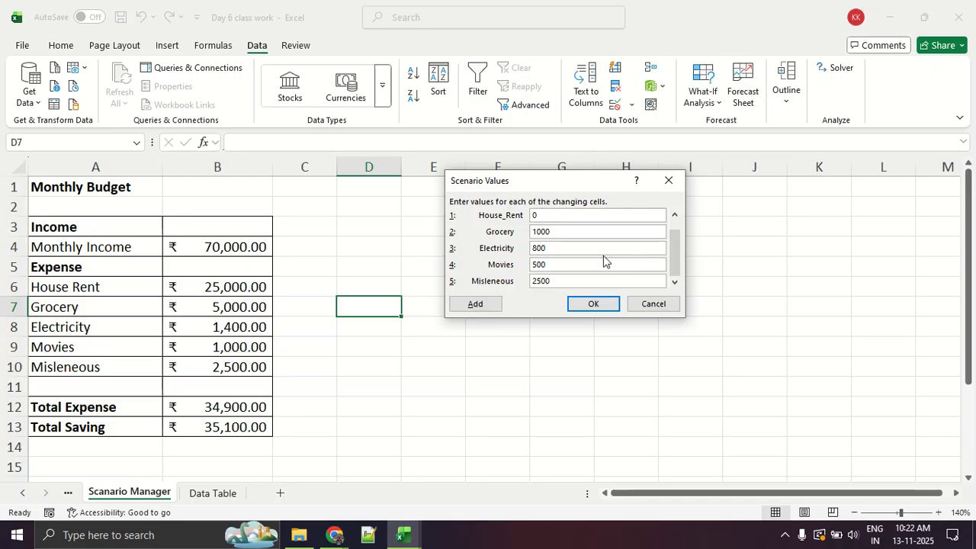
left_click(605, 306)
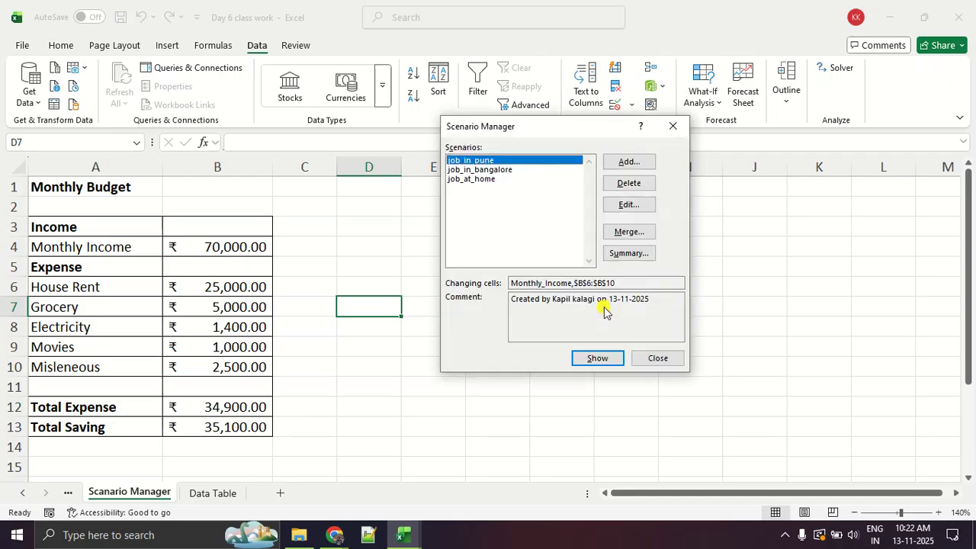
key("alt+Tab")
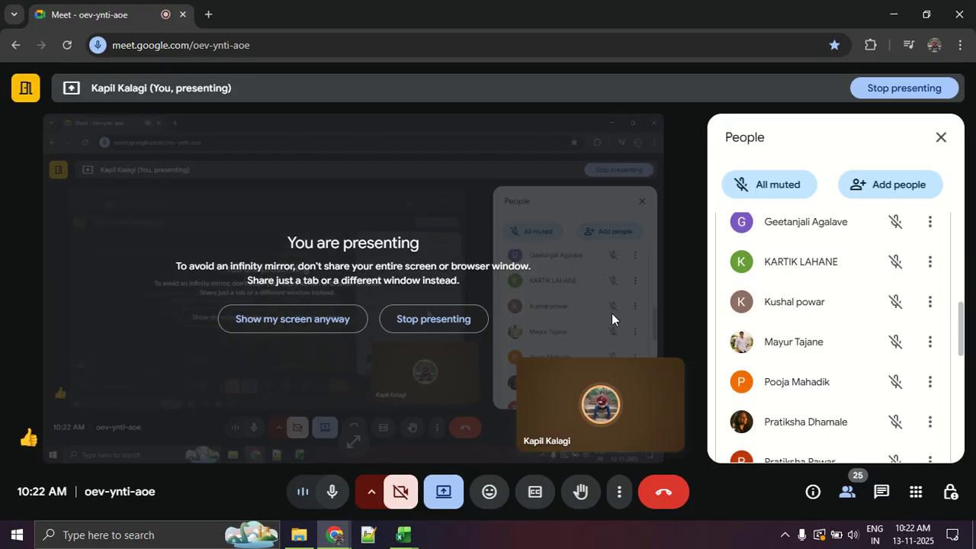
scroll(889, 356, "down", 3)
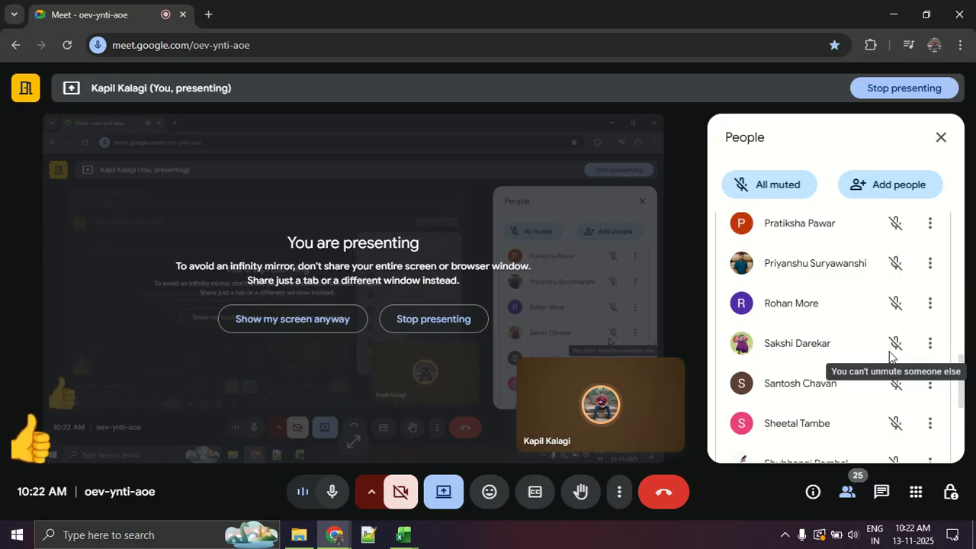
scroll(890, 357, "down", 3)
scroll(889, 357, "up", 5)
scroll(889, 357, "up", 2)
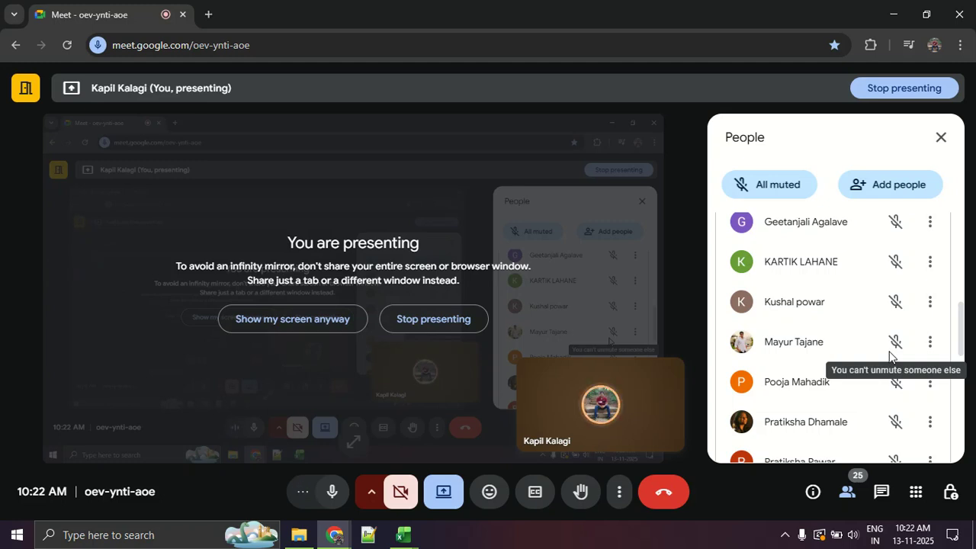
key("alt+Tab")
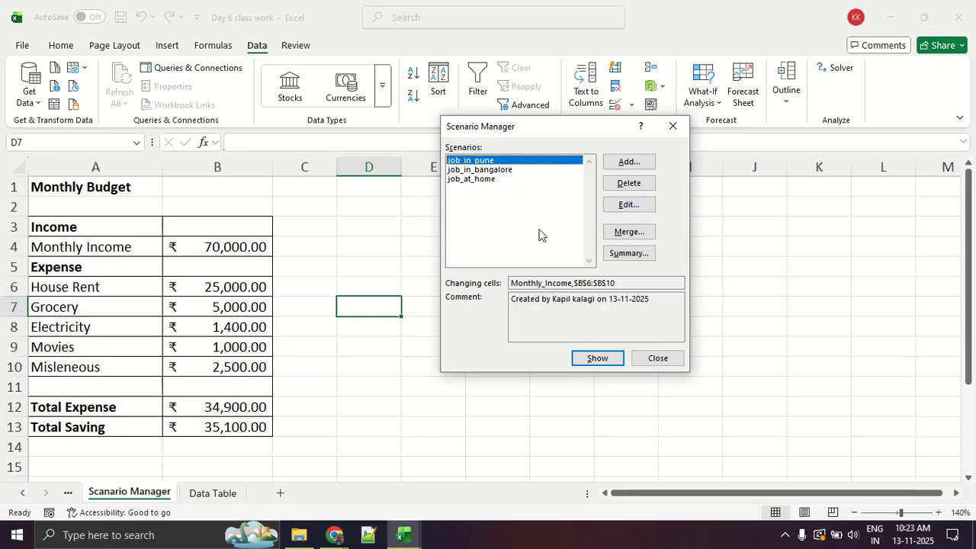
Move the Scenario Manager dialog closer to the budget table and show the job_in_bangalore scenario in the sheet.
left_click(506, 170)
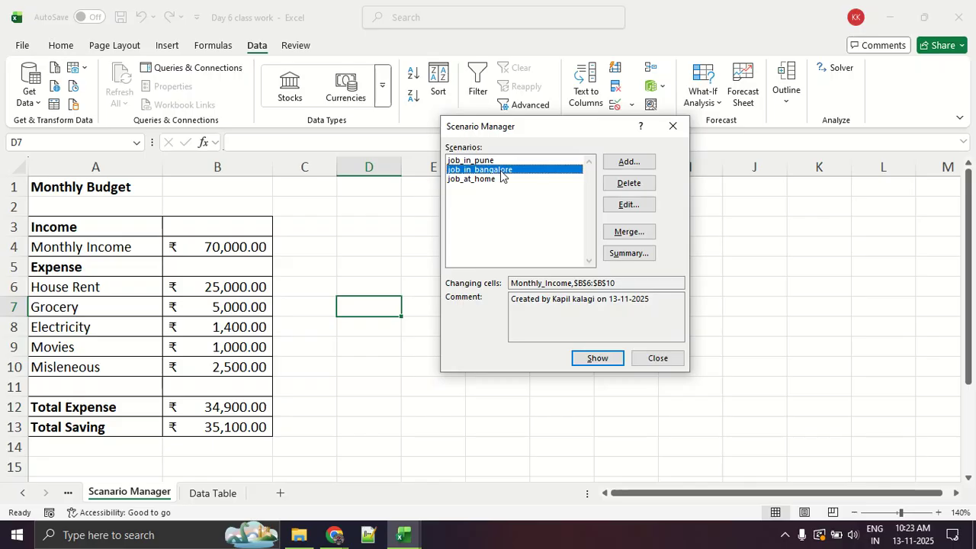
left_click(500, 180)
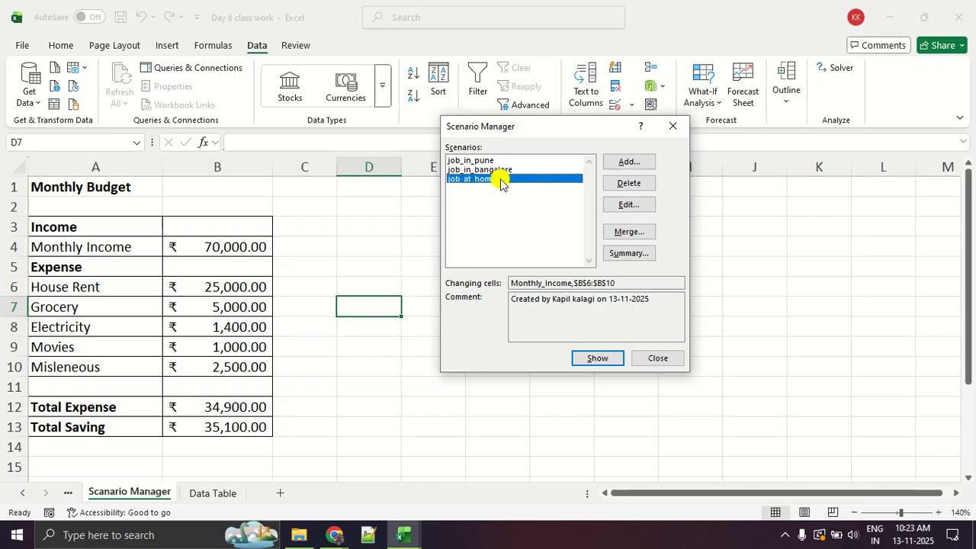
left_click(481, 170)
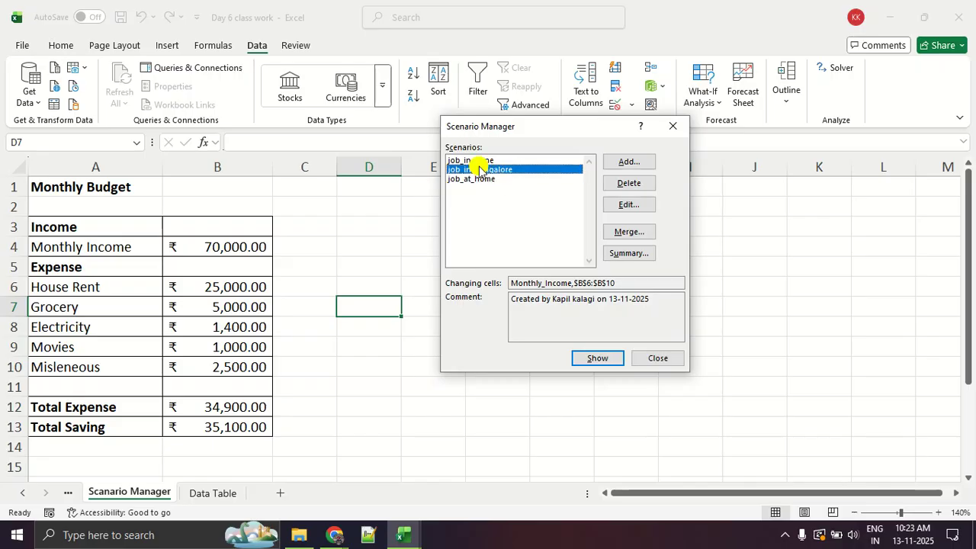
left_click_drag(514, 127, 398, 190)
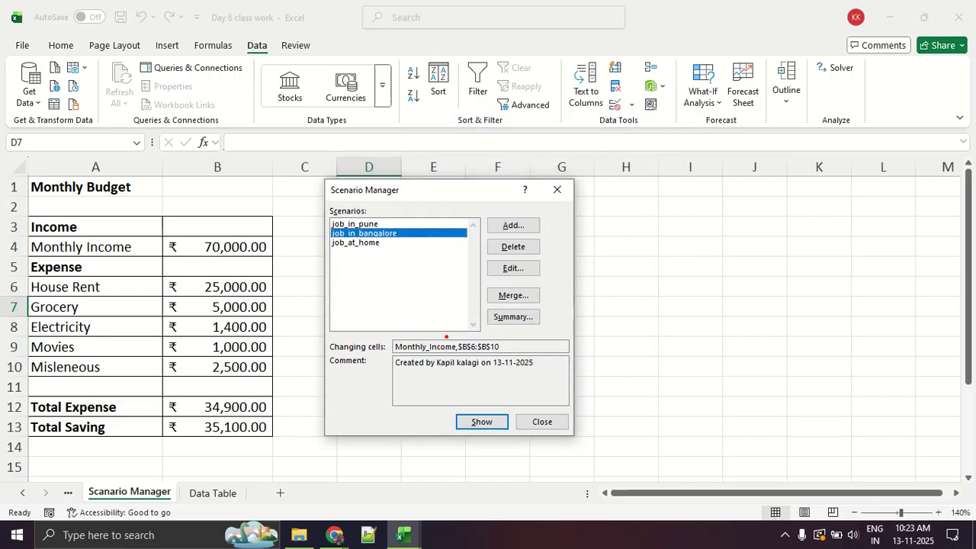
mouse_move(495, 397)
left_mouse_down()
mouse_move(450, 388)
mouse_move(486, 460)
mouse_move(542, 401)
mouse_move(480, 391)
left_mouse_up()
key("Escape")
left_click(476, 420)
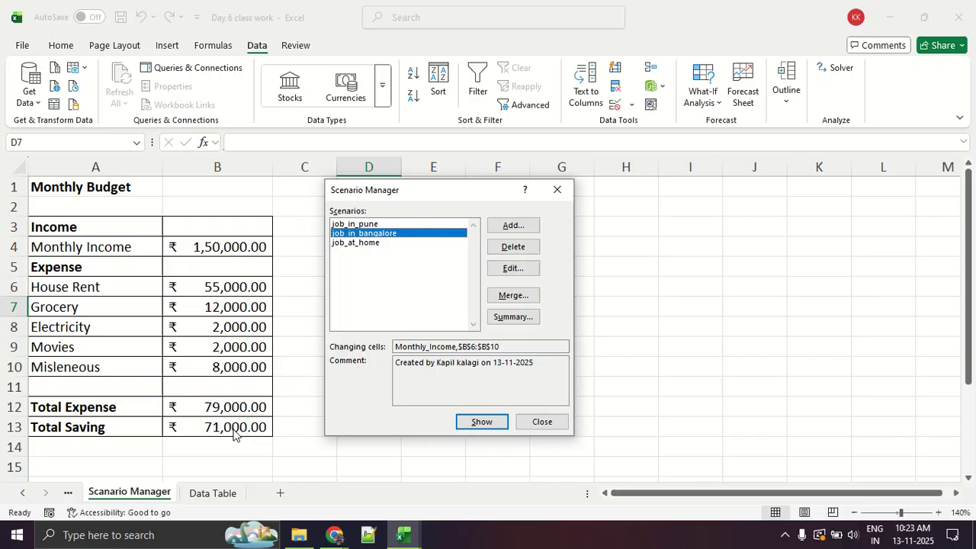
Show the job_at_home scenario in the budget table, and return the table to the job_in_pune scenario.
left_click(364, 244)
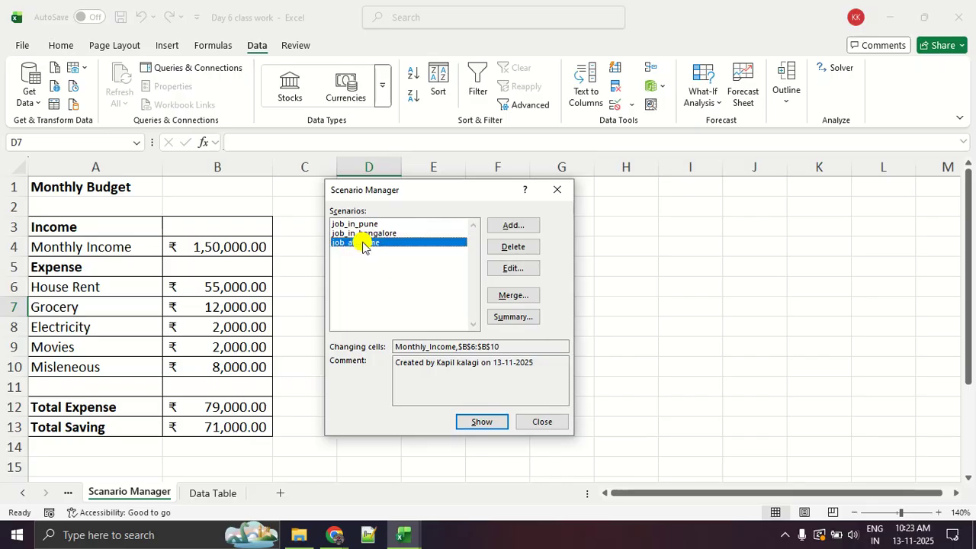
left_click(462, 419)
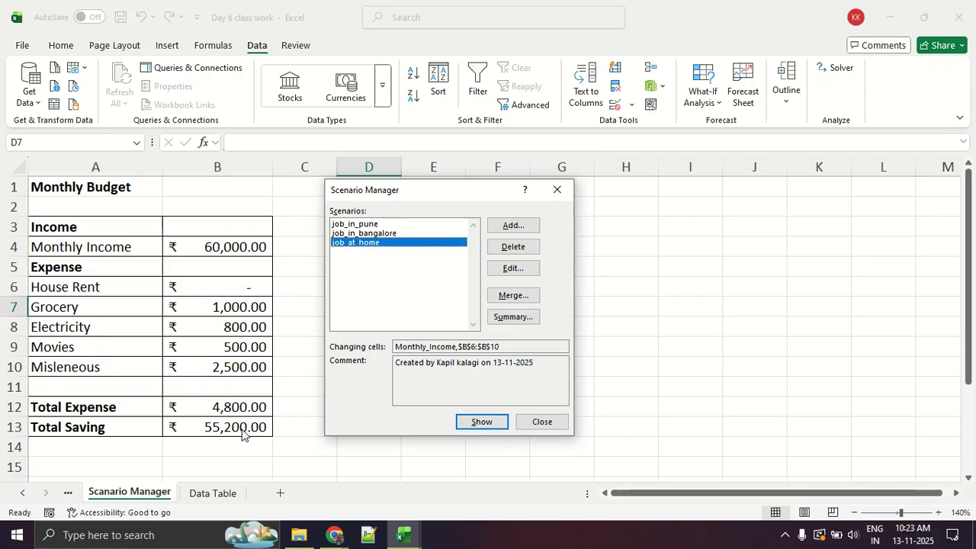
left_click(374, 224)
left_click(484, 421)
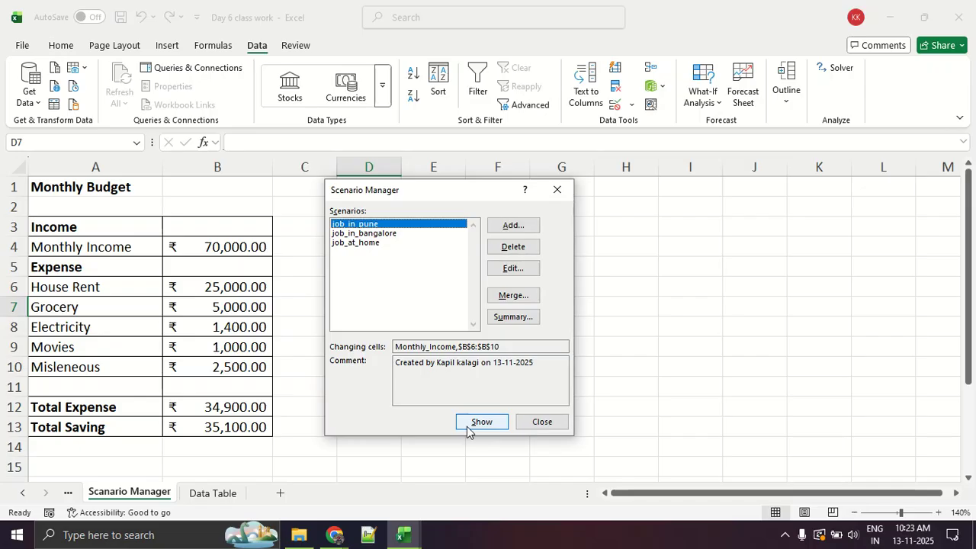
mouse_move(463, 299)
left_mouse_down()
mouse_move(546, 304)
mouse_move(510, 335)
mouse_move(563, 313)
mouse_move(542, 297)
left_mouse_up()
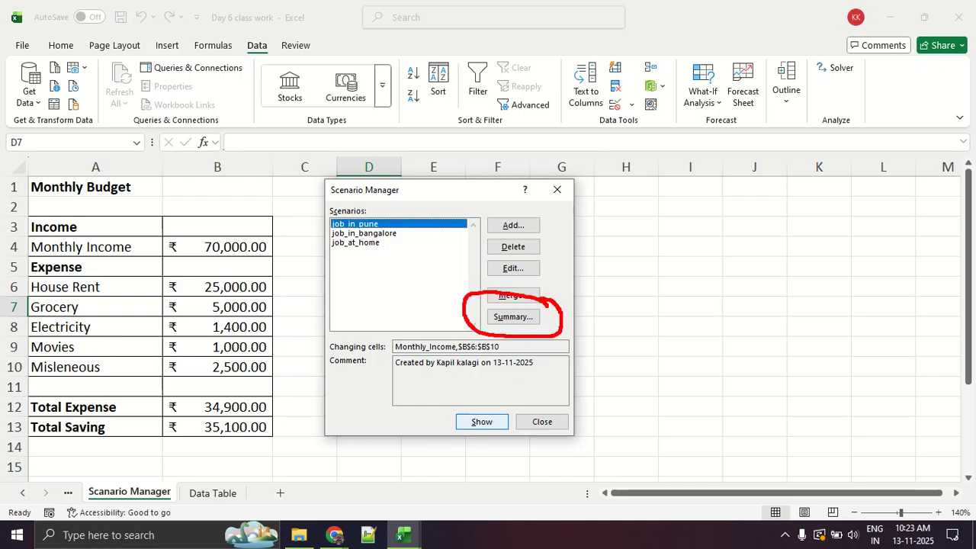
key("Escape")
key("ctrl+1")
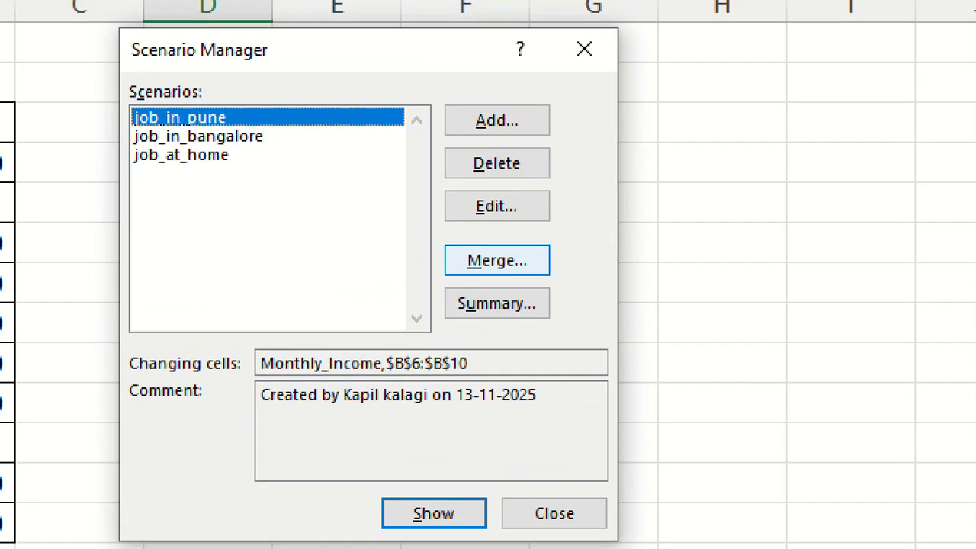
mouse_move(488, 255)
left_mouse_down()
mouse_move(410, 292)
mouse_move(632, 276)
left_mouse_up()
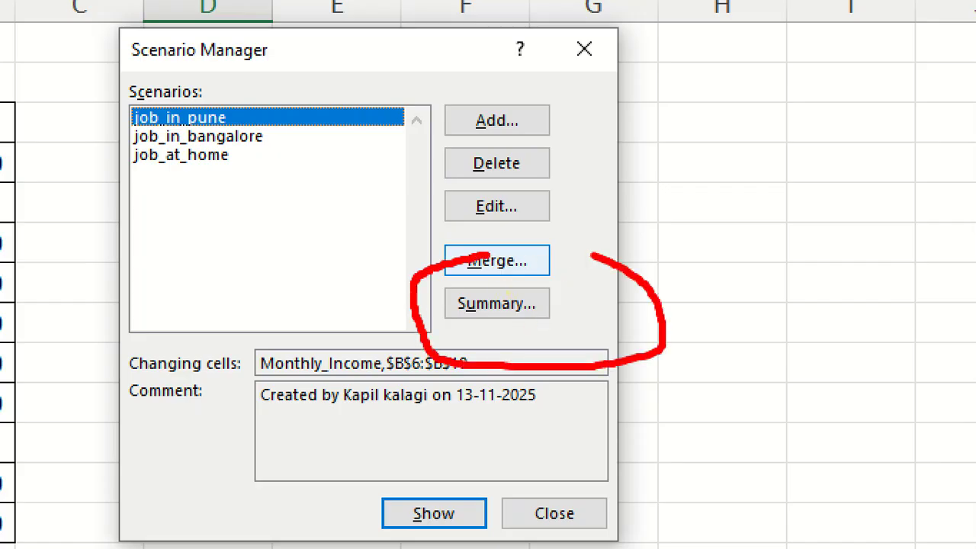
key("Escape")
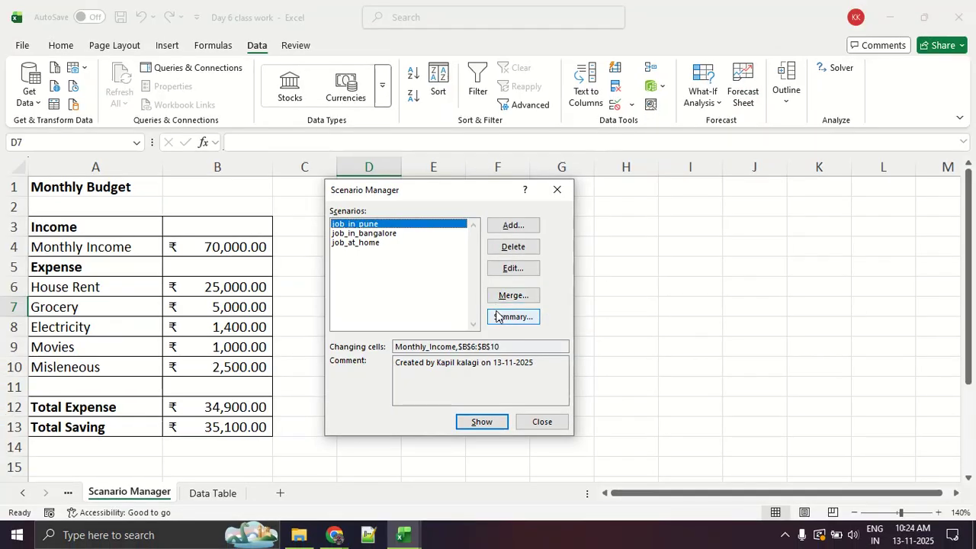
Generate a Scenario summary report using the Total Saving cell $B$13 as the result cell.
left_click(513, 316)
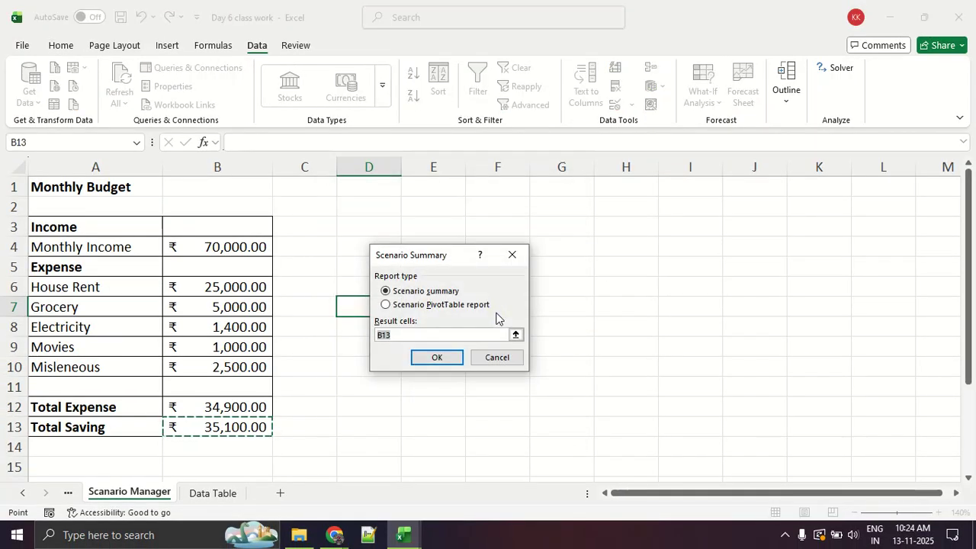
key("BackSpace")
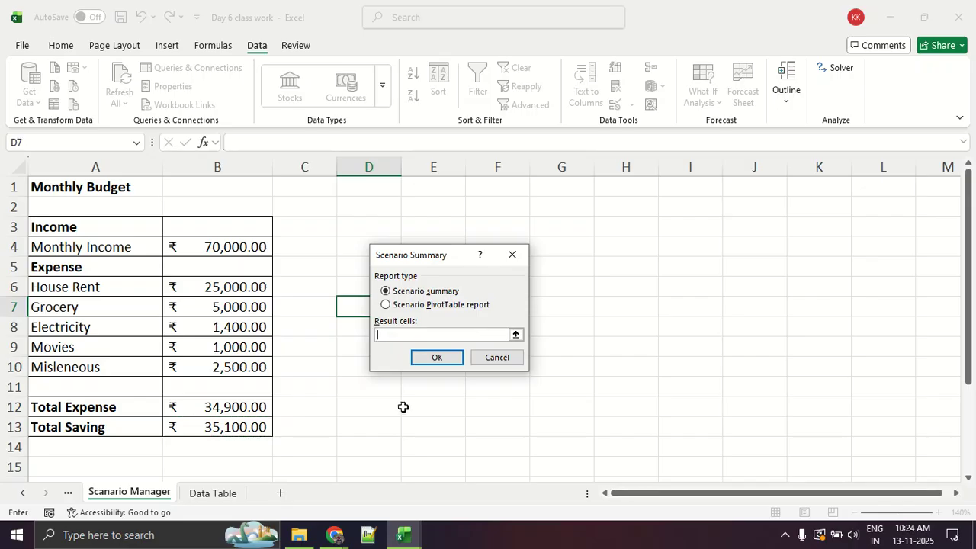
left_click(246, 421)
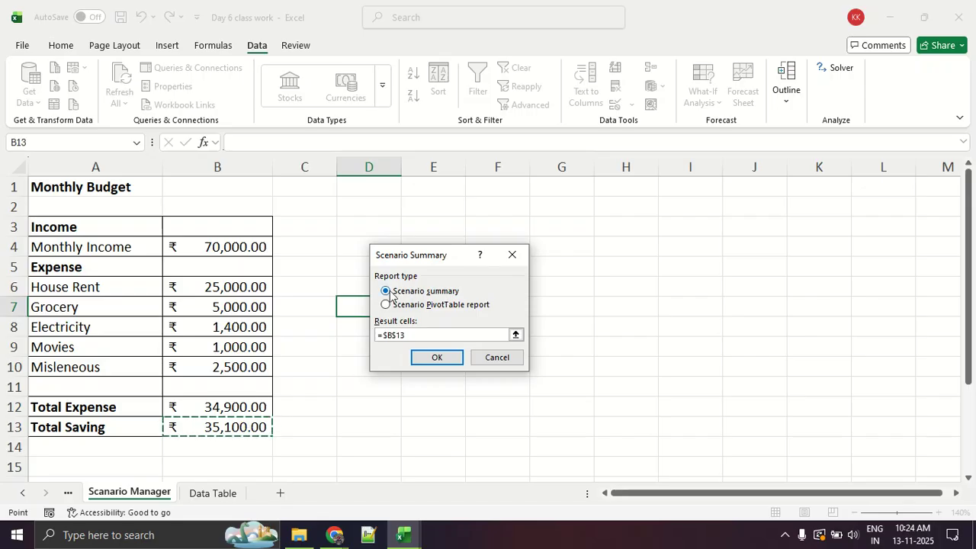
left_click(454, 357)
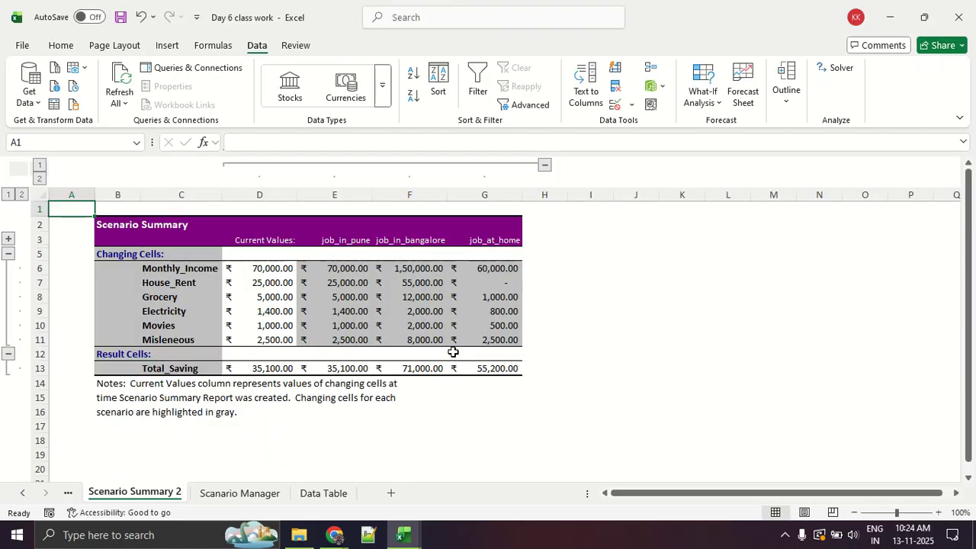
key("XF86AudioRaiseVolume")
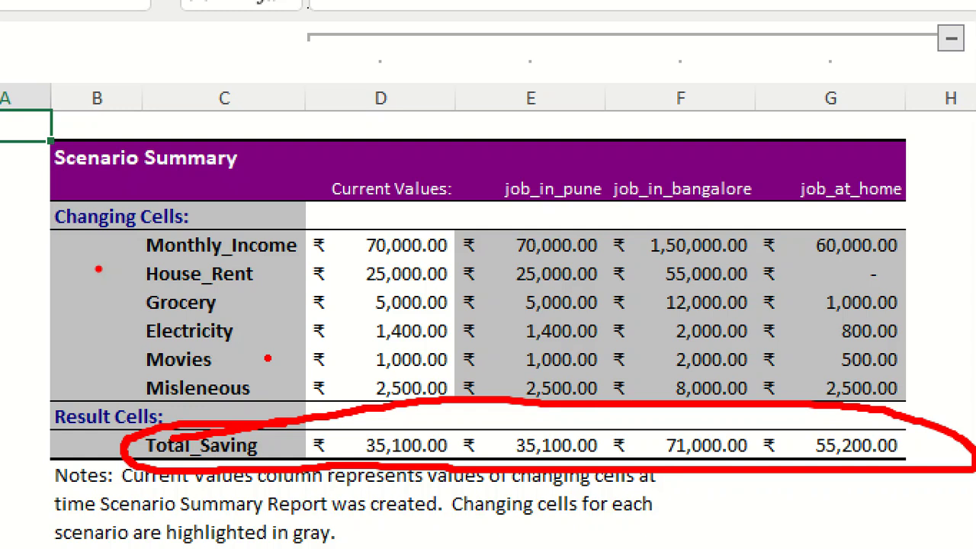
left_click_drag(118, 266, 887, 281)
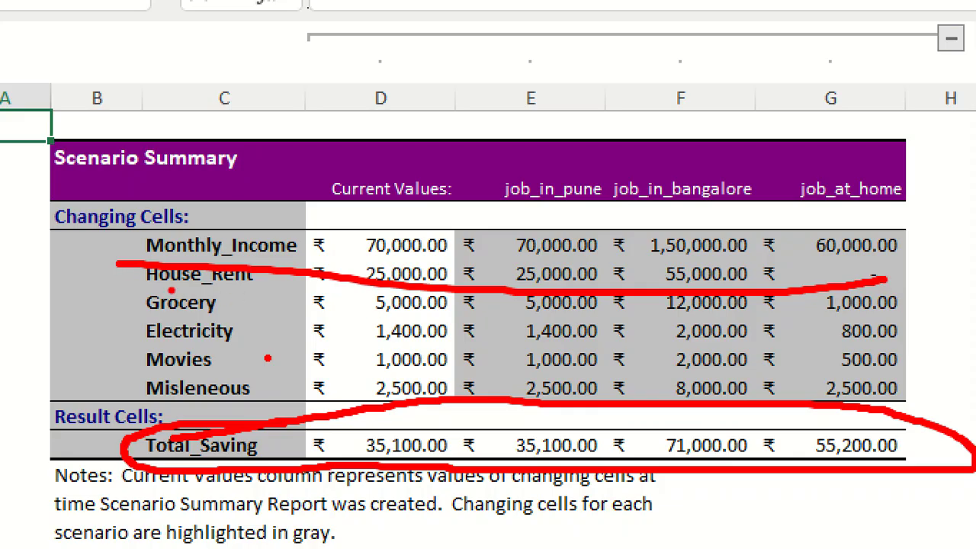
left_click_drag(144, 290, 143, 289)
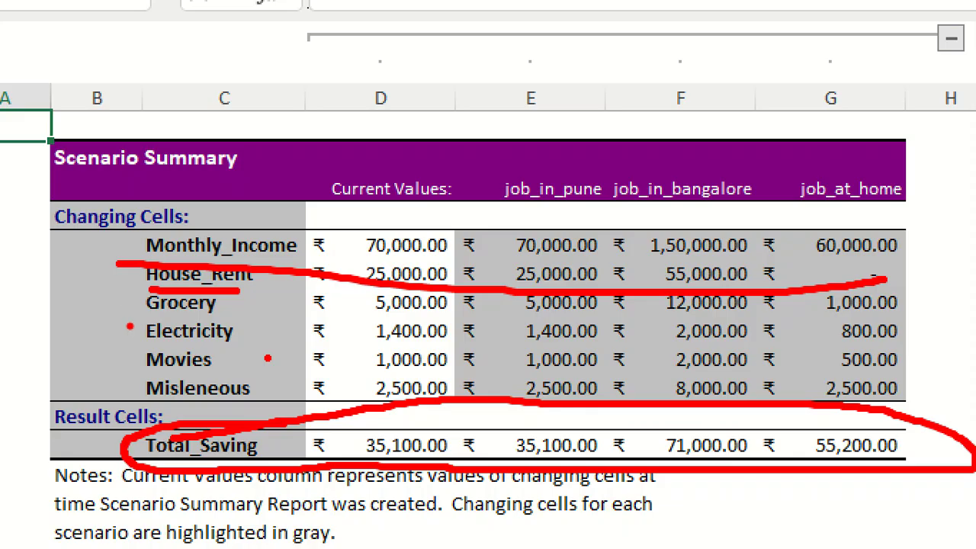
left_click_drag(130, 323, 266, 322)
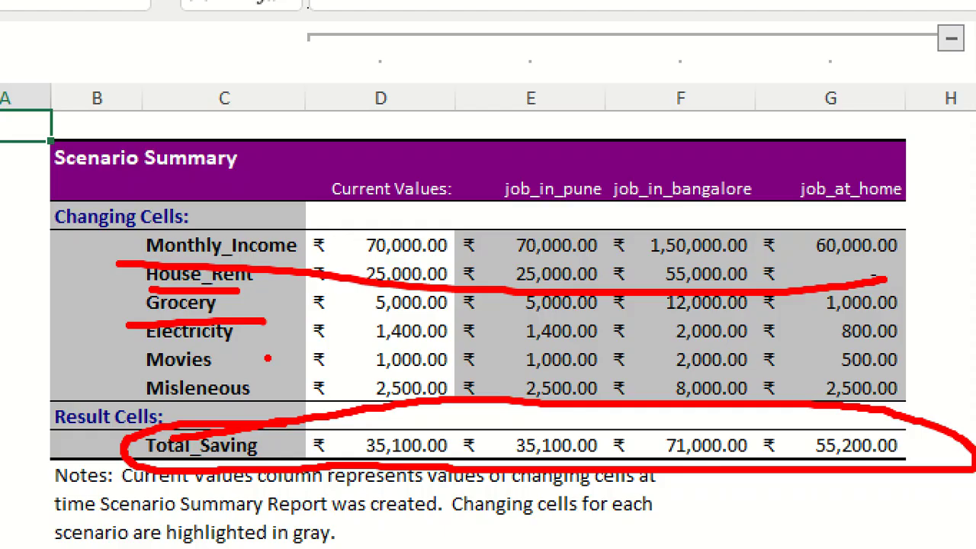
left_click_drag(142, 346, 143, 377)
key("Escape")
Switch to the Google Meet call and look through the list of contributors for participants' microphone status.
key("alt+Tab")
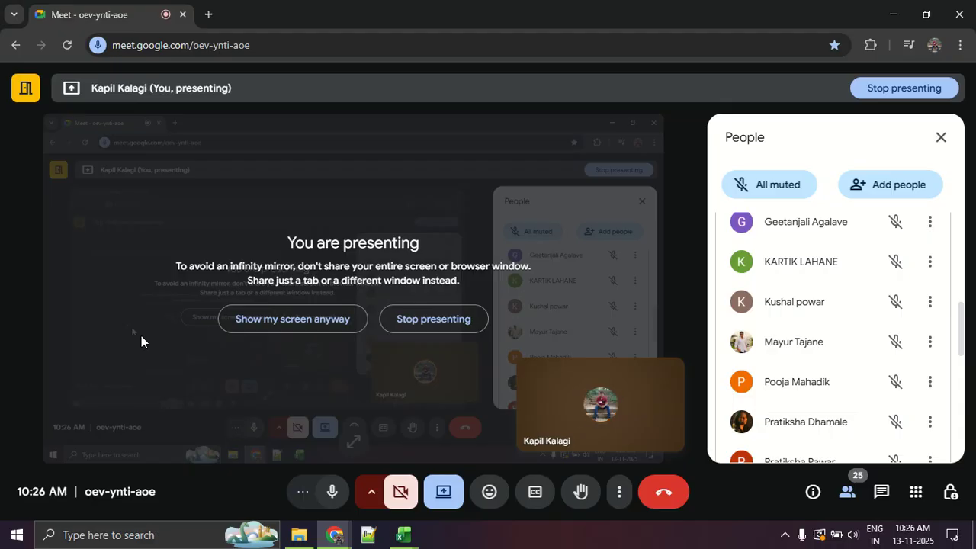
scroll(769, 339, "down", 3)
scroll(769, 339, "down", 2)
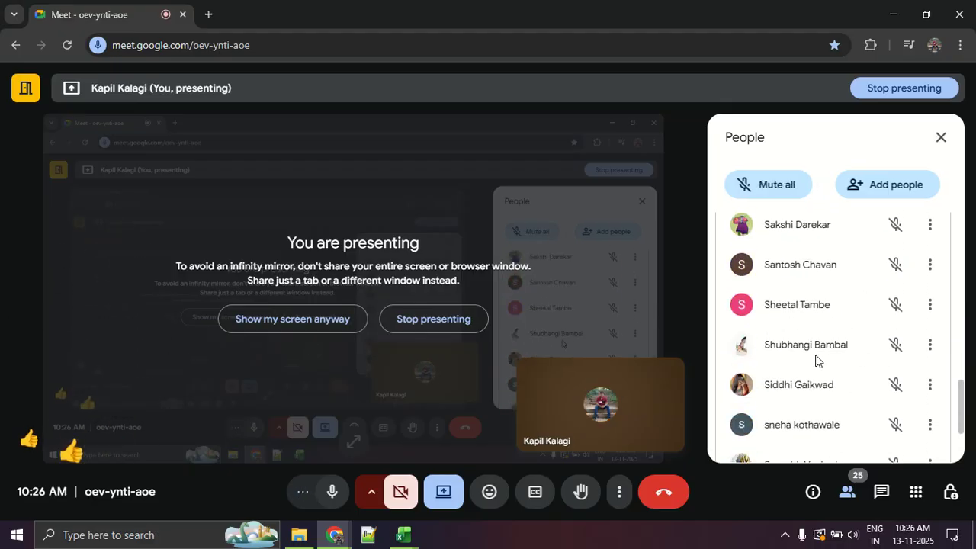
scroll(815, 360, "down", 3)
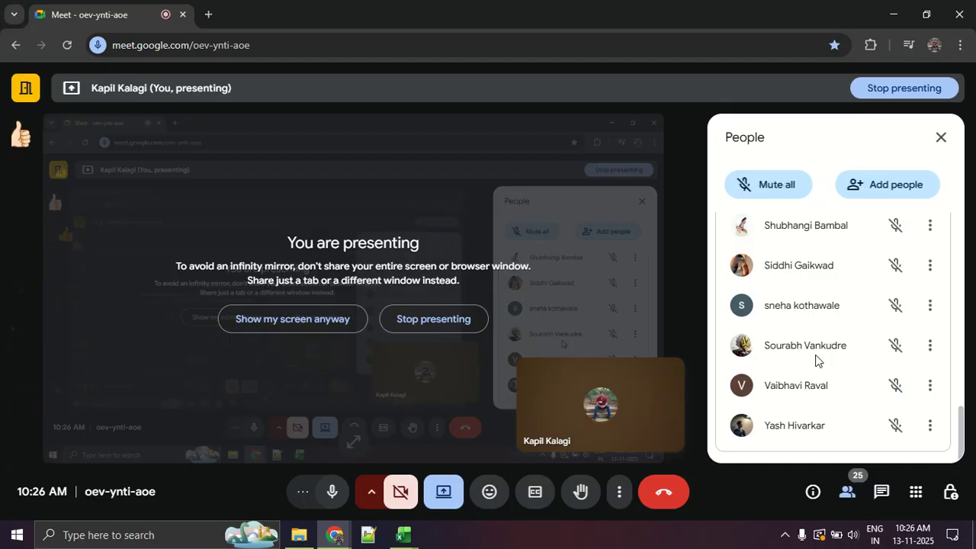
scroll(815, 360, "up", 9)
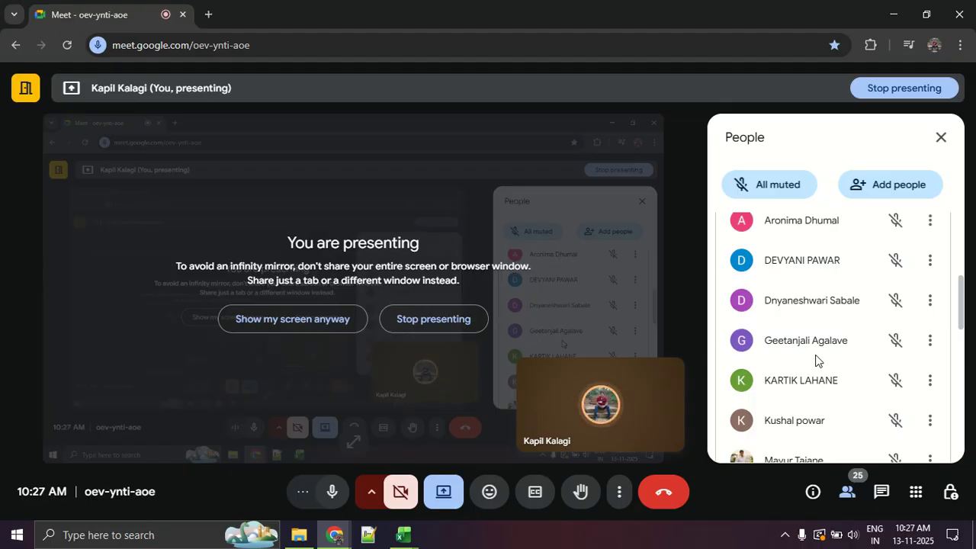
scroll(815, 359, "up", 3)
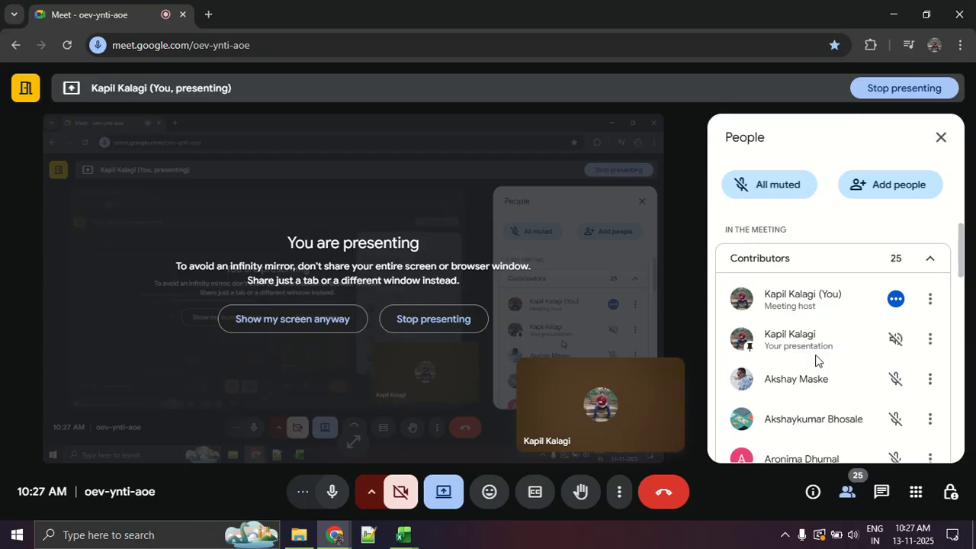
scroll(815, 360, "up", 1)
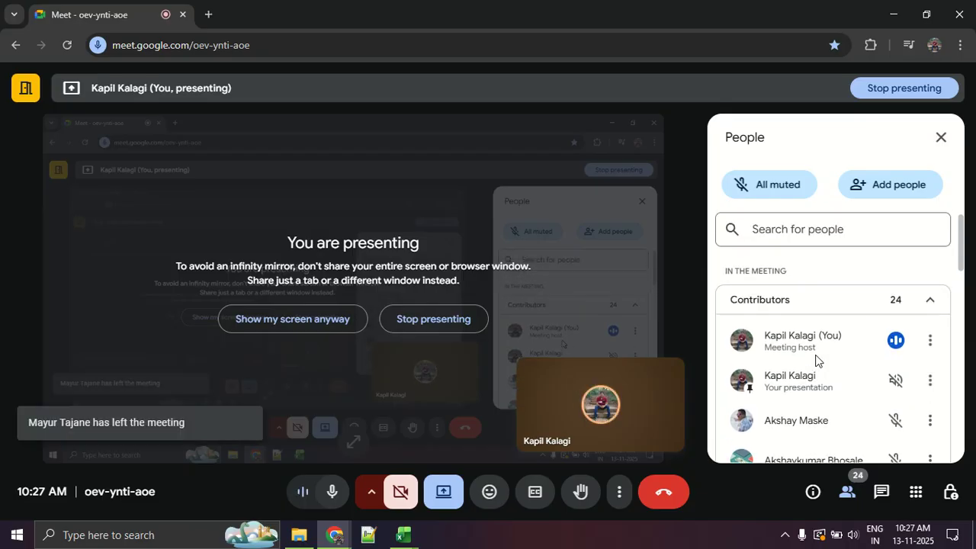
scroll(815, 360, "down", 3)
scroll(815, 360, "down", 3)
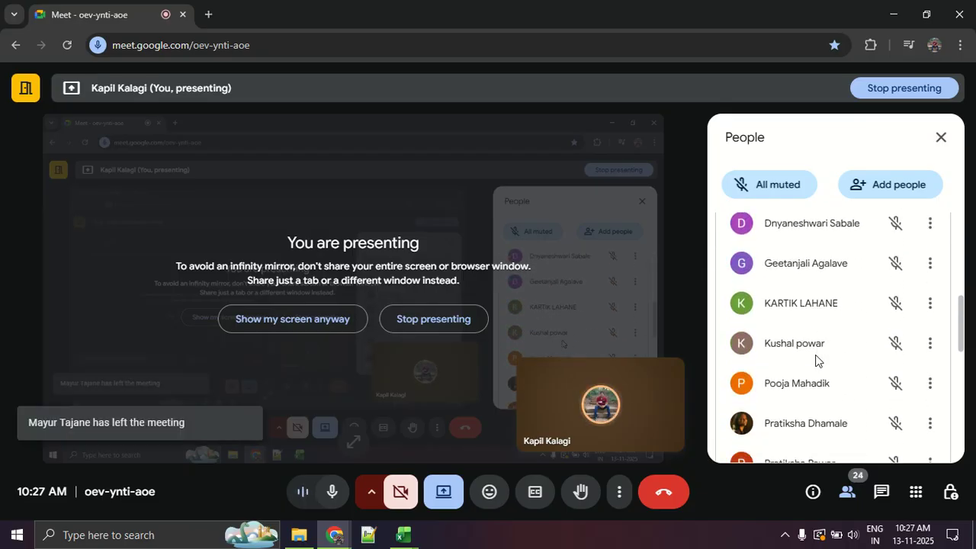
scroll(815, 360, "down", 3)
scroll(815, 360, "down", 2)
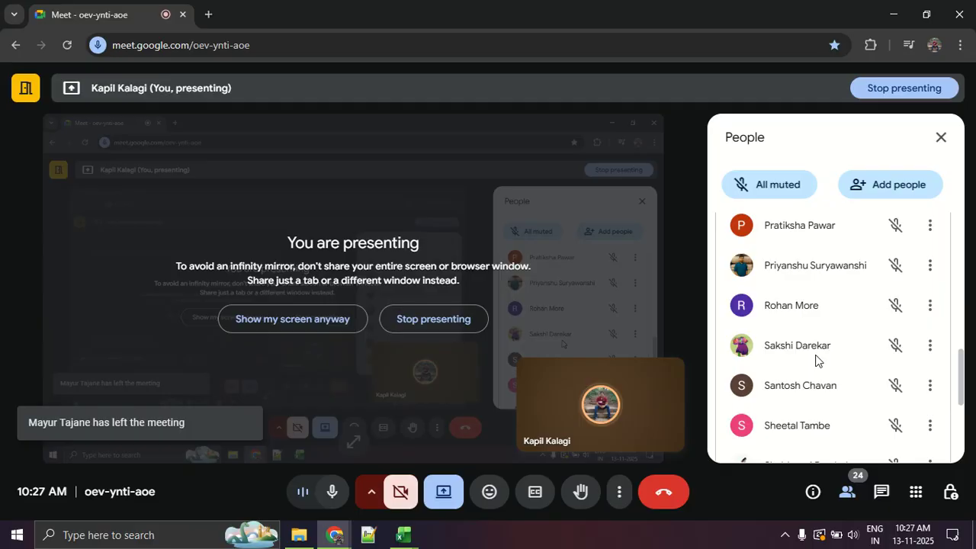
scroll(815, 360, "up", 3)
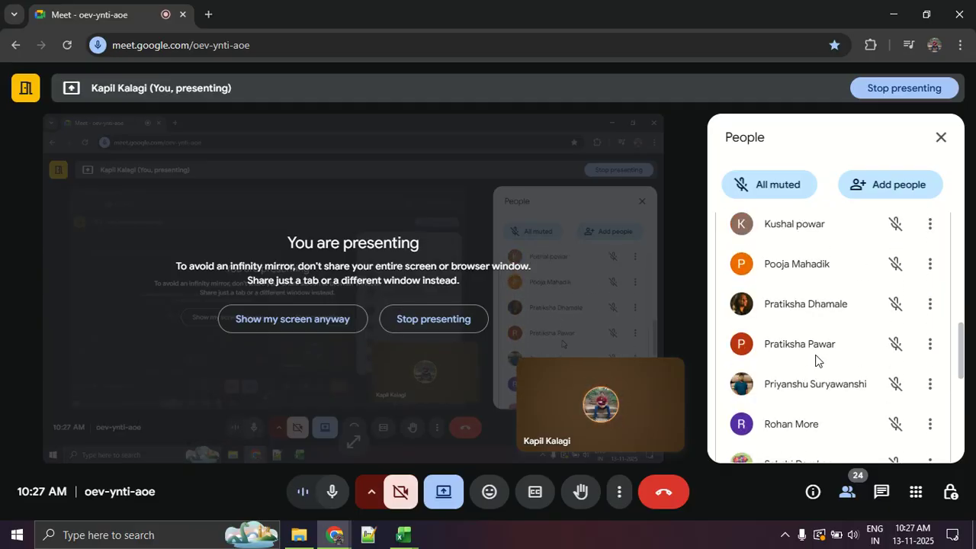
Switch back to Excel and inspect the Misleneous row, blank row 11 and Total Expense formula on the Scanario Manager sheet.
key("alt+Tab")
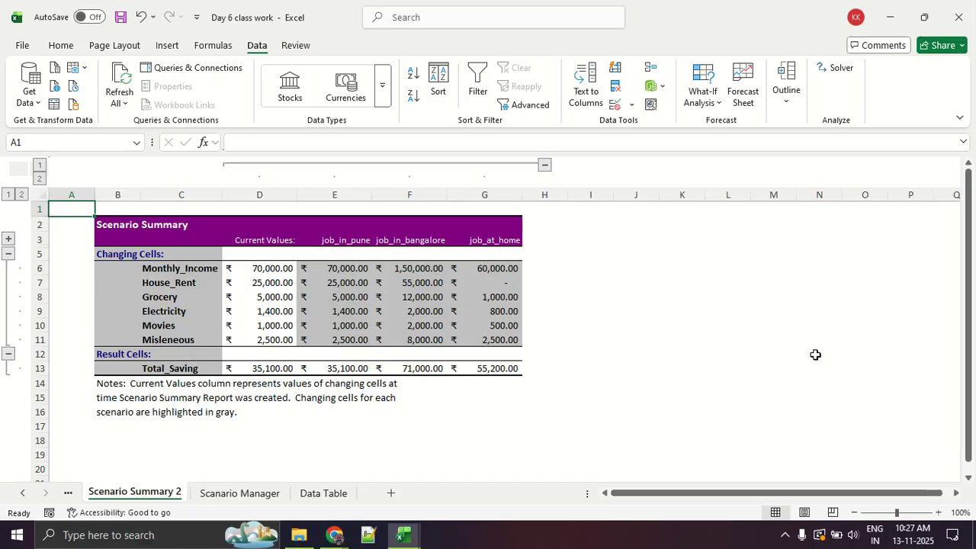
left_click(259, 494)
left_click(211, 428)
left_click(37, 366)
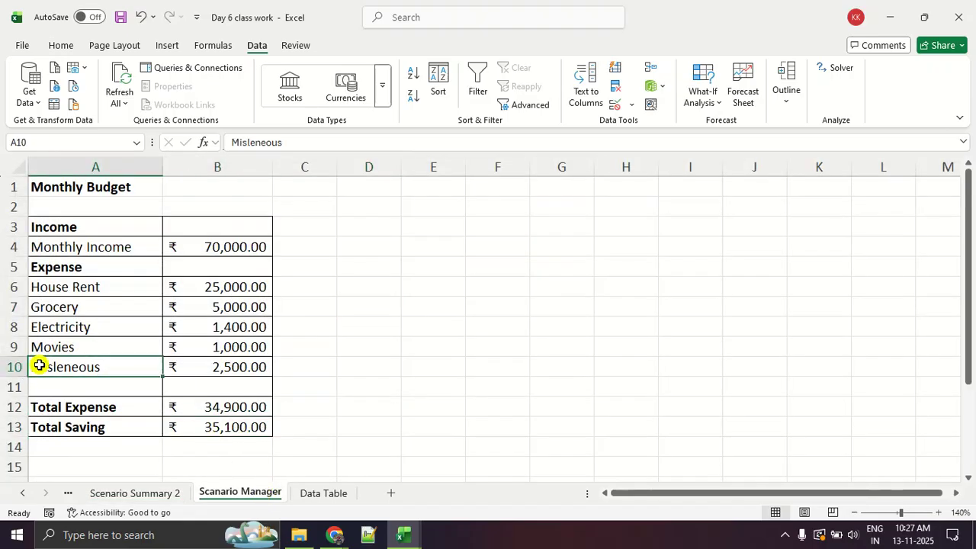
left_click(40, 384)
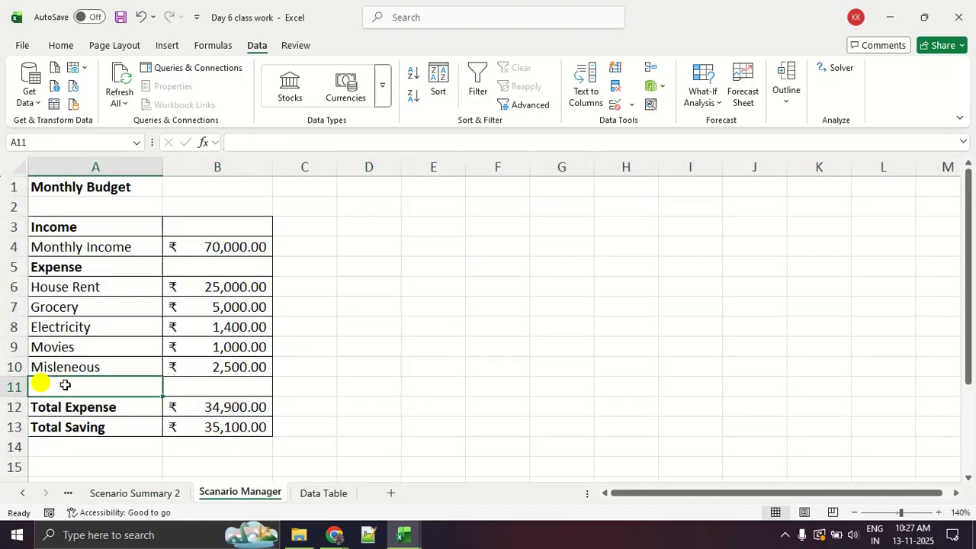
left_click(224, 390)
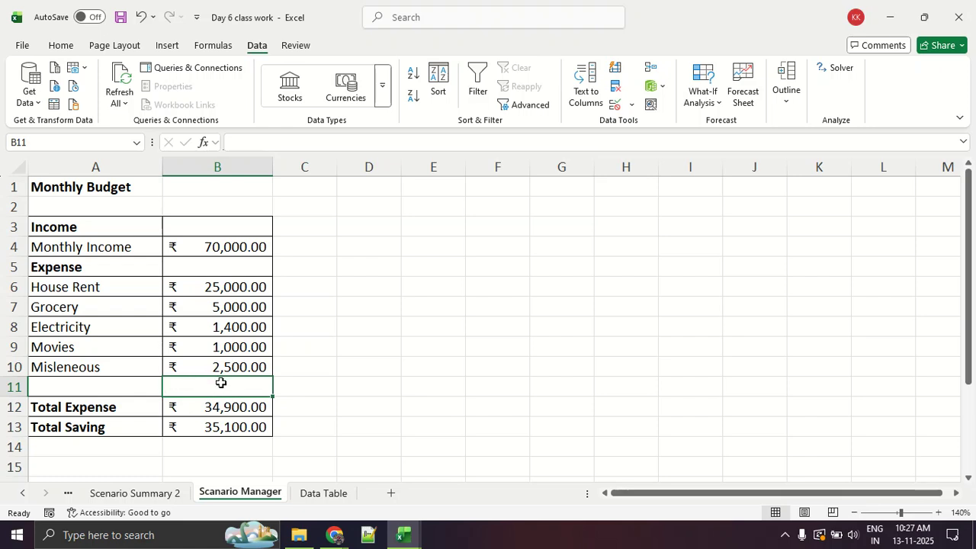
left_click(191, 406)
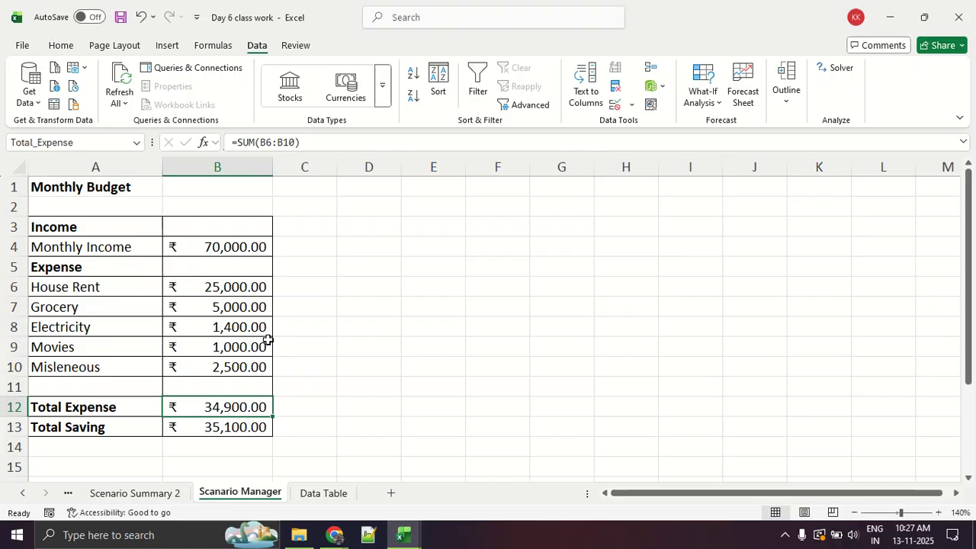
Replace the Misleneous expense label in cell A10 with Tax.
left_click(135, 372)
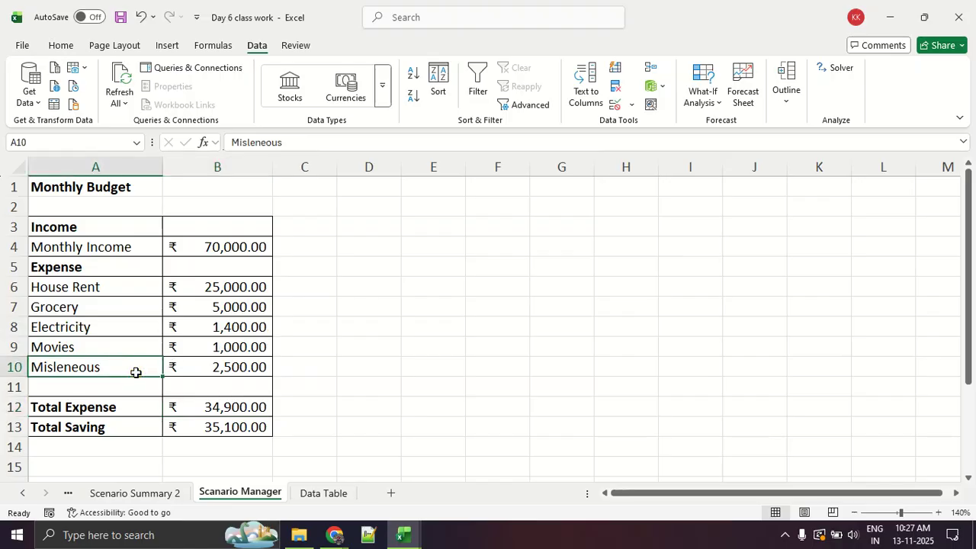
type("Tax")
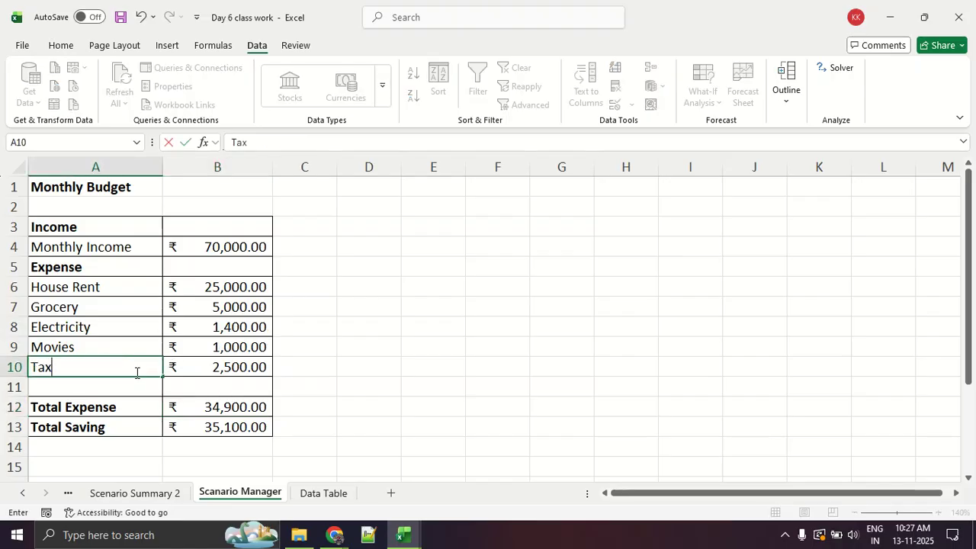
key("Return")
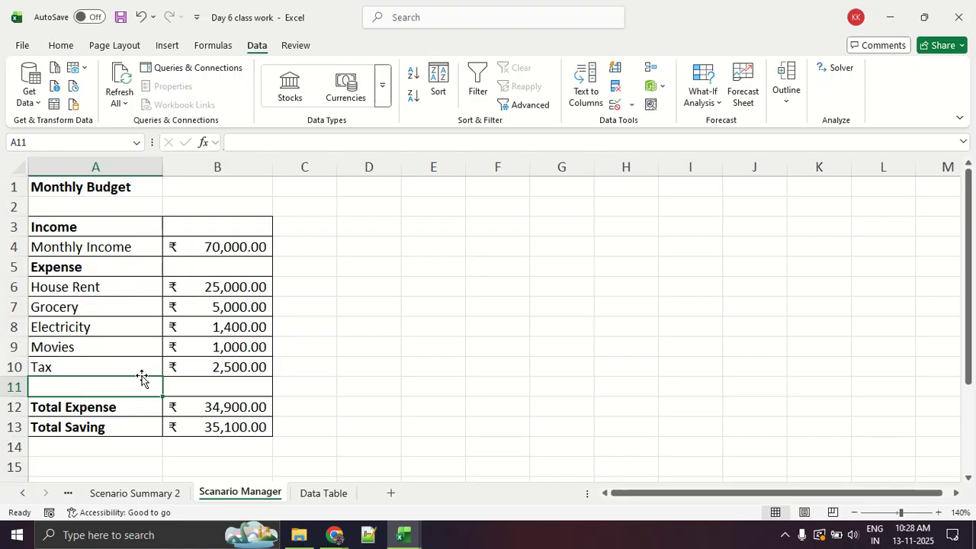
Switch to Google Meet and check the participants and their reactions in the people list.
key("alt+Tab")
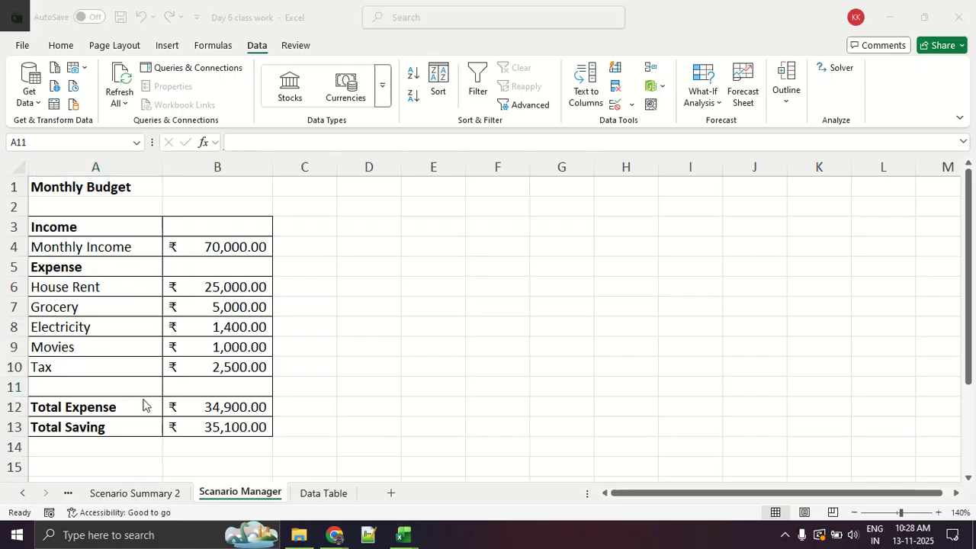
scroll(827, 386, "down", 2)
scroll(825, 385, "down", 1)
scroll(825, 385, "up", 8)
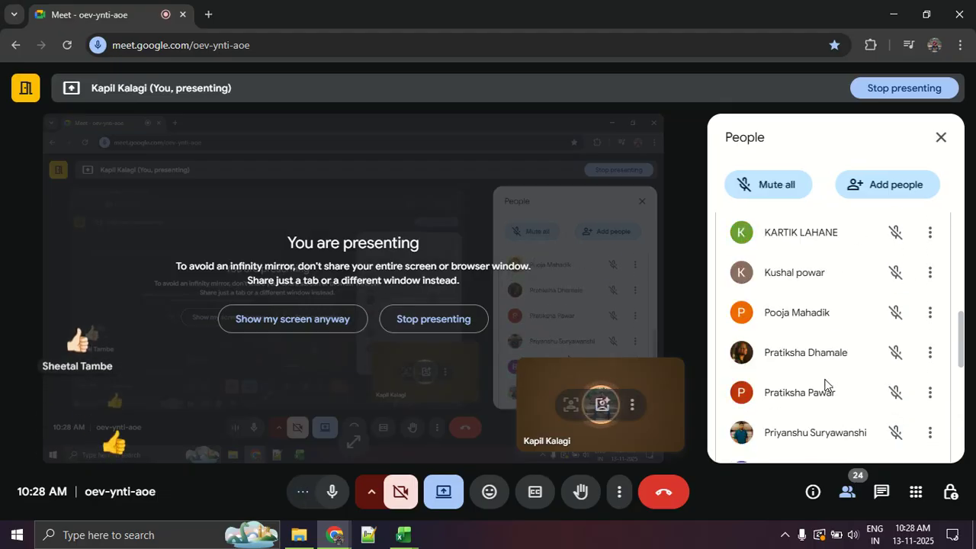
scroll(825, 385, "up", 2)
scroll(825, 385, "down", 2)
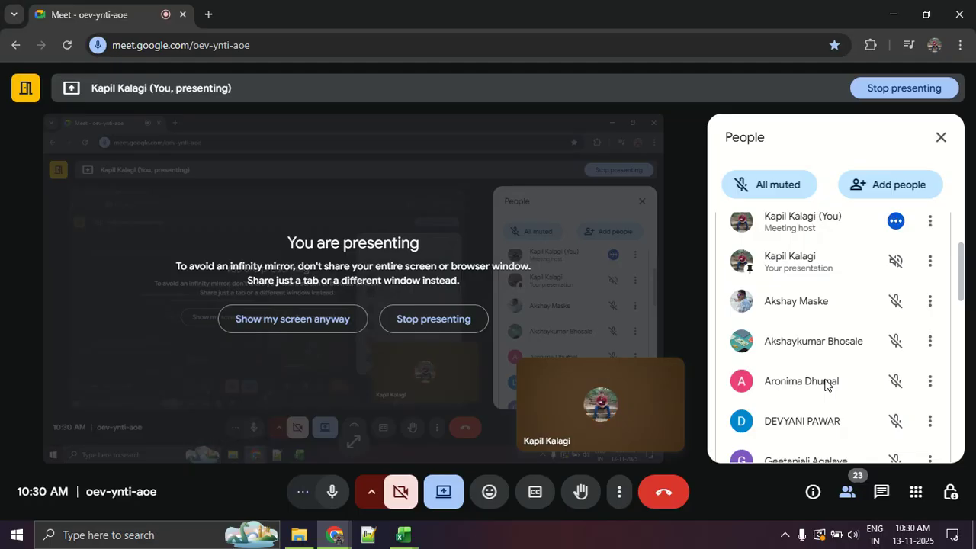
Switch back to Excel and look over the What-If Analysis options, including Data Table, without choosing one.
key("alt+Tab")
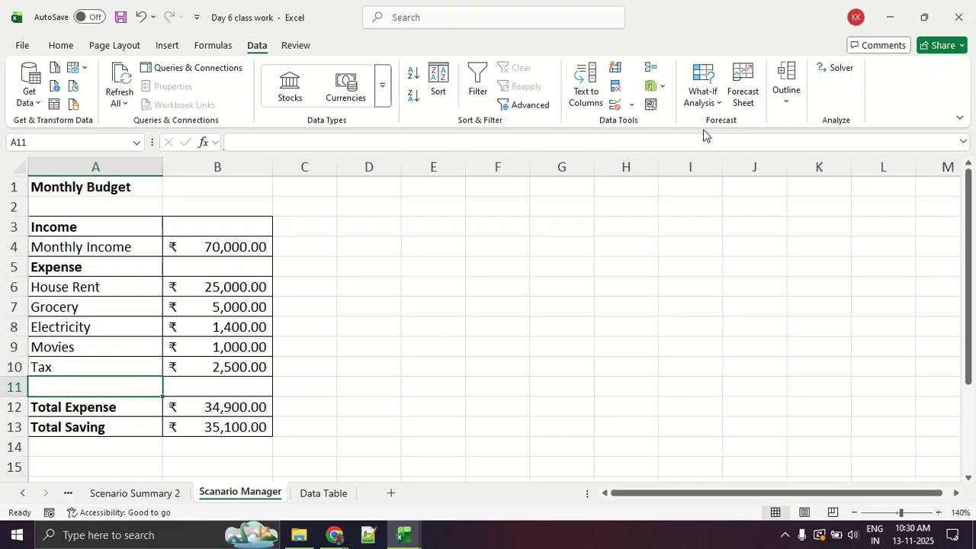
left_click(701, 93)
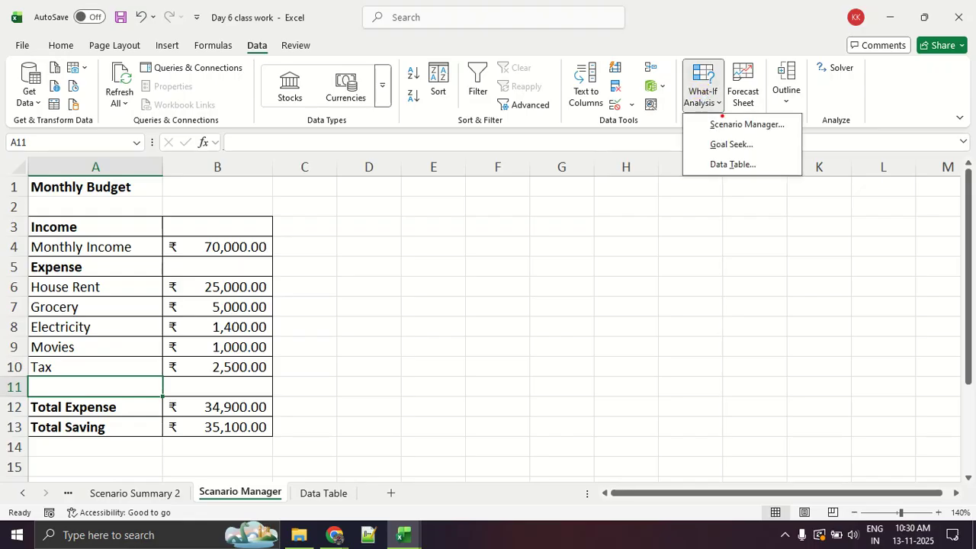
mouse_move(816, 173)
left_mouse_down()
mouse_move(717, 149)
mouse_move(696, 187)
mouse_move(801, 176)
mouse_move(804, 156)
left_mouse_up()
mouse_move(270, 34)
left_mouse_down()
mouse_move(283, 55)
mouse_move(276, 34)
mouse_move(620, 45)
mouse_move(680, 75)
mouse_move(713, 116)
mouse_move(695, 57)
left_mouse_up()
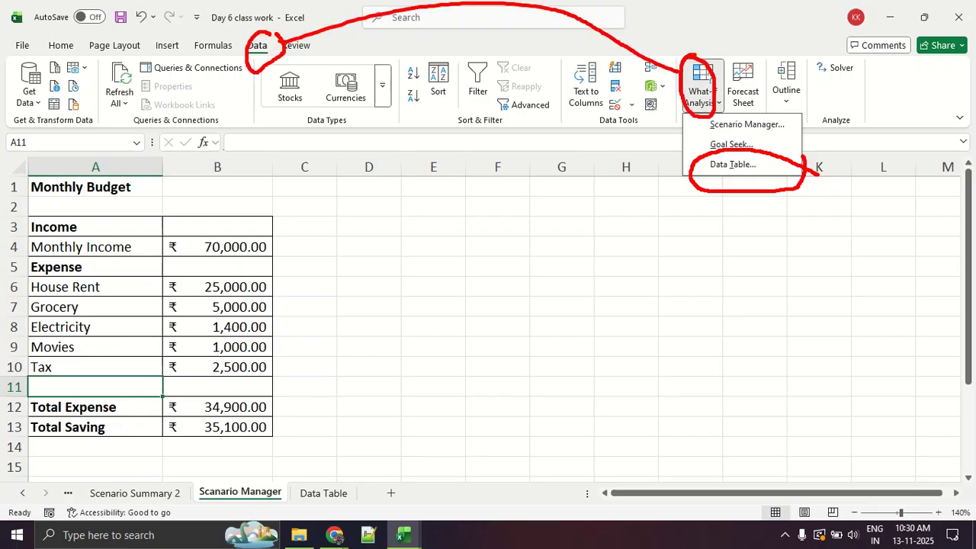
key("Escape")
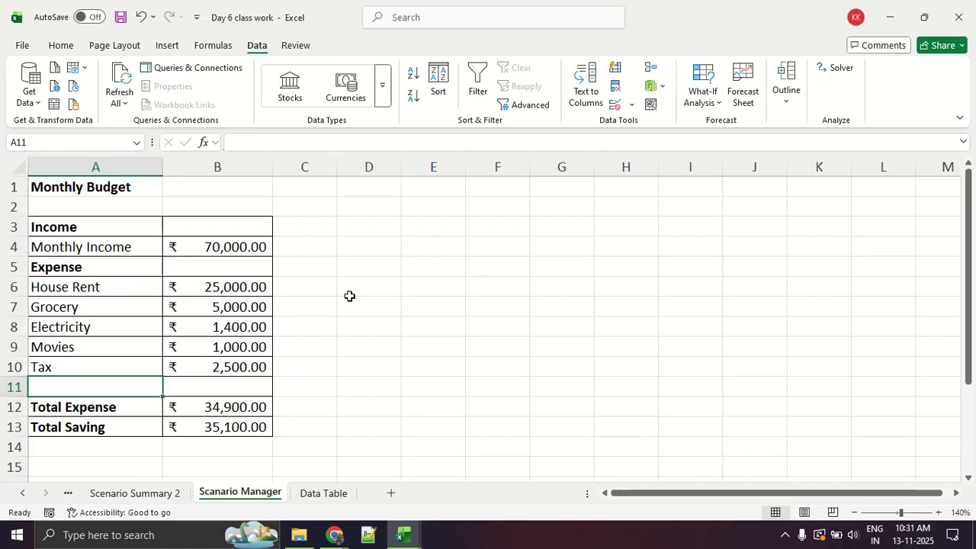
Return to the Google Meet call window.
key("alt+Tab")
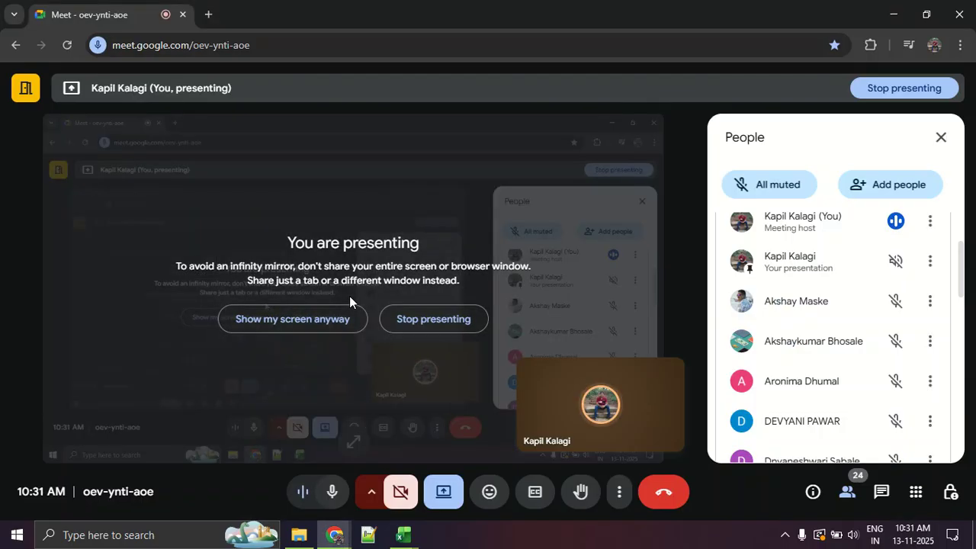
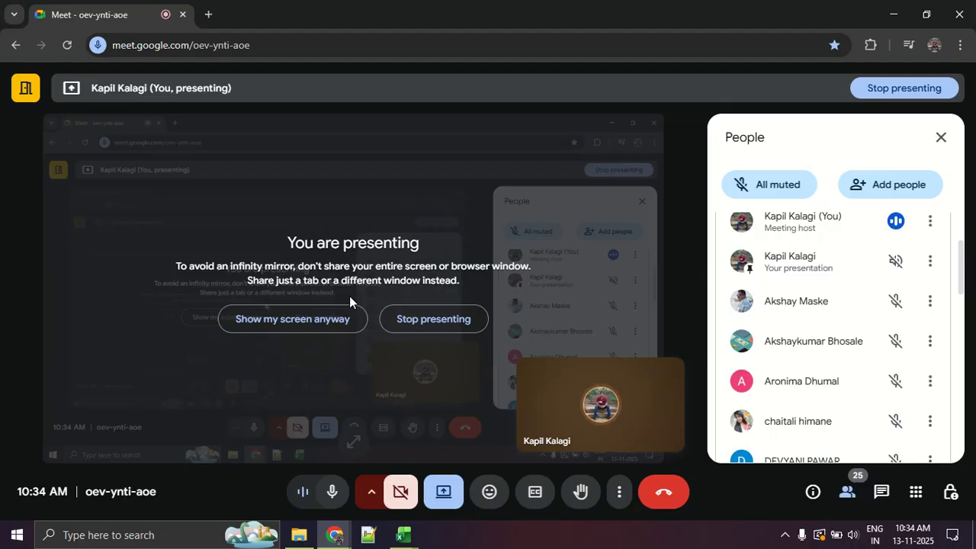
Switch back to Excel, look at the What-If Analysis options and go to the Data Table sheet.
key("alt+Tab")
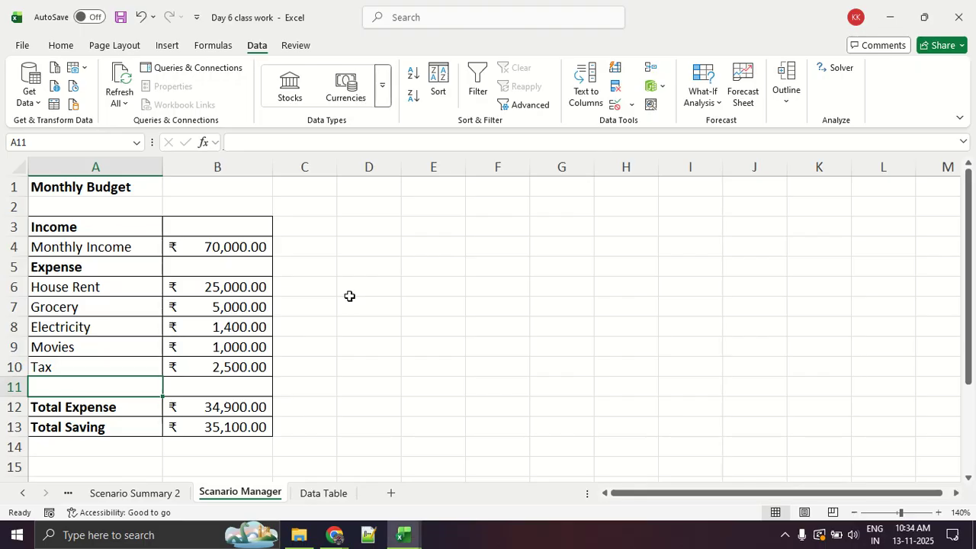
left_click(687, 107)
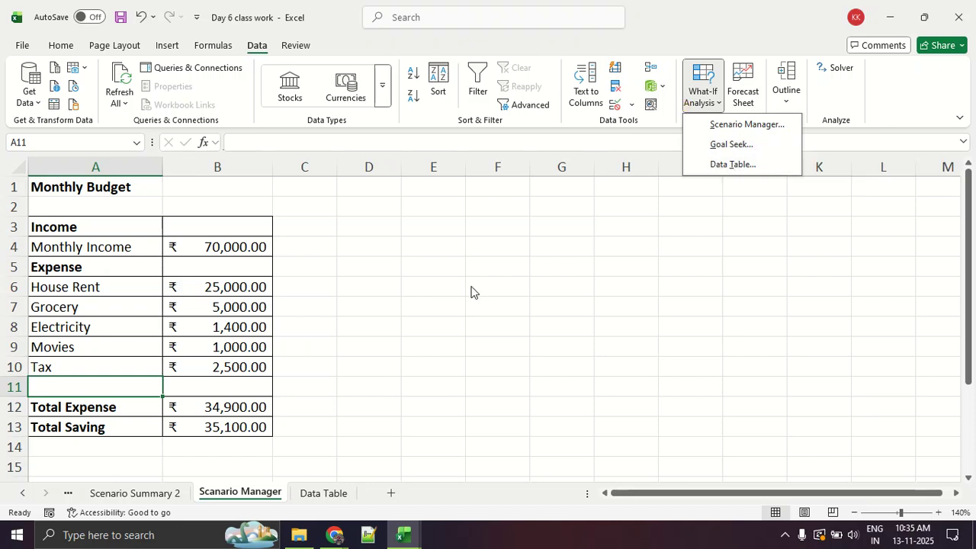
left_click(329, 492)
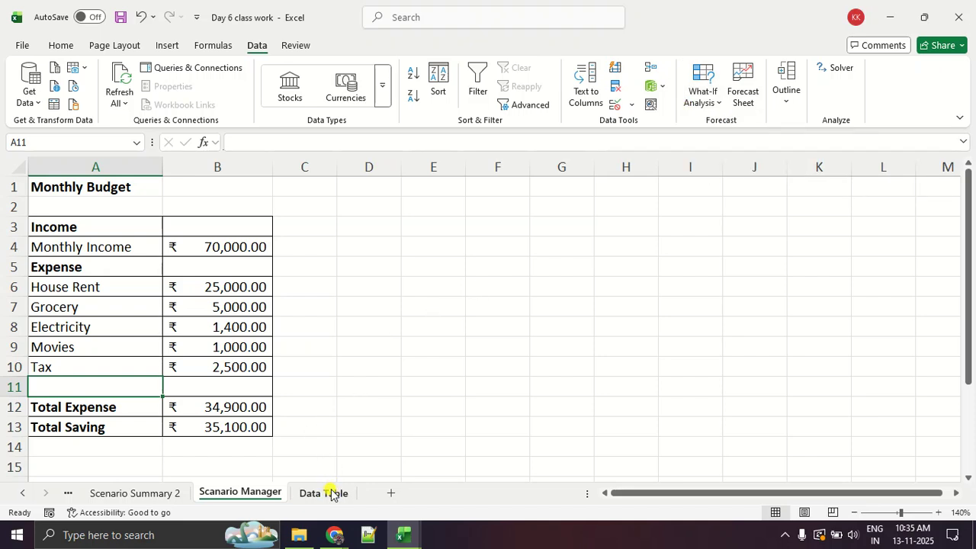
left_click(124, 312)
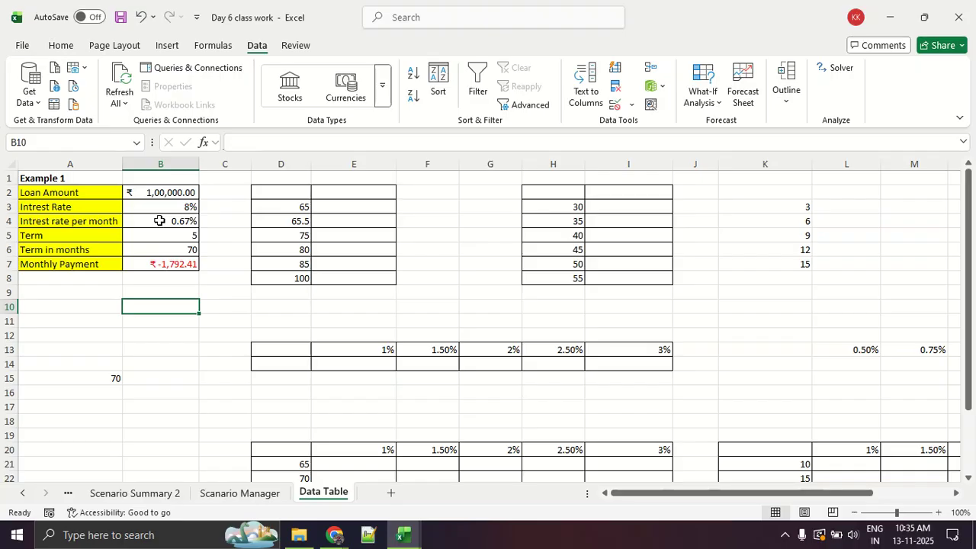
Check the participants in the Google Meet call and return to the Data Table sheet in Excel.
key("alt+Tab")
key("alt+Tab")
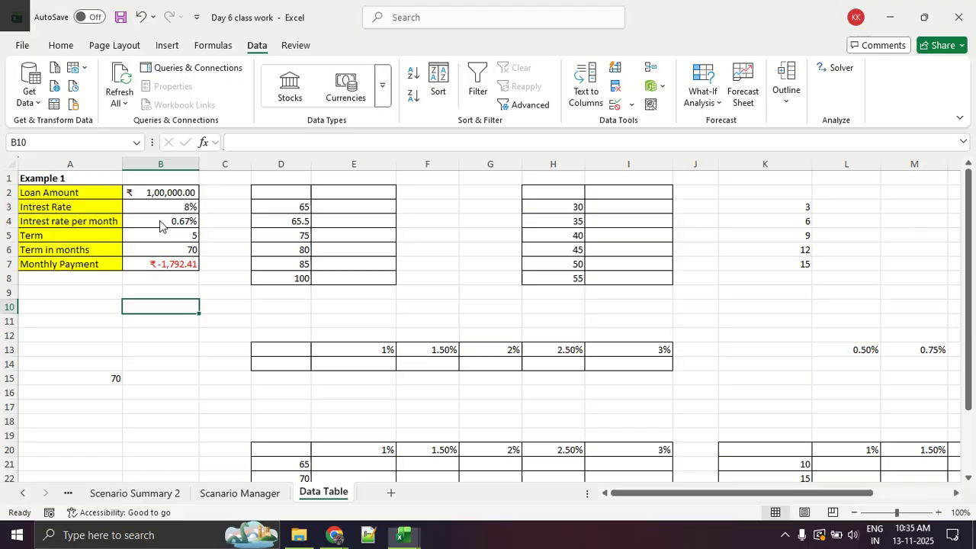
key("alt+Tab")
scroll(786, 296, "down", 5)
scroll(785, 296, "up", 3)
scroll(786, 294, "up", 2)
key("alt+Tab")
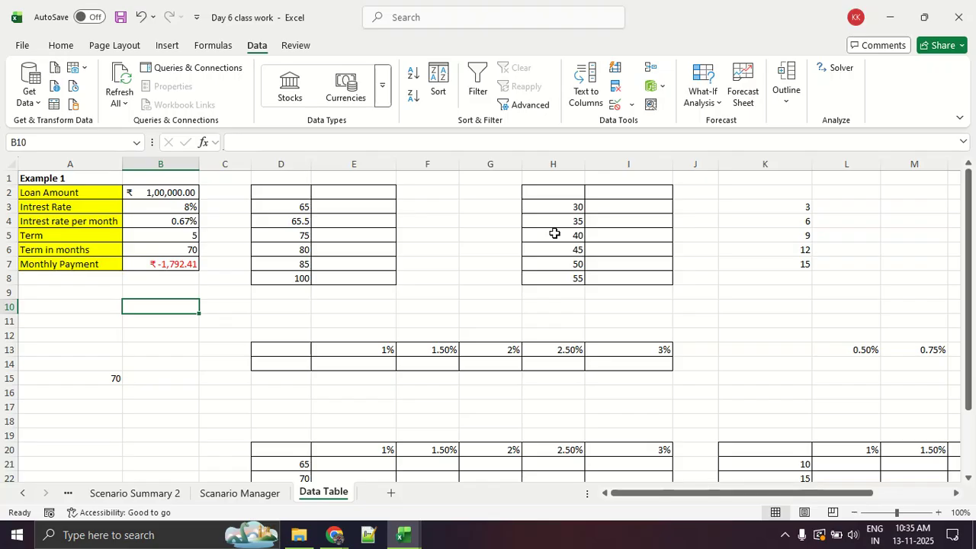
Review the loan inputs and formulas in Example 1, from Loan Amount in B2 to Monthly Payment in B7.
left_click(152, 193)
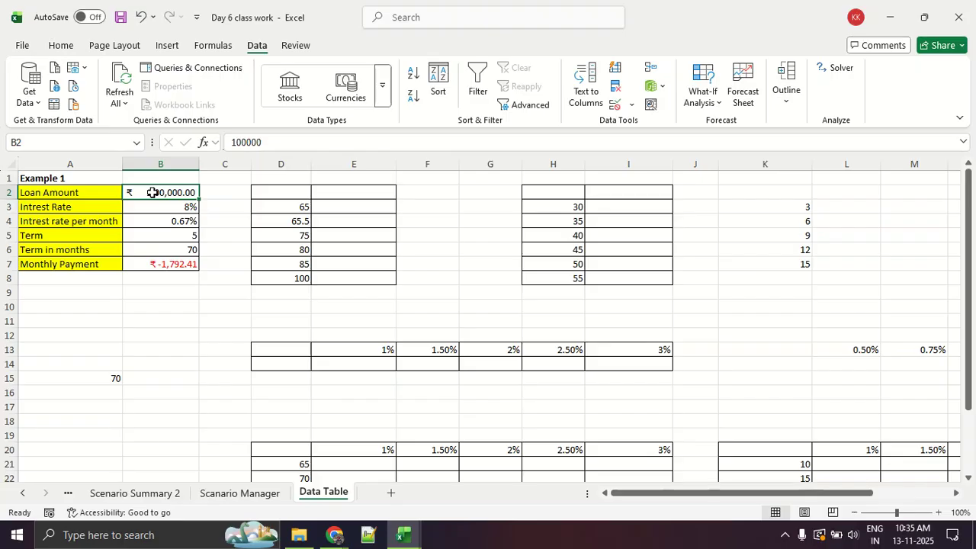
key("Down")
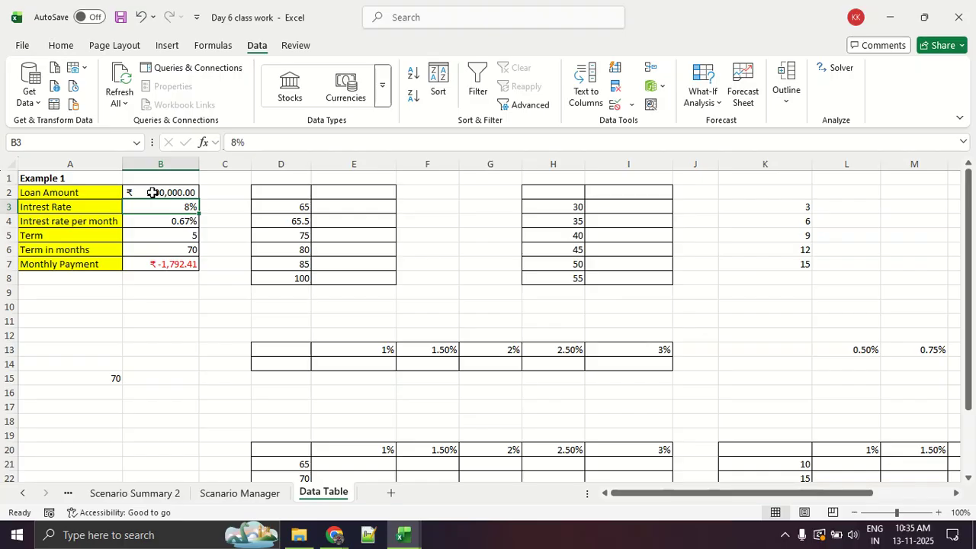
key("Down")
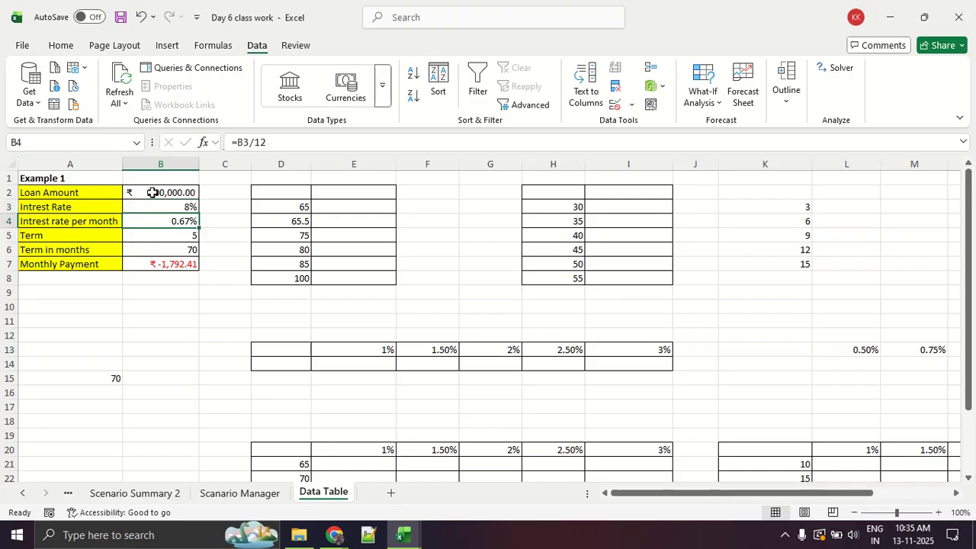
key("Down")
key("Down")
key("Down")
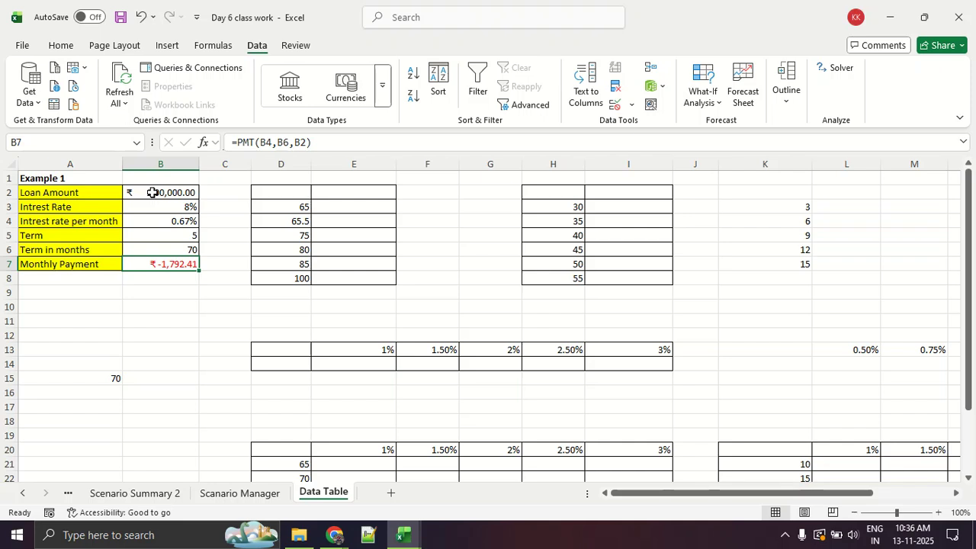
key("Up")
key("Up")
key("Up")
key("Up")
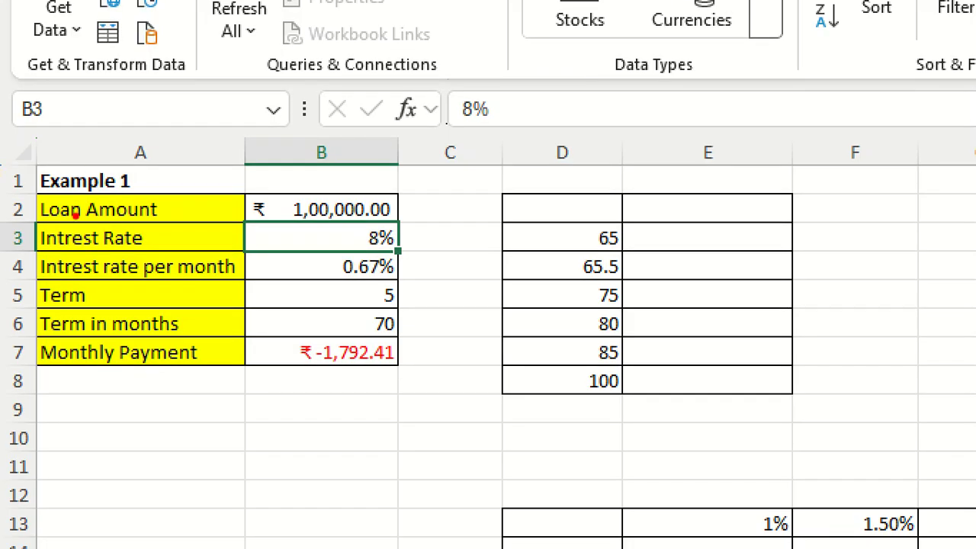
Mark the Loan Amount and Intrest Rate rows in red on the zoomed screen, and clear the annotations.
left_click_drag(24, 216, 435, 221)
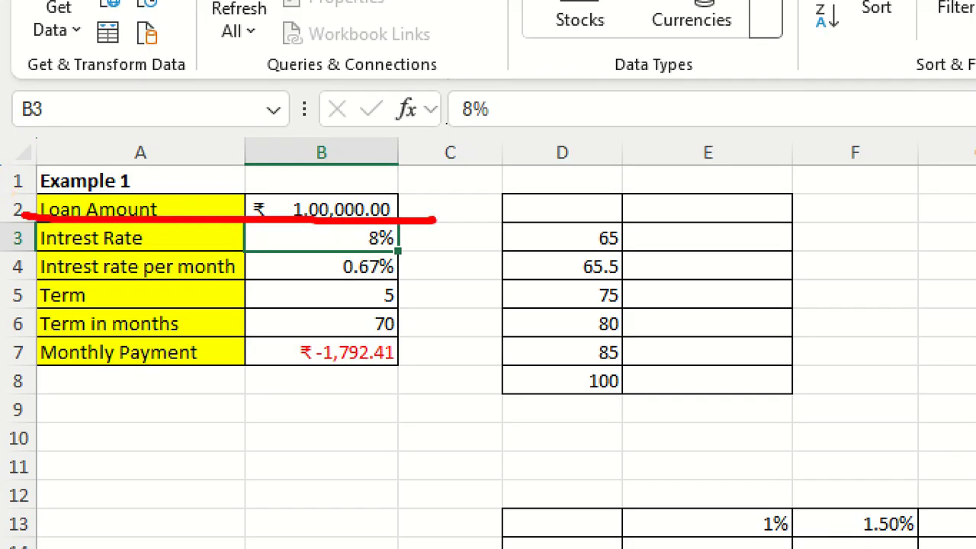
left_click_drag(34, 247, 417, 246)
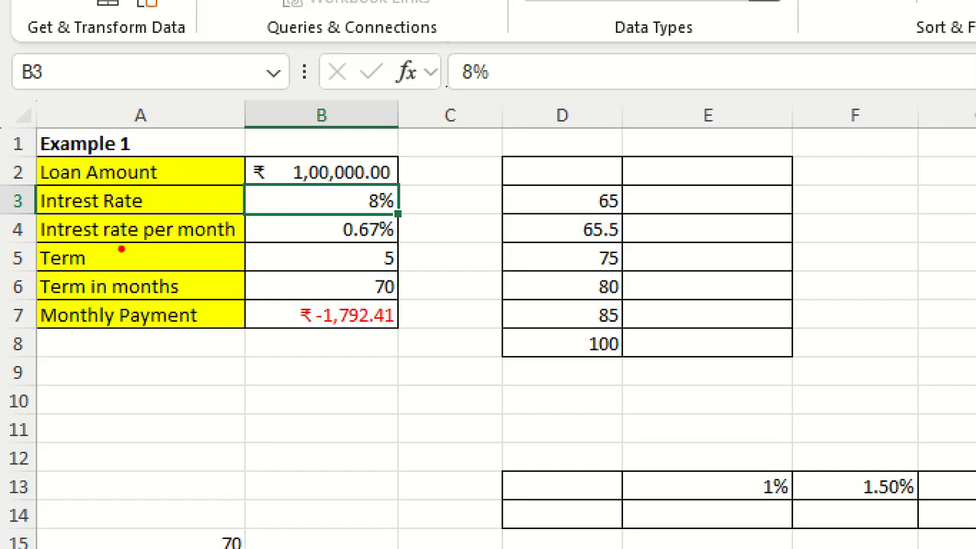
left_click_drag(40, 183, 449, 180)
left_click_drag(10, 207, 542, 209)
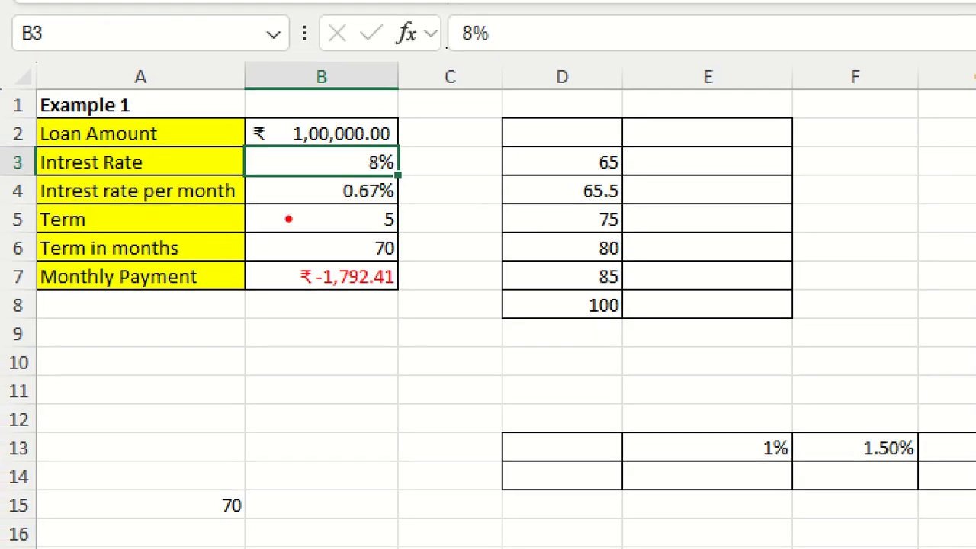
mouse_move(400, 155)
left_mouse_down()
mouse_move(436, 180)
mouse_move(395, 186)
mouse_move(421, 175)
left_mouse_up()
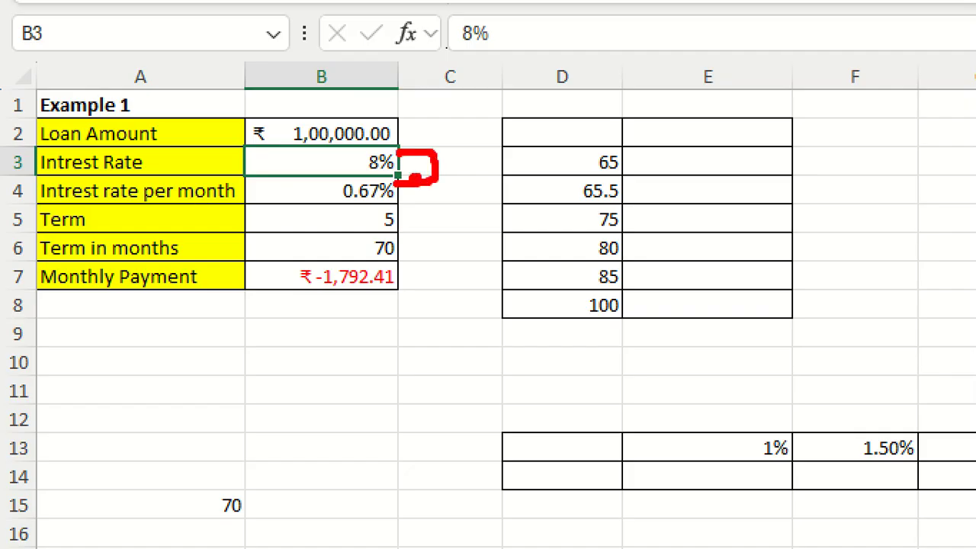
key("Escape")
Inspect the formula behind Intrest rate per month in B4 and the rate cell it refers to, without editing.
left_click(177, 222)
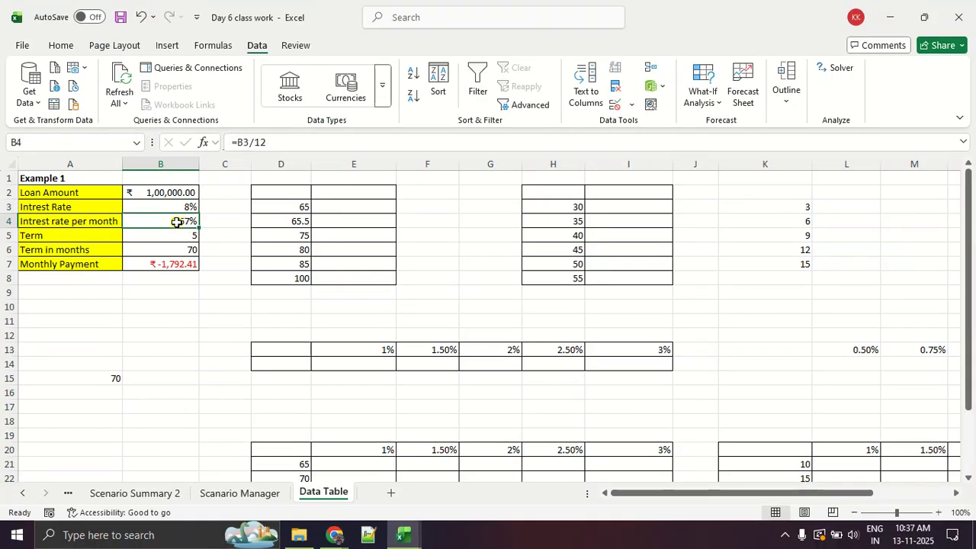
left_click(170, 204)
left_click(162, 220)
left_click(286, 143)
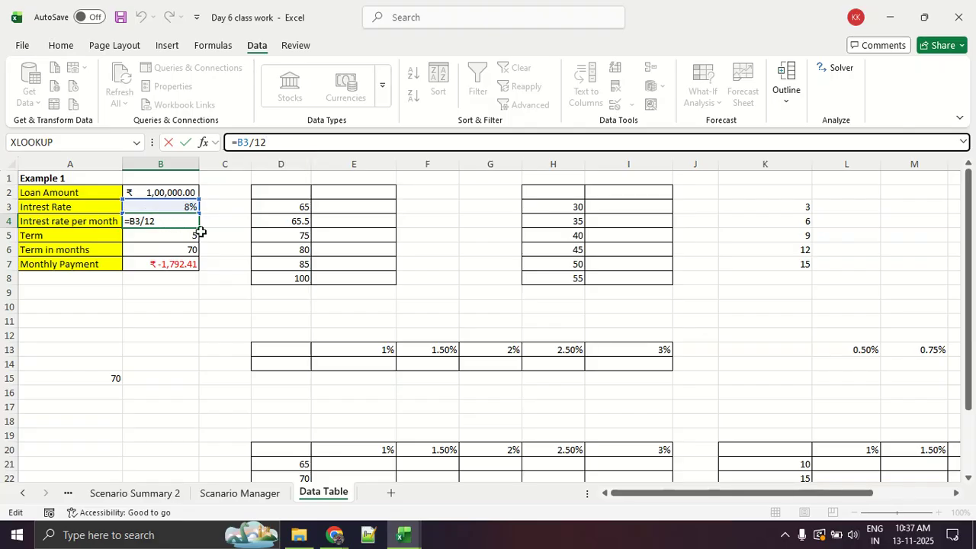
key("Escape")
Replace the Term in months value in B6 with the formula =B5*12.
left_click(163, 241)
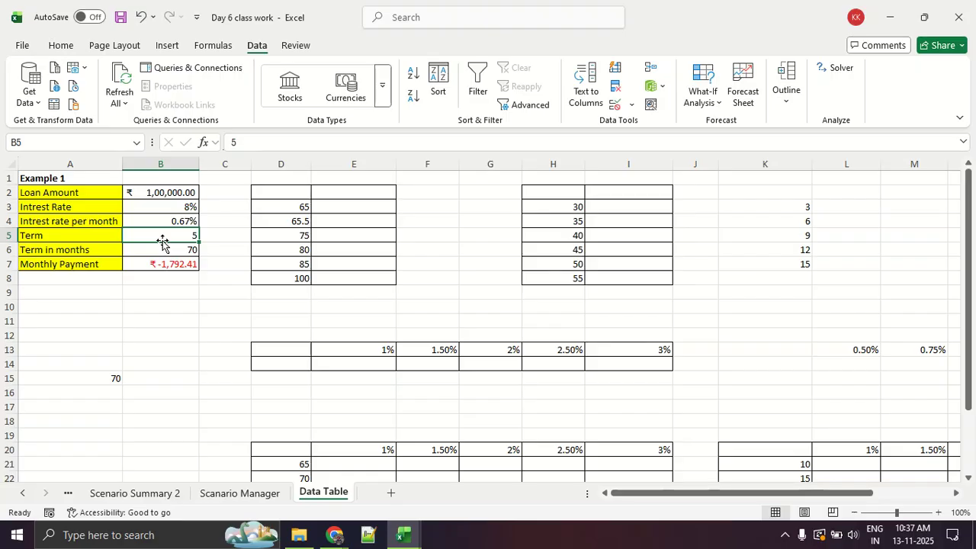
key("Down")
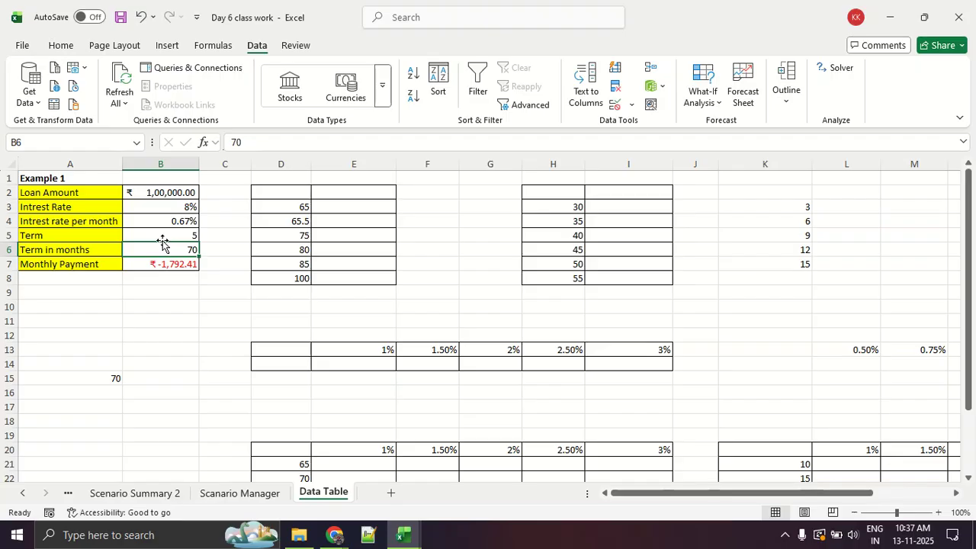
key("Up")
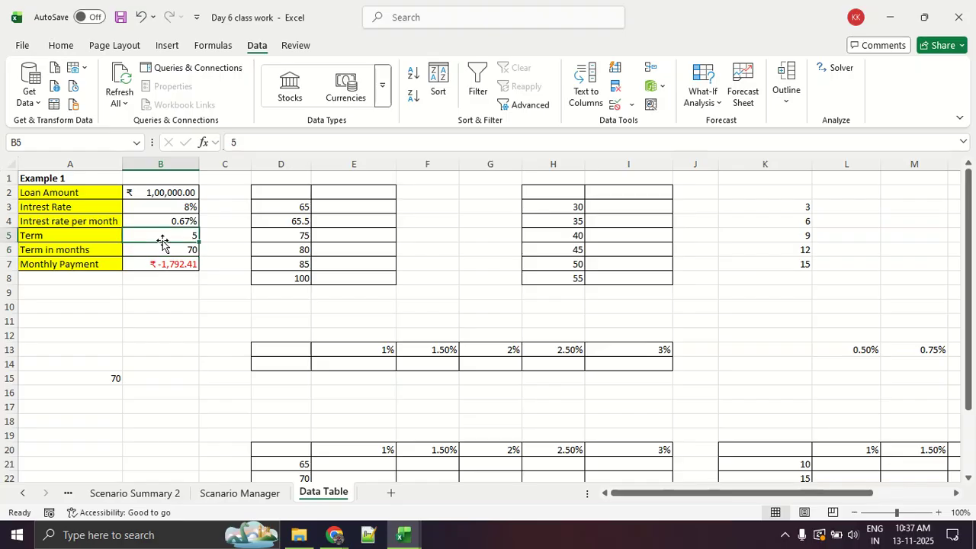
key("Down")
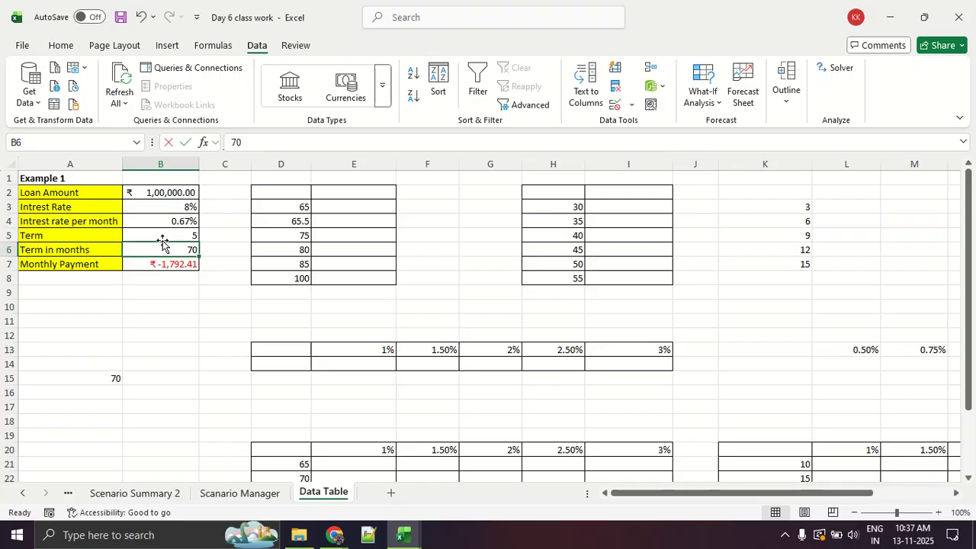
type("=")
left_click(163, 236)
type("*")
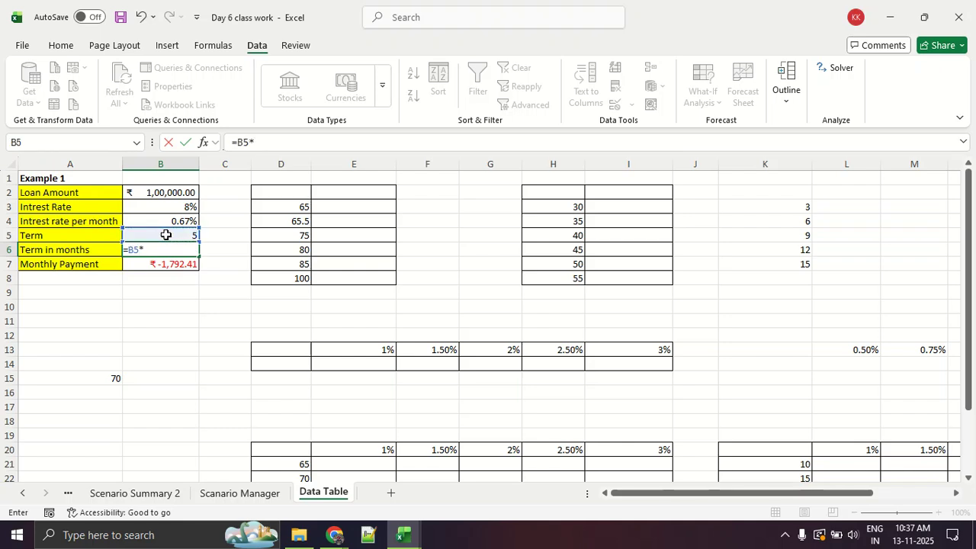
type("12")
key("Return")
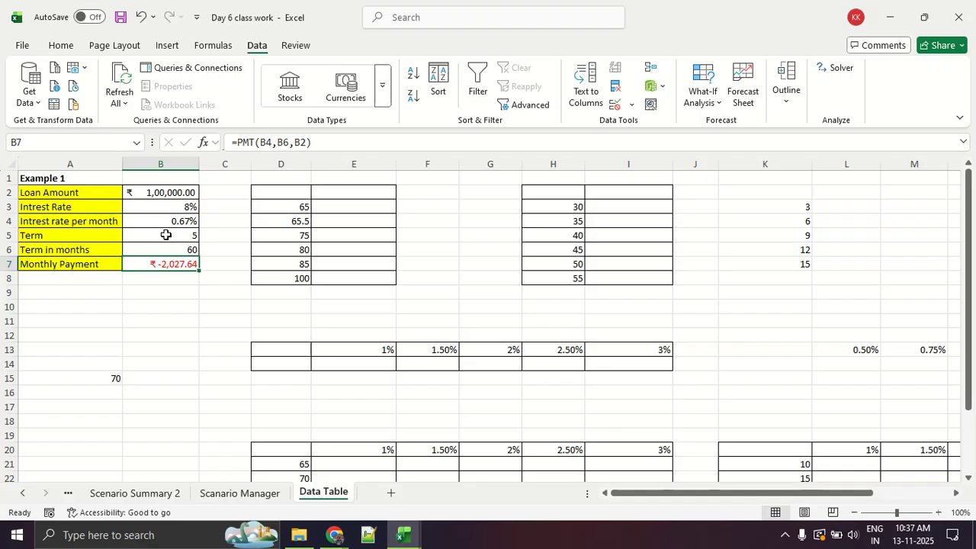
Clear the Monthly Payment formula from B7 and keep that cell selected.
key("Delete")
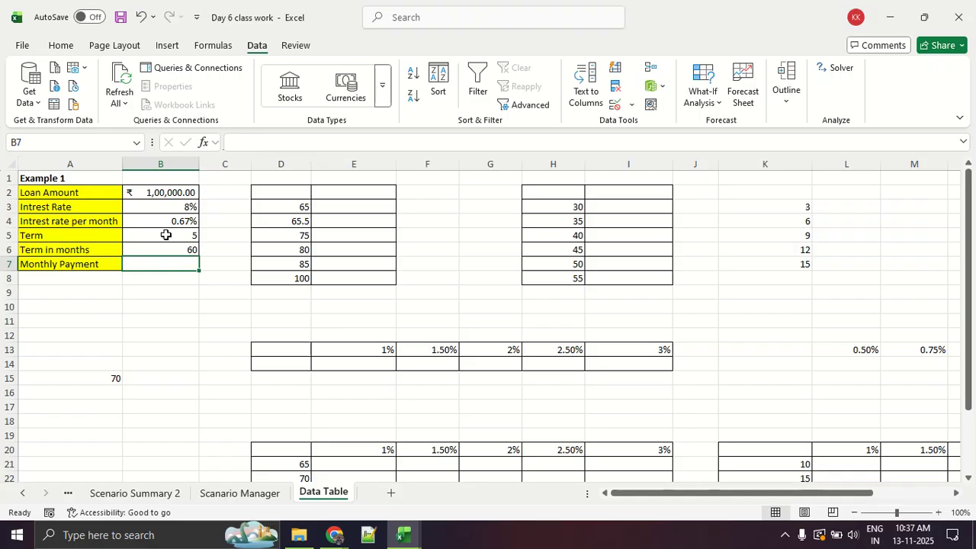
left_click(210, 363)
left_click(153, 266)
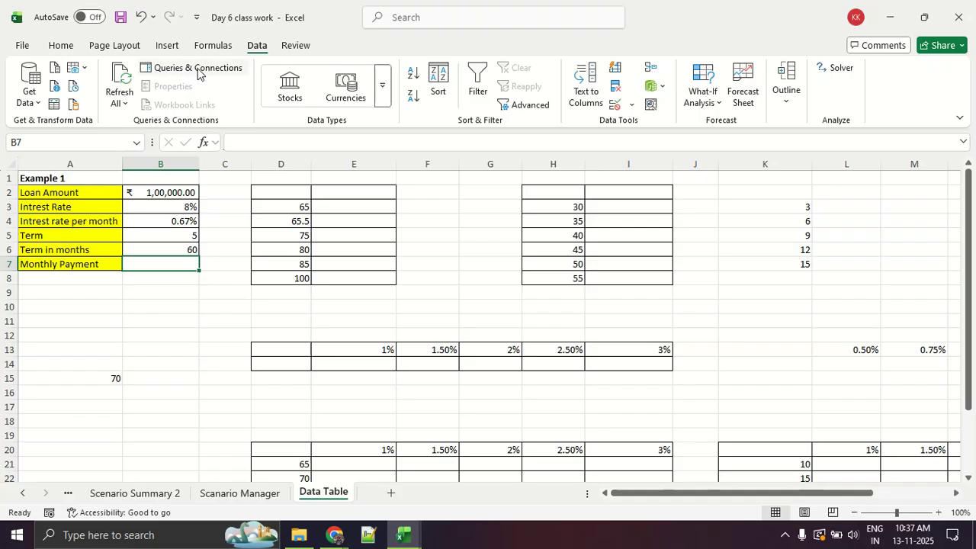
Show the function library, underline and circle the Financial category in red, and clear the annotations.
left_click(212, 47)
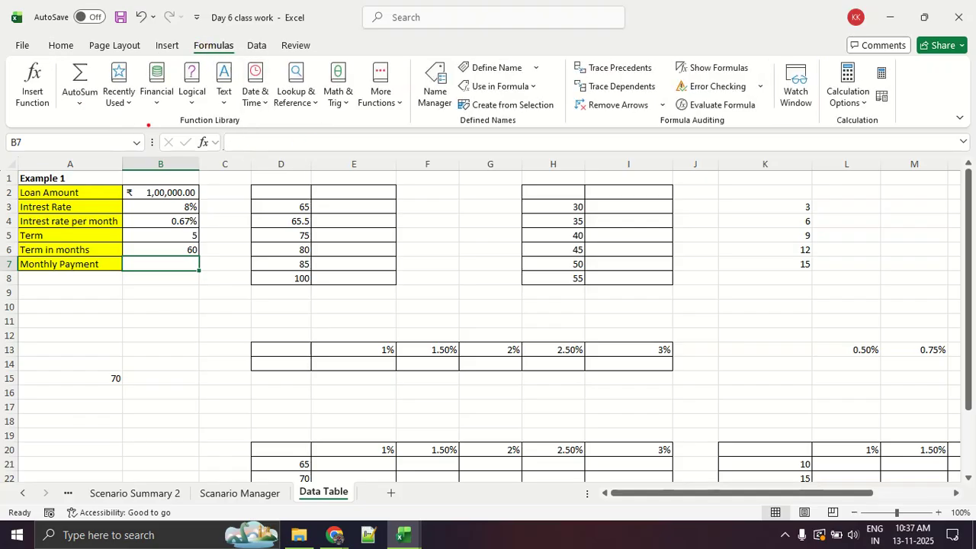
left_click_drag(132, 110, 190, 111)
left_click_drag(122, 117, 183, 117)
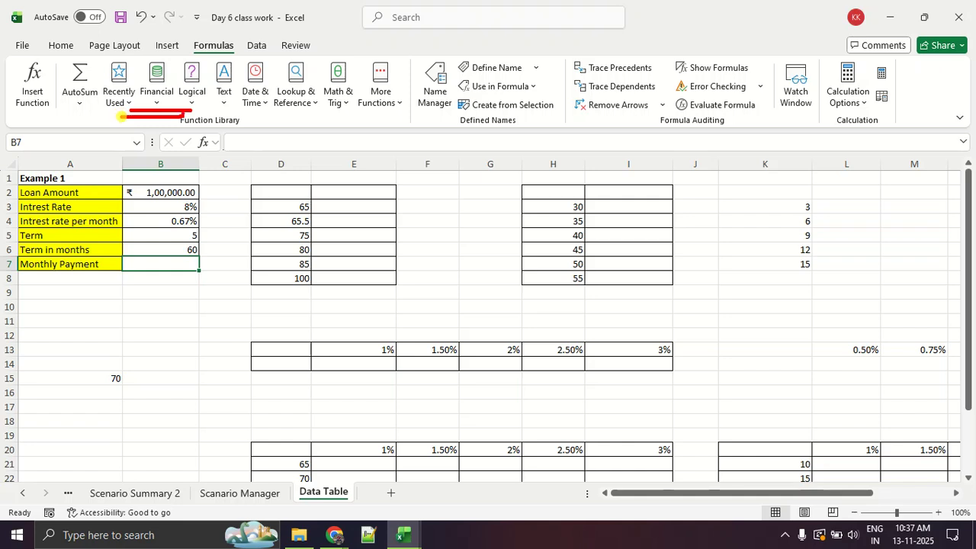
mouse_move(151, 36)
left_mouse_down()
mouse_move(131, 121)
mouse_move(178, 42)
left_mouse_up()
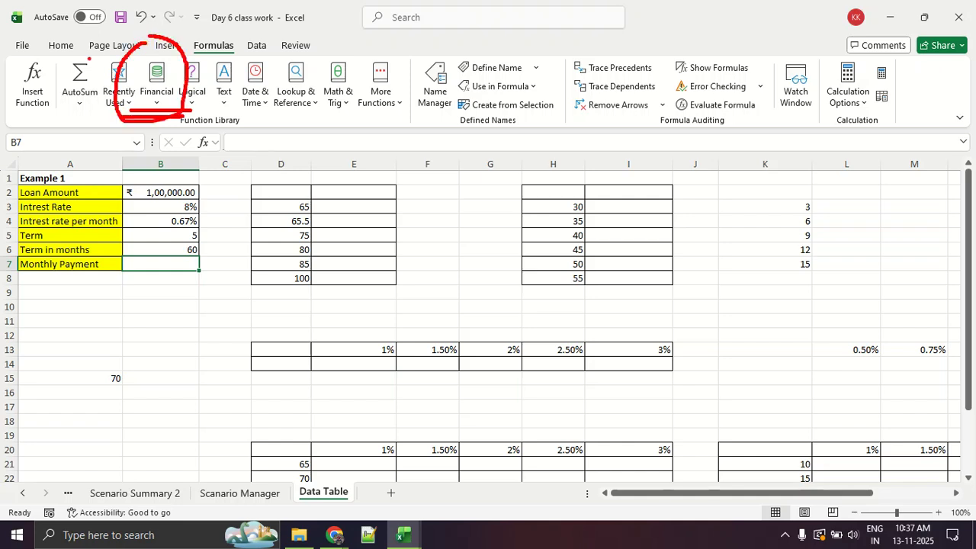
mouse_move(60, 90)
left_mouse_down()
mouse_move(42, 68)
mouse_move(6, 107)
mouse_move(63, 99)
mouse_move(65, 90)
left_mouse_up()
key("Escape")
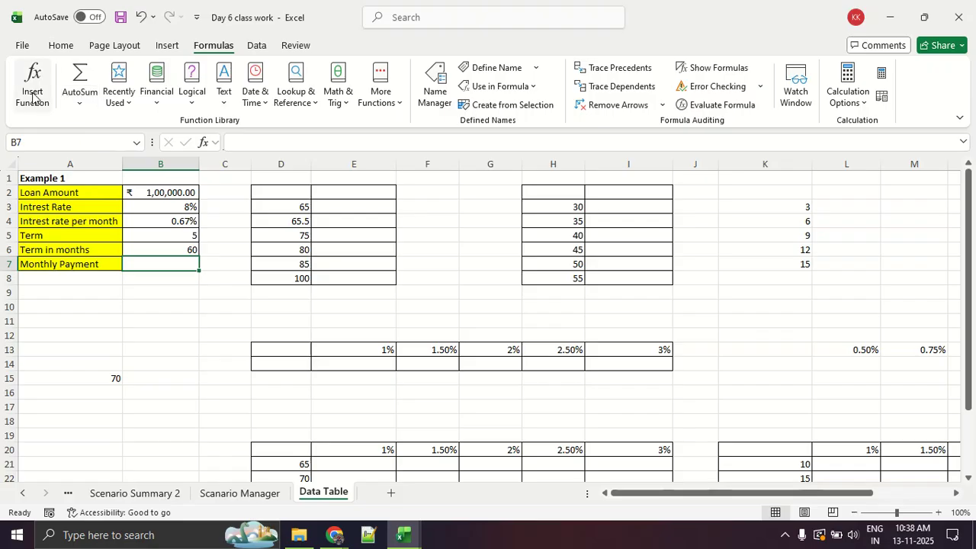
Browse the list of financial functions to locate PMT, then close the list.
left_click(147, 103)
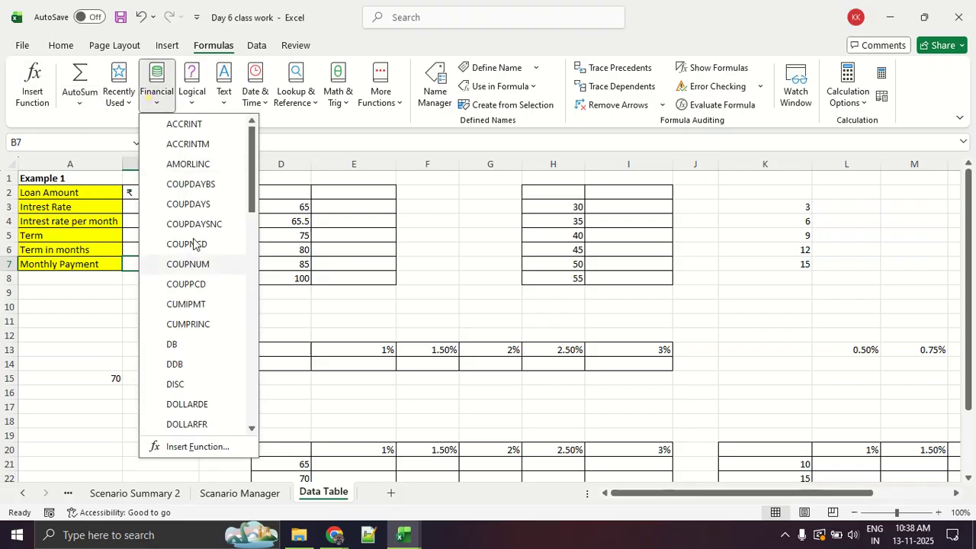
scroll(198, 305, "down", 7)
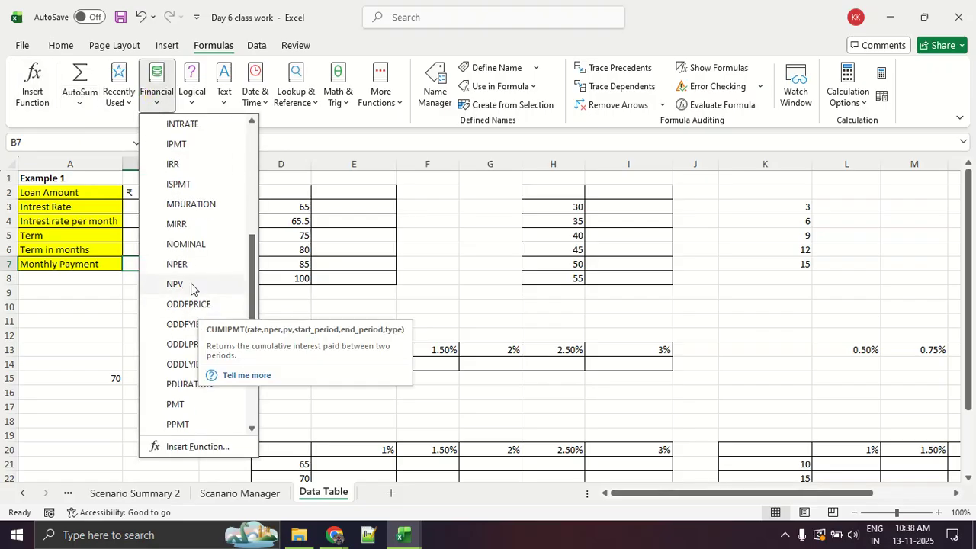
scroll(191, 284, "up", 5)
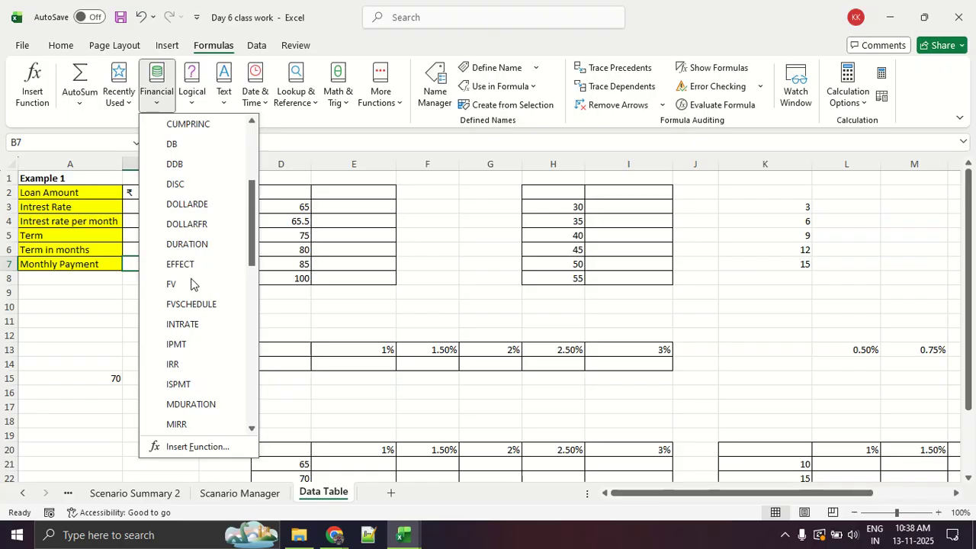
scroll(191, 284, "down", 10)
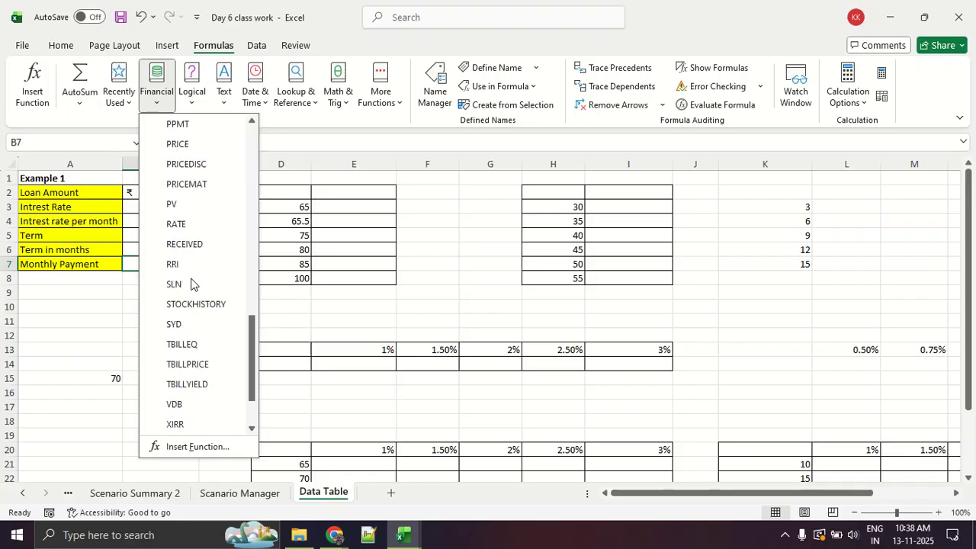
scroll(191, 283, "down", 2)
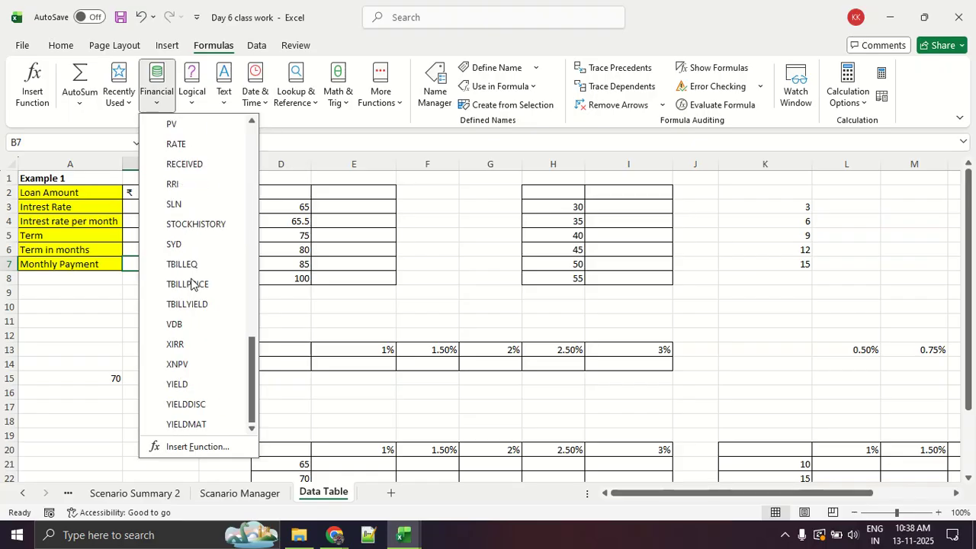
scroll(192, 284, "up", 2)
scroll(191, 284, "up", 2)
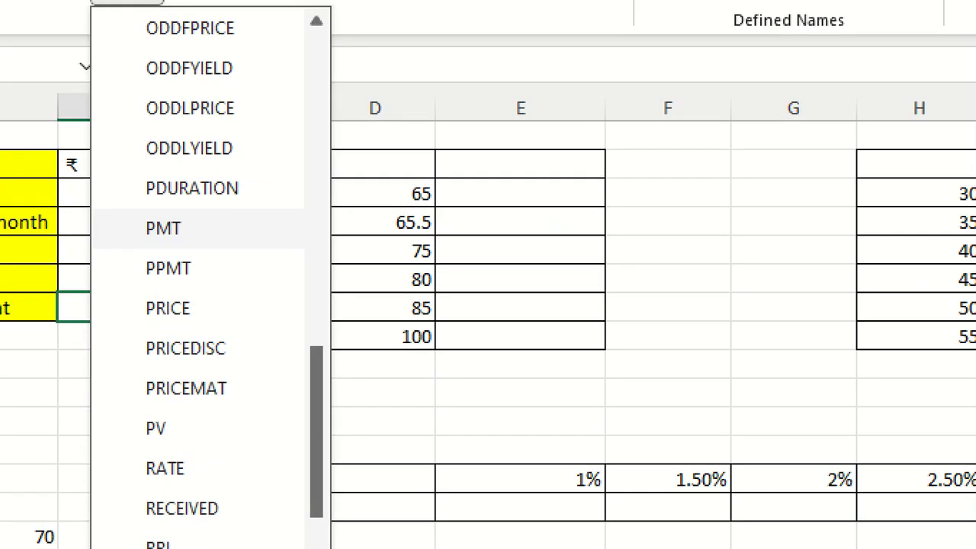
key("Escape")
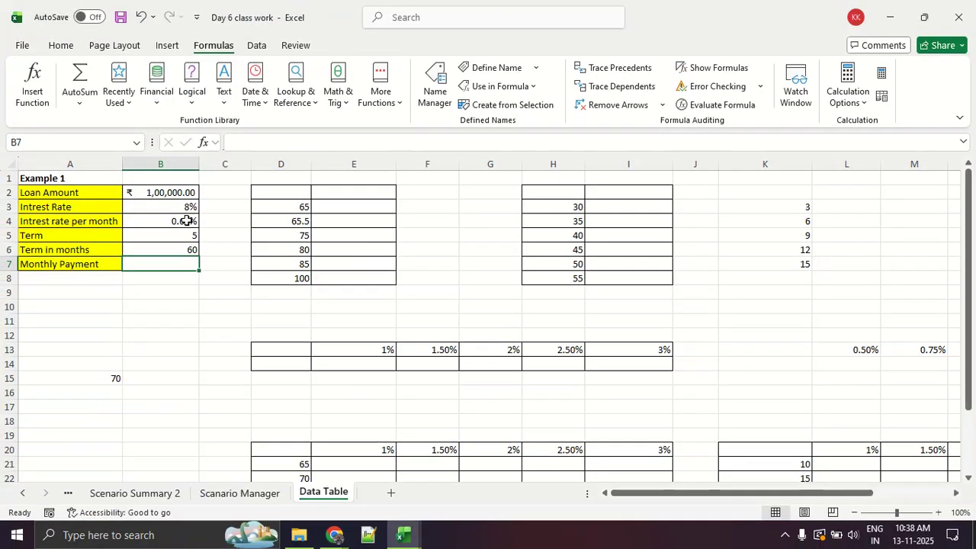
Show PMT in the financial functions list, underline and circle it in red, and clear the annotations.
left_click(172, 102)
key("Escape")
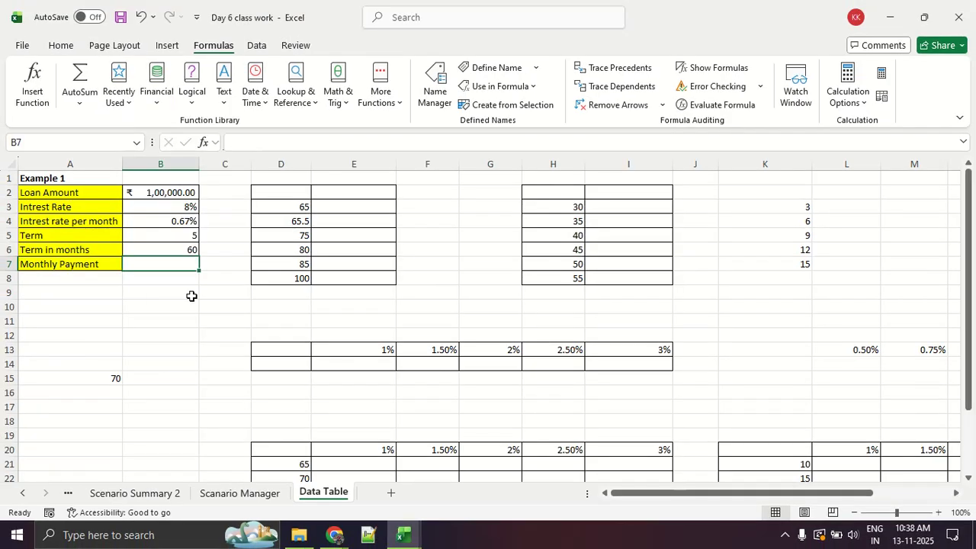
left_click(158, 95)
scroll(200, 280, "down", 8)
scroll(200, 279, "down", 4)
scroll(200, 279, "up", 4)
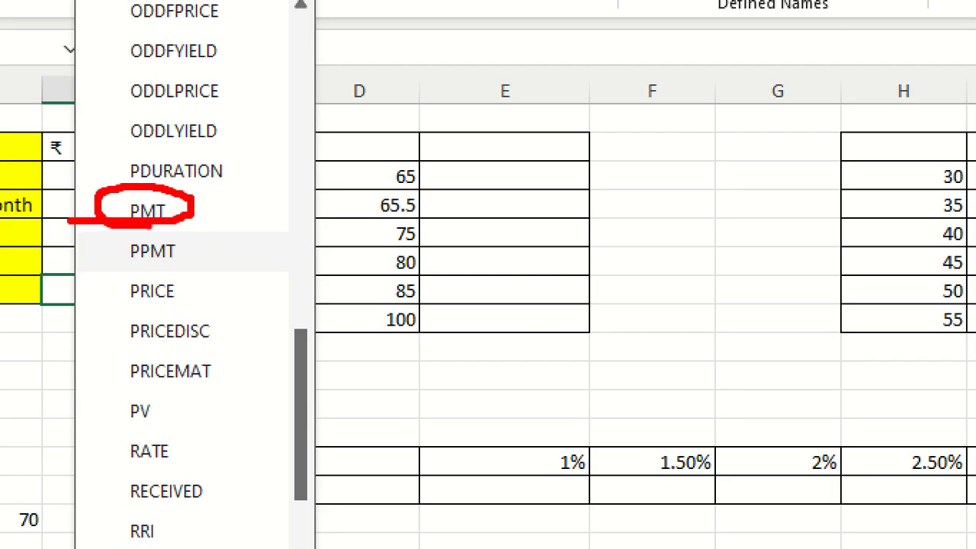
key("Escape")
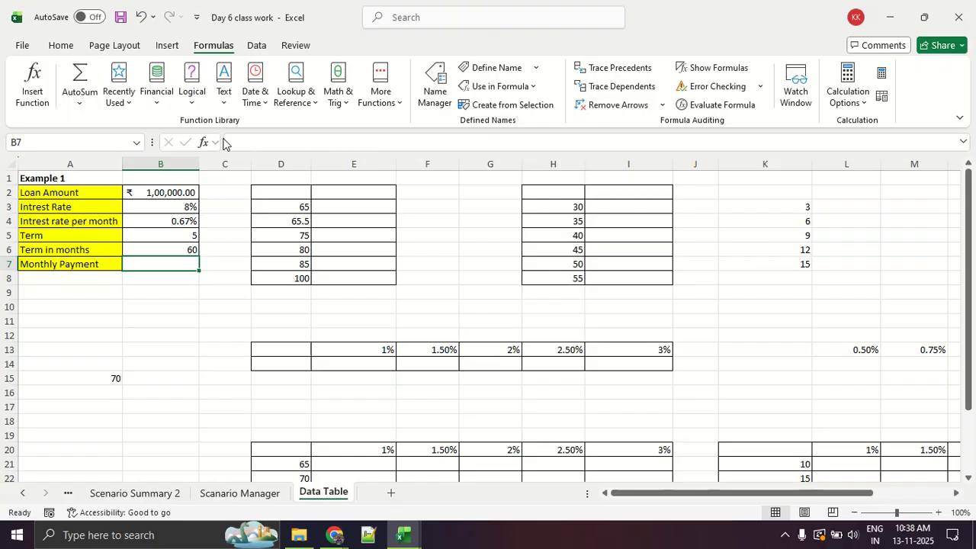
Search for the pmt function, start inserting PMT in B7, and move its arguments dialog higher.
left_click(46, 80)
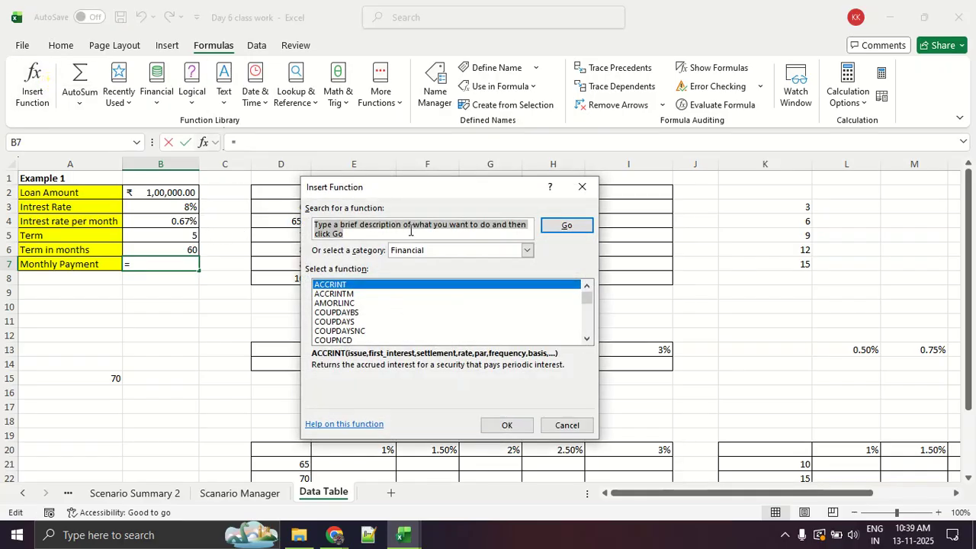
type("pmt")
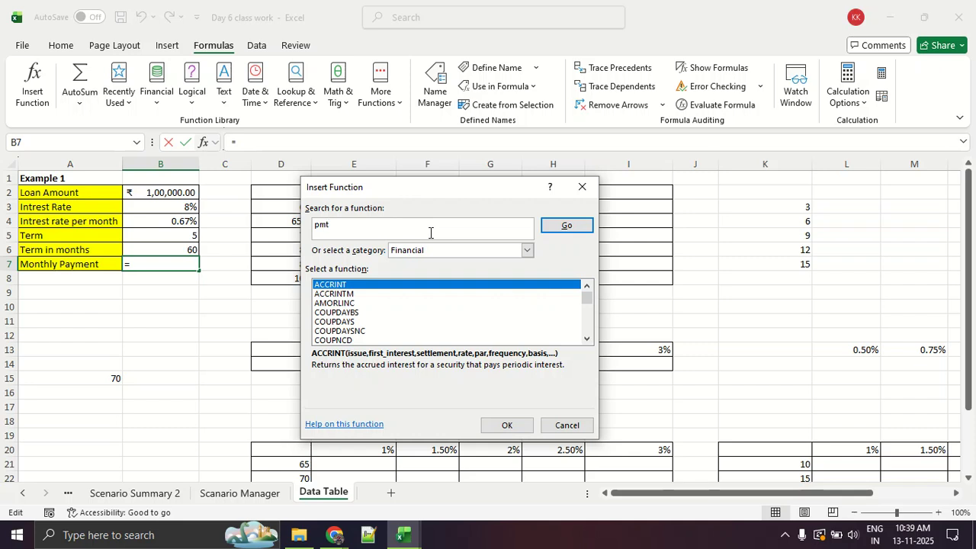
key("Return")
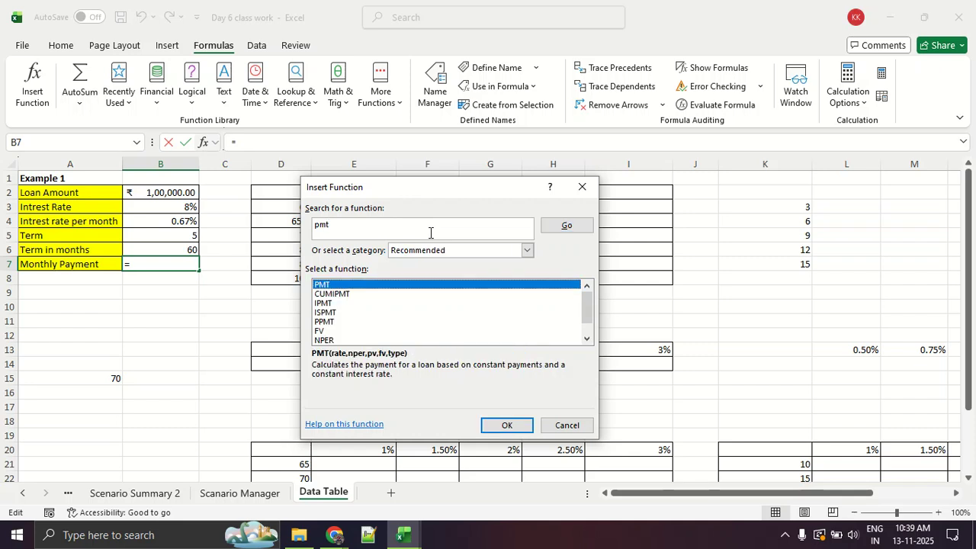
double_click(334, 286)
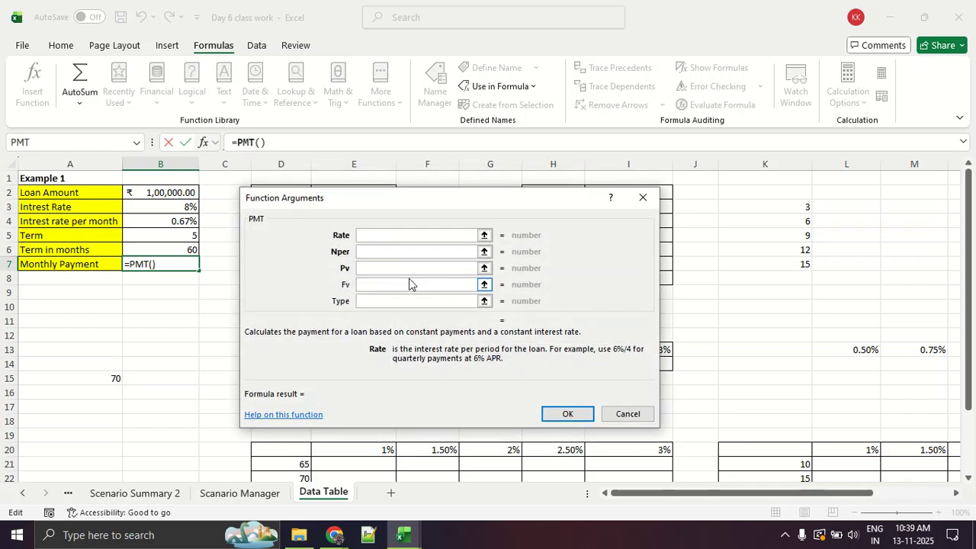
left_click_drag(344, 203, 344, 175)
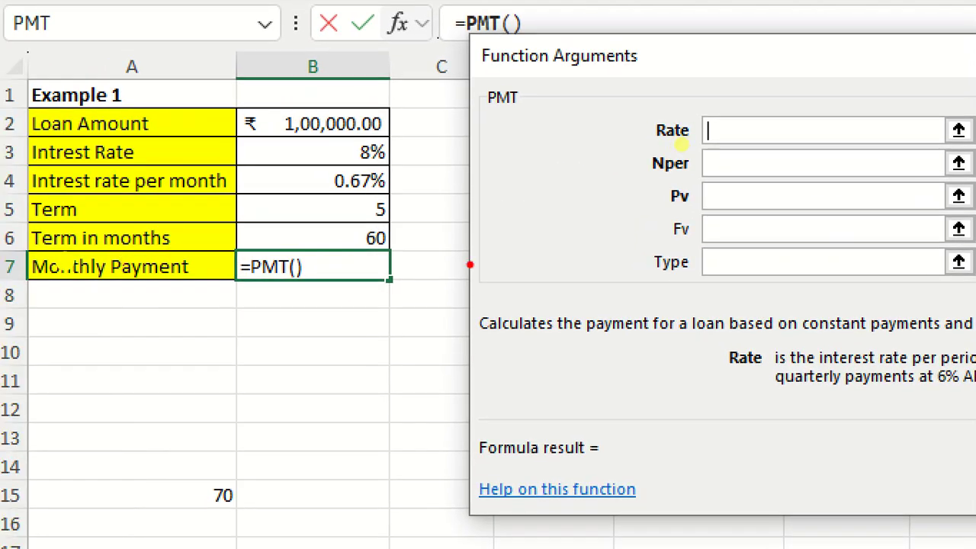
left_click_drag(599, 160, 718, 158)
mouse_move(660, 173)
left_mouse_down()
mouse_move(674, 176)
mouse_move(687, 204)
left_mouse_up()
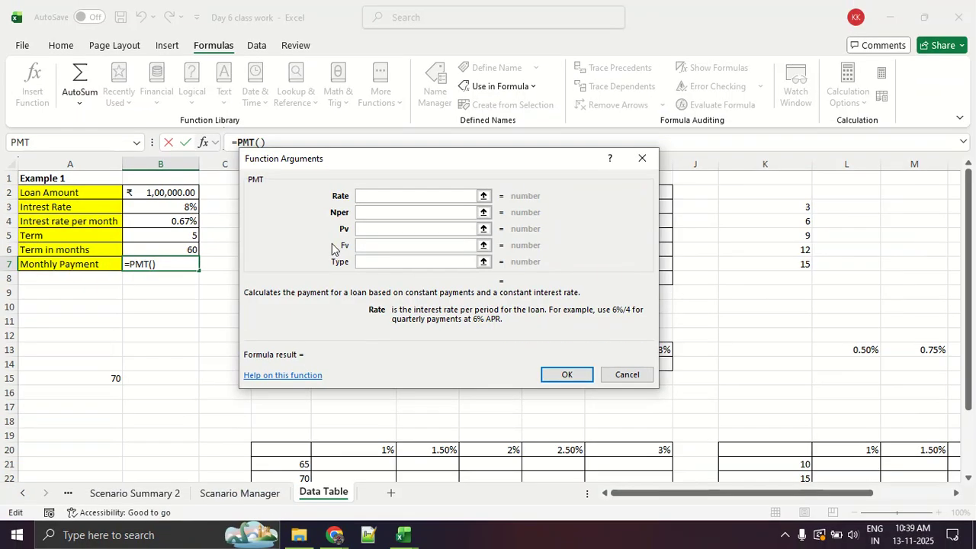
Complete the Monthly Payment formula in B7 with Rate B4, Nper B6 and Pv B2.
left_click(178, 221)
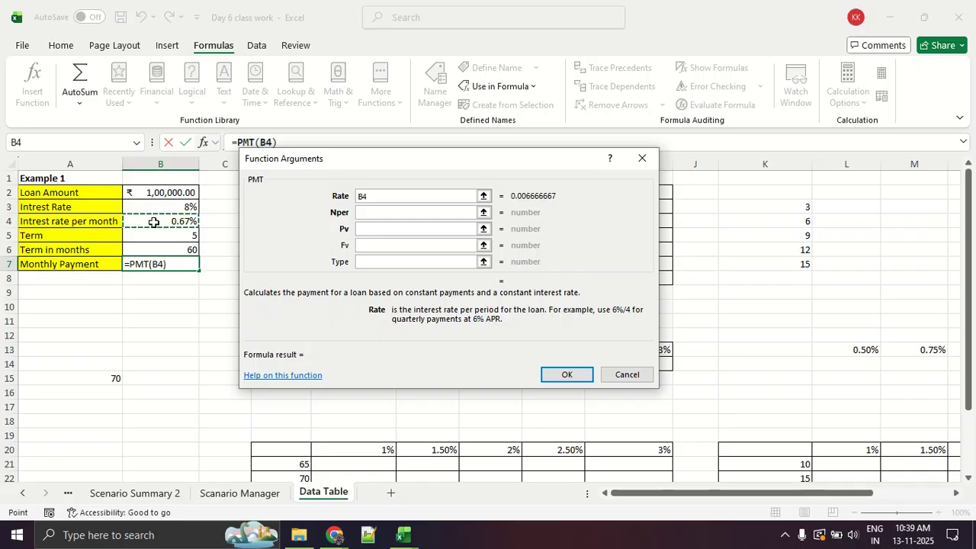
left_click(367, 213)
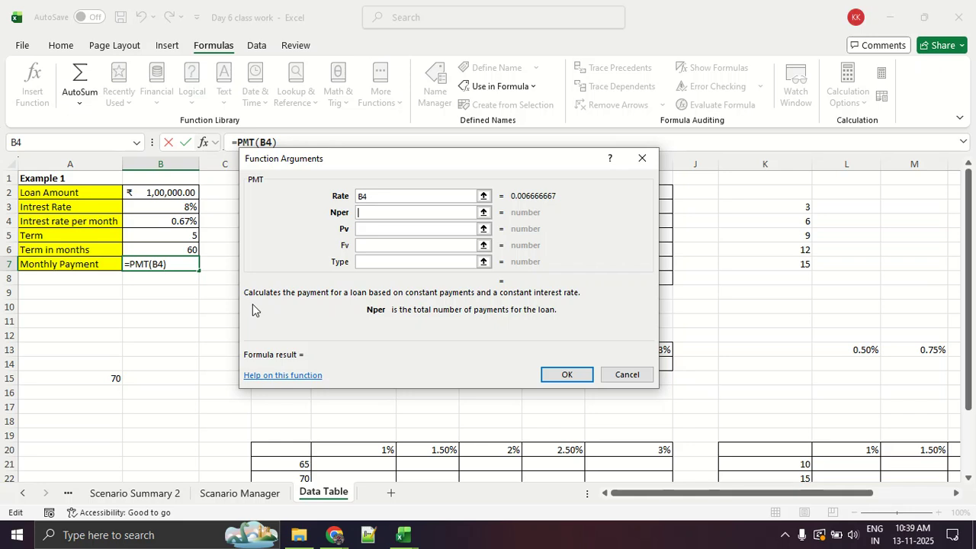
left_click(145, 248)
left_click(365, 228)
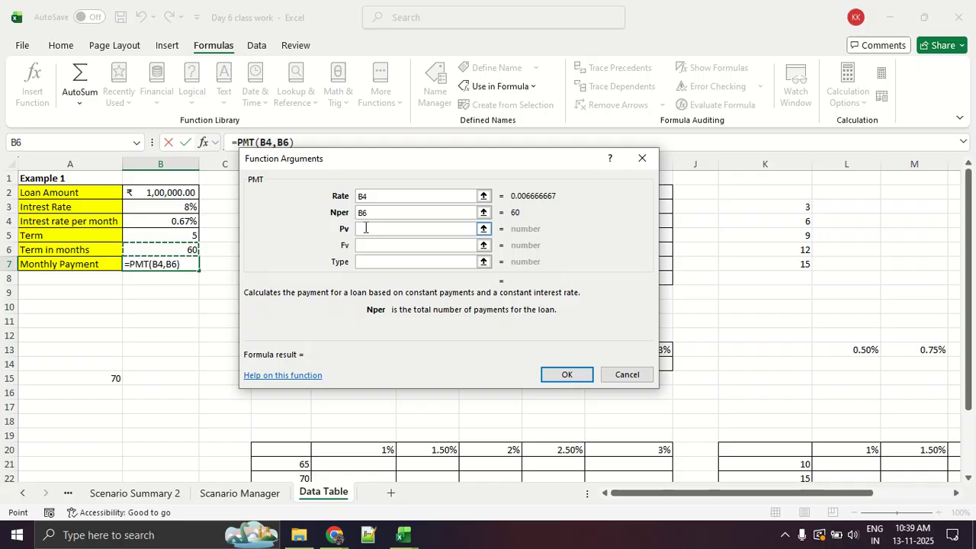
left_click(367, 228)
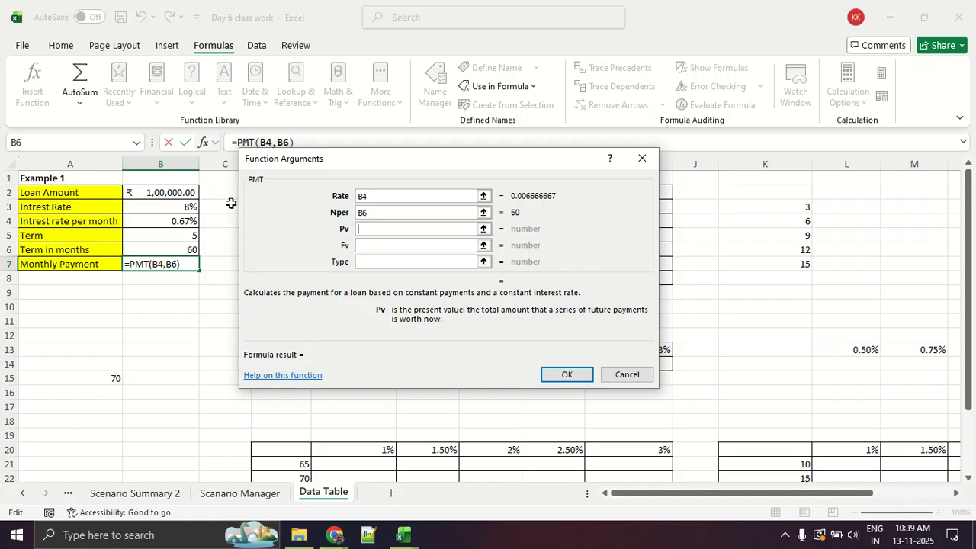
left_click(187, 192)
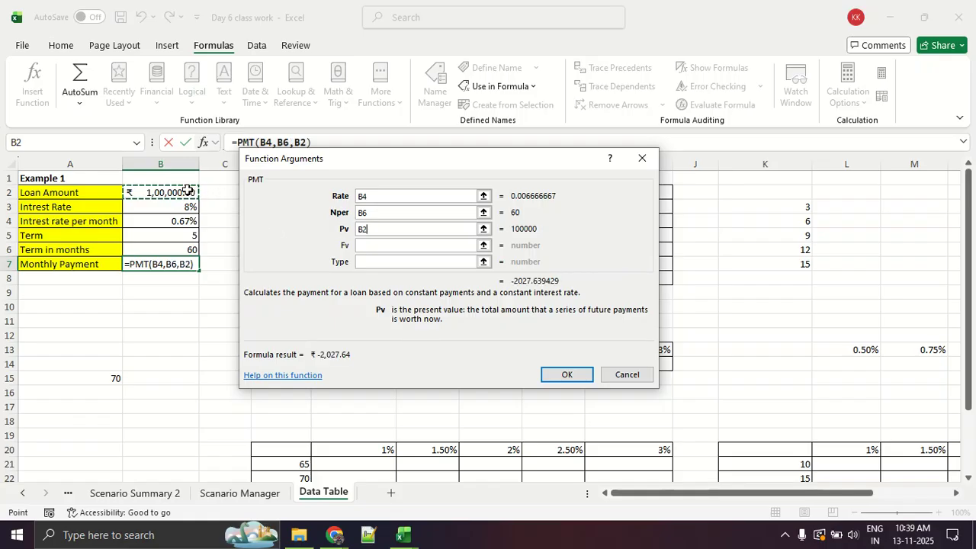
left_click(564, 374)
left_click(204, 337)
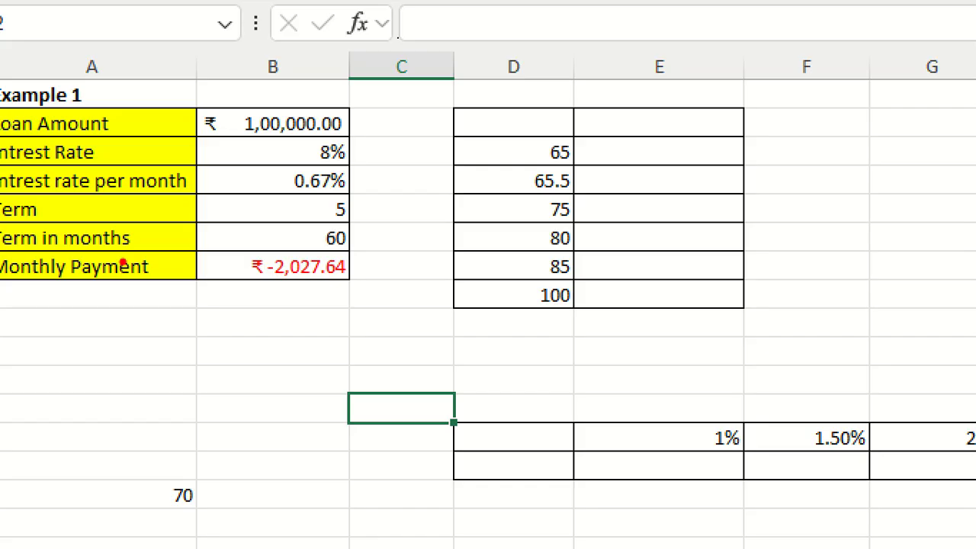
key("Escape")
Switch to the Google Meet window, look through the participant list, and return to Excel.
key("alt+Tab")
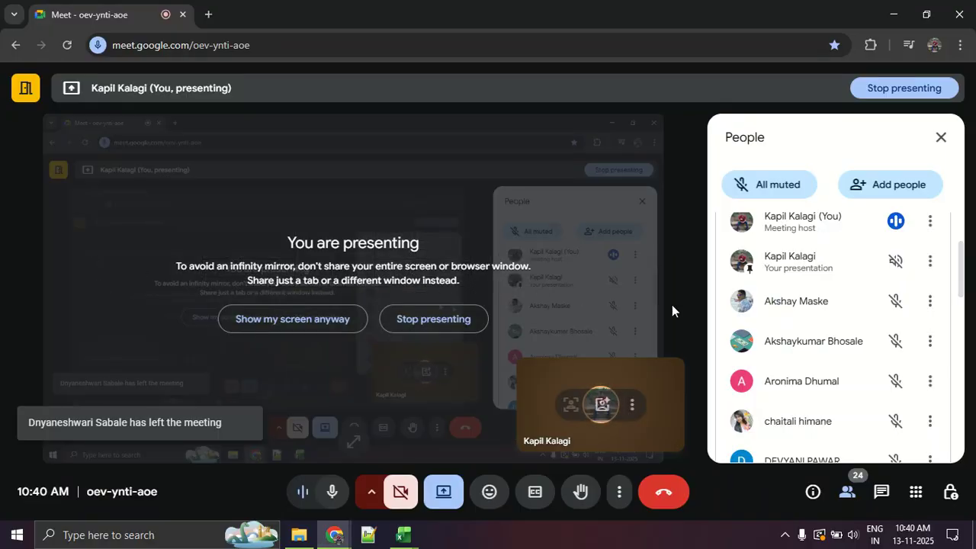
scroll(838, 336, "down", 5)
scroll(843, 334, "down", 3)
scroll(843, 335, "up", 8)
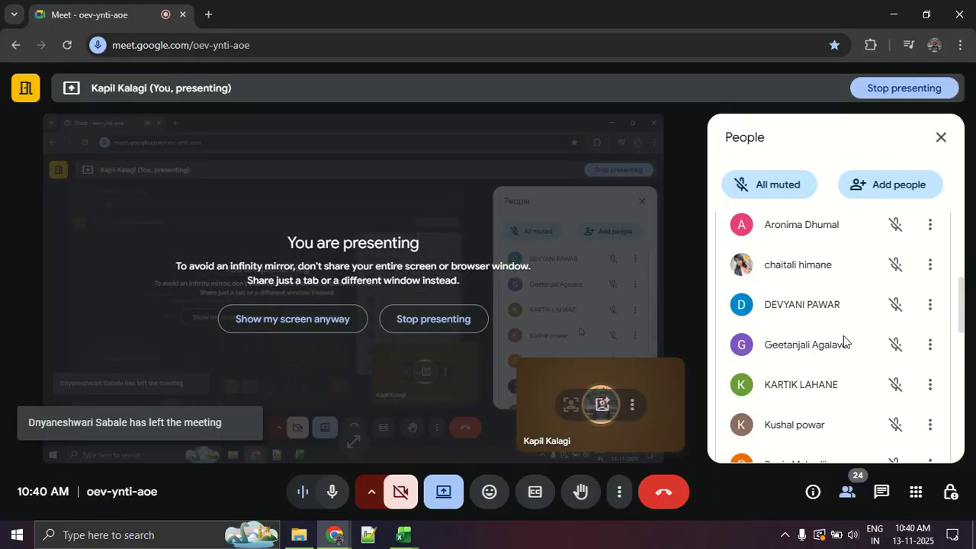
key("alt+Tab")
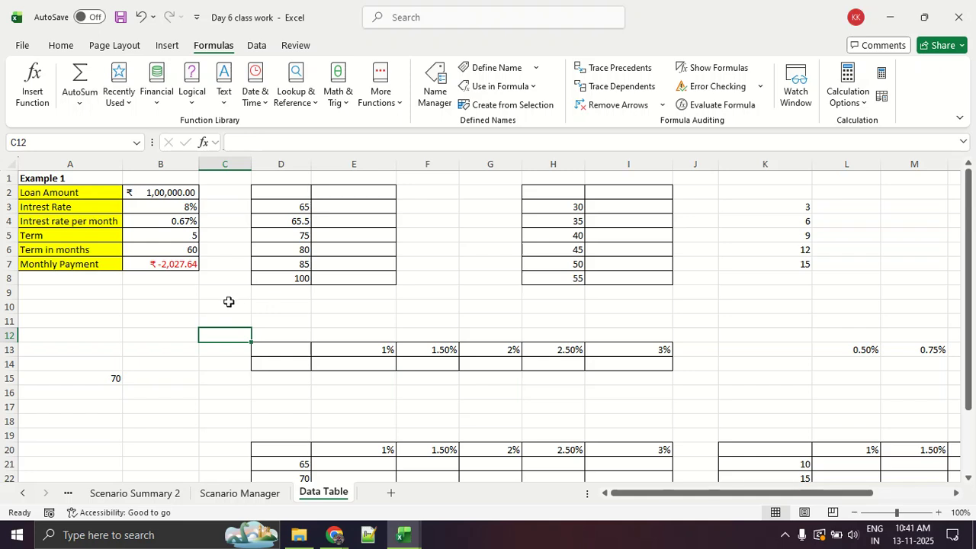
Negate the Monthly Payment formula in B7 so it reads =-PMT(B4,B6,B2), and reselect the cell.
left_click(169, 263)
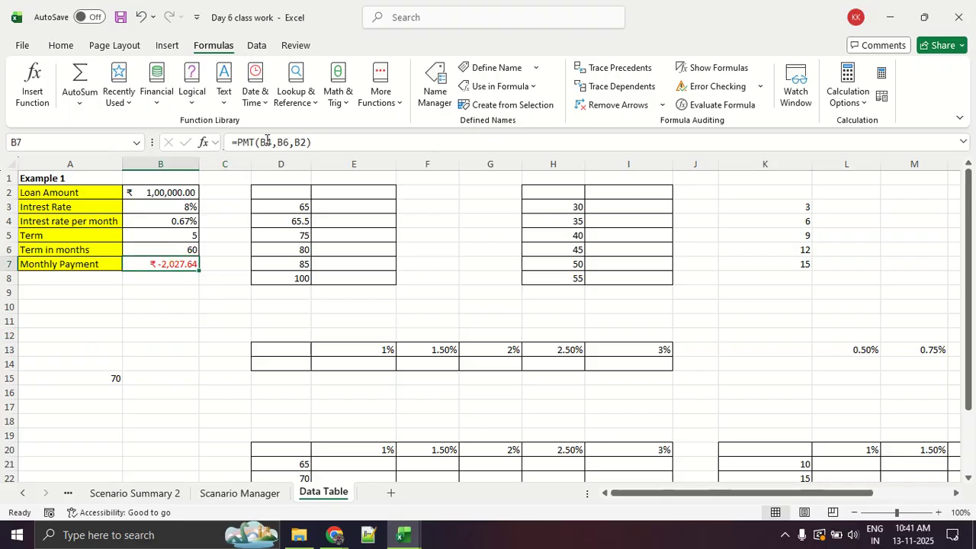
left_click(236, 142)
type("-")
key("Return")
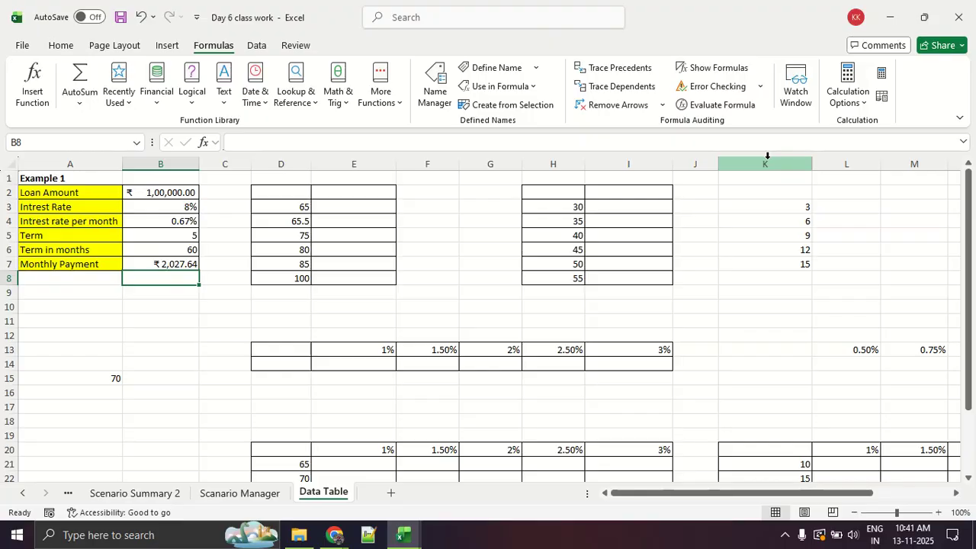
left_click(165, 261)
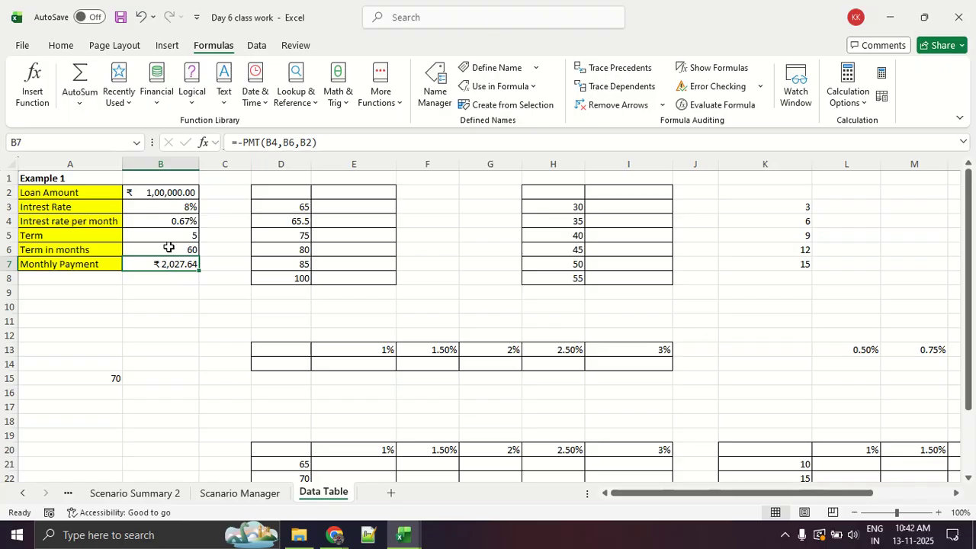
Try the values 55 and 40 for Term in months in B6 to test the monthly payment.
left_click(152, 253)
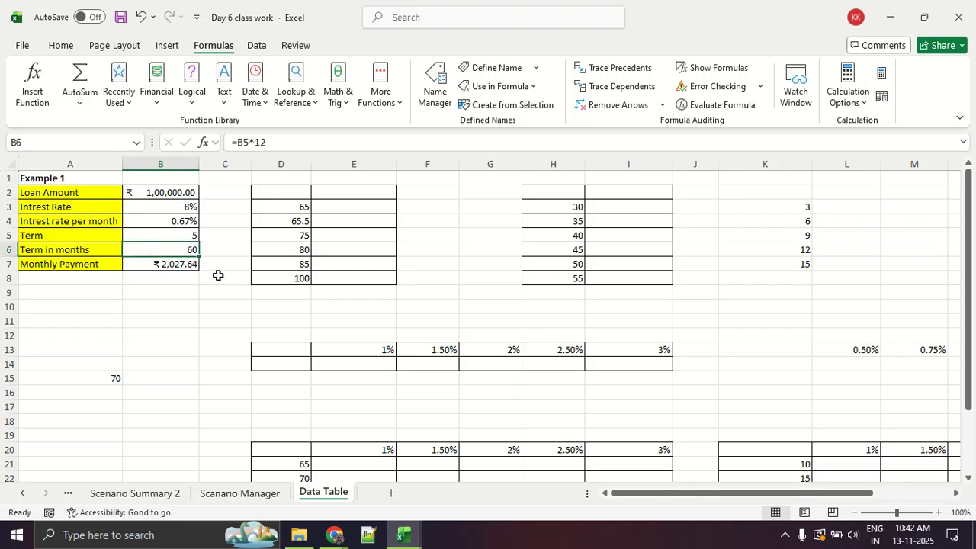
left_click(181, 266)
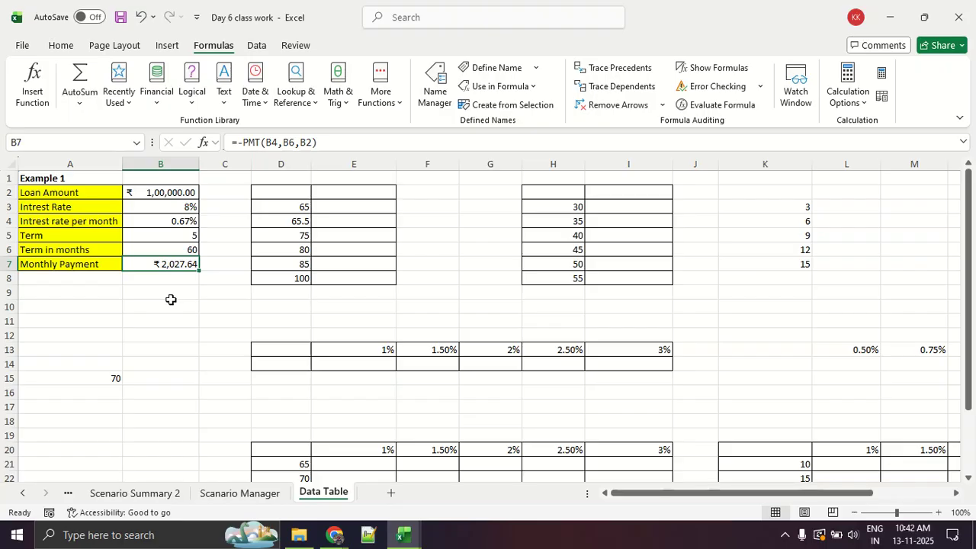
left_click(160, 250)
type("5")
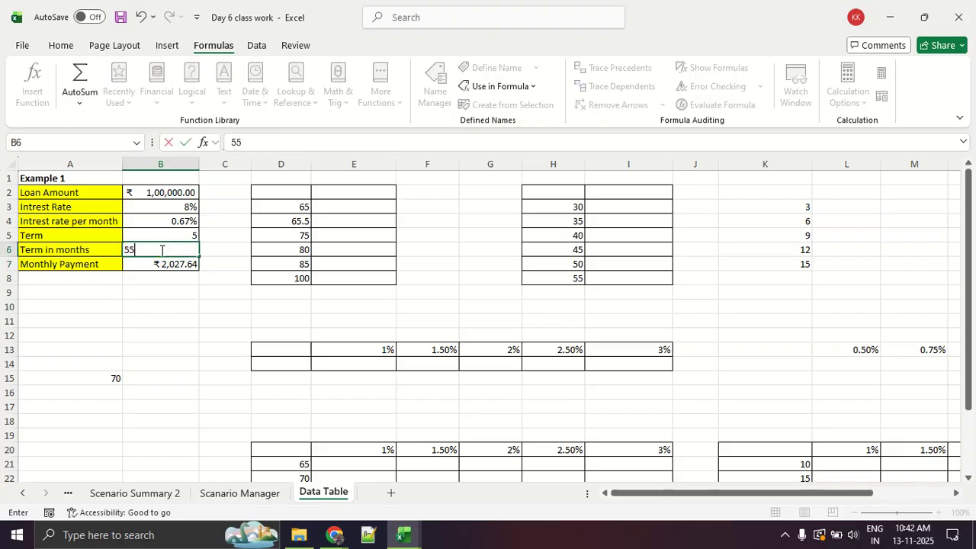
type("5")
key("Return")
left_click(161, 250)
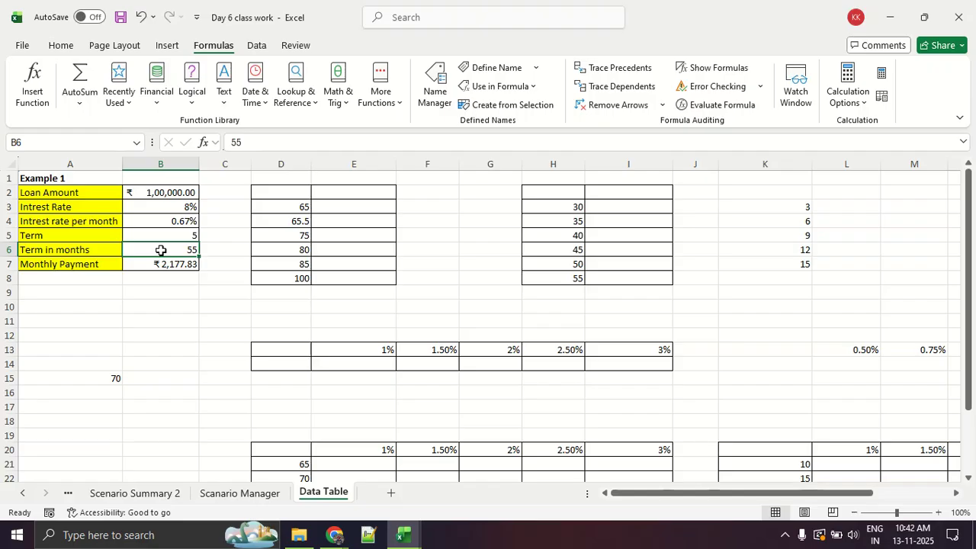
type("40")
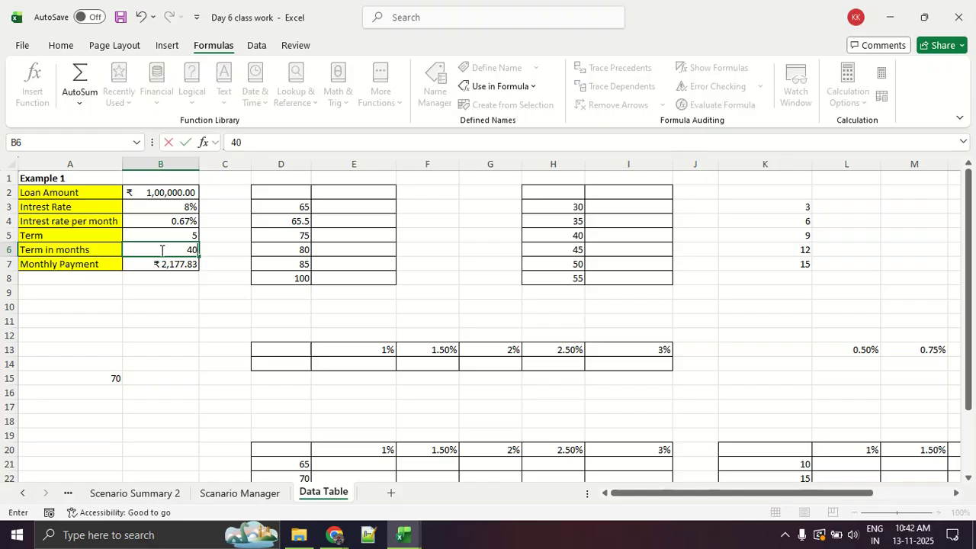
key("Return")
Set Term in months in B6 to 38.
left_click(161, 250)
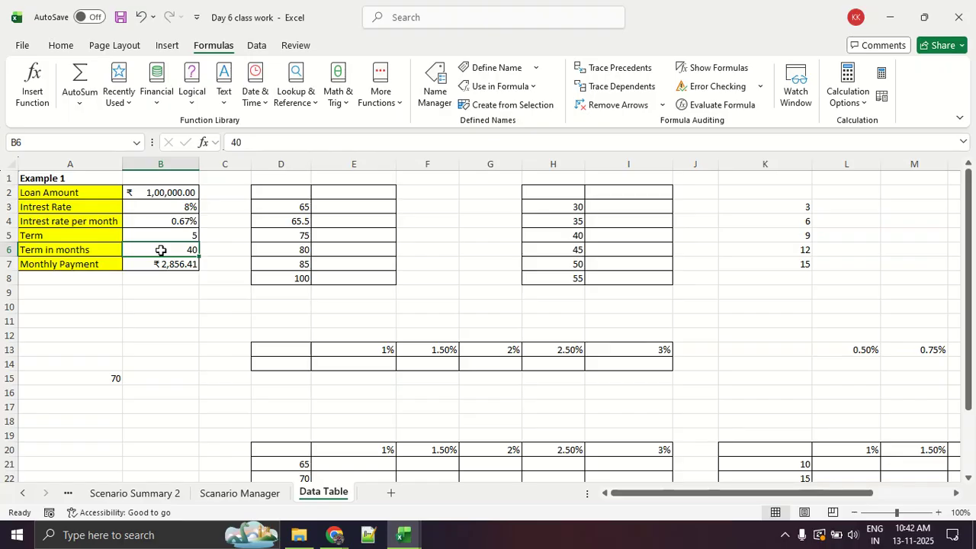
type("38")
key("Return")
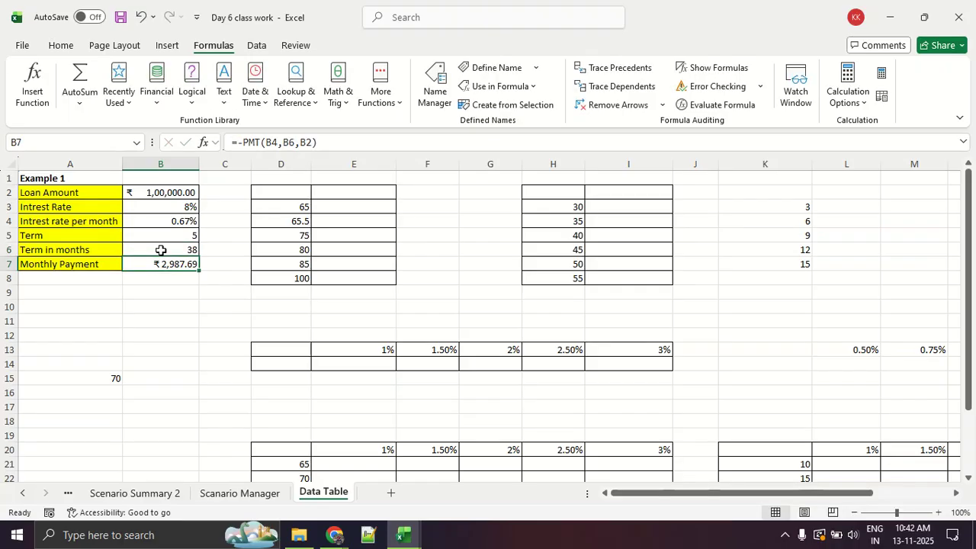
left_click(161, 250)
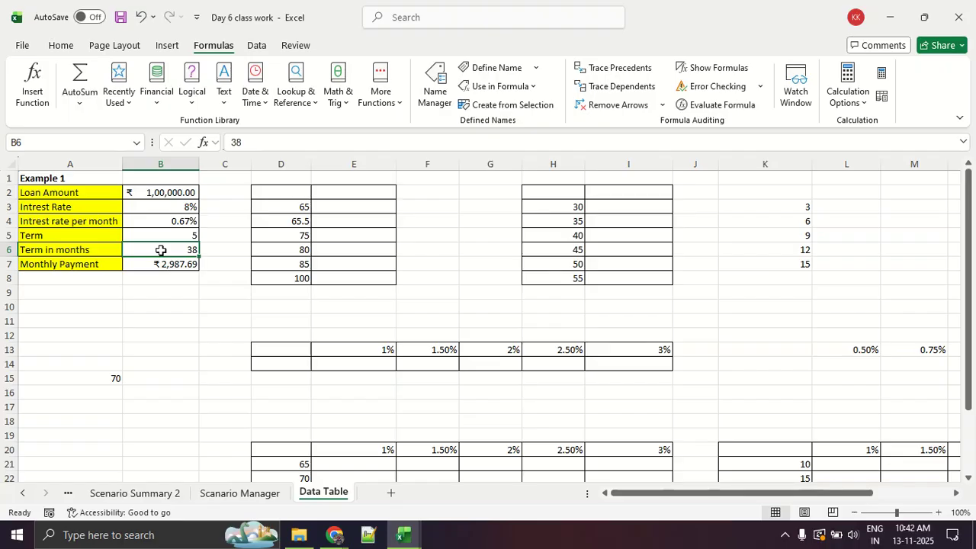
left_click(247, 313)
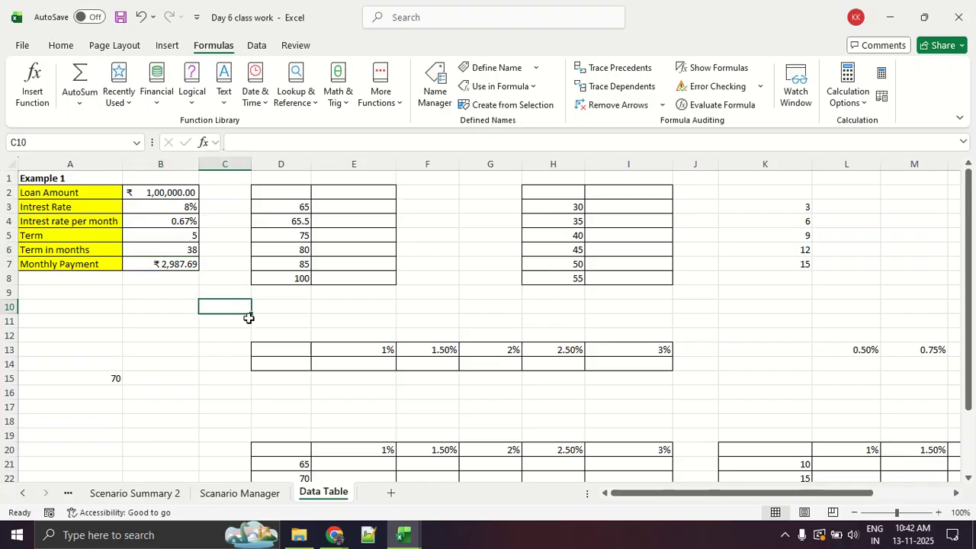
mouse_move(203, 234)
left_mouse_down()
mouse_move(170, 244)
mouse_move(218, 266)
mouse_move(205, 236)
mouse_move(215, 256)
mouse_move(223, 206)
mouse_move(249, 204)
left_mouse_up()
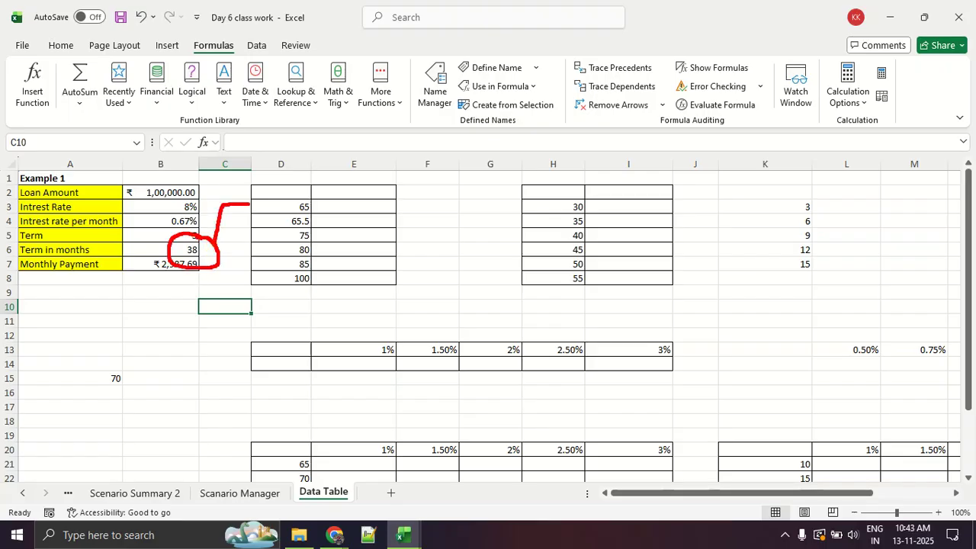
mouse_move(227, 246)
left_mouse_down()
mouse_move(241, 258)
mouse_move(261, 217)
left_mouse_up()
mouse_move(225, 250)
left_mouse_down()
mouse_move(250, 264)
mouse_move(282, 234)
mouse_move(228, 267)
mouse_move(287, 251)
left_mouse_up()
mouse_move(230, 263)
left_mouse_down()
mouse_move(296, 271)
mouse_move(304, 292)
left_mouse_up()
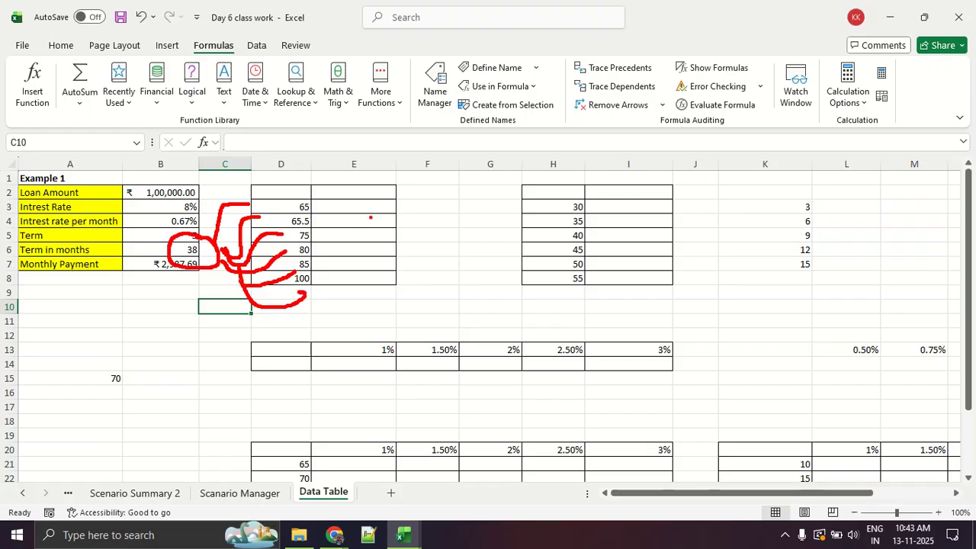
mouse_move(396, 185)
left_mouse_down()
mouse_move(302, 251)
mouse_move(418, 235)
mouse_move(384, 192)
left_mouse_up()
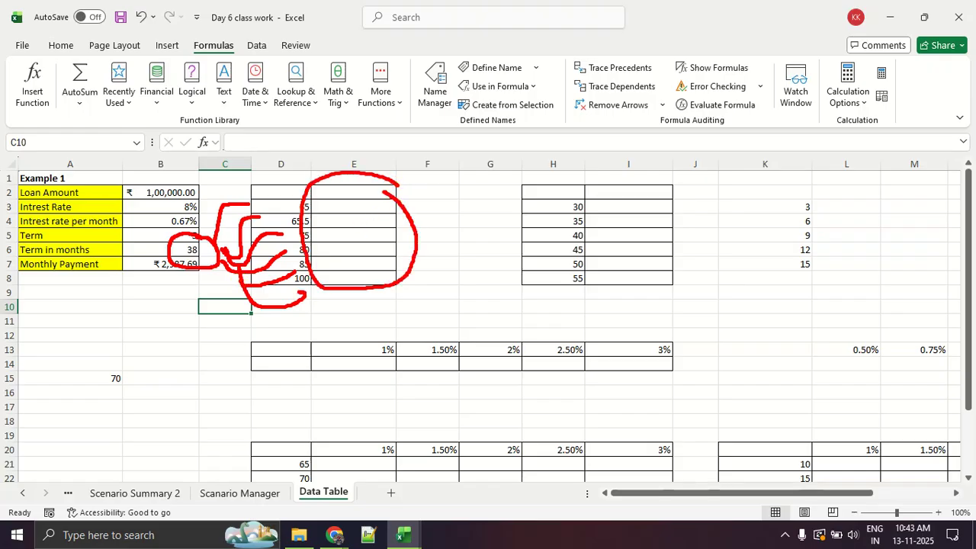
key("Escape")
left_click(514, 279)
Set Term in months in B6 to 60.
left_click(291, 205)
left_click(168, 252)
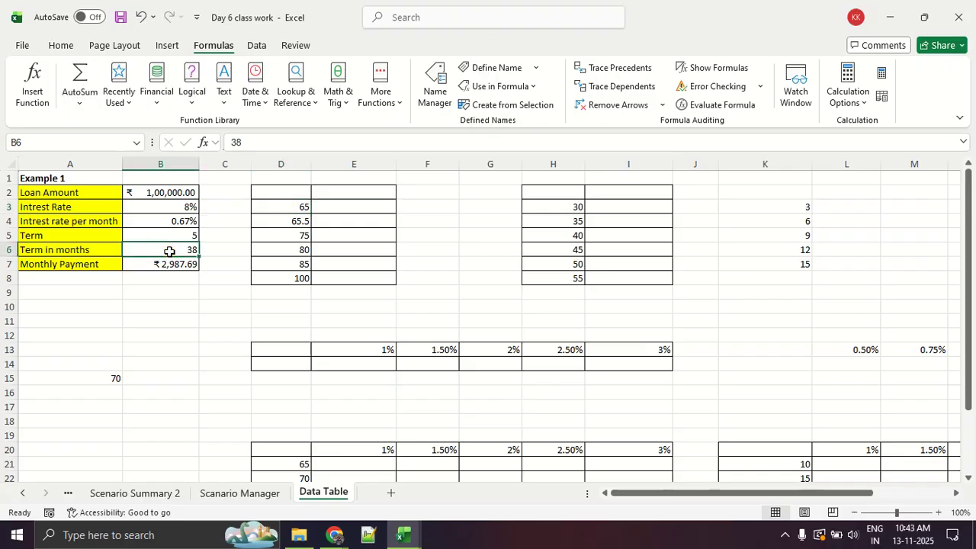
type("60")
key("Return")
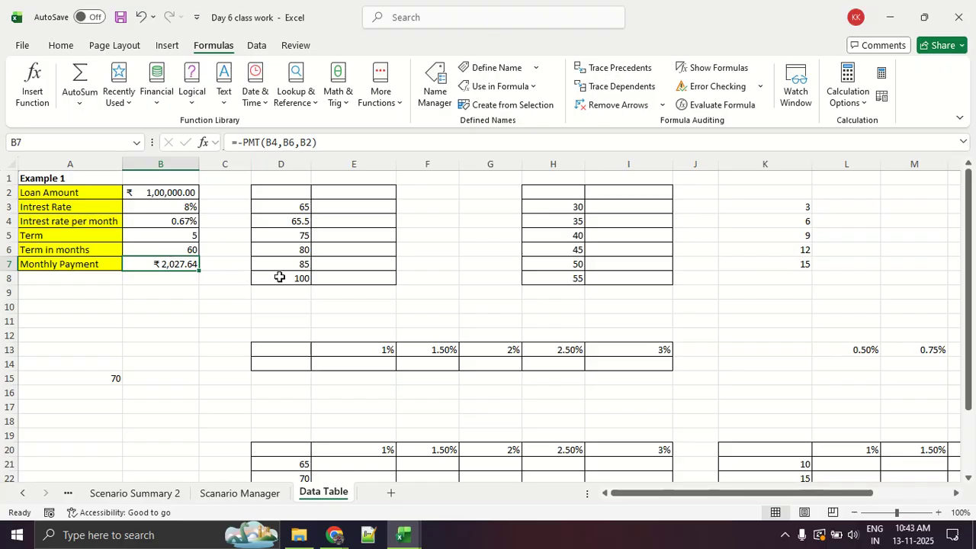
Change the second trial term in D4 to 68.
left_click(282, 207)
left_click(275, 225)
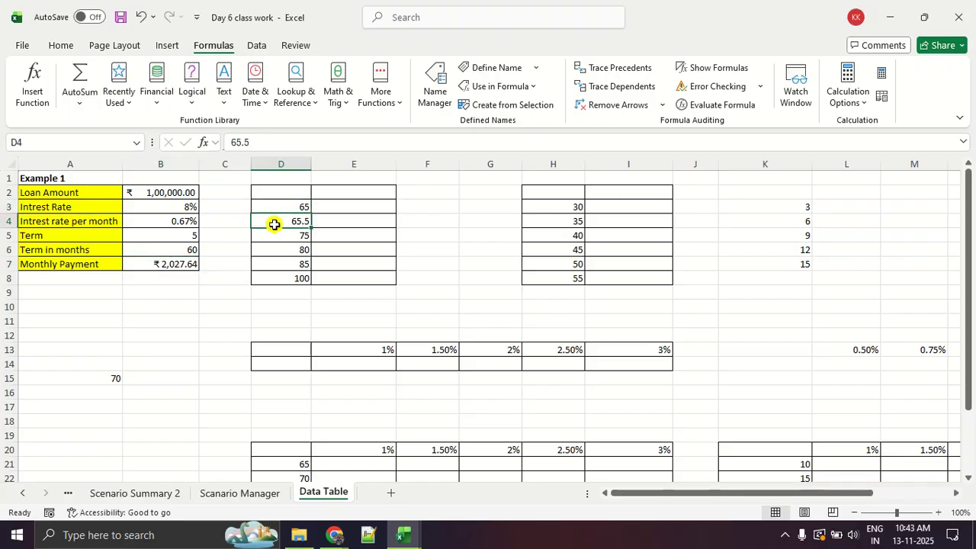
type("68")
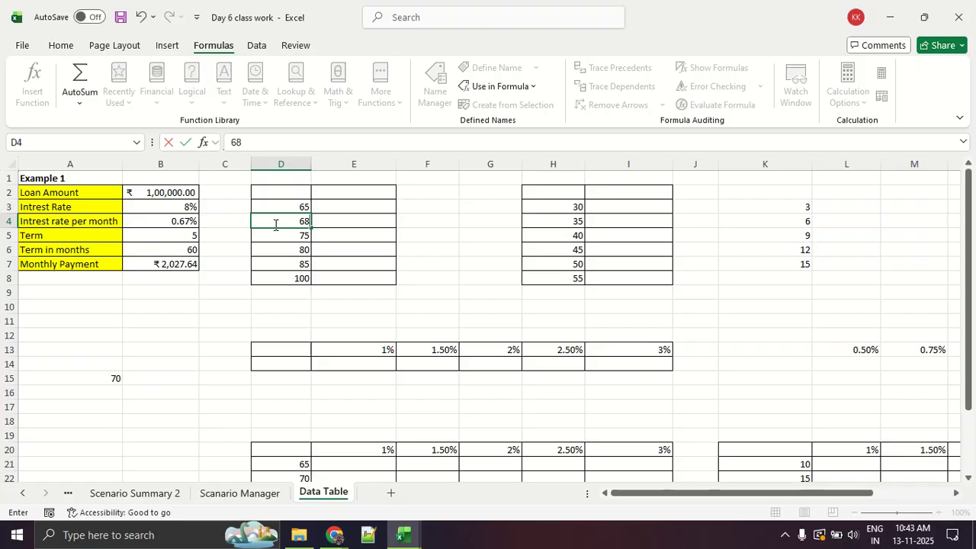
key("Return")
Review the trial terms in D3:D8 and the empty cells beside them in column E.
left_click(288, 207)
left_click(284, 221)
left_click(284, 236)
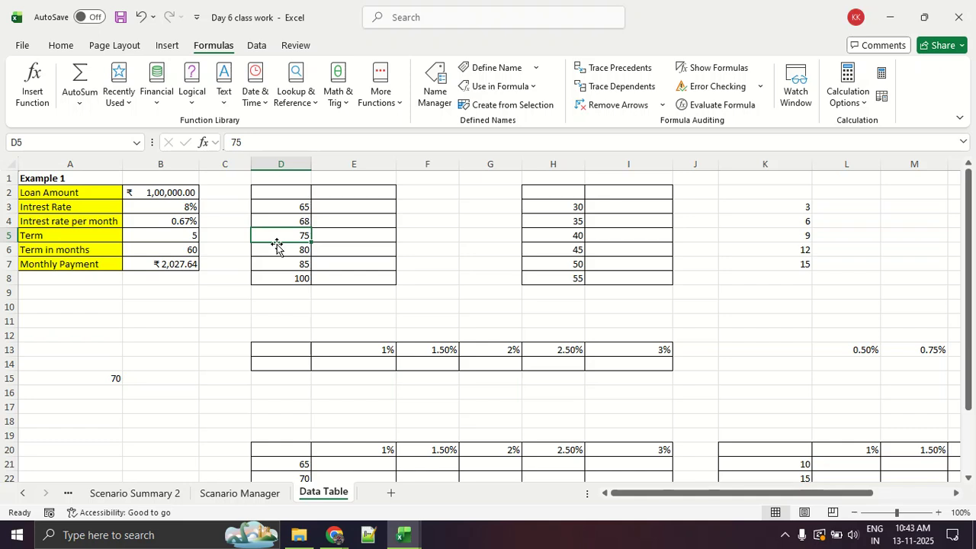
left_click_drag(282, 202, 280, 276)
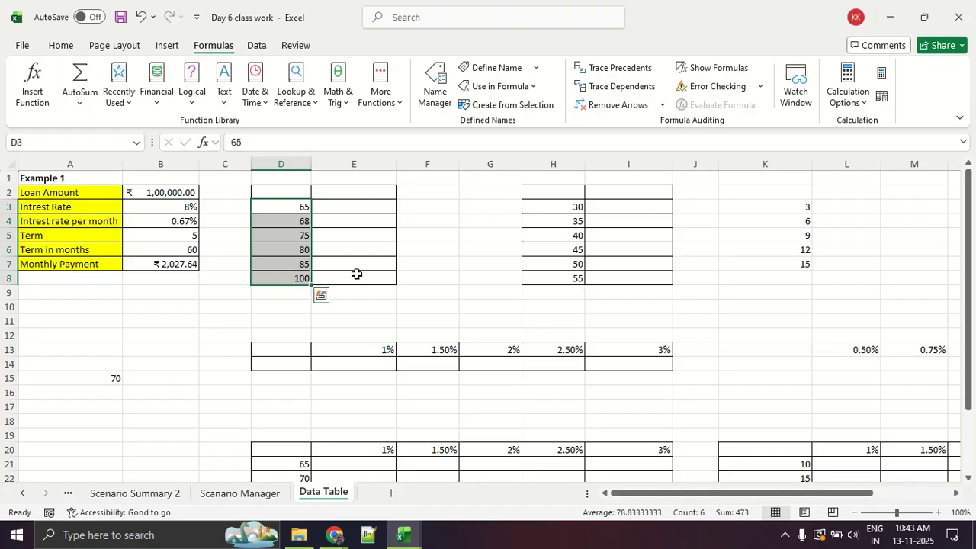
left_click(401, 264)
left_click_drag(343, 192, 347, 281)
left_click(346, 280)
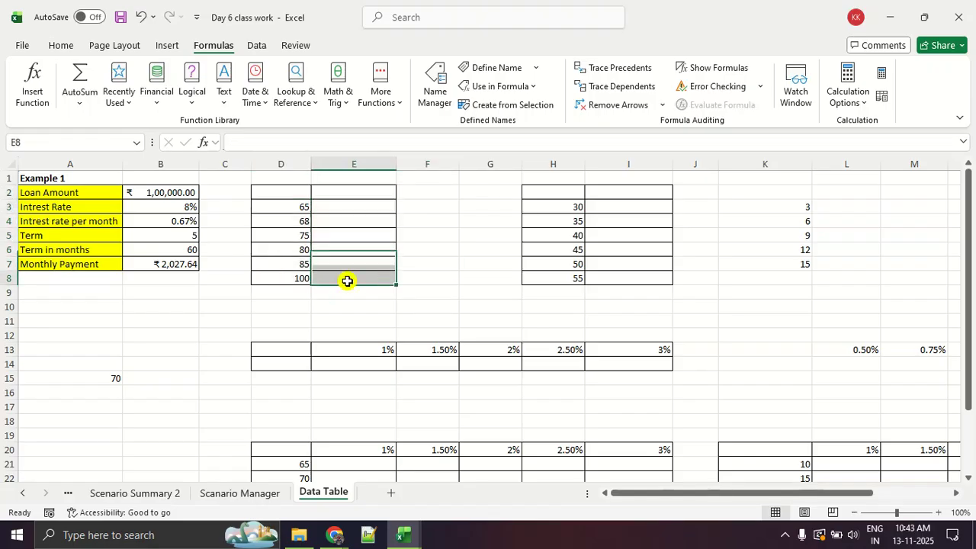
left_click_drag(384, 192, 389, 287)
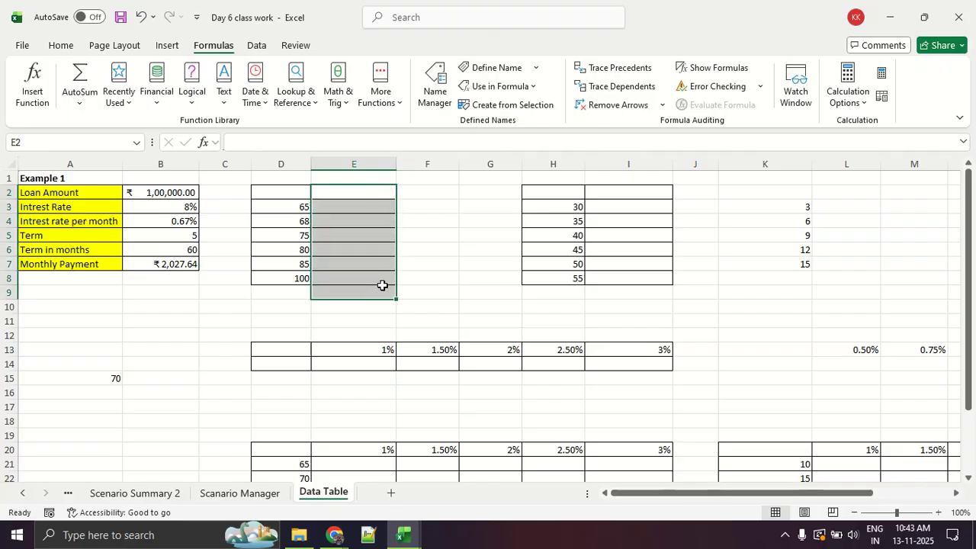
left_click(378, 281)
left_click(297, 209)
left_click(334, 191)
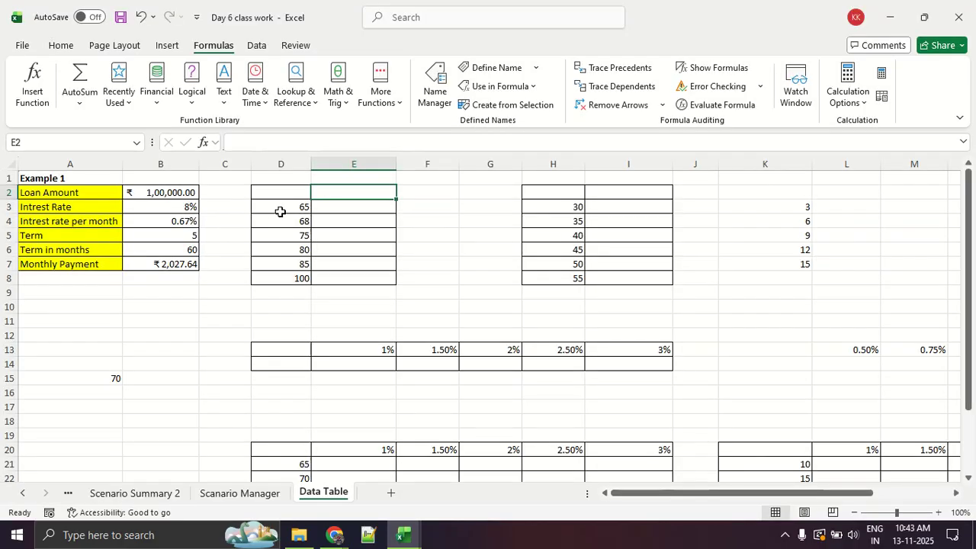
left_click(279, 211)
Link E2 to the Monthly Payment cell with the formula =B7.
left_click(345, 195)
type("=")
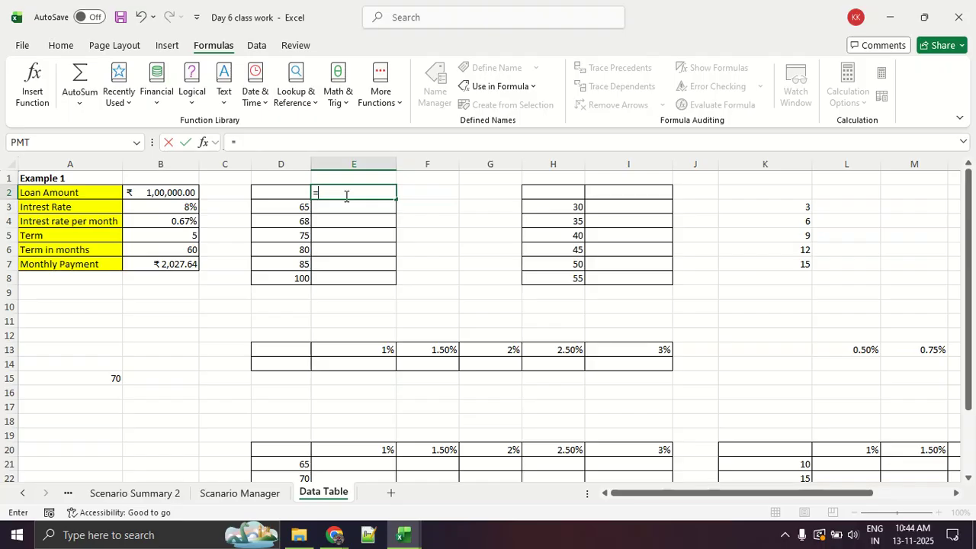
type("PMT")
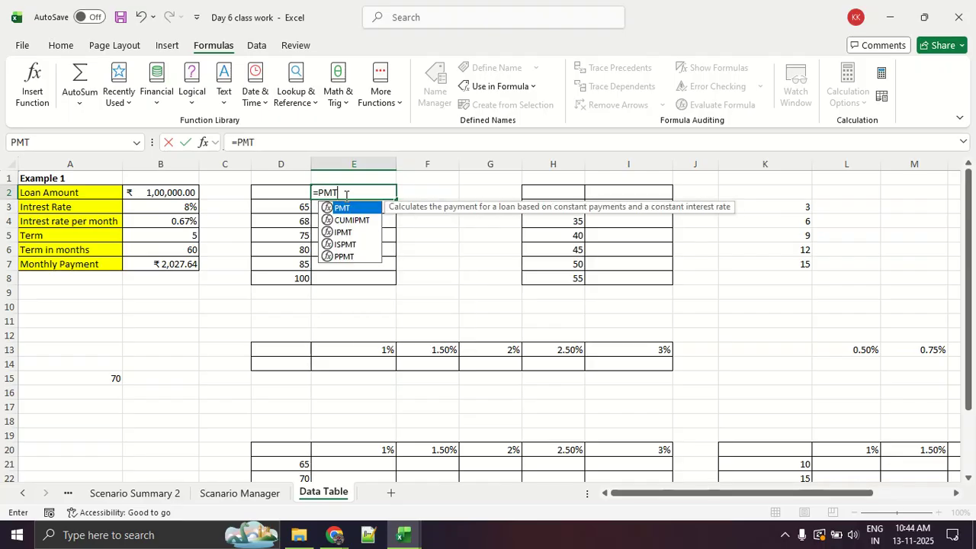
key("BackSpace")
key("BackSpace")
key("BackSpace")
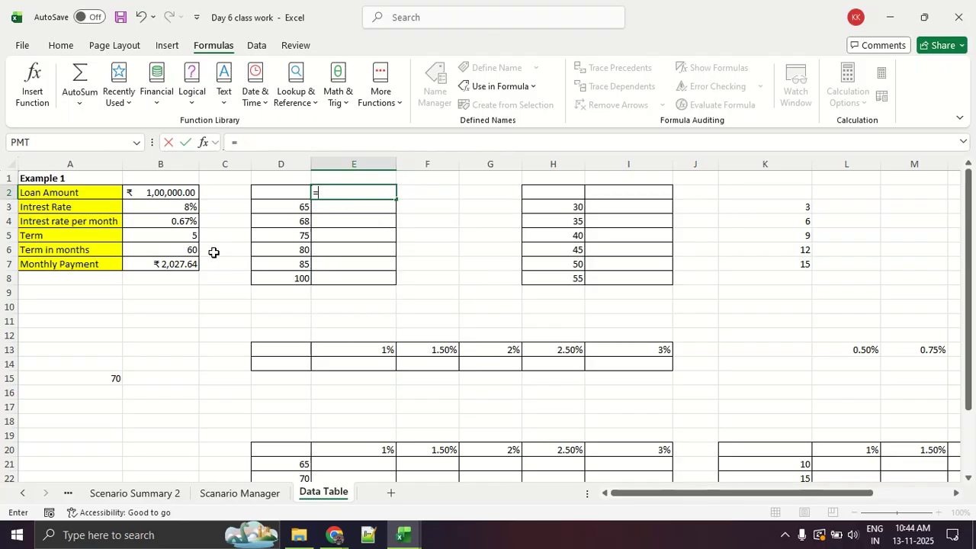
left_click(189, 263)
key("Return")
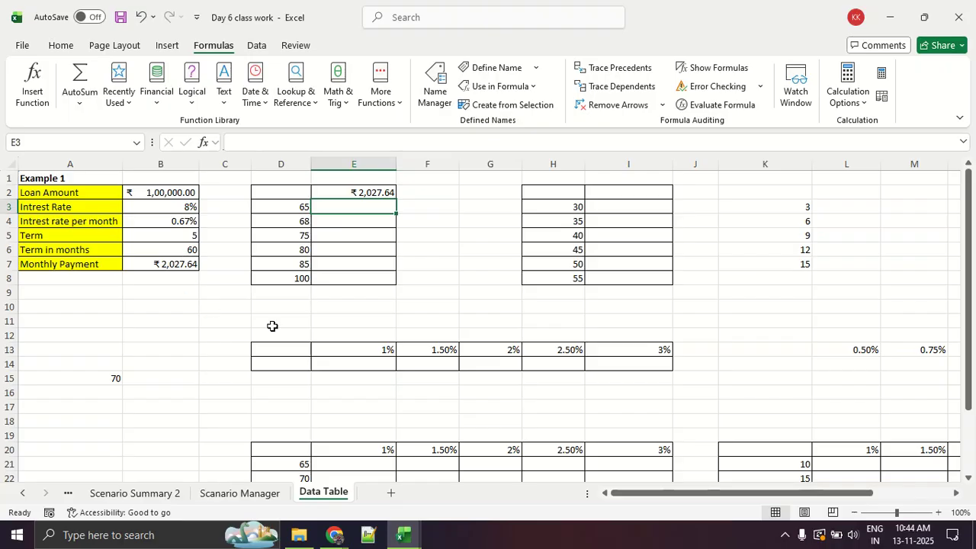
Select the range D2:E8, open the What-If Analysis Data Table dialog for it, and move the dialog clear of the range.
left_click(299, 293)
left_click_drag(288, 192, 328, 274)
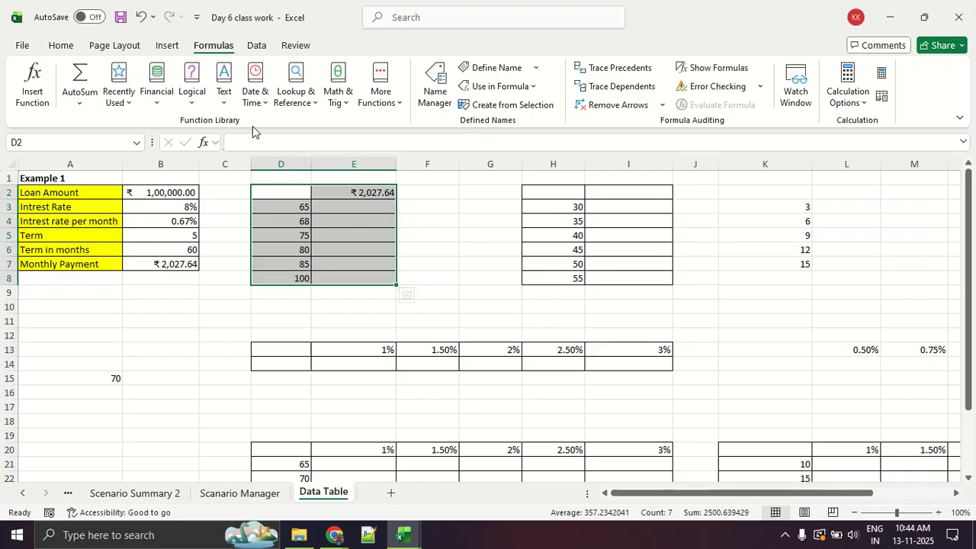
left_click(256, 45)
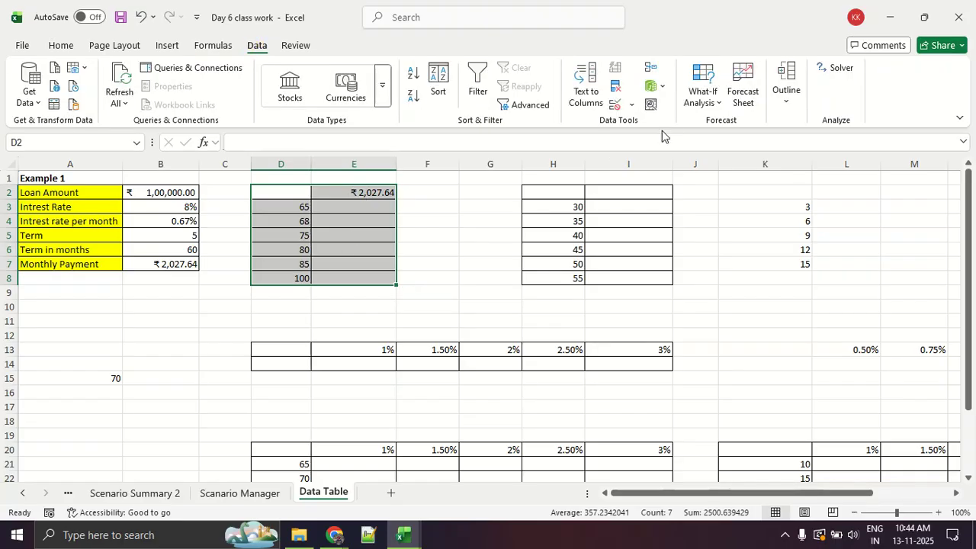
left_click(702, 99)
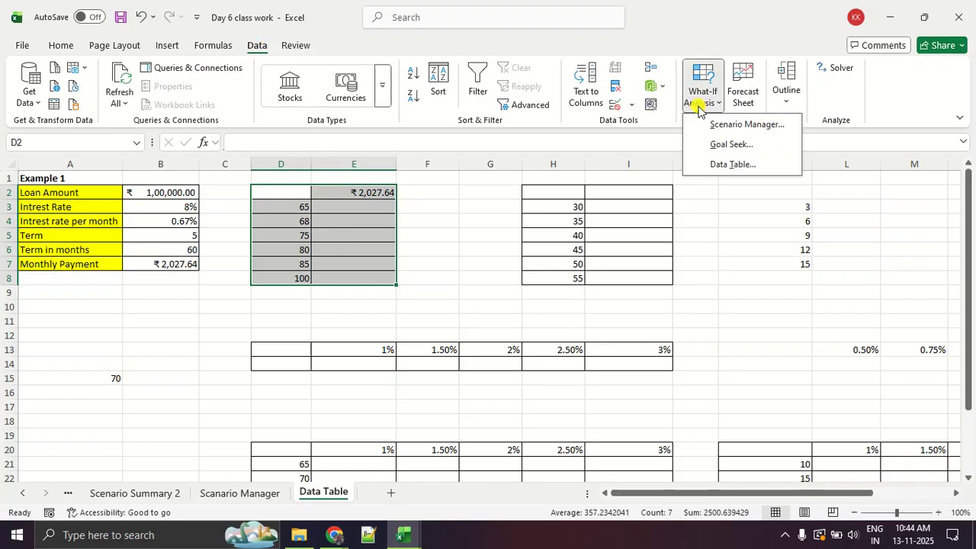
left_click(714, 165)
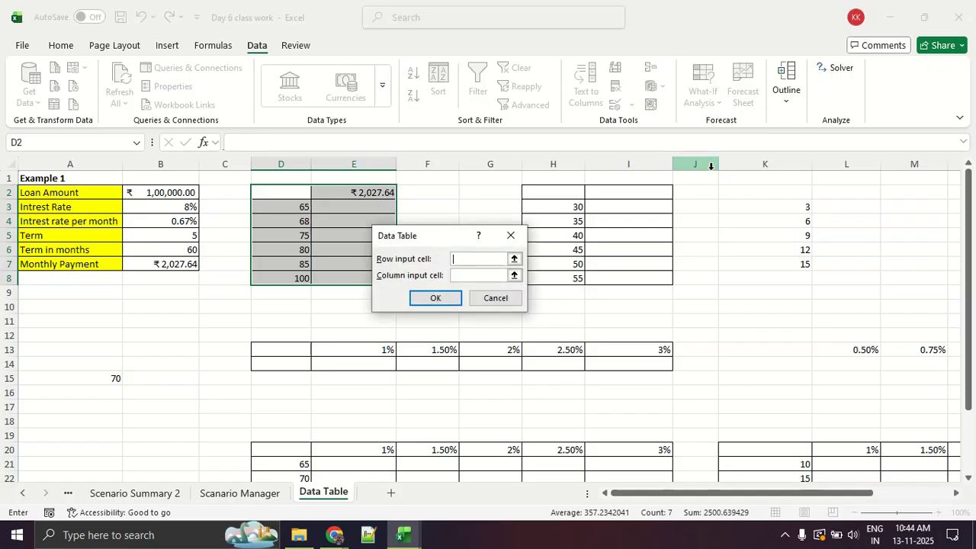
left_click_drag(396, 236, 465, 184)
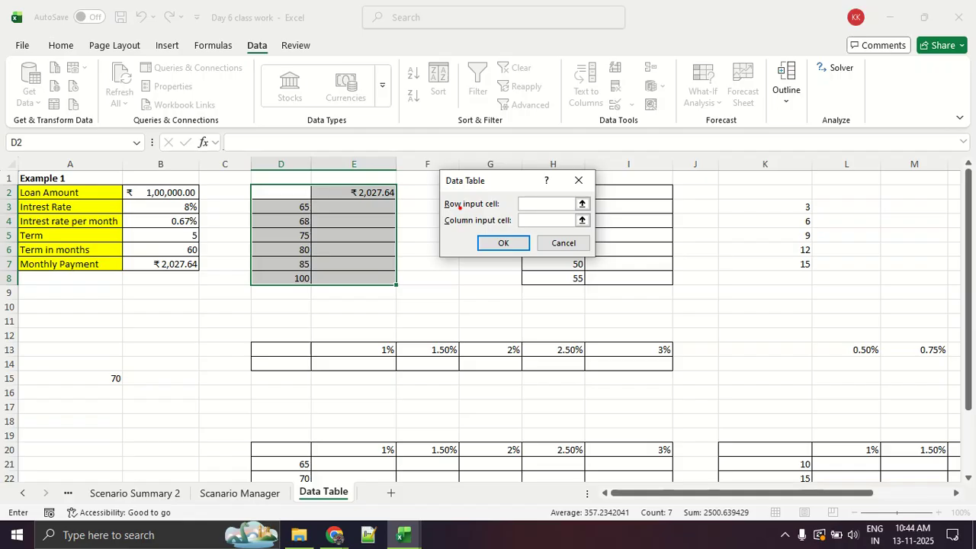
left_click_drag(429, 215, 499, 205)
left_click_drag(450, 228, 530, 227)
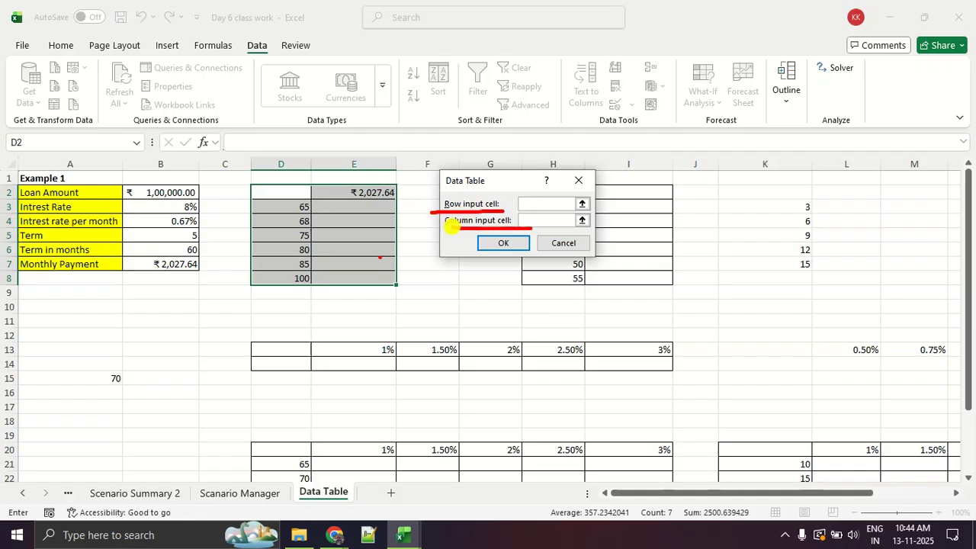
mouse_move(330, 212)
left_mouse_down()
mouse_move(378, 212)
mouse_move(366, 225)
left_mouse_up()
mouse_move(302, 244)
left_mouse_down()
mouse_move(363, 244)
mouse_move(381, 291)
left_mouse_up()
left_click_drag(338, 306, 379, 306)
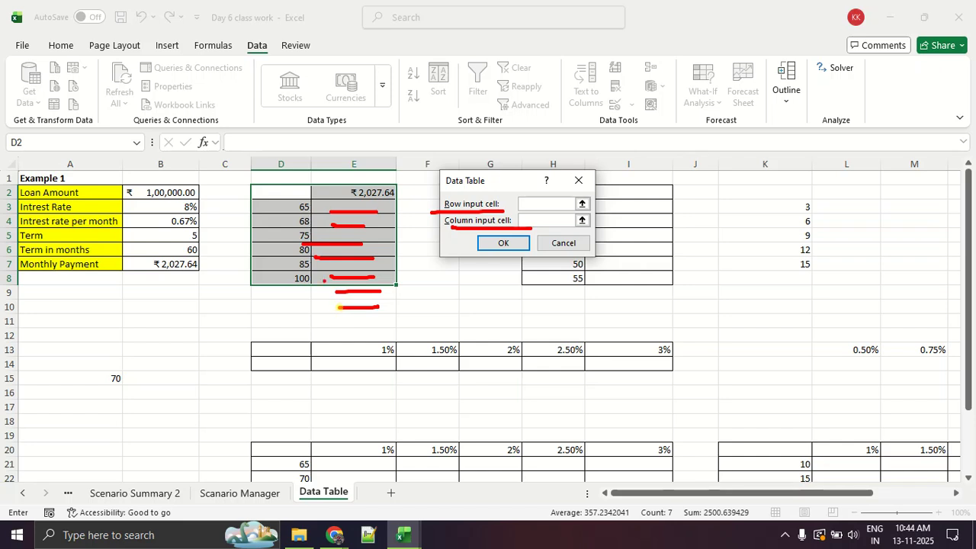
left_click_drag(291, 173, 305, 404)
left_click_drag(269, 334, 330, 366)
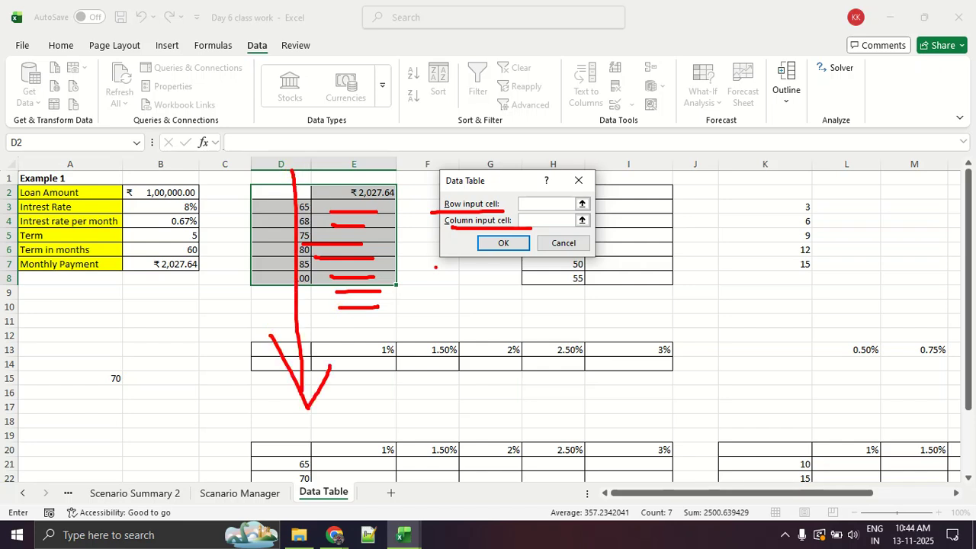
mouse_move(432, 235)
left_mouse_down()
mouse_move(518, 233)
mouse_move(421, 226)
mouse_move(488, 242)
left_mouse_up()
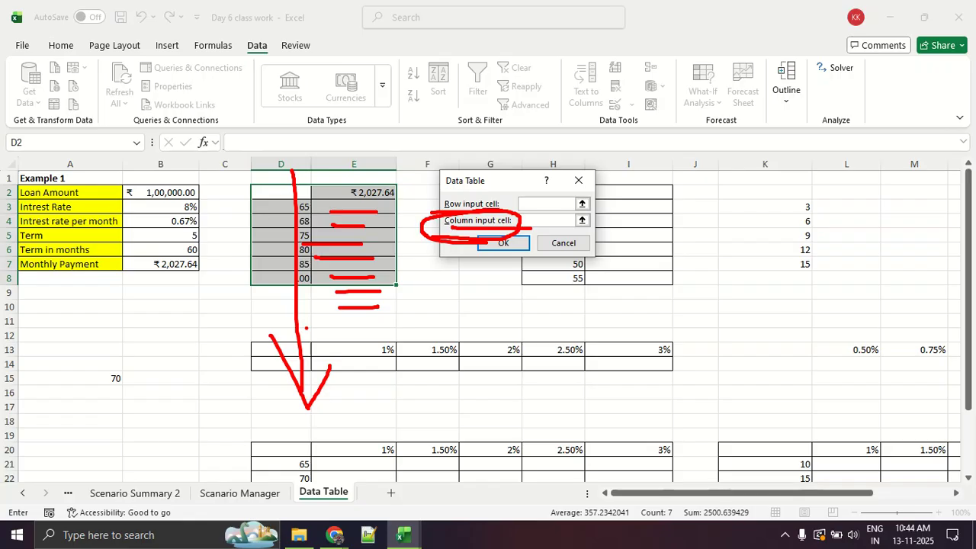
key("Escape")
Set the column input cell to $B$6, leave the row input cell empty, and create the data table.
left_click(534, 222)
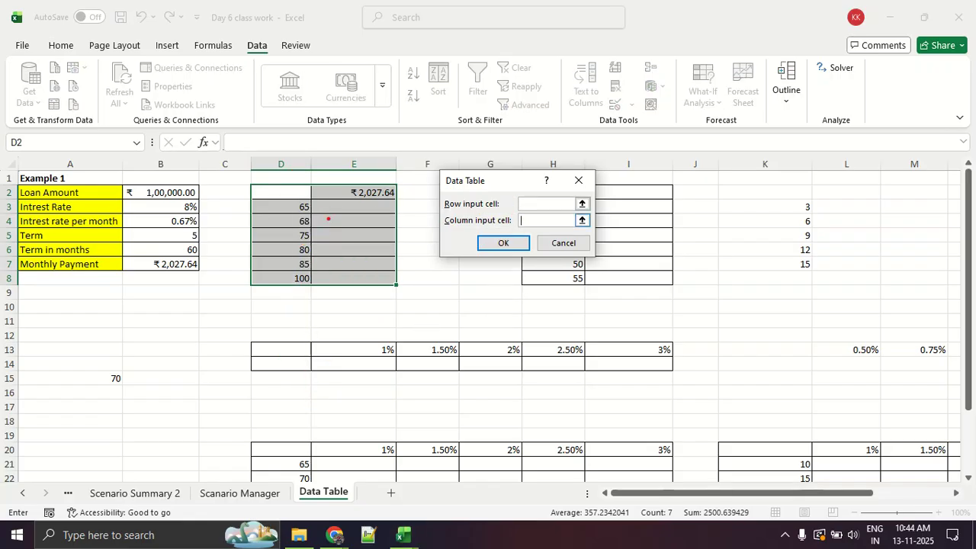
mouse_move(311, 196)
left_mouse_down()
mouse_move(265, 271)
mouse_move(325, 217)
left_mouse_up()
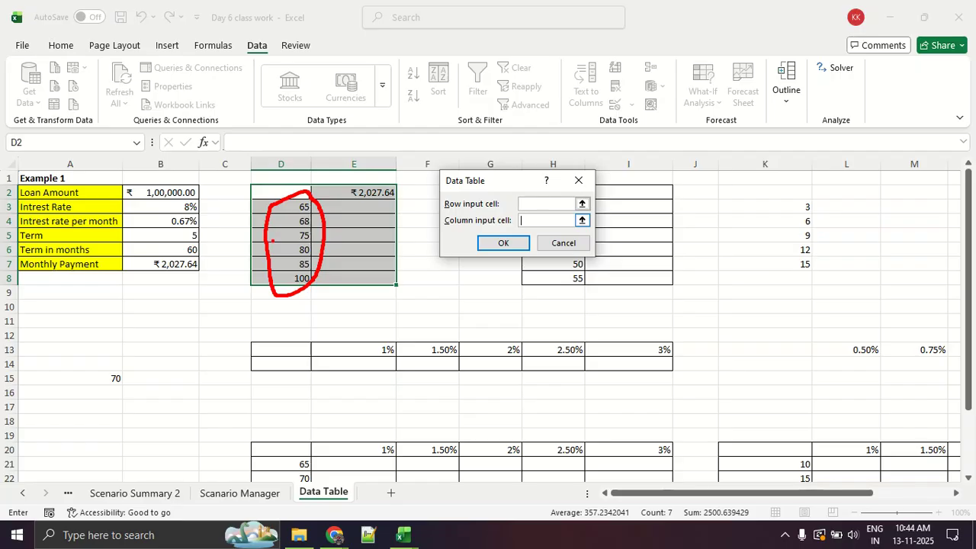
mouse_move(265, 249)
left_mouse_down()
mouse_move(199, 250)
mouse_move(207, 244)
left_mouse_up()
key("Escape")
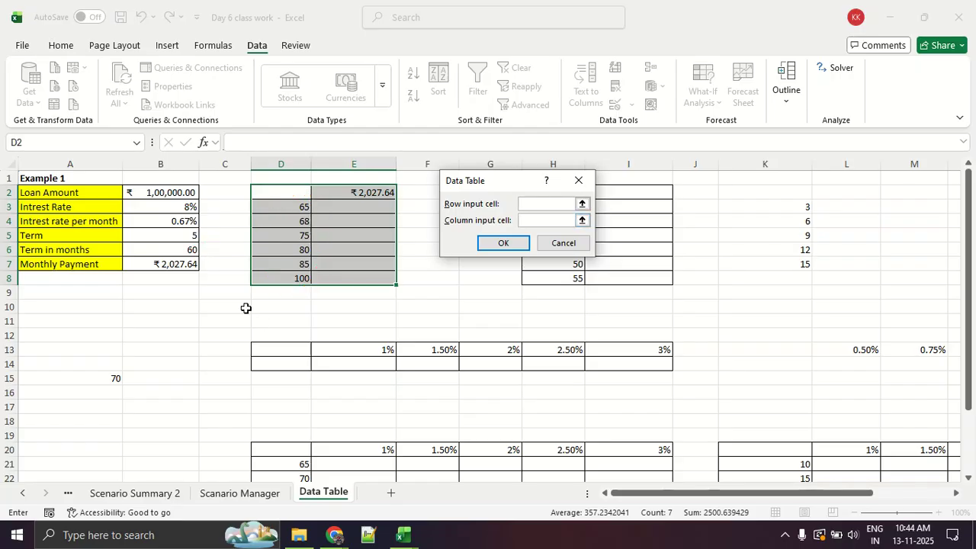
left_click(174, 249)
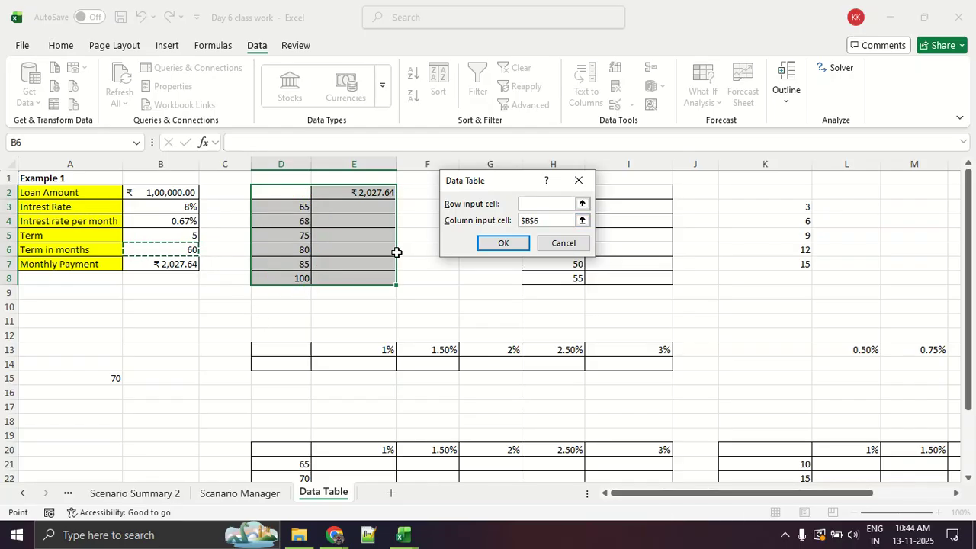
left_click(492, 246)
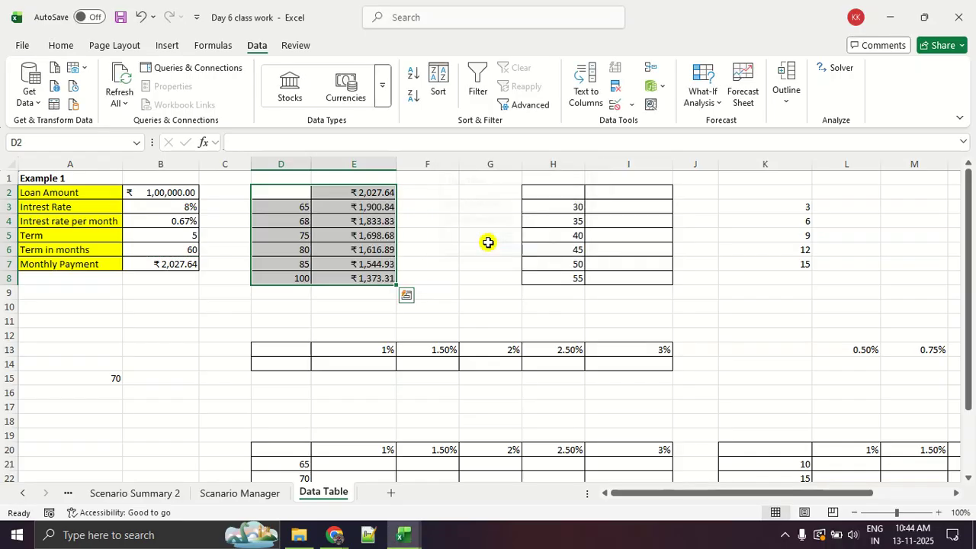
left_click(471, 297)
key("ctrl+1")
left_click(2, 251)
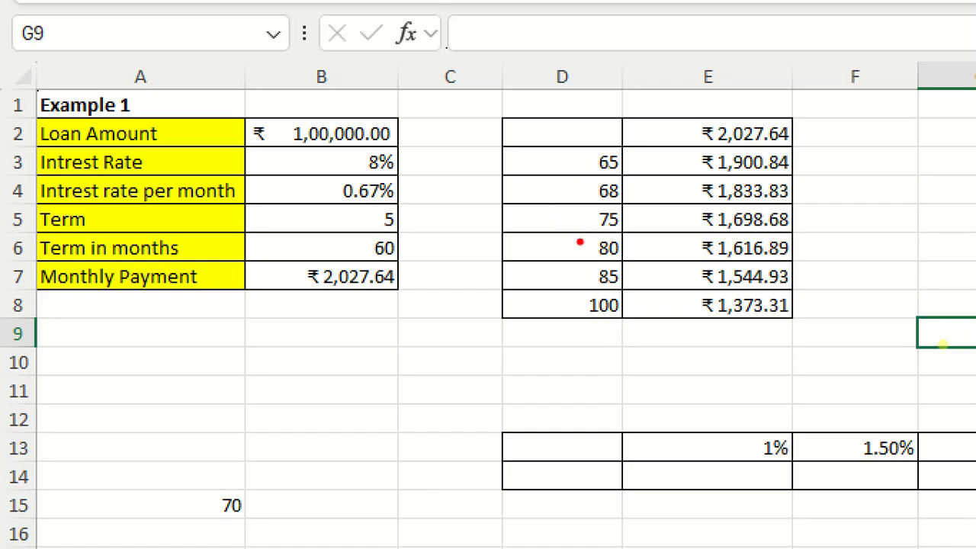
left_click_drag(580, 242, 648, 204)
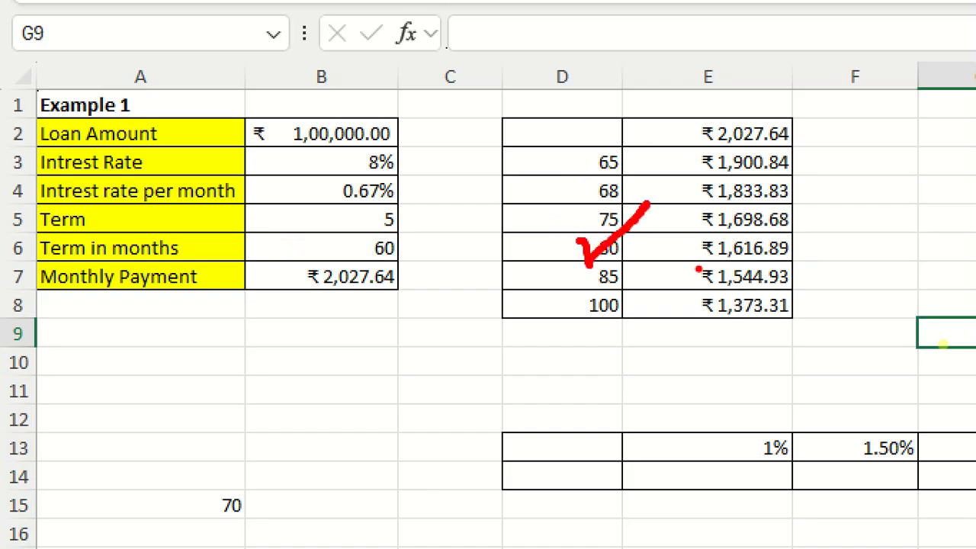
left_click_drag(698, 269, 955, 248)
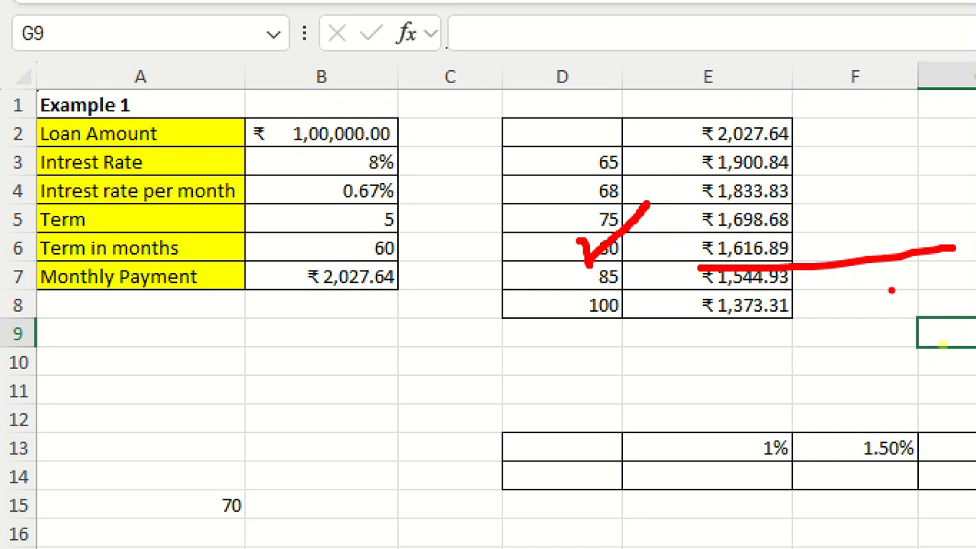
Set the Term in months value in B6 to 100, matching the last trial term in the data table.
left_click_drag(546, 311, 625, 319)
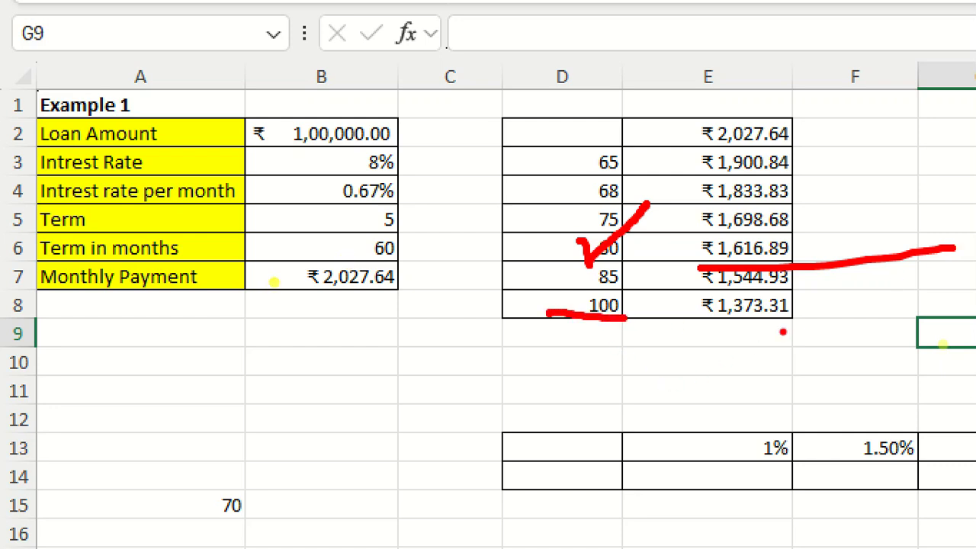
left_click_drag(706, 322, 802, 330)
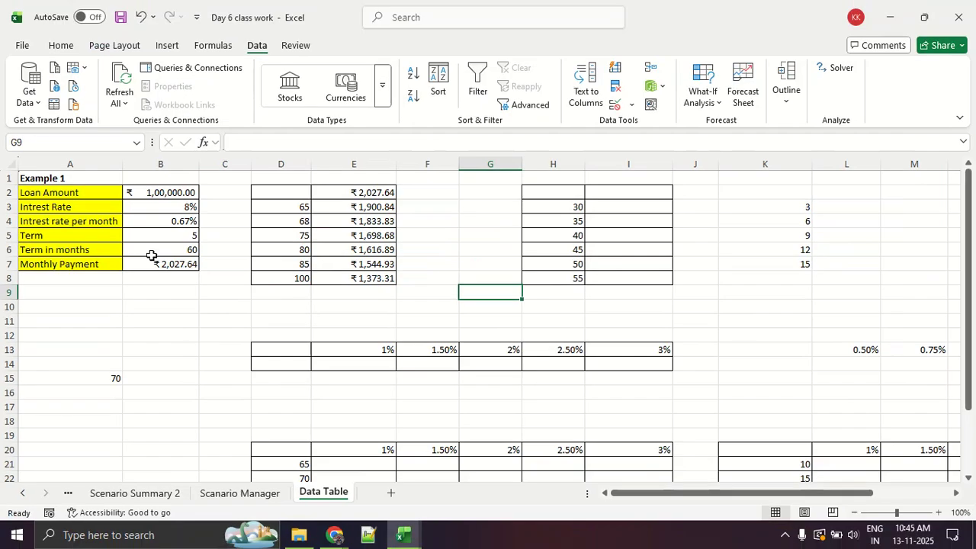
left_click(303, 258)
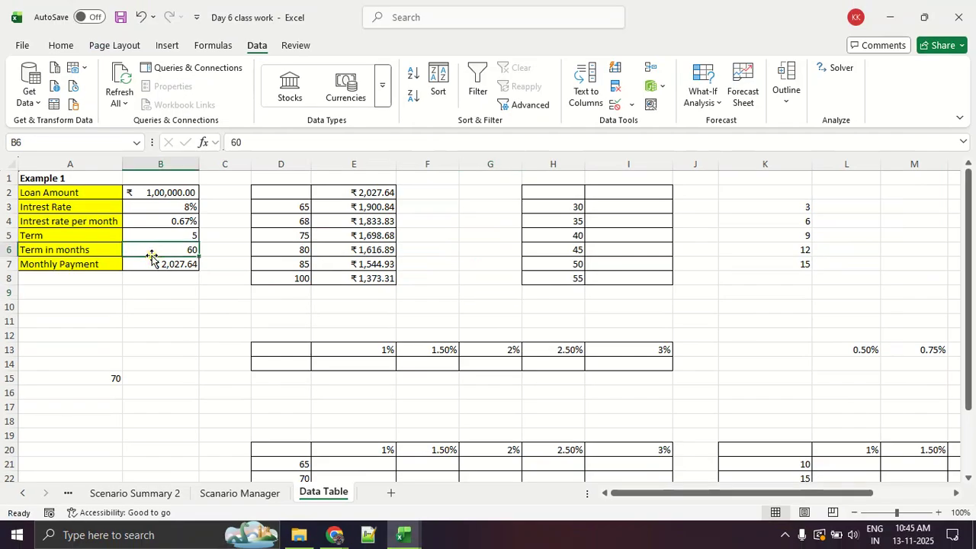
type("100")
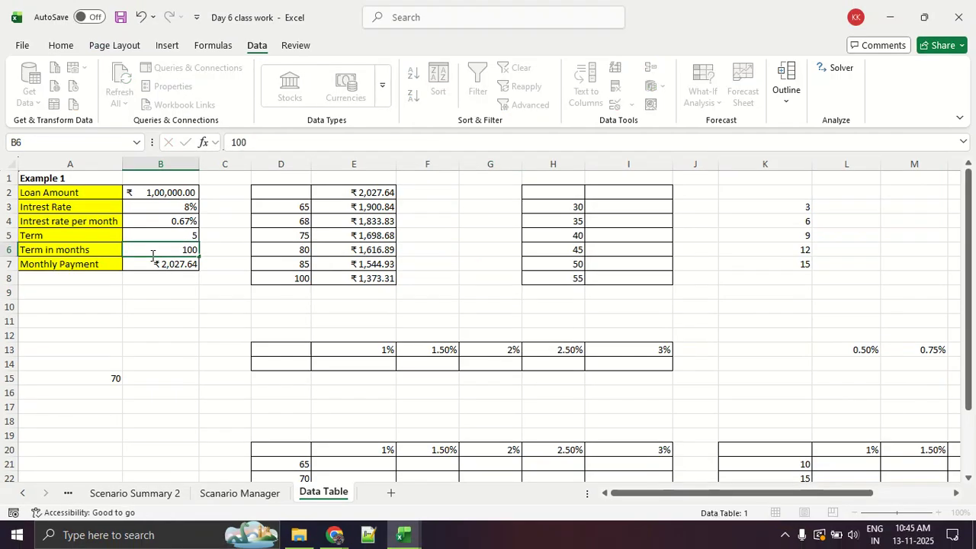
key("Return")
Compare the Monthly Payment in B7 and its PMT formula with the data table result for 100 months in E8.
left_click(361, 292)
left_click(360, 279)
left_click(178, 266)
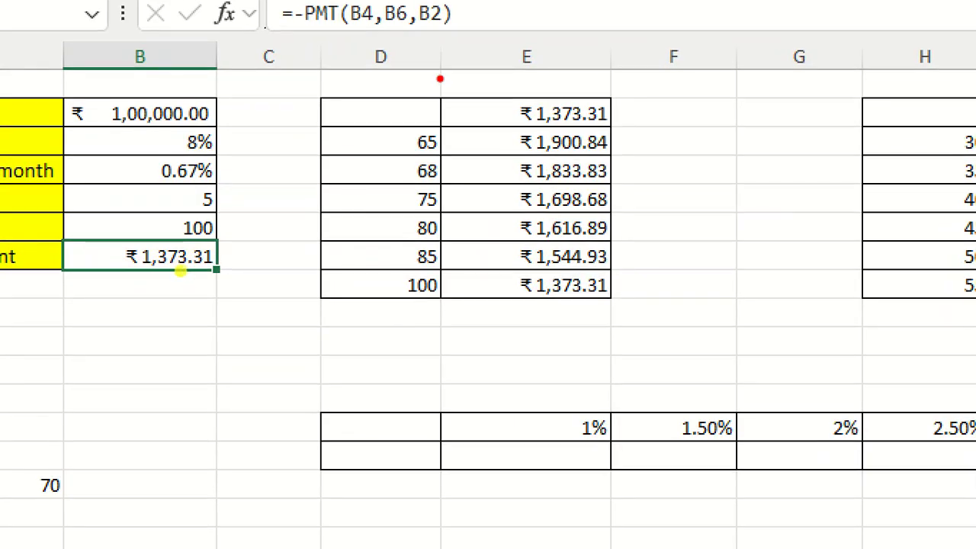
mouse_move(426, 102)
left_mouse_down()
mouse_move(386, 181)
mouse_move(450, 204)
mouse_move(428, 107)
mouse_move(474, 93)
mouse_move(474, 111)
left_mouse_up()
left_click_drag(553, 96, 534, 124)
mouse_move(291, 61)
left_mouse_down()
mouse_move(702, 342)
mouse_move(520, 48)
mouse_move(327, 52)
left_mouse_up()
key("Escape")
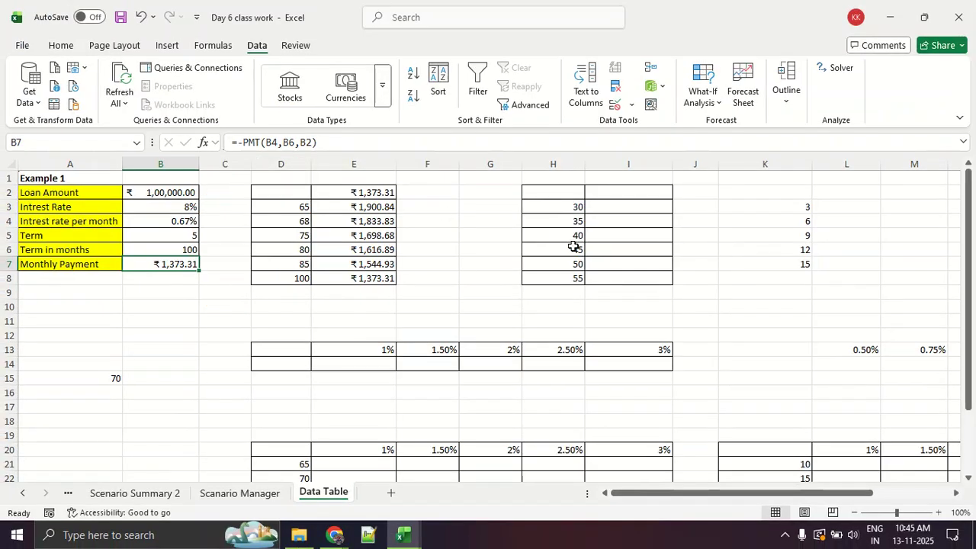
Remove the cell borders from the range H2:I8.
left_click(695, 278)
left_click_drag(546, 189, 614, 273)
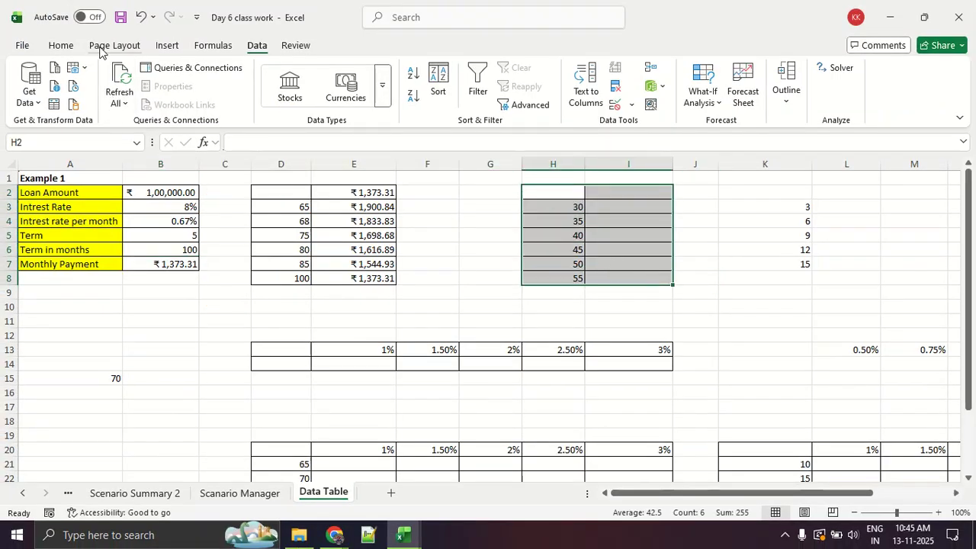
left_click(62, 44)
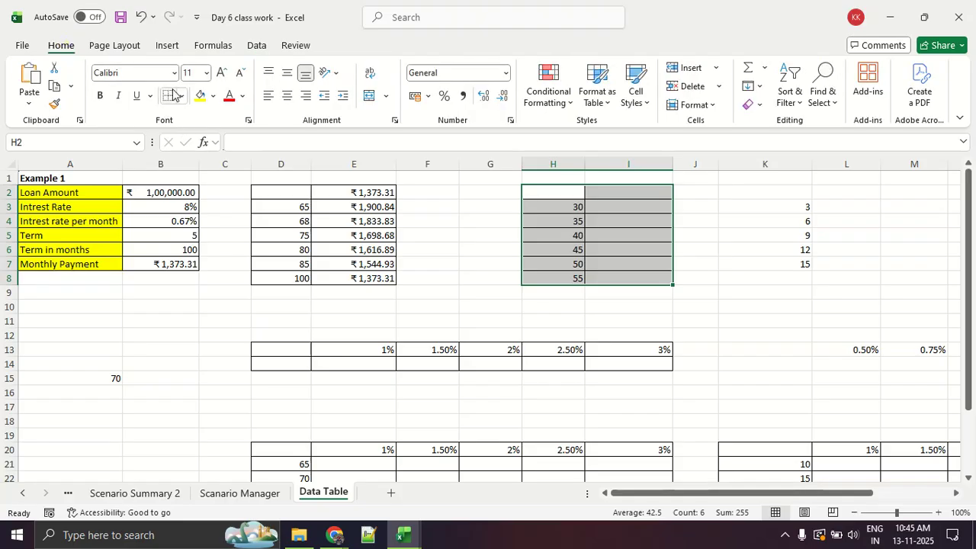
left_click(721, 334)
left_click_drag(571, 209, 569, 282)
left_click(676, 276)
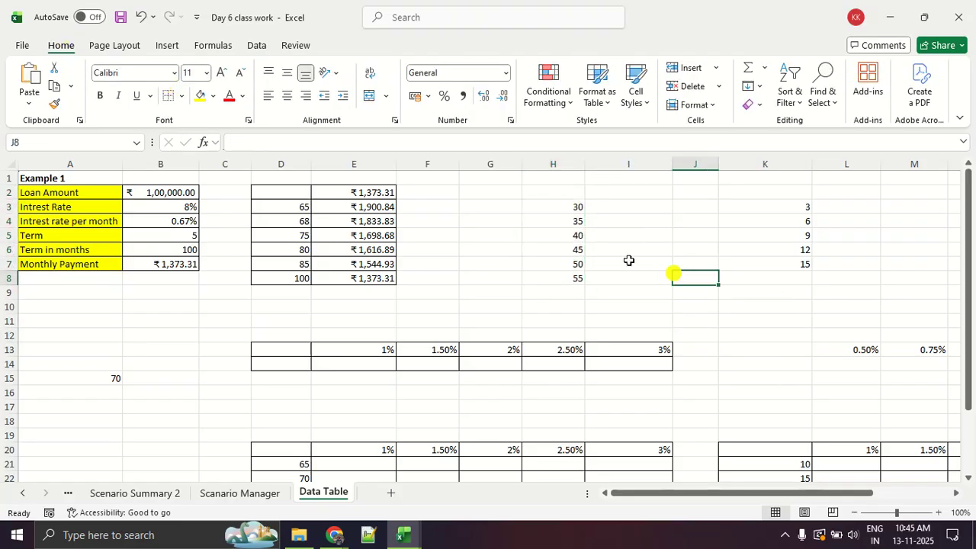
Change the trial terms in the second list, setting H3 to 36 and H6 to 48.
left_click(561, 206)
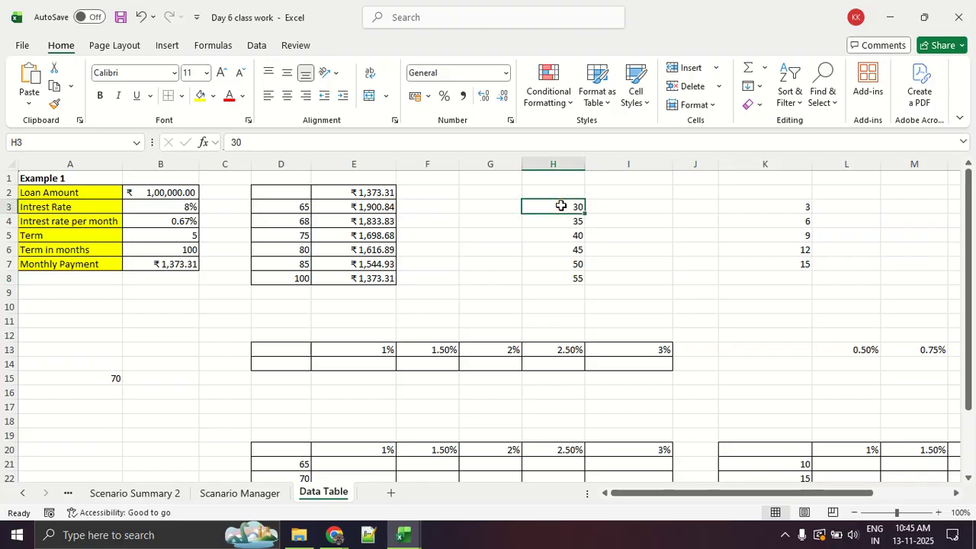
type("36")
key("Return")
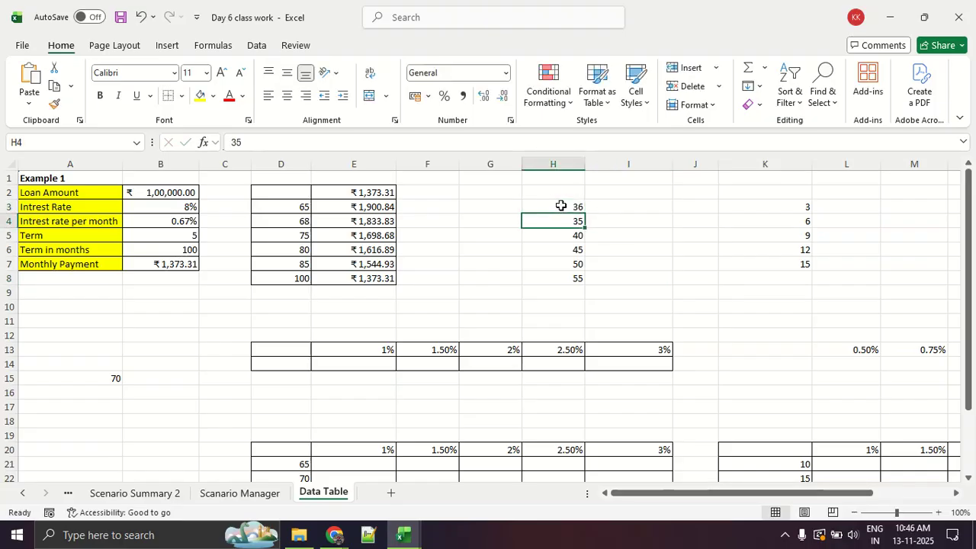
key("Down")
key("Down")
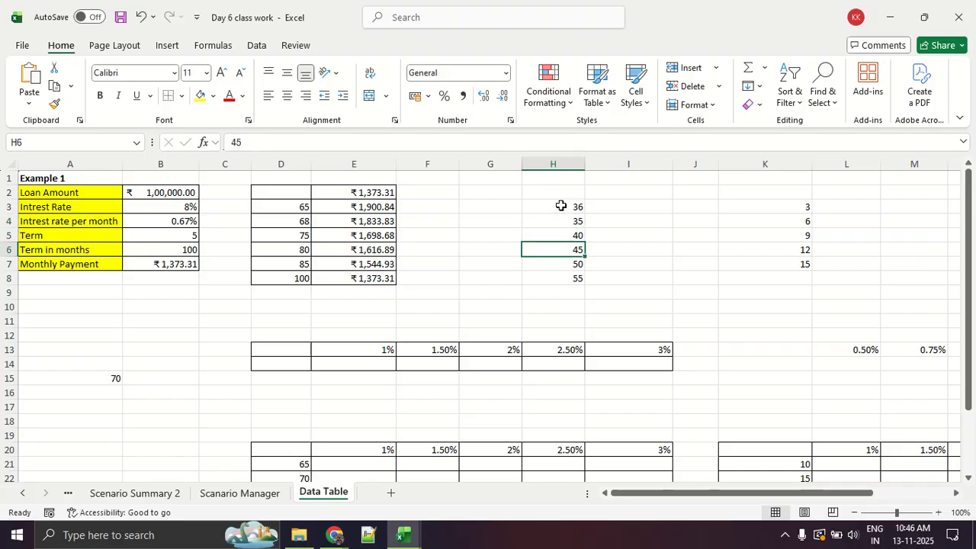
type("48")
key("Return")
Review the trial terms in H3:H8.
key("Up")
key("Up")
key("Down")
key("Down")
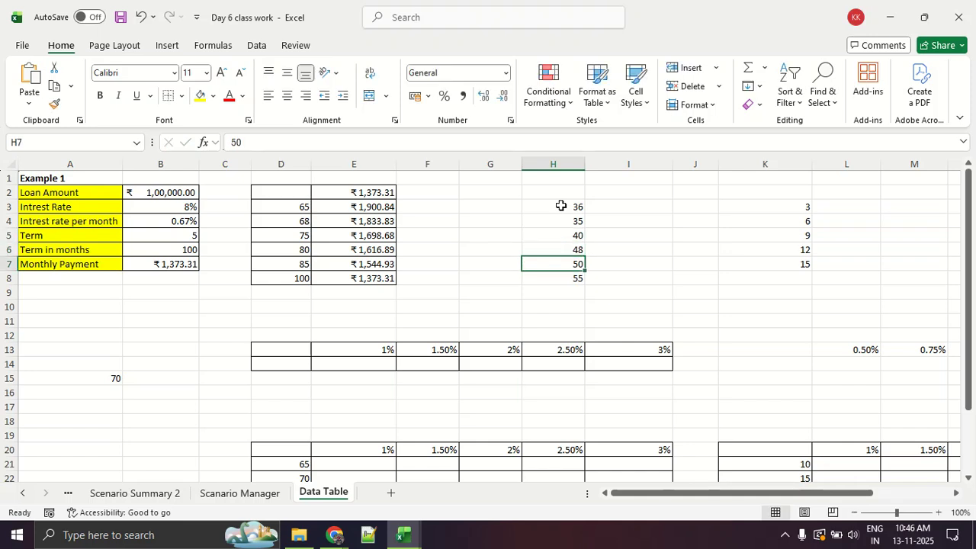
key("Up")
key("Up")
key("Up")
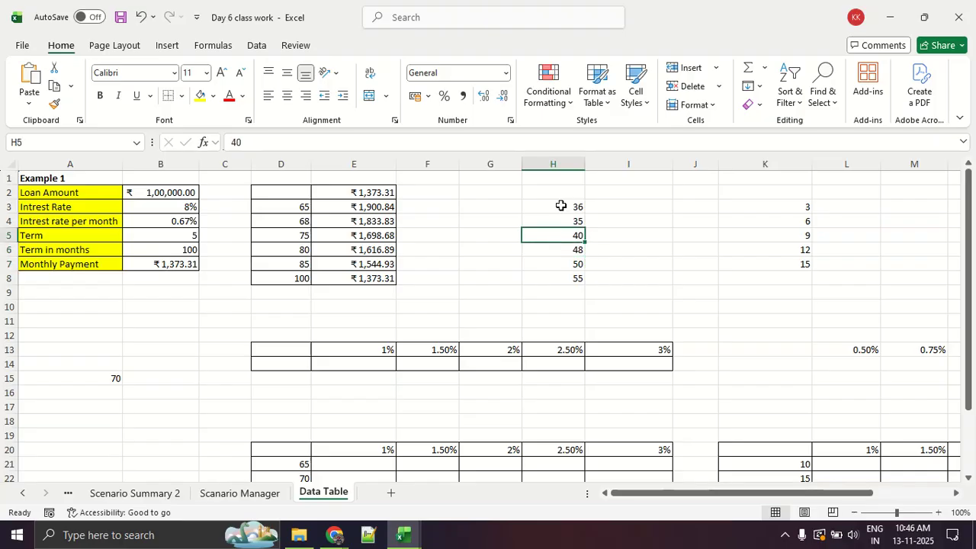
key("Down")
key("Down")
key("Down")
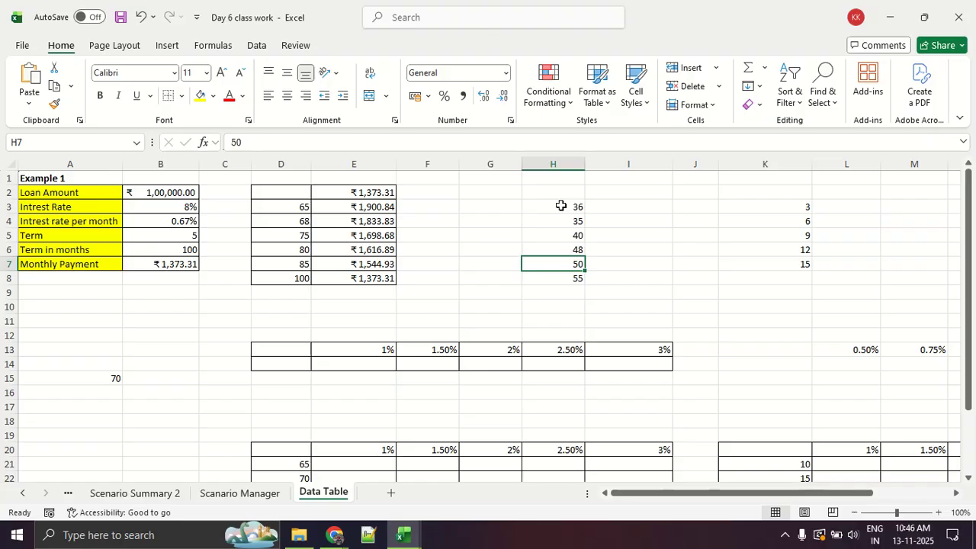
left_click(560, 206)
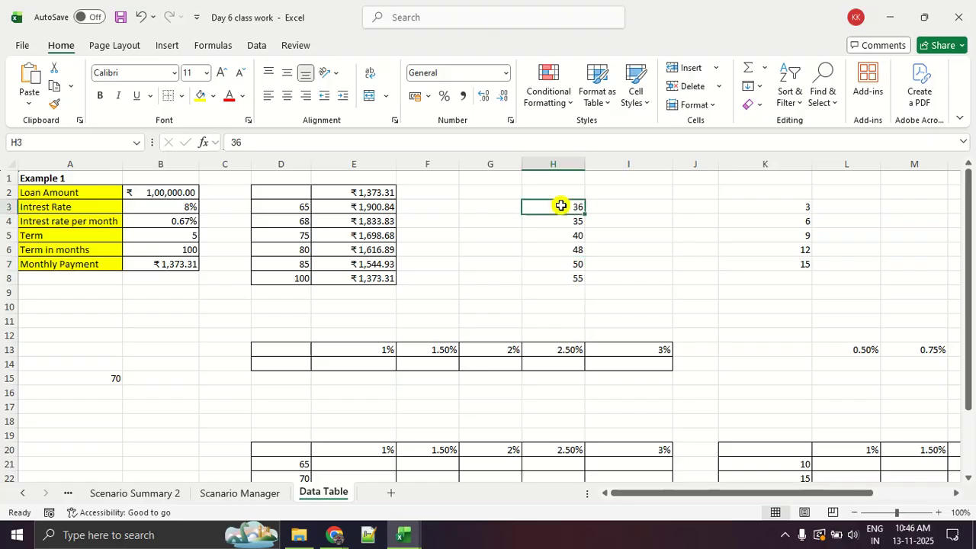
Enter the monthly payment formula =PMT(B4,B6,B2) in cell I2 above the empty result column.
left_click(641, 188)
type("=PMT")
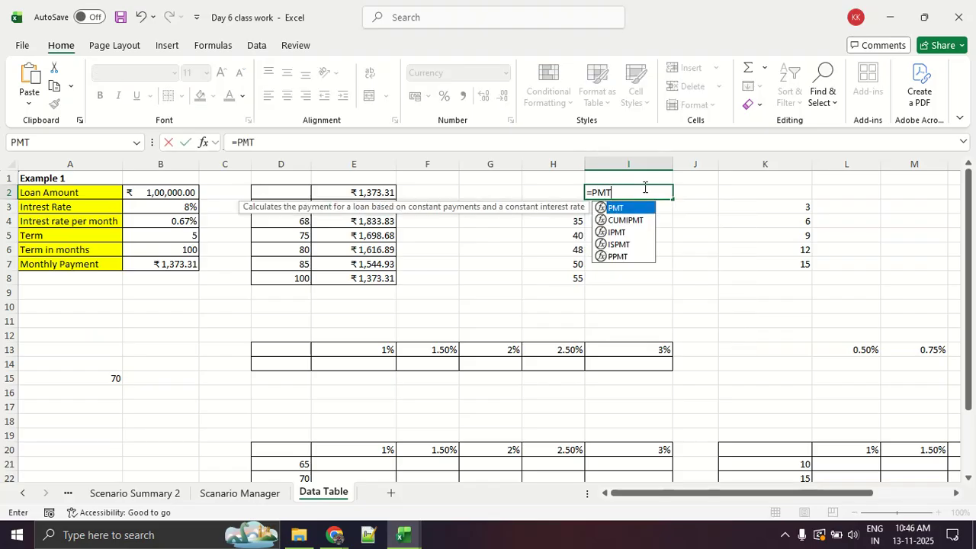
type("(")
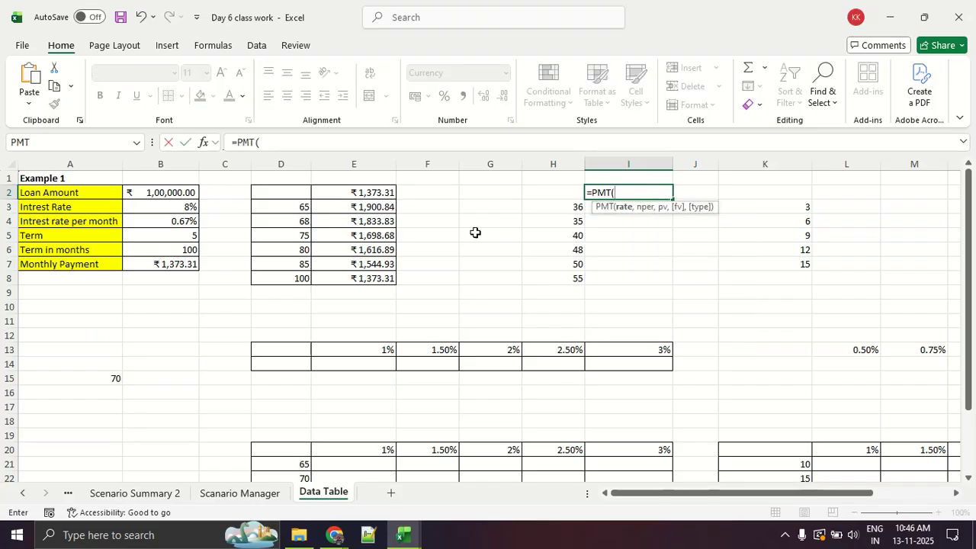
left_click(163, 221)
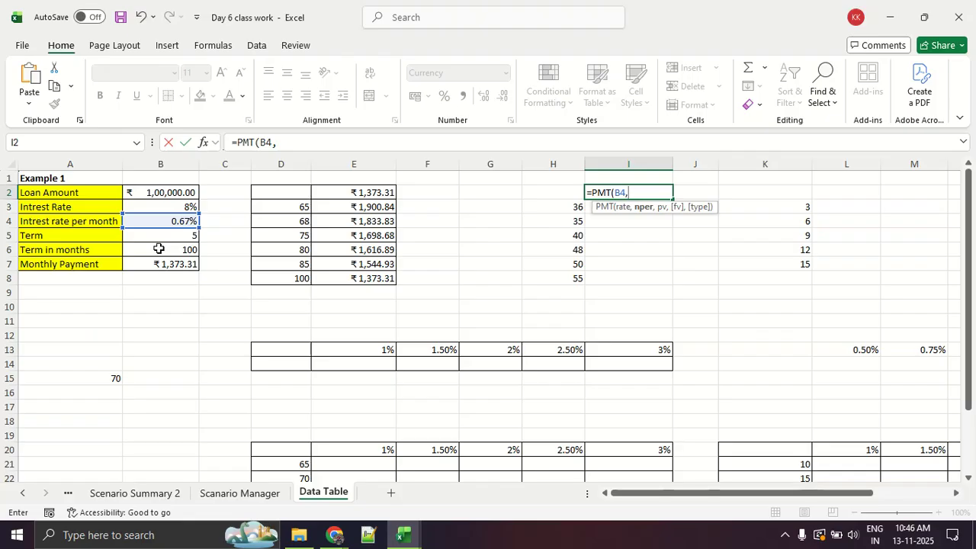
left_click(158, 248)
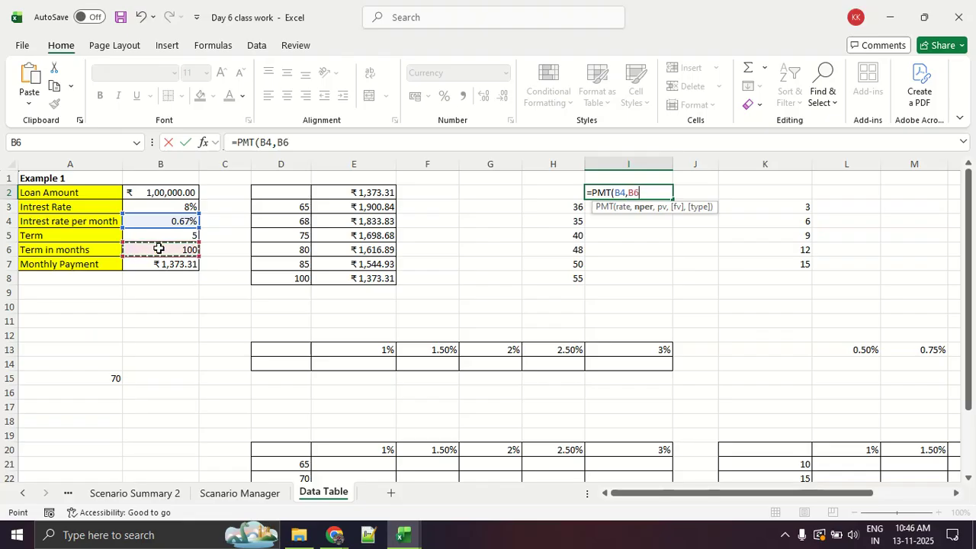
type(",")
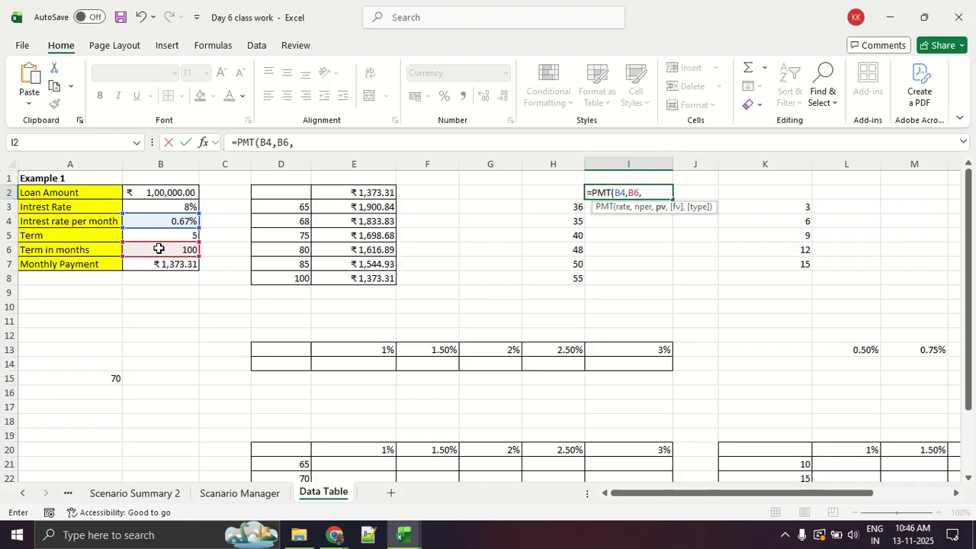
left_click(160, 194)
type(")")
key("Return")
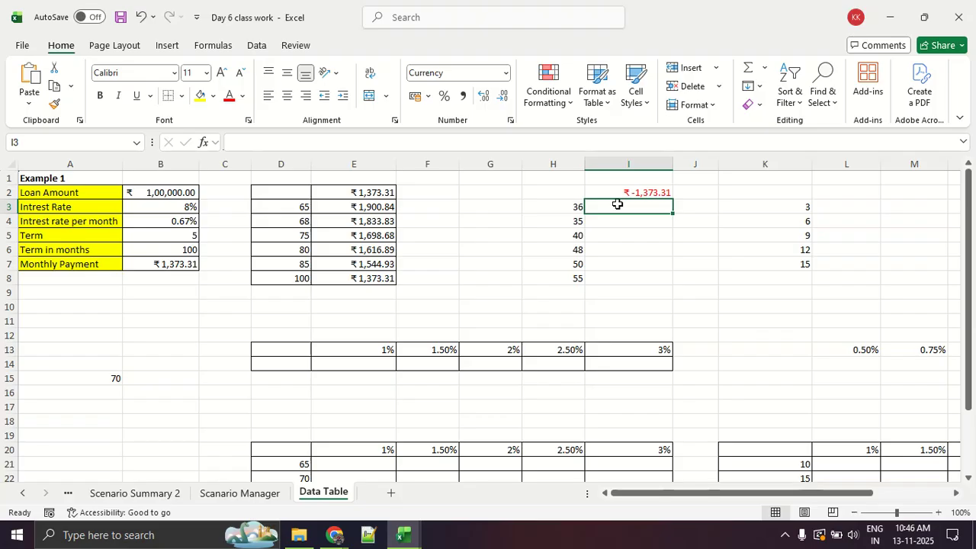
Select the range H2:I8, open the What-If Analysis Data Table dialog for it, and move the dialog off the range.
left_click(606, 193)
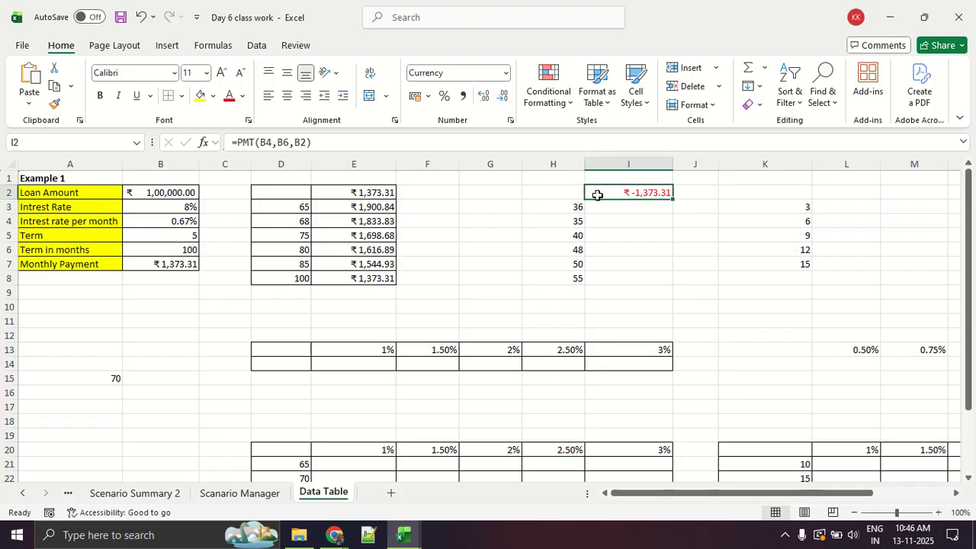
left_click_drag(562, 191, 599, 274)
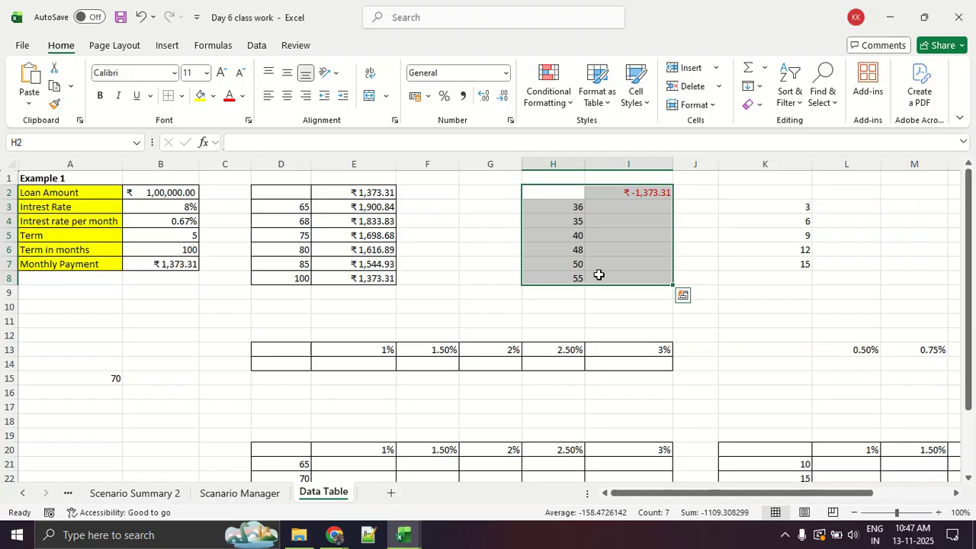
key("ctrl+1")
left_click(598, 275)
left_click_drag(667, 188, 524, 193)
mouse_move(446, 113)
left_mouse_down()
mouse_move(501, 294)
mouse_move(755, 136)
mouse_move(735, 102)
left_mouse_up()
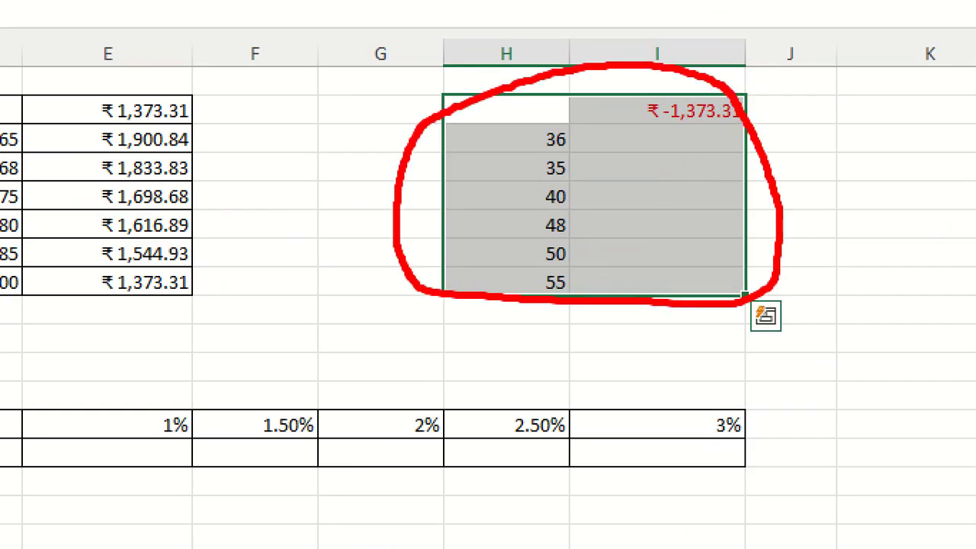
key("Escape")
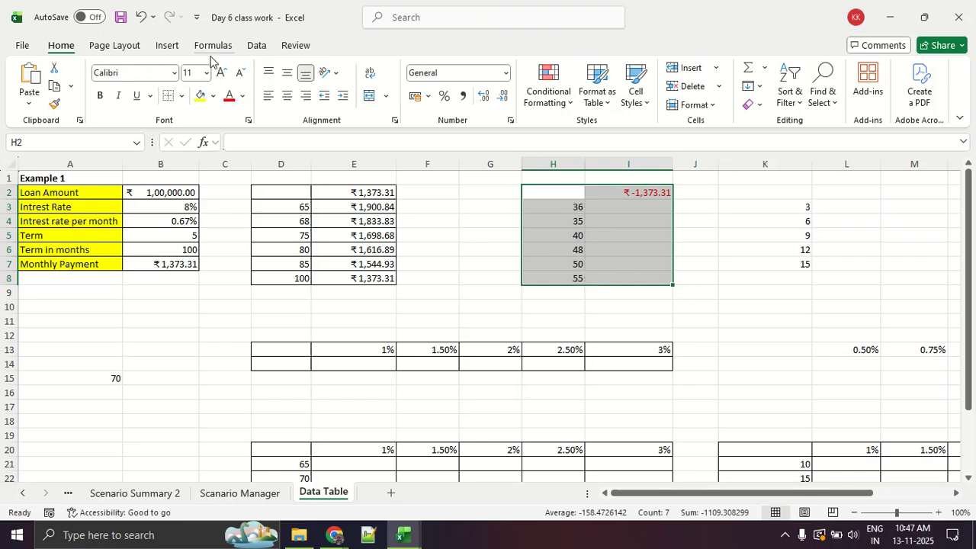
left_click(256, 46)
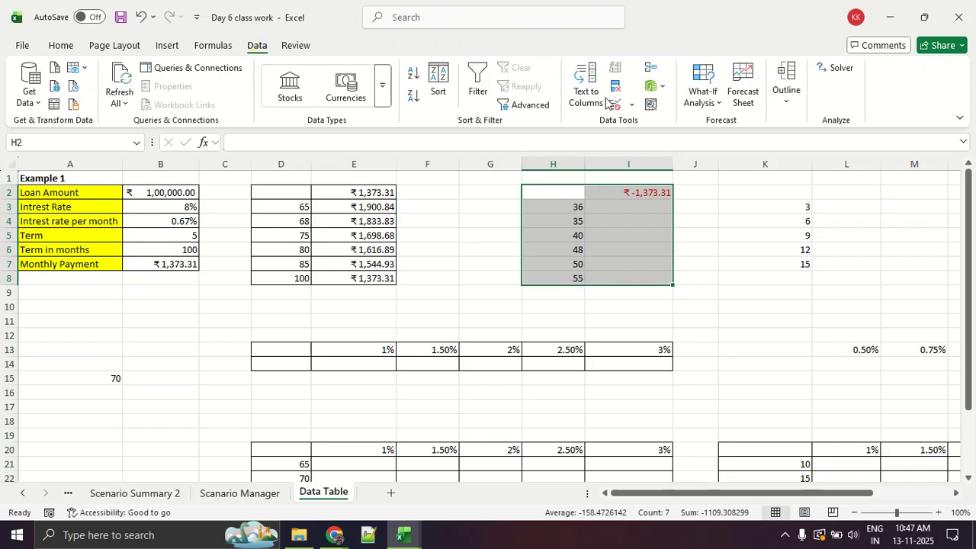
left_click(699, 98)
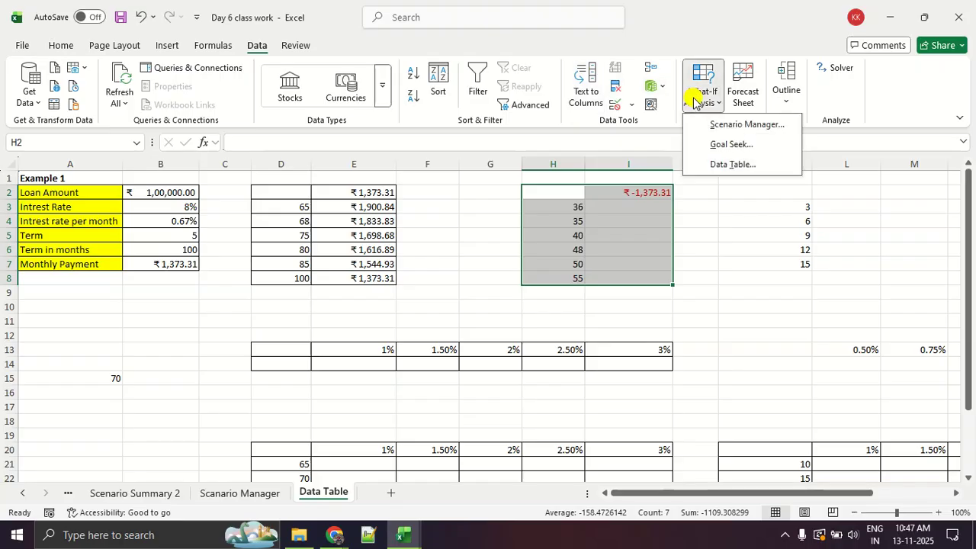
left_click(713, 163)
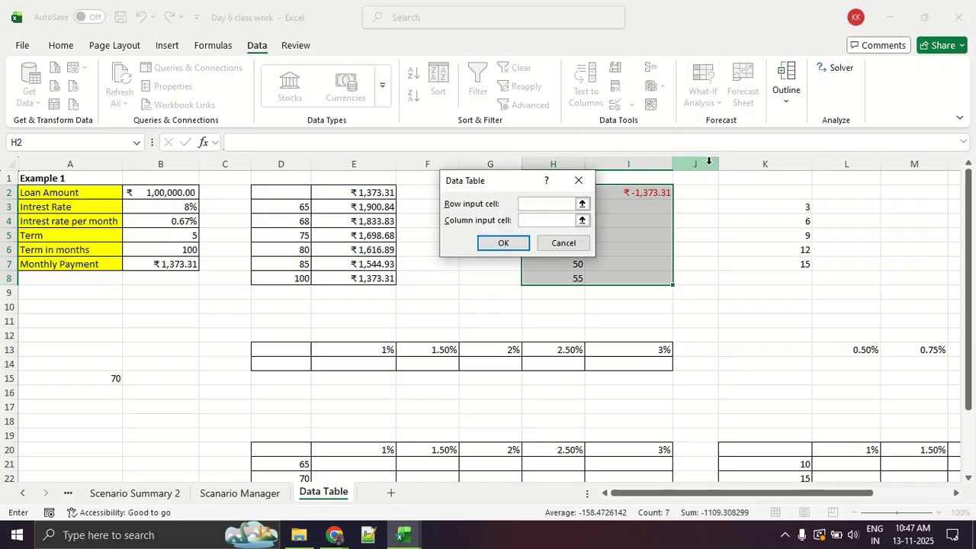
left_click_drag(506, 181, 777, 130)
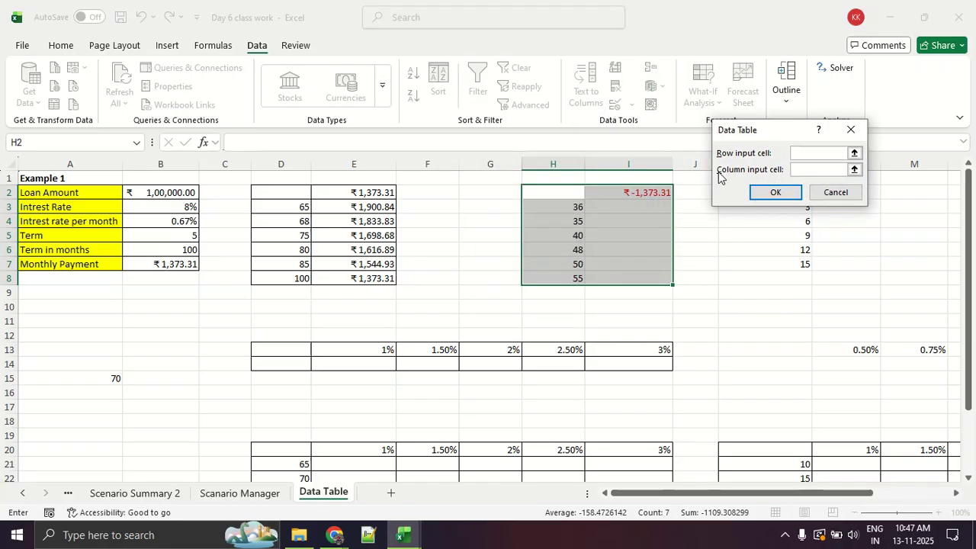
Create the data table in H2:I8 with $B$6 as the column input cell and no row input cell.
left_click(839, 169)
left_click(182, 247)
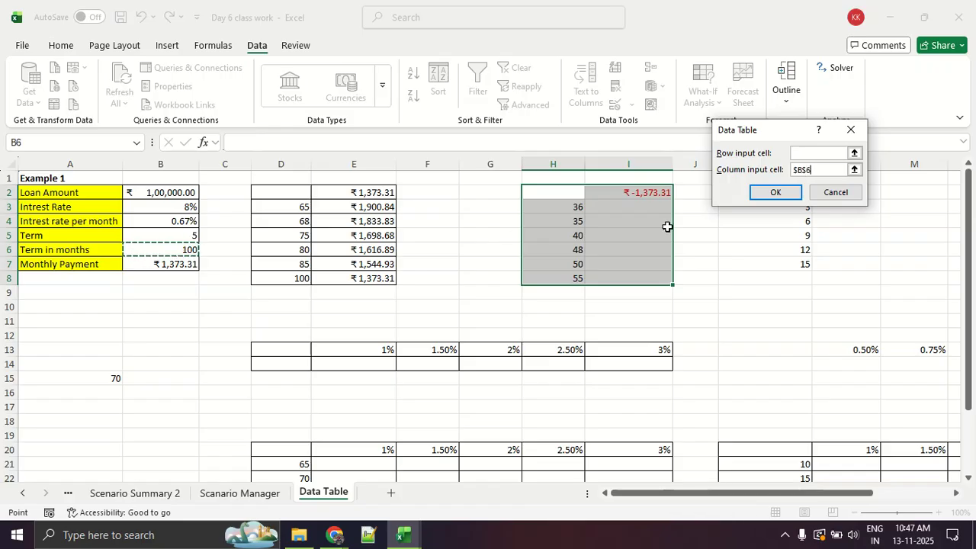
left_click(755, 192)
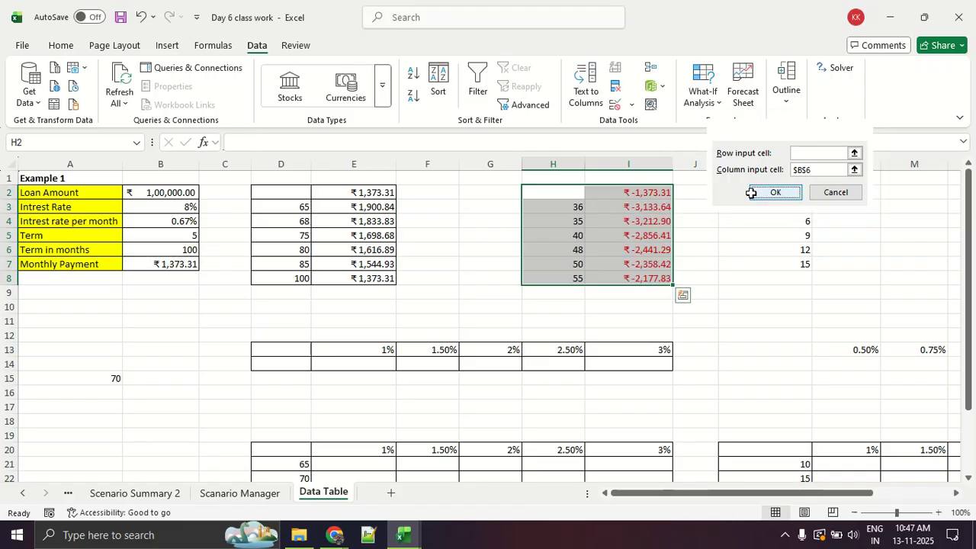
left_click(749, 276)
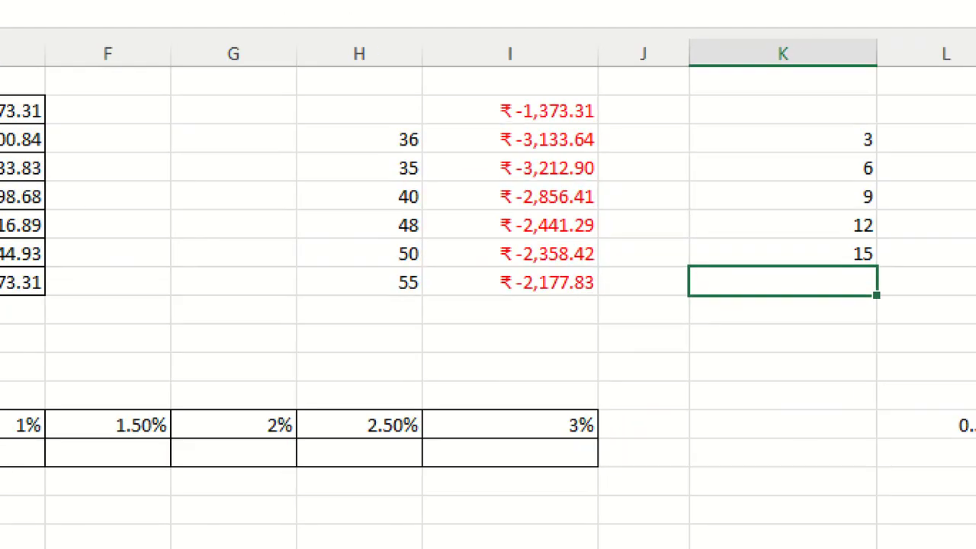
Examine the calculated payments in column I for the 36-month and 48-month terms.
left_click_drag(362, 150, 620, 141)
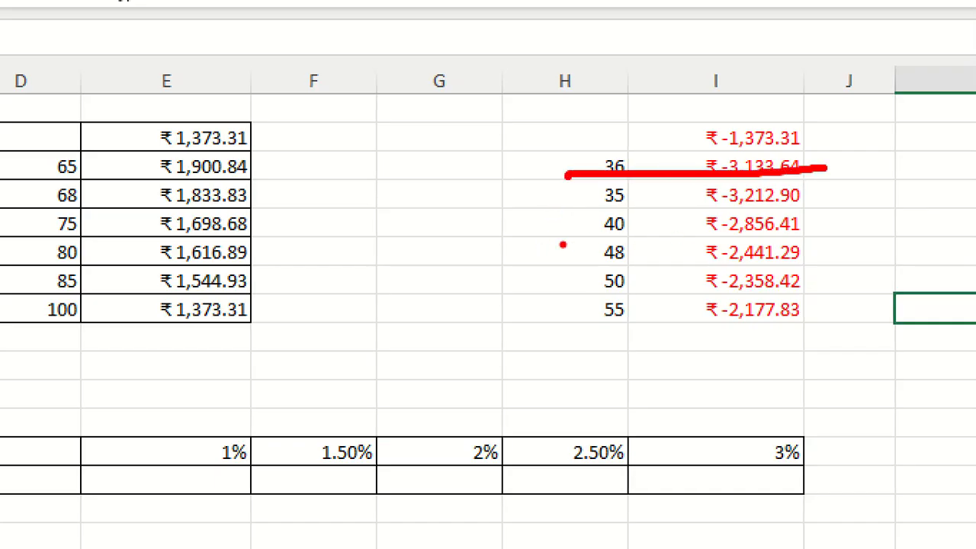
left_click_drag(575, 265, 862, 256)
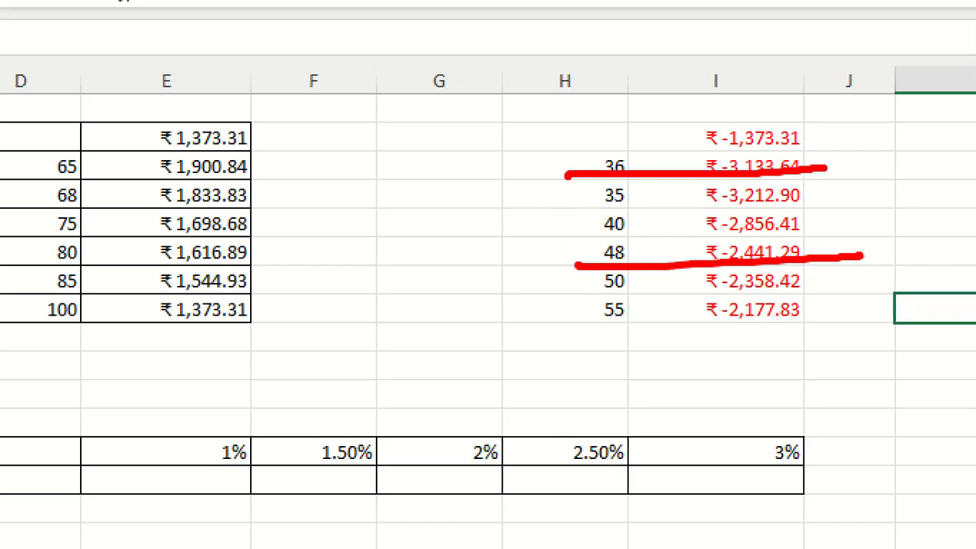
left_click_drag(588, 238, 962, 252)
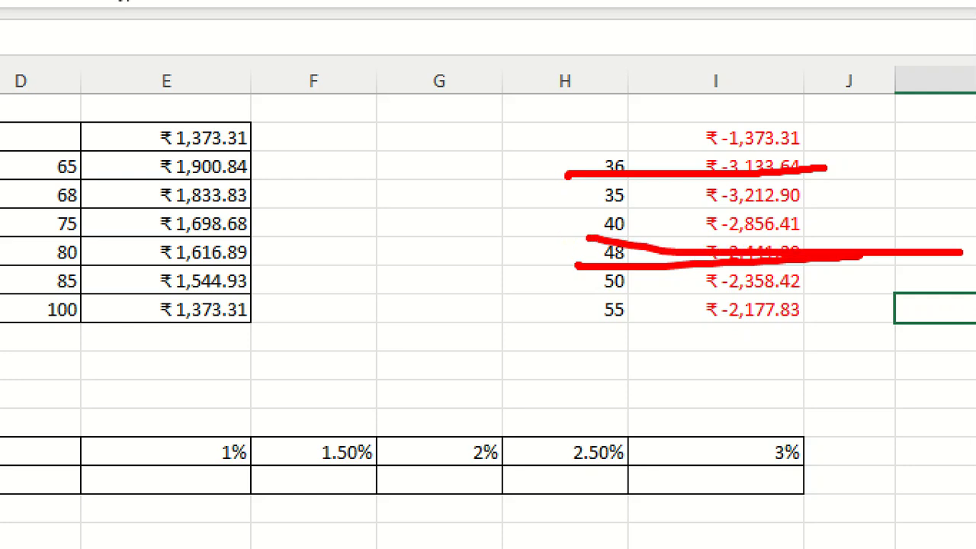
key("Escape")
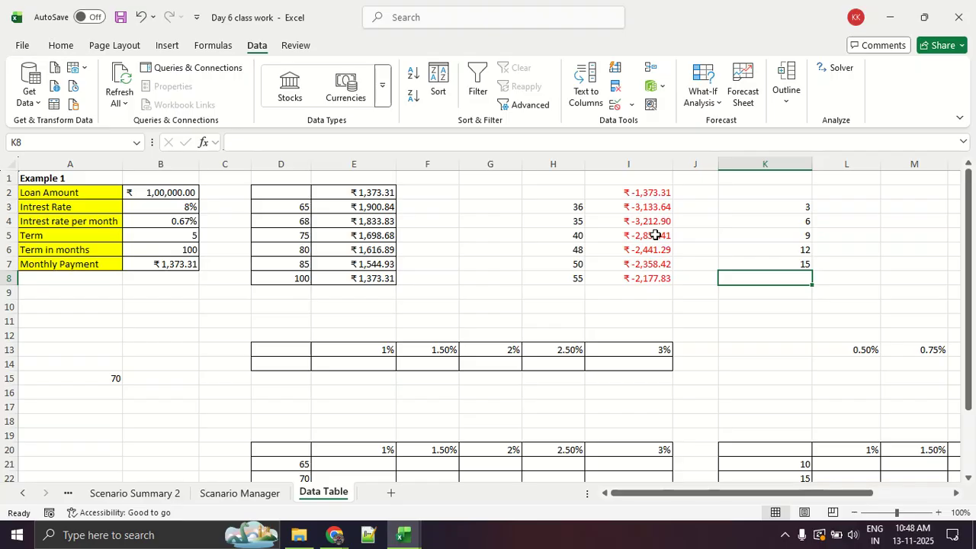
key("alt+Tab")
key("alt+Tab")
key("alt+Tab")
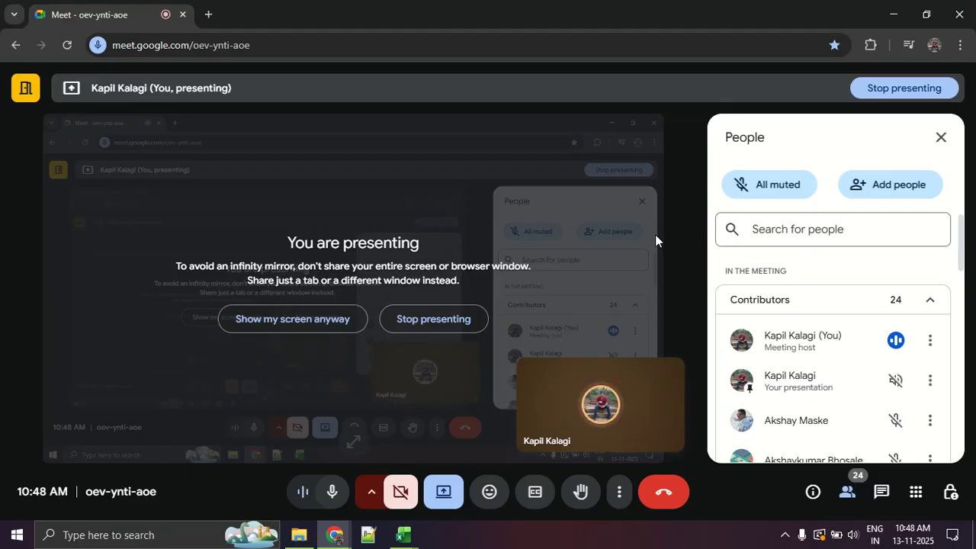
key("alt+Tab")
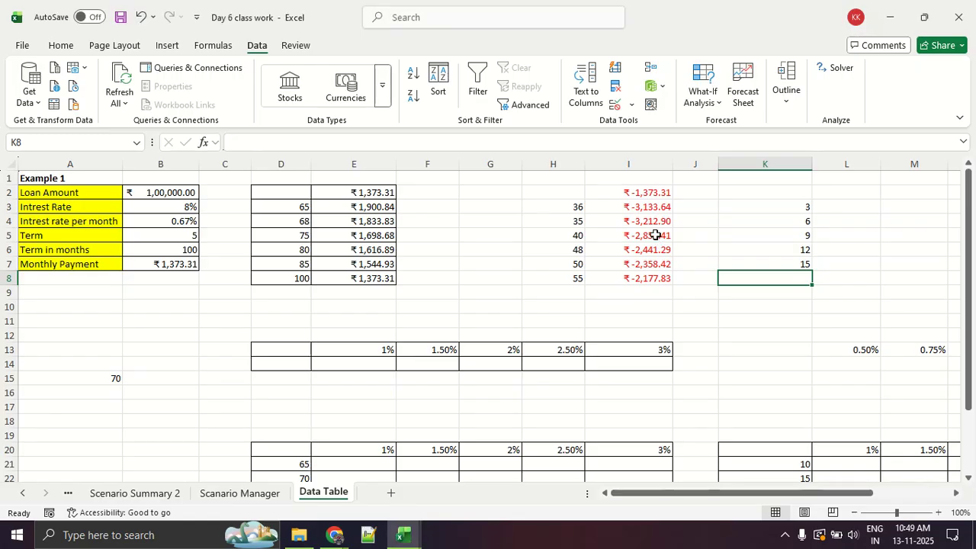
key("alt+Tab")
key("alt+Tab")
Check the formula in I2 and the 36-month payment row in H3:I3.
left_click(660, 194)
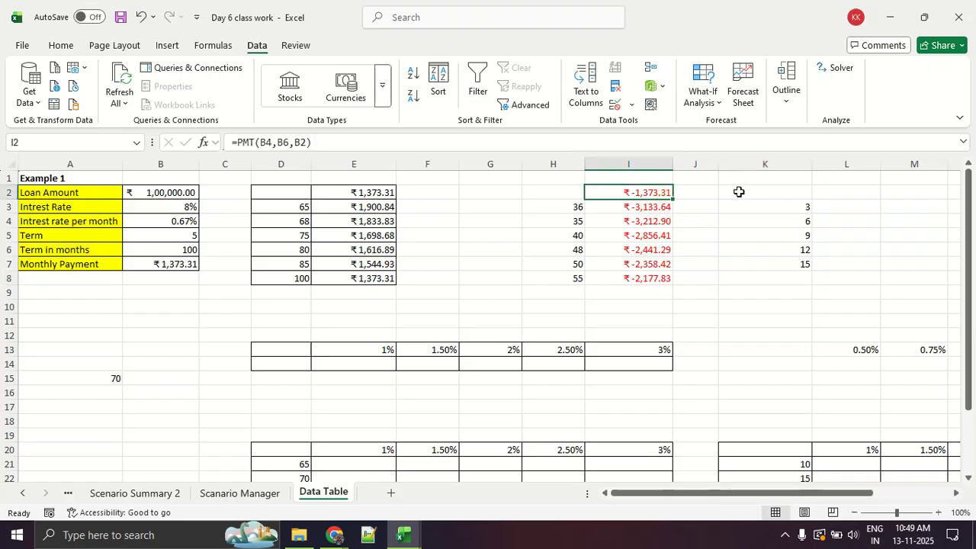
left_click_drag(572, 207, 668, 202)
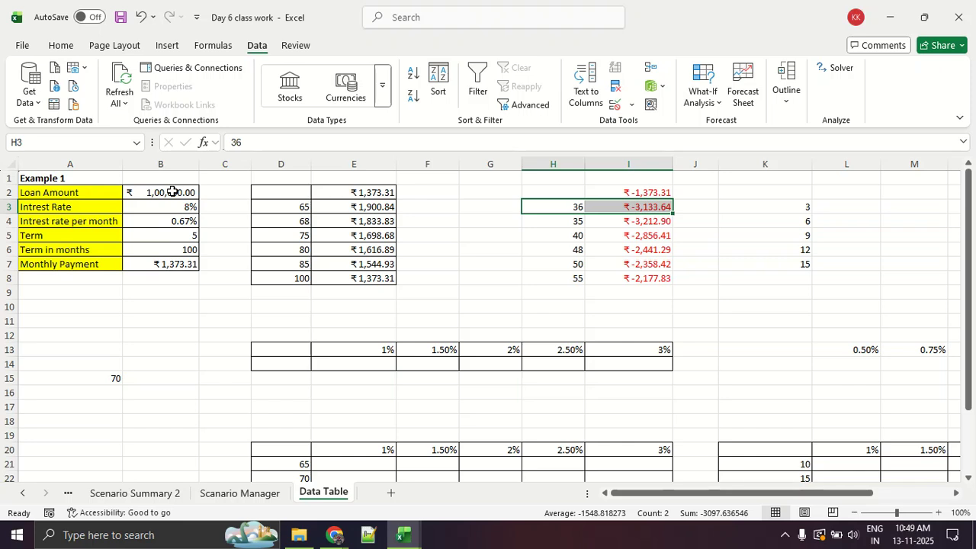
key("Down")
key("Up")
key("Right")
key("Right")
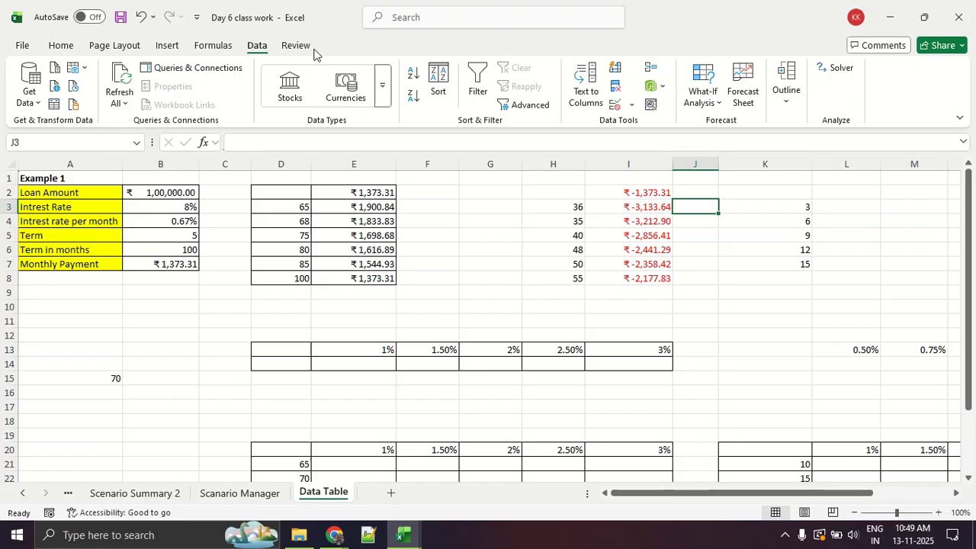
Browse the list of Financial functions that includes PMT, and close it without inserting any function.
left_click(213, 45)
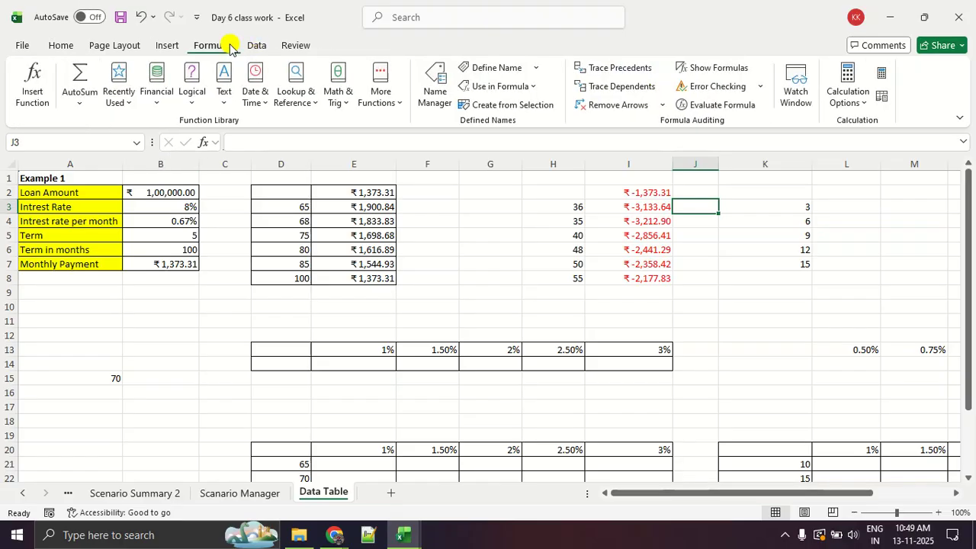
left_click(170, 101)
scroll(220, 342, "down", 9)
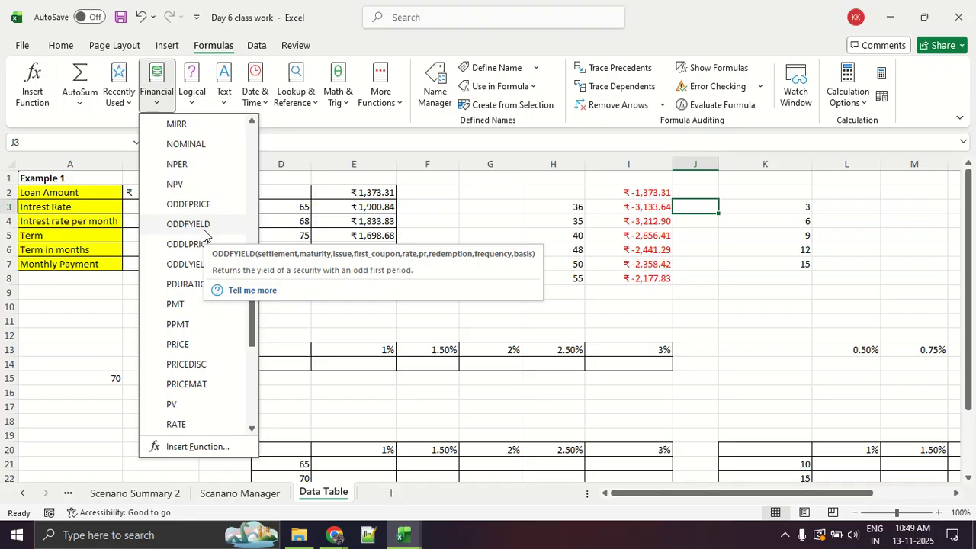
scroll(203, 235, "down", 5)
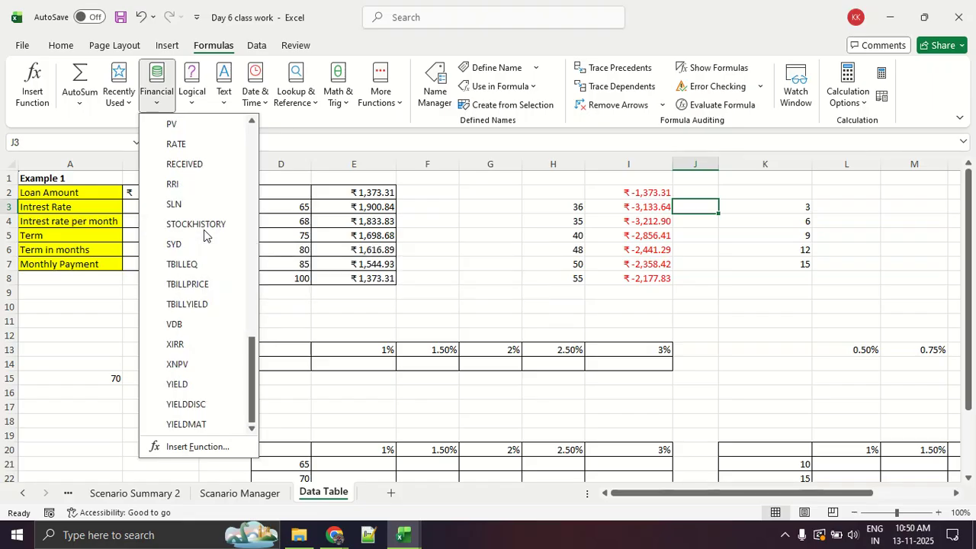
scroll(204, 235, "up", 5)
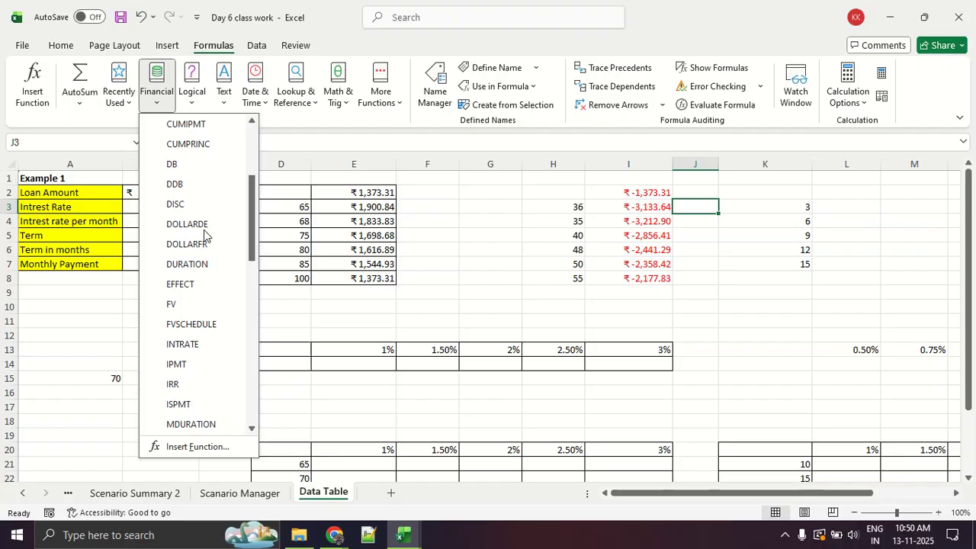
key("Escape")
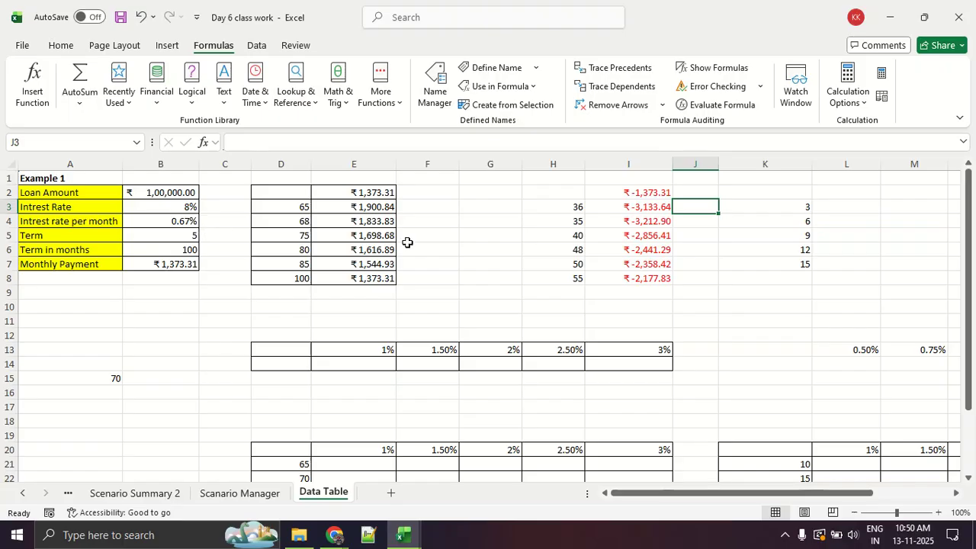
Apply All Borders to the range K2:L7 around the 3 to 15 month terms and their empty result column.
left_click(786, 209)
left_click_drag(786, 209, 784, 263)
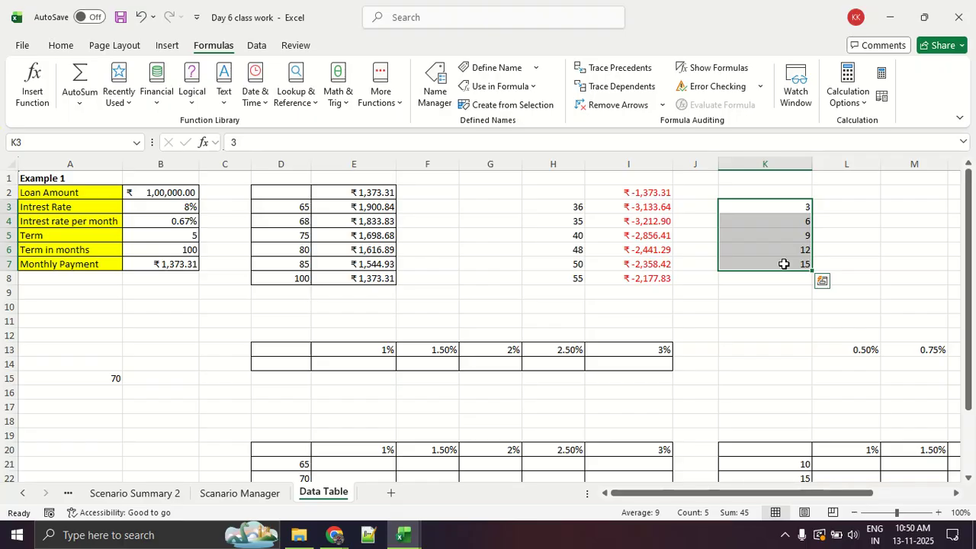
left_click(835, 191)
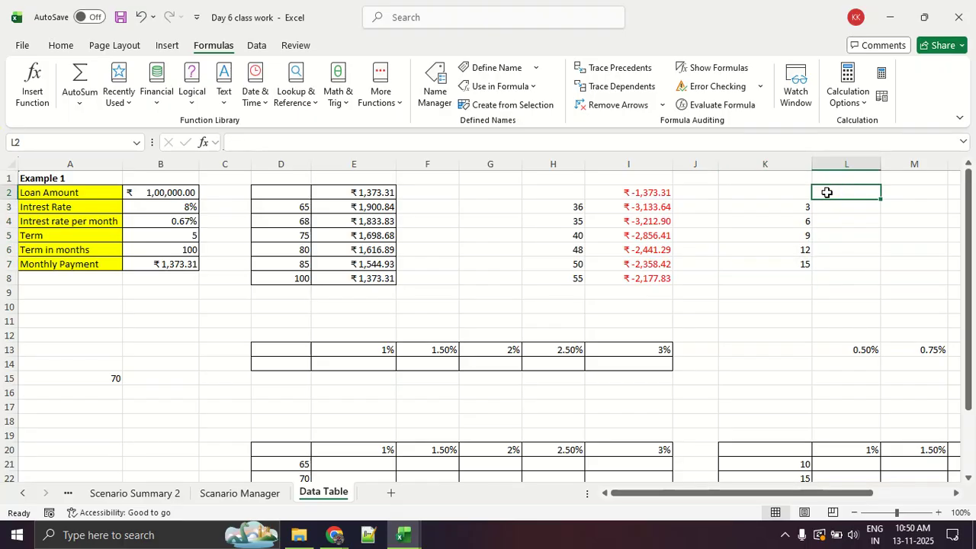
left_click_drag(789, 192, 823, 260)
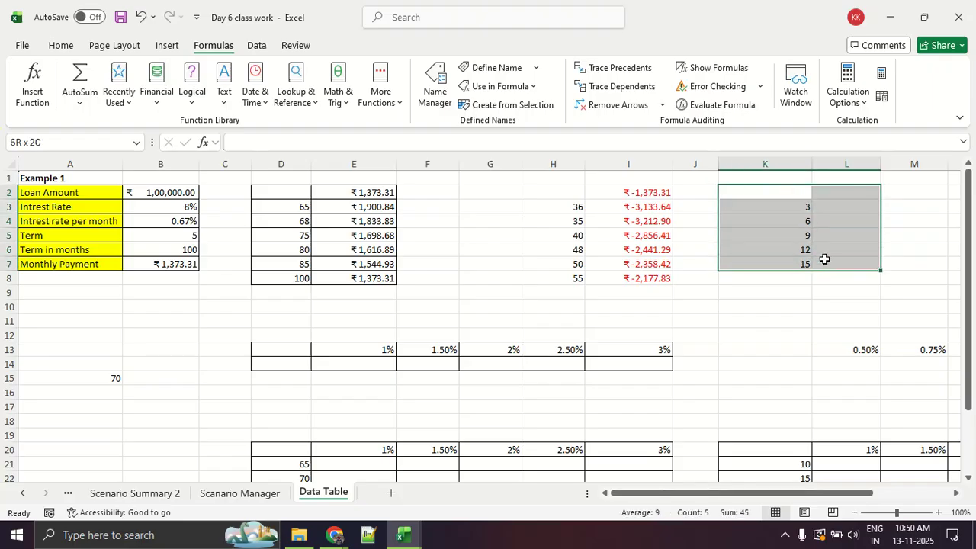
left_click(77, 51)
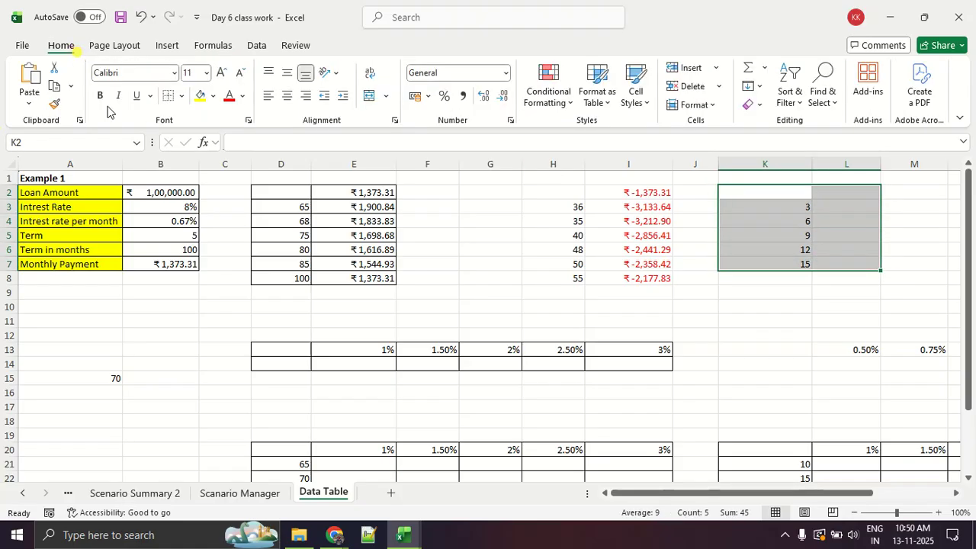
left_click(182, 96)
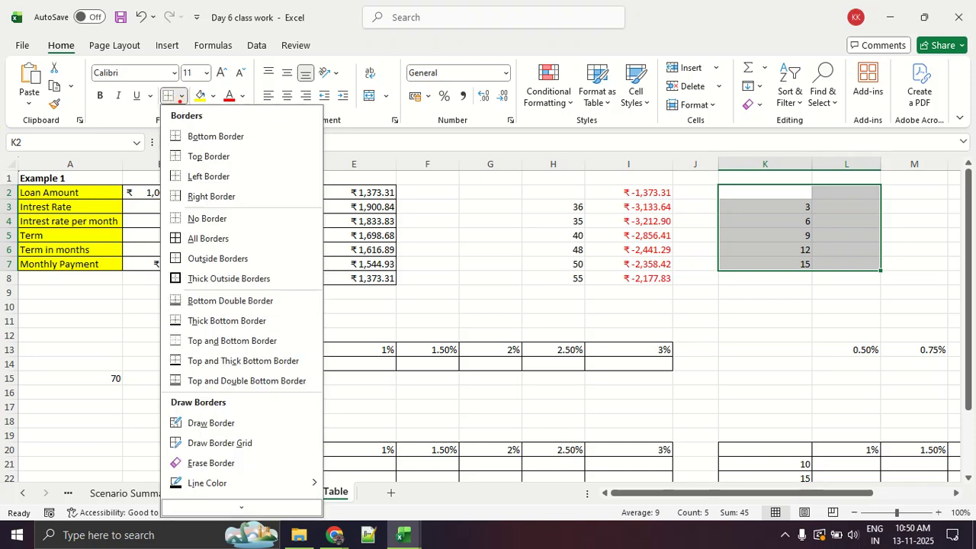
left_click_drag(61, 31, 62, 27)
mouse_move(196, 79)
left_mouse_down()
mouse_move(149, 106)
mouse_move(200, 79)
left_mouse_up()
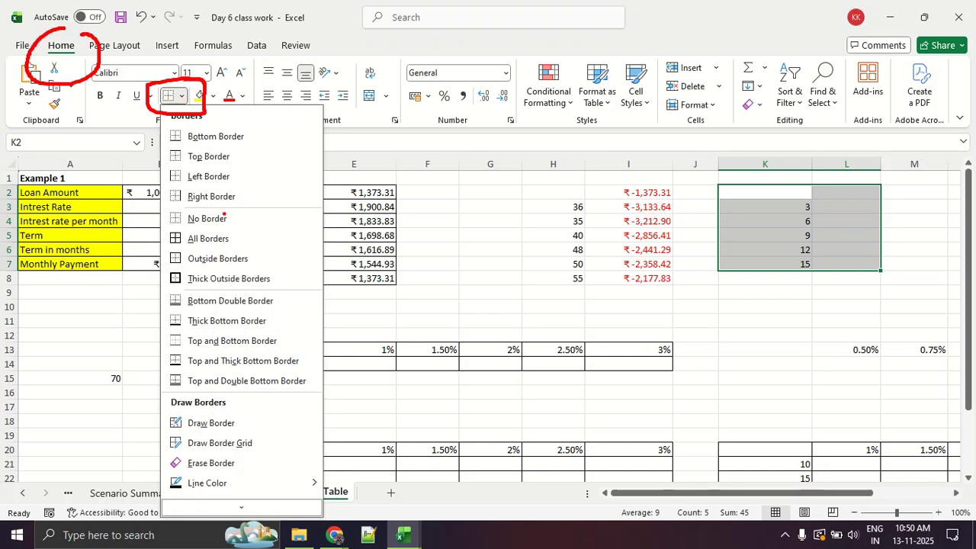
key("Escape")
left_click(184, 96)
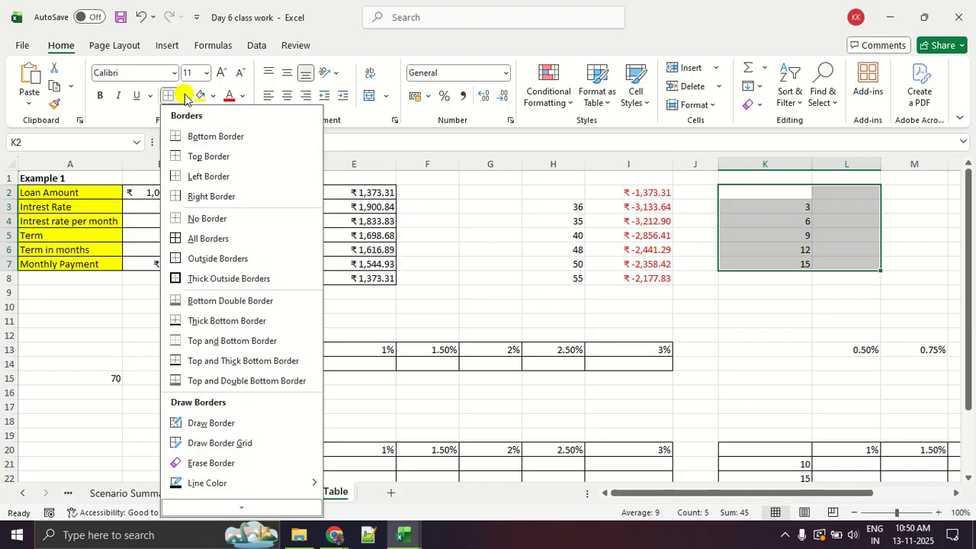
left_click(203, 237)
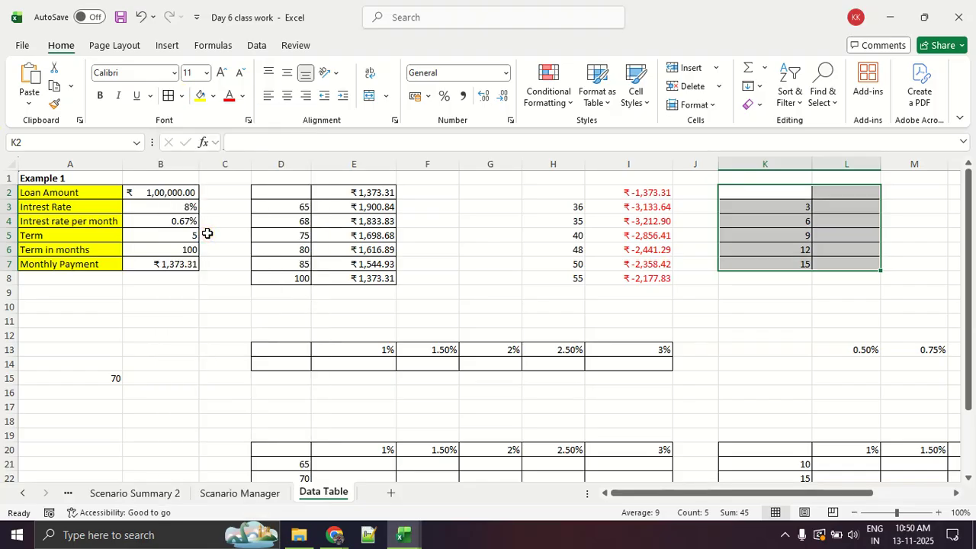
left_click(852, 279)
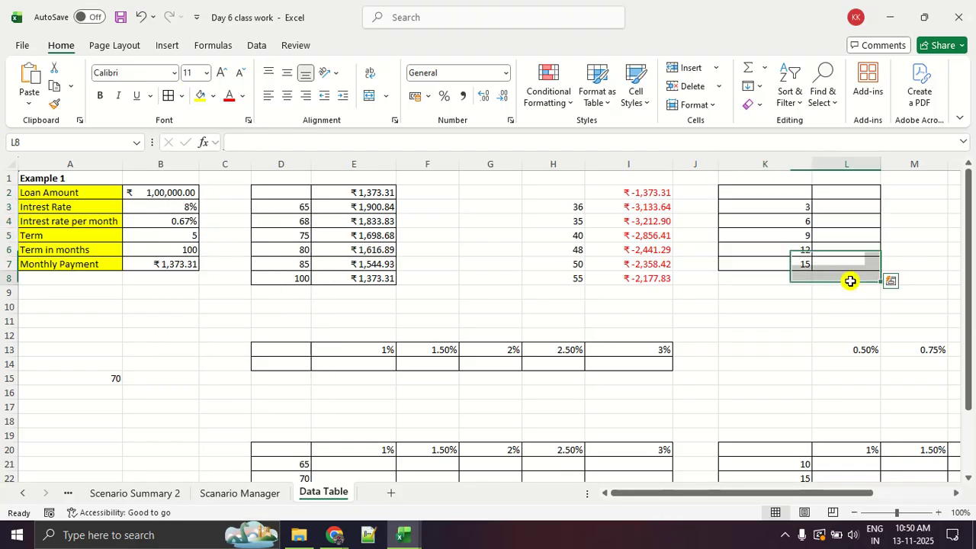
Link cell L2 above the empty result column to the monthly payment with the formula =B7.
left_click(794, 206)
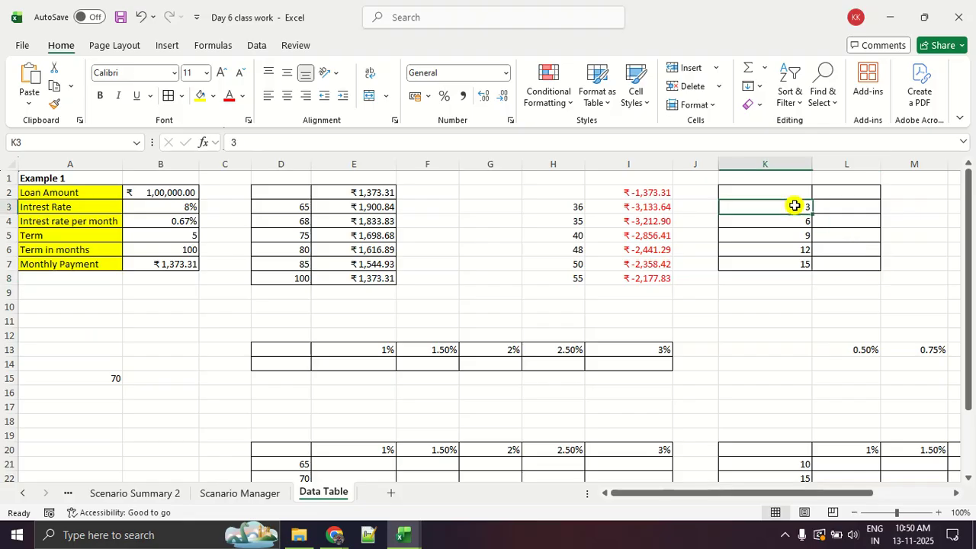
left_click(831, 193)
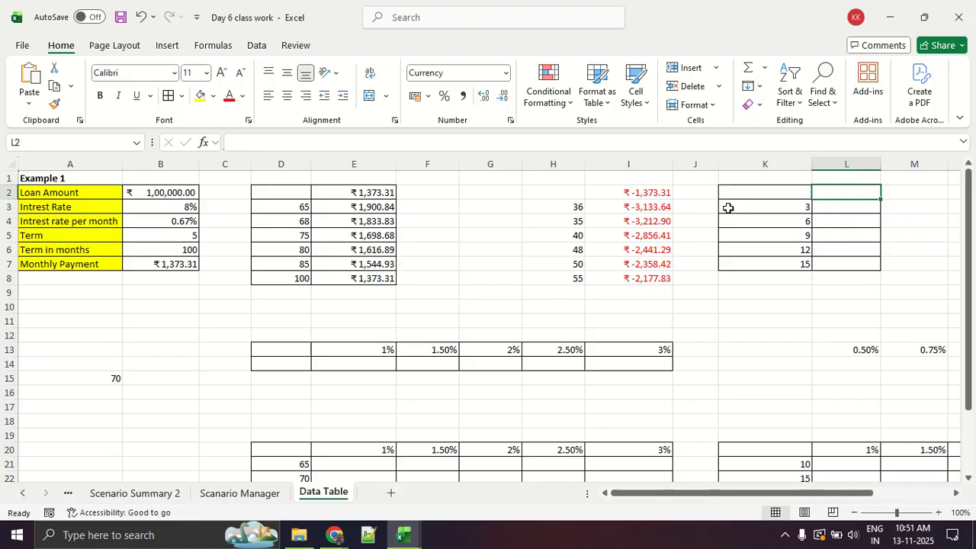
type("=")
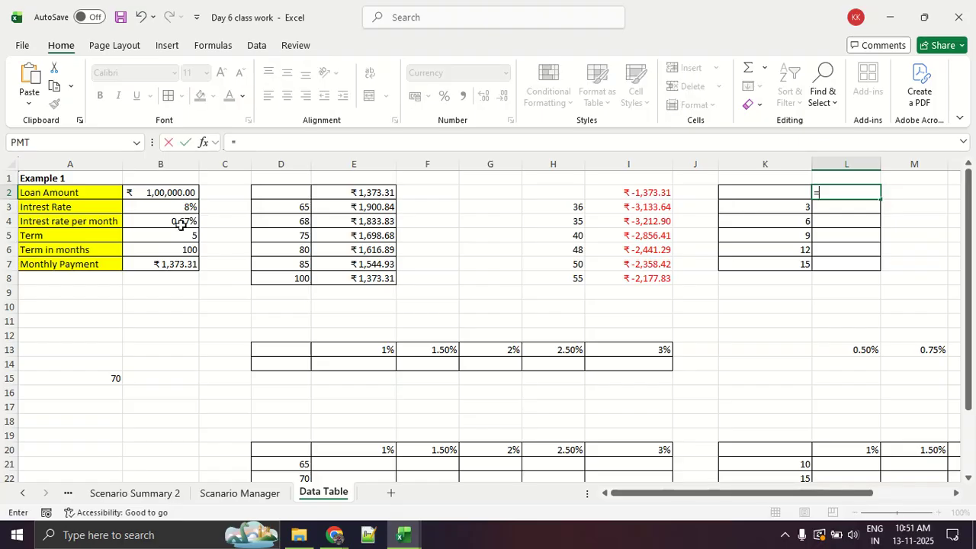
left_click(174, 262)
key("Return")
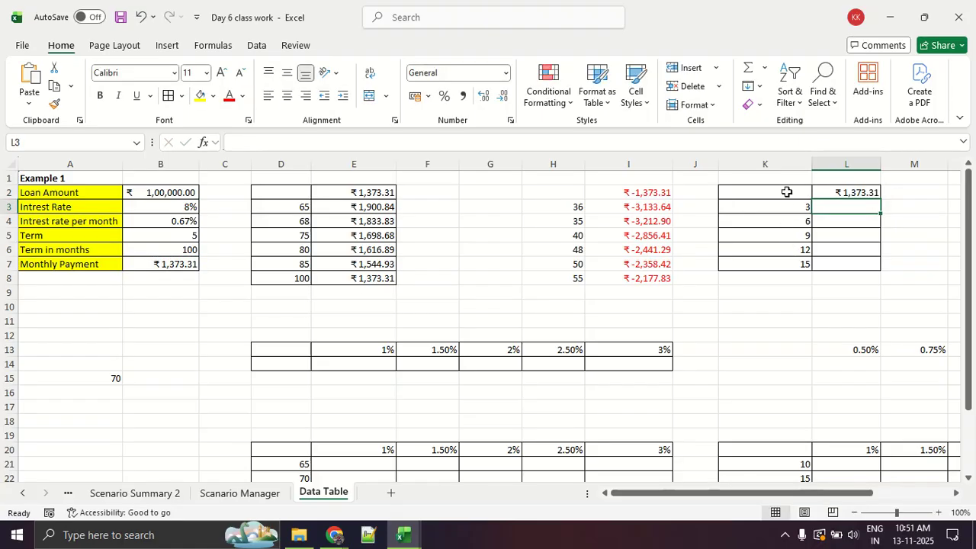
Create a What-If Analysis data table in K2:L7 with $B$6 as the column input cell and no row input cell.
left_click_drag(779, 184, 828, 264)
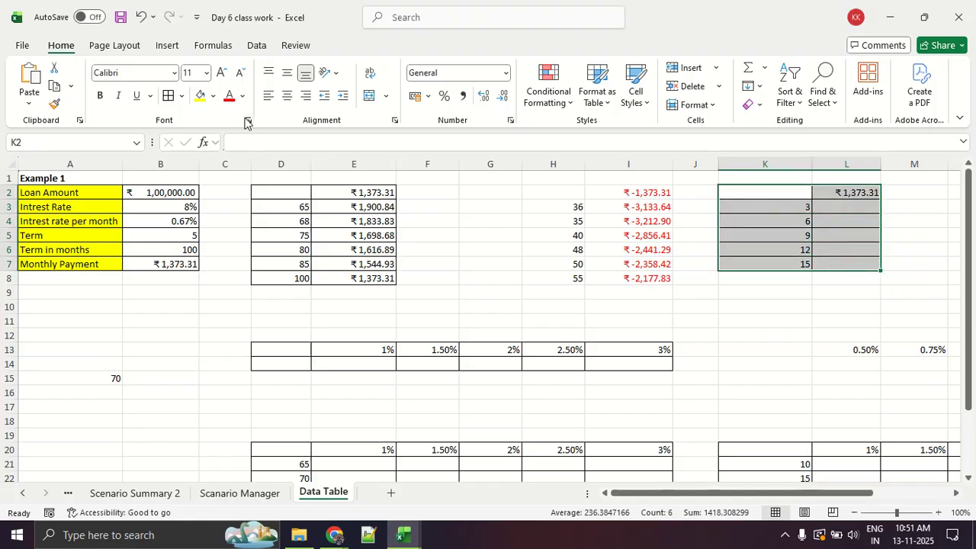
left_click(248, 42)
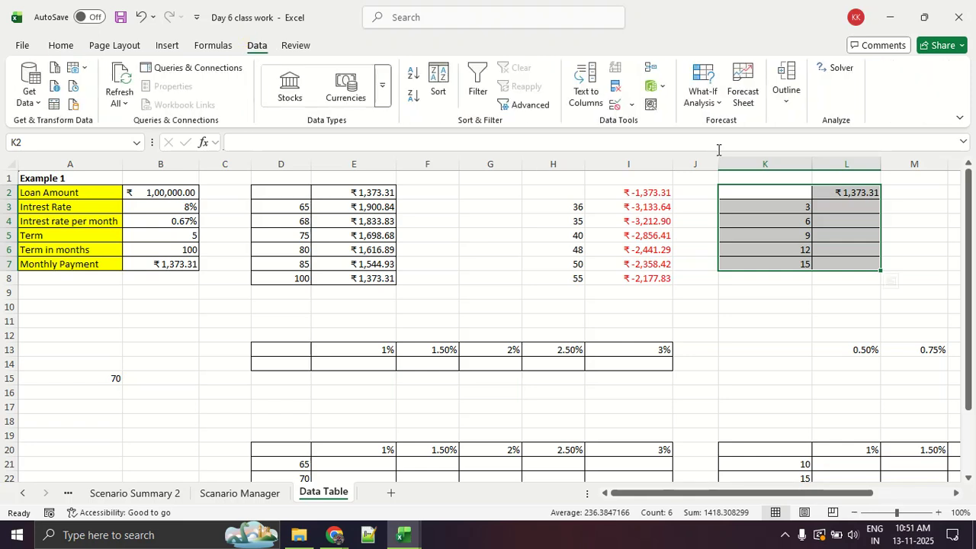
left_click(700, 98)
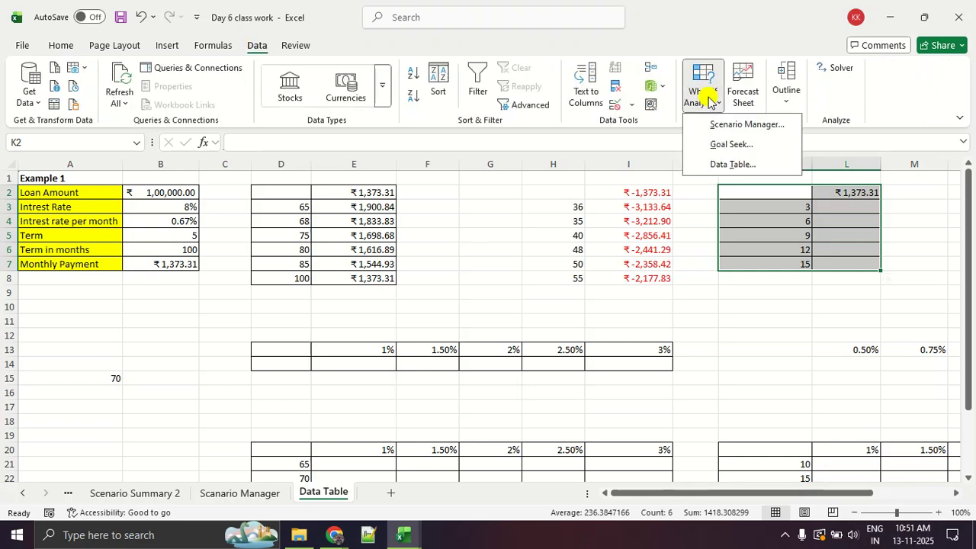
left_click(726, 163)
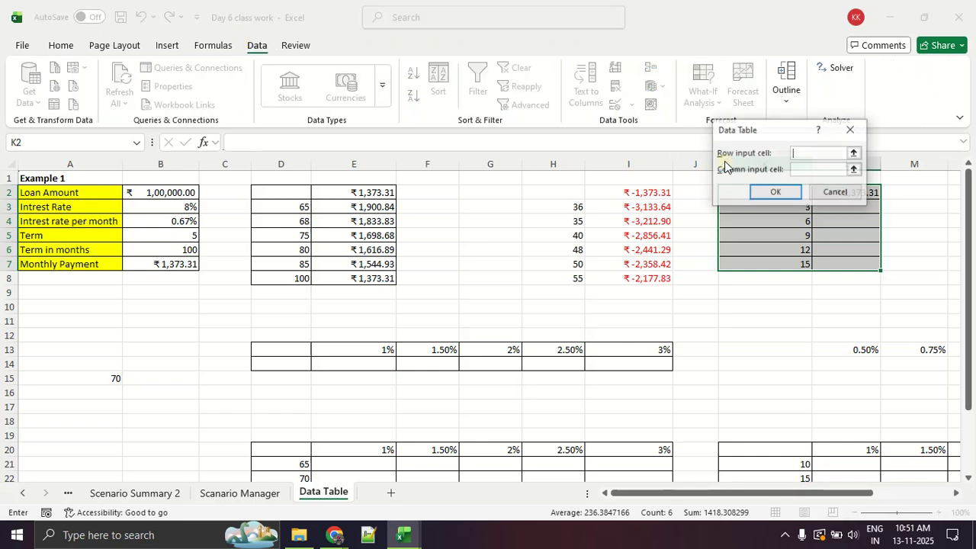
left_click(804, 169)
left_click(781, 192)
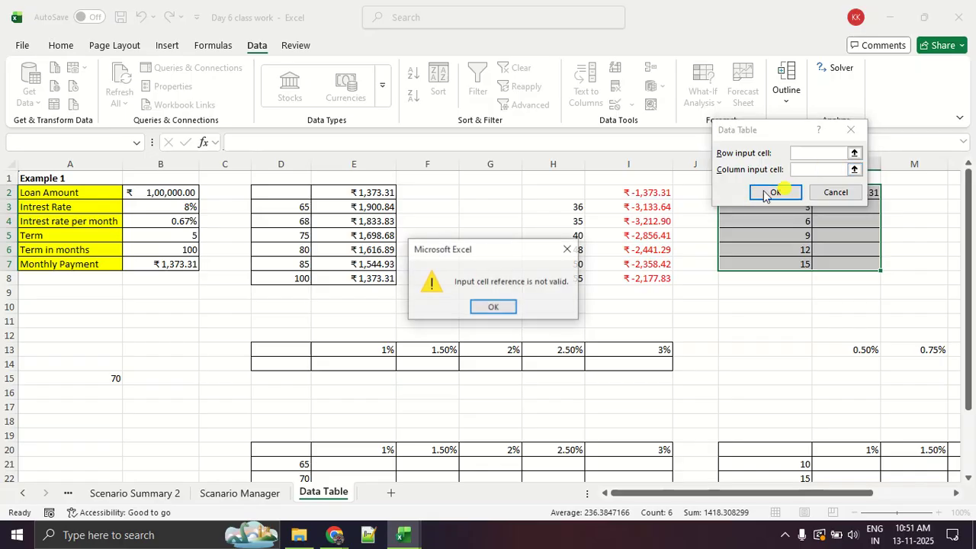
left_click(492, 306)
left_click(822, 170)
left_click(178, 248)
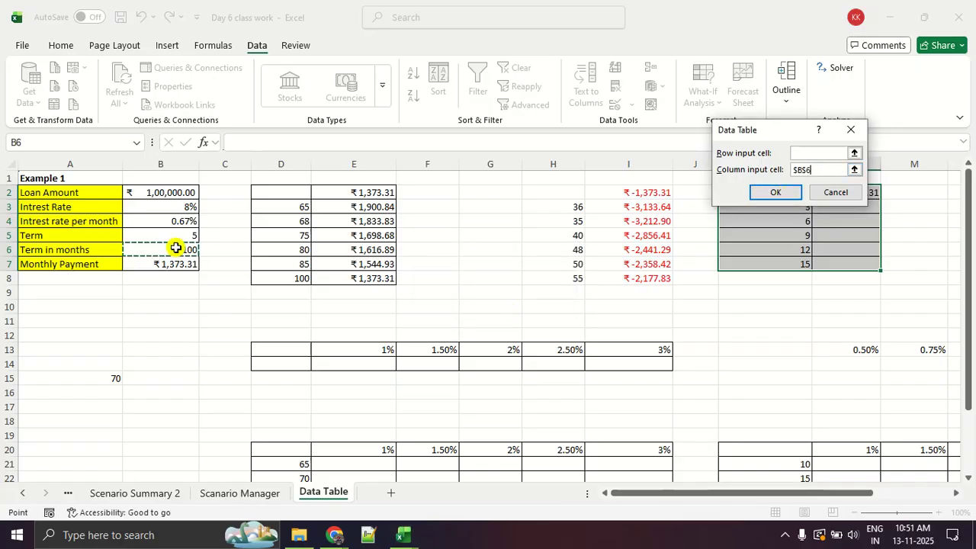
left_click(776, 193)
left_click(790, 303)
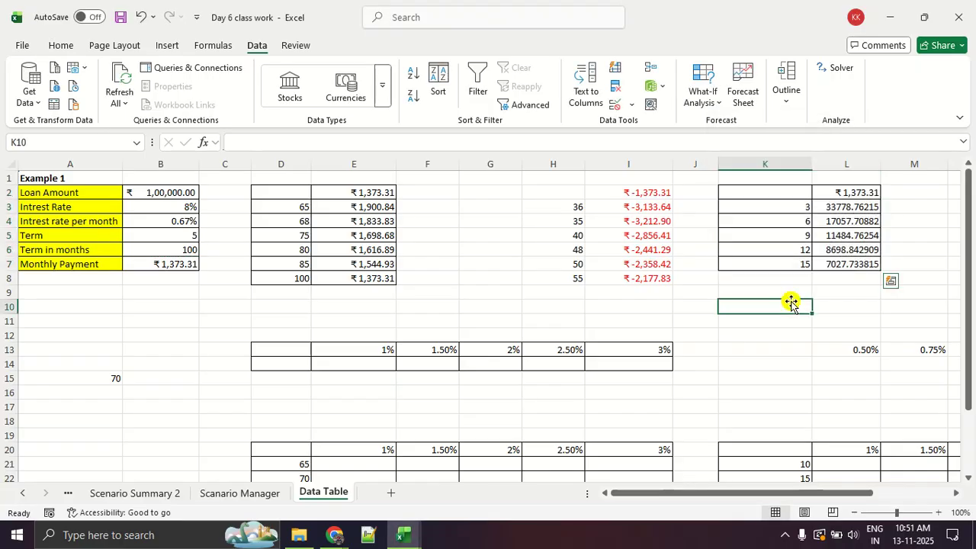
Examine the calculated payments in column L for the 3, 6, 9, 12 and 15 month terms.
key("ctrl+1")
left_click(869, 214)
left_click_drag(681, 207, 975, 210)
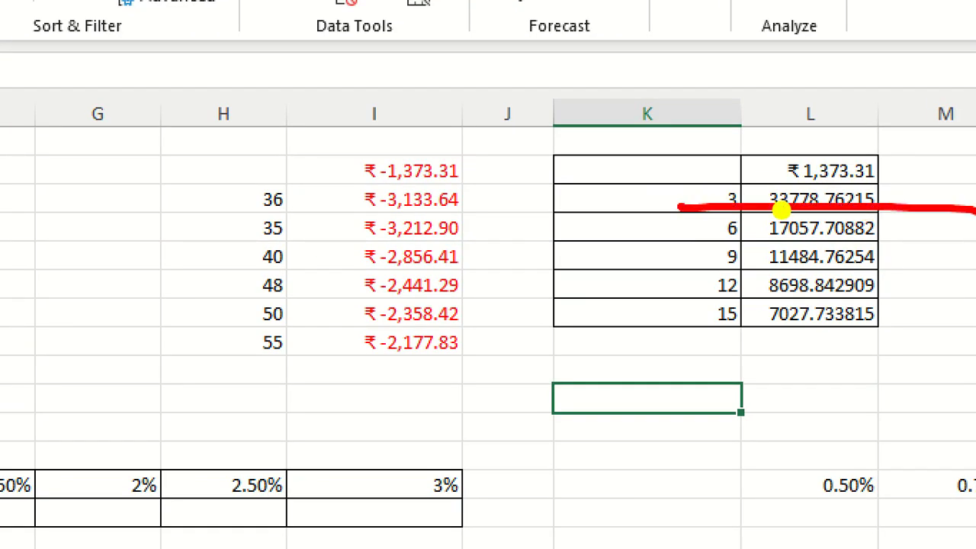
left_click_drag(669, 244, 975, 243)
left_click_drag(681, 268, 975, 269)
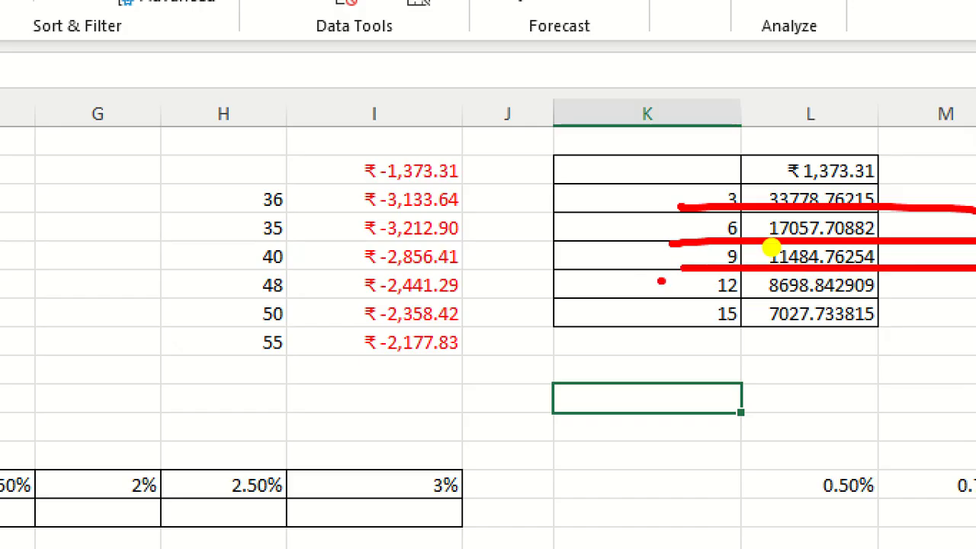
left_click_drag(661, 283, 975, 284)
left_click_drag(587, 342, 975, 324)
key("Escape")
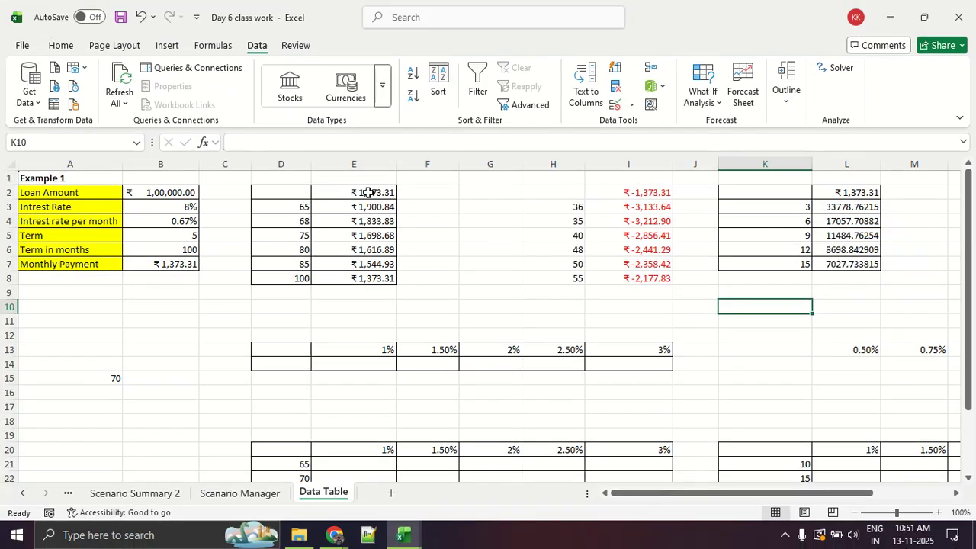
scroll(368, 192, "down", 2)
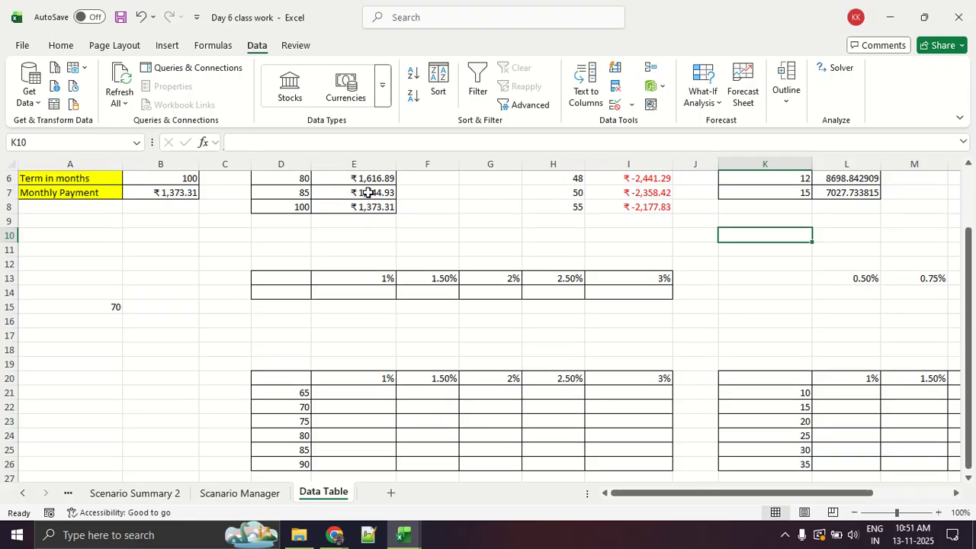
Examine the horizontal row of 1% to 3% interest rates in E13:I13 and compare it with the vertical terms in D3:D8.
left_click_drag(375, 278, 638, 283)
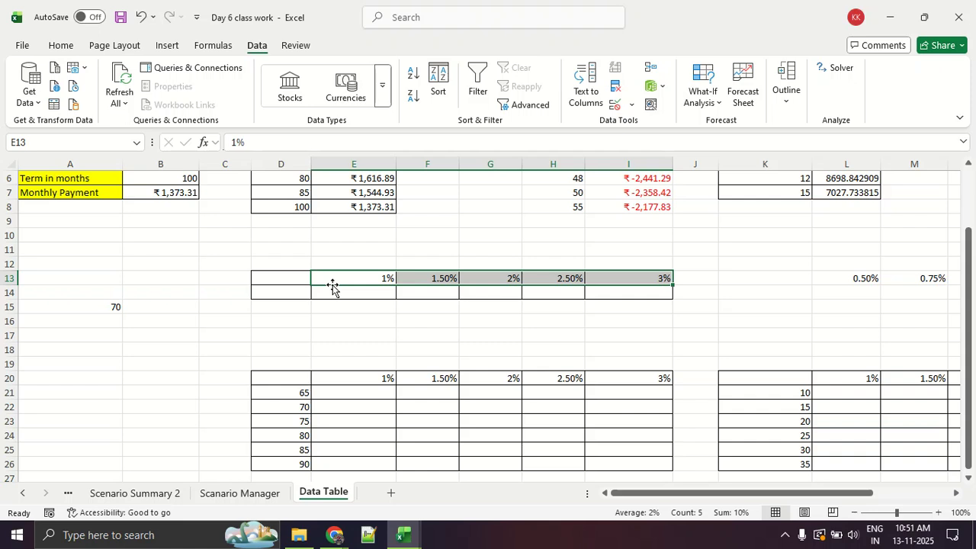
scroll(296, 308, "up", 2)
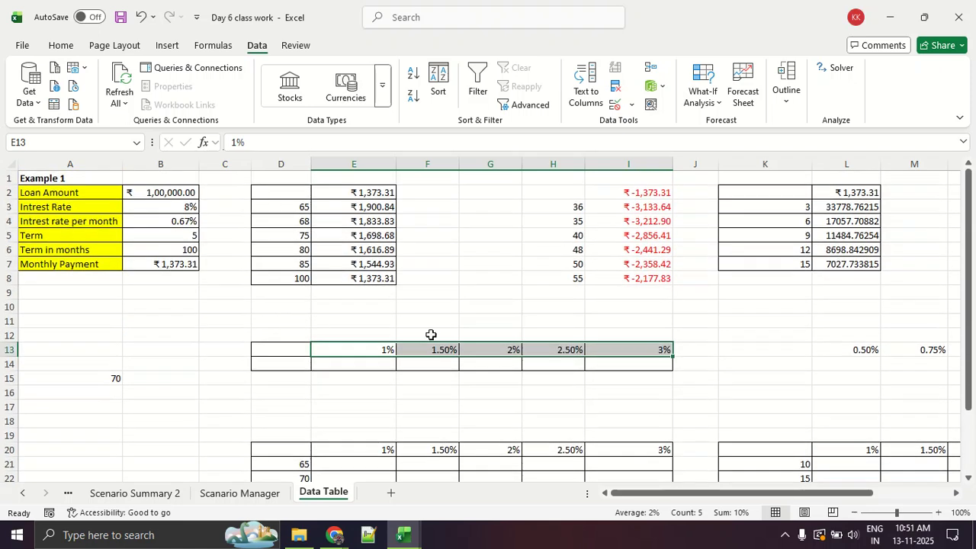
left_click(438, 334)
left_click(347, 355)
left_click_drag(347, 355, 639, 349)
left_click_drag(304, 204, 310, 283)
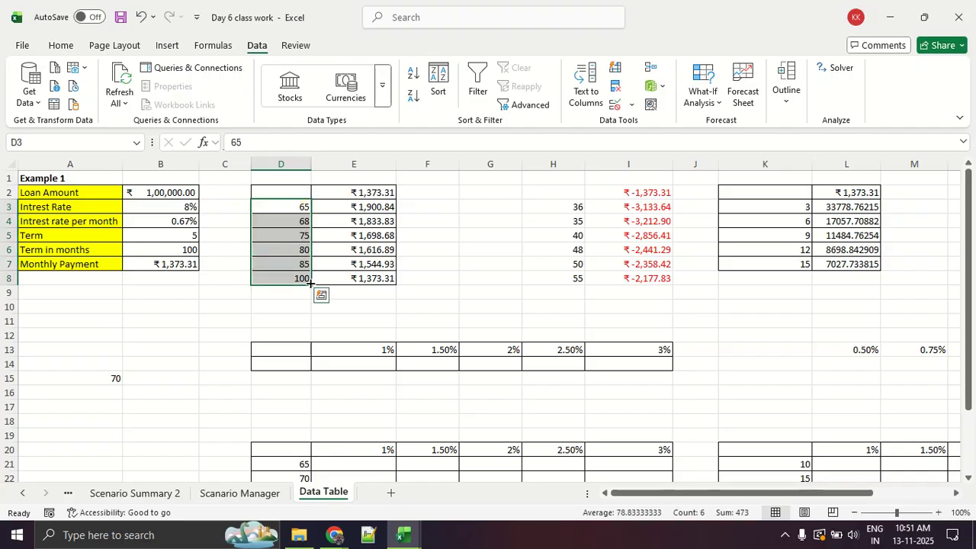
left_click(379, 363)
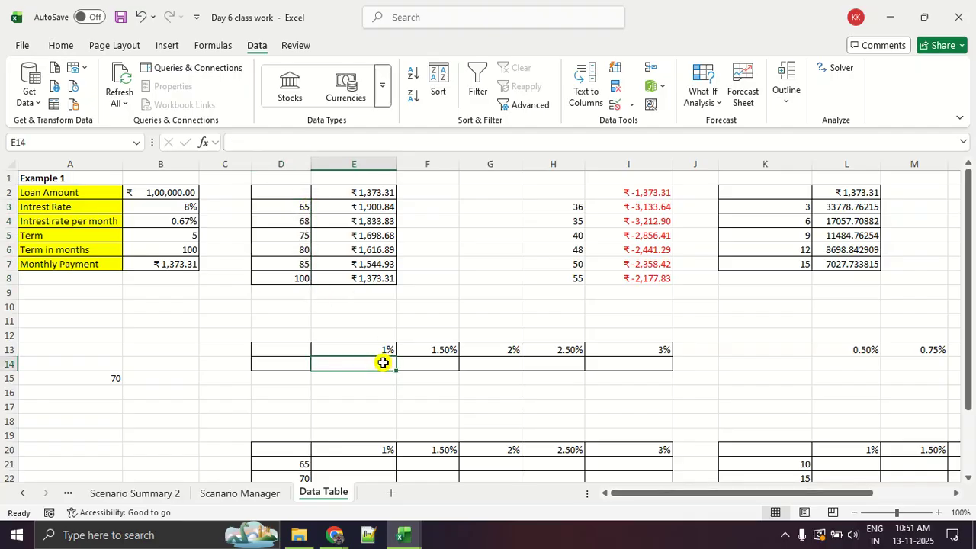
left_click(324, 381)
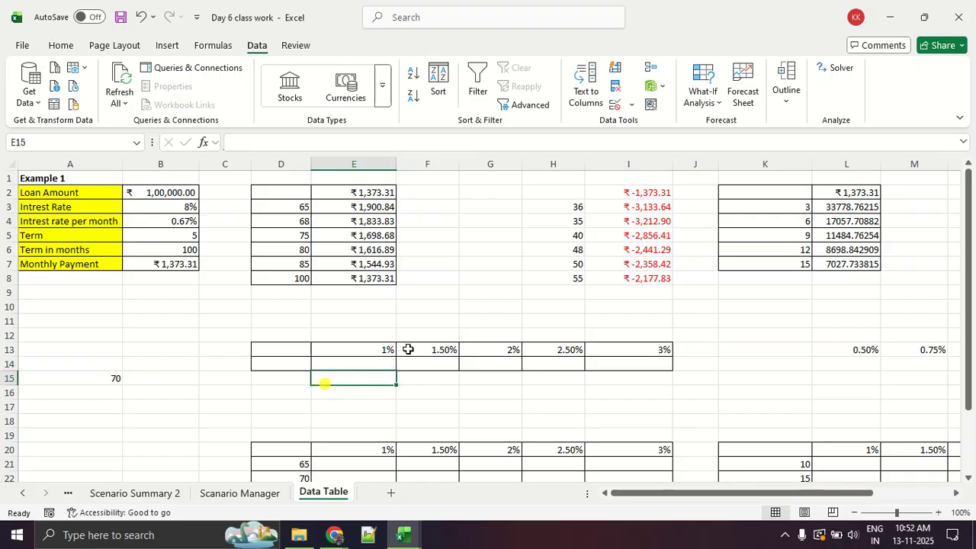
left_click_drag(389, 348, 630, 347)
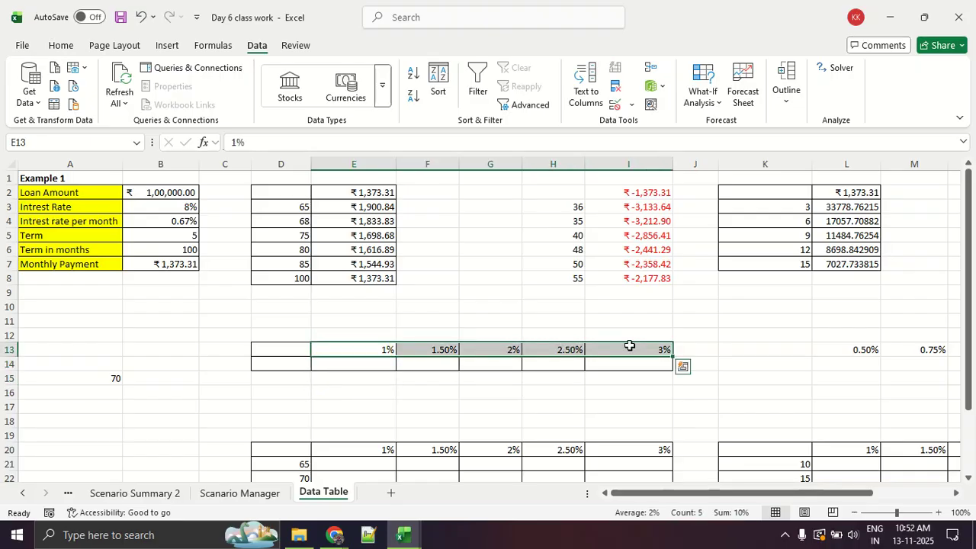
left_click(392, 364)
left_click(474, 366)
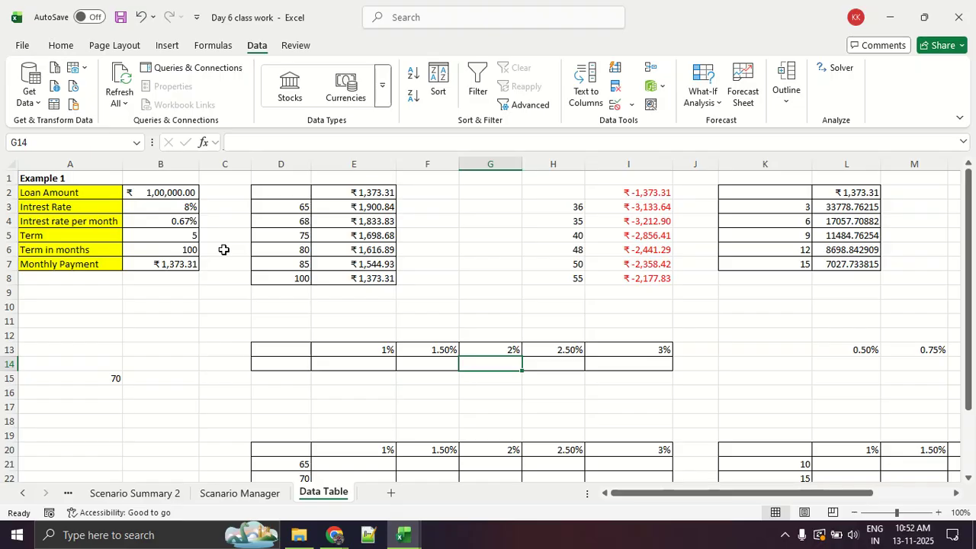
left_click_drag(348, 344, 617, 345)
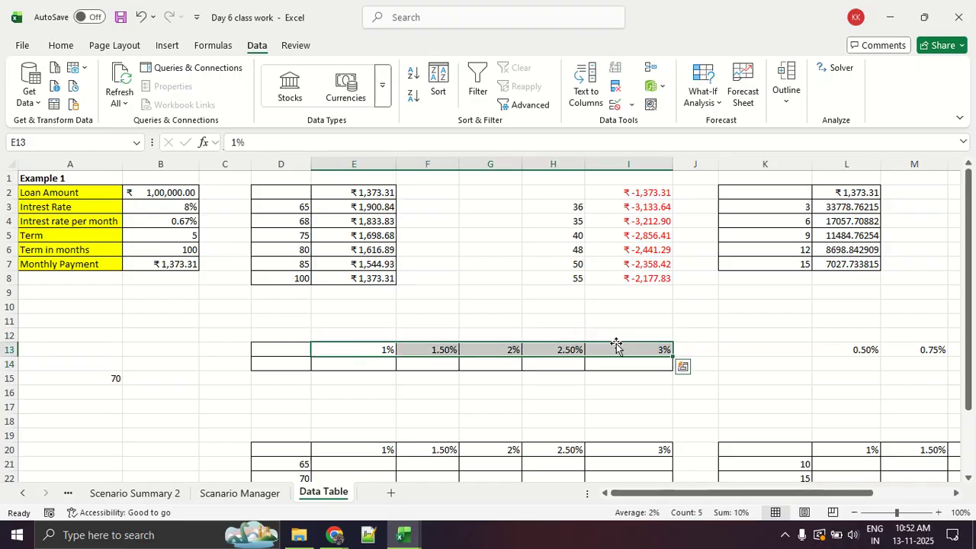
left_click(403, 415)
left_click_drag(366, 349, 635, 345)
Link cell D14, at the start of the empty result row, to the monthly payment with the formula =B7.
left_click(260, 368)
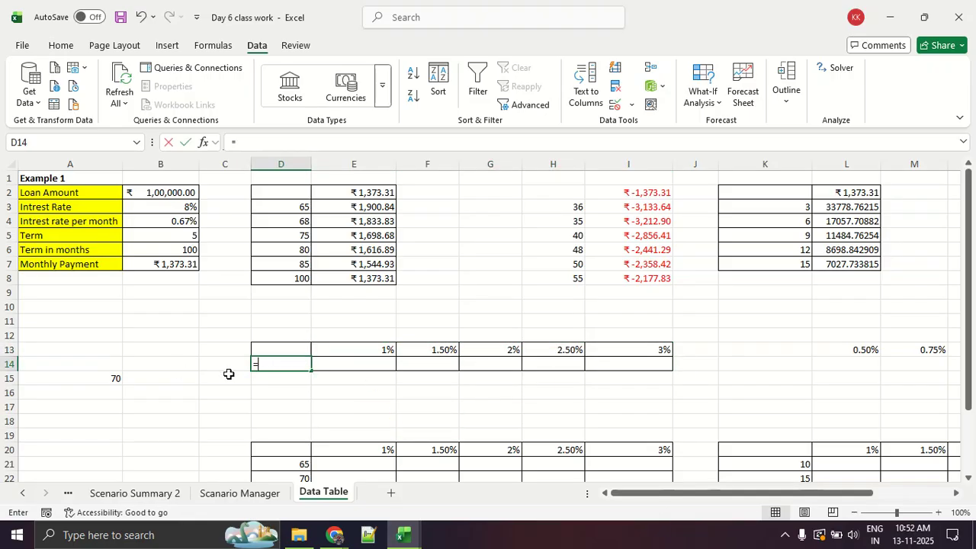
type("=")
left_click(189, 264)
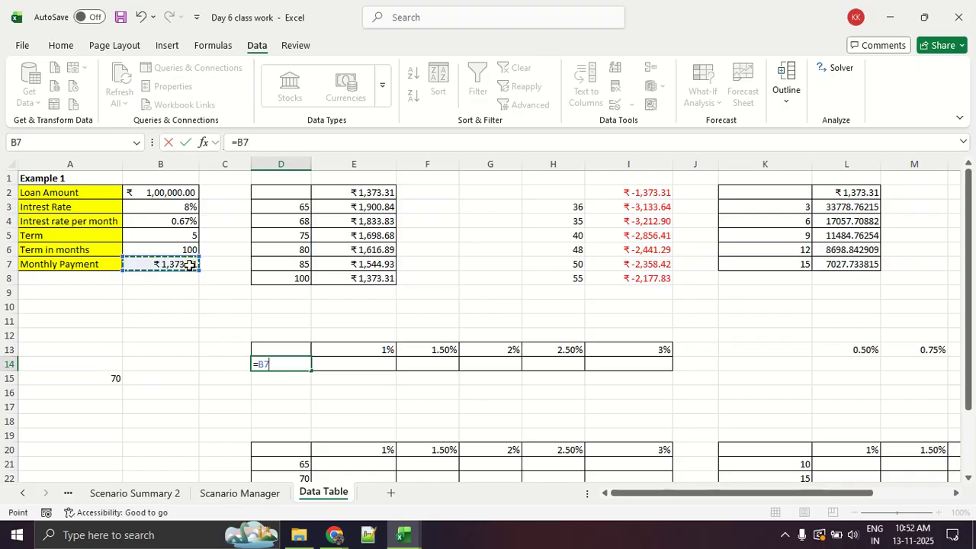
key("Return")
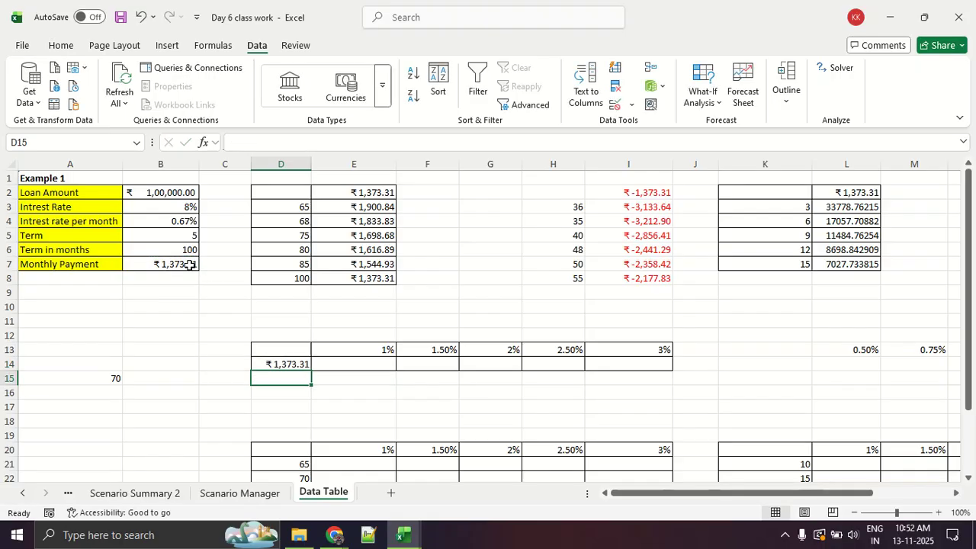
Create a What-If Analysis data table in D13:I14 with $B$4 as the row input cell and no column input cell.
left_click_drag(305, 348, 620, 363)
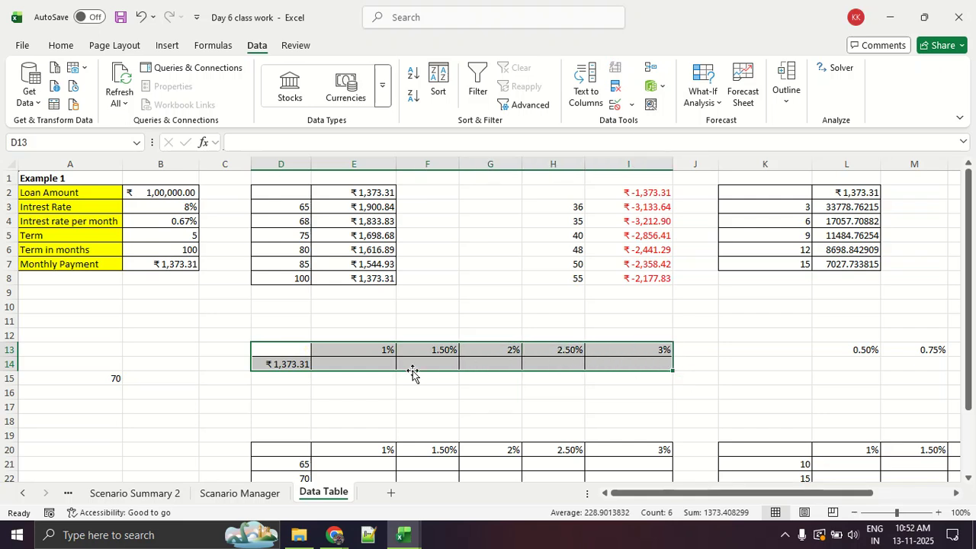
left_click(709, 106)
left_click(725, 163)
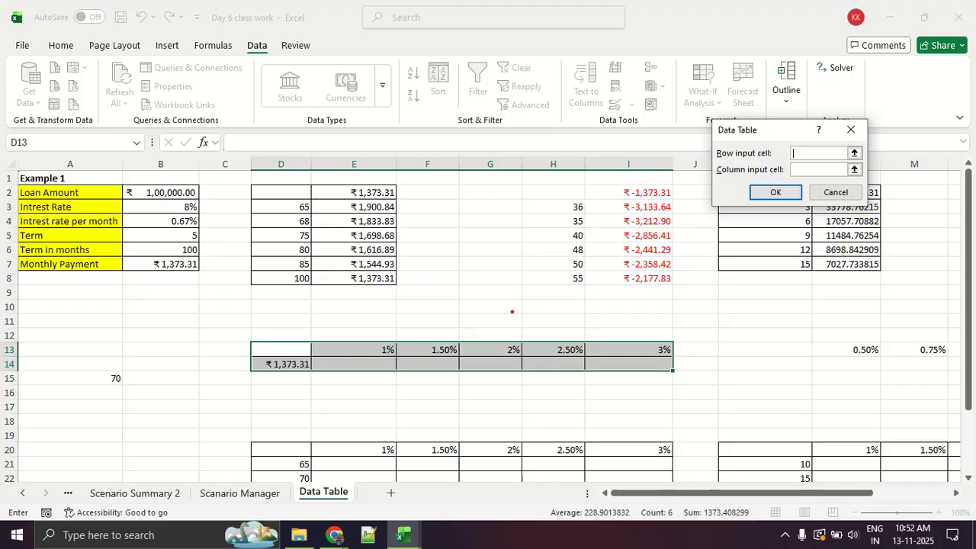
left_click_drag(342, 368, 729, 385)
mouse_move(496, 335)
left_mouse_down()
mouse_move(376, 347)
mouse_move(565, 371)
mouse_move(671, 334)
mouse_move(485, 335)
left_mouse_up()
key("Escape")
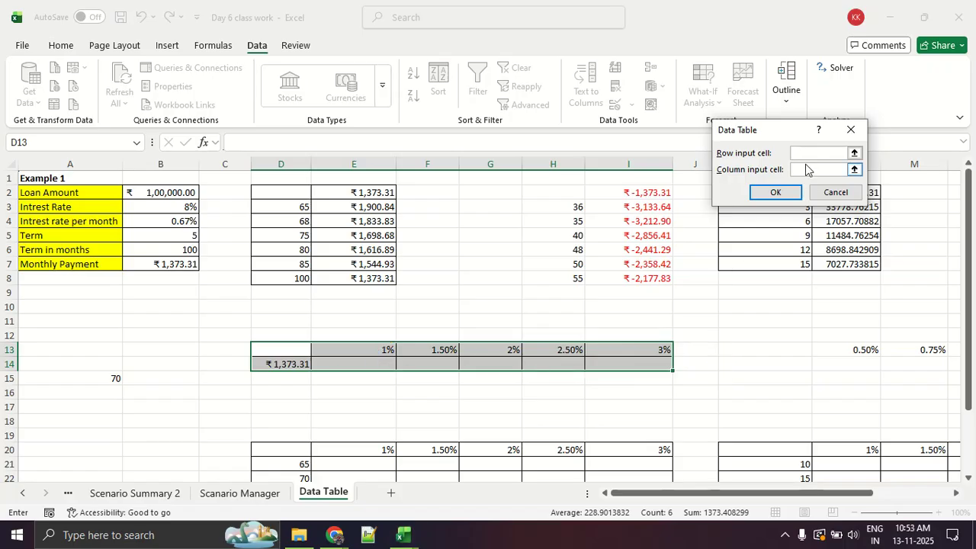
left_click(806, 153)
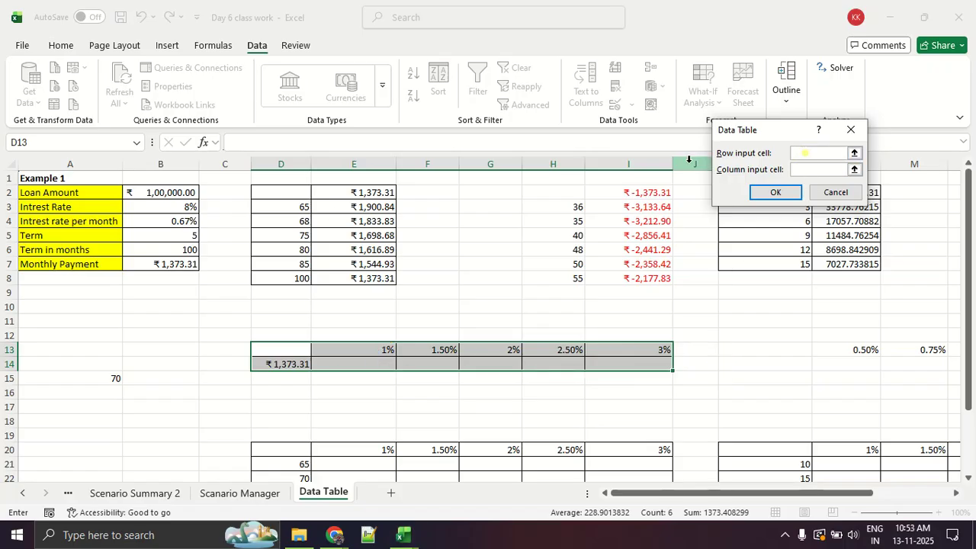
left_click(187, 225)
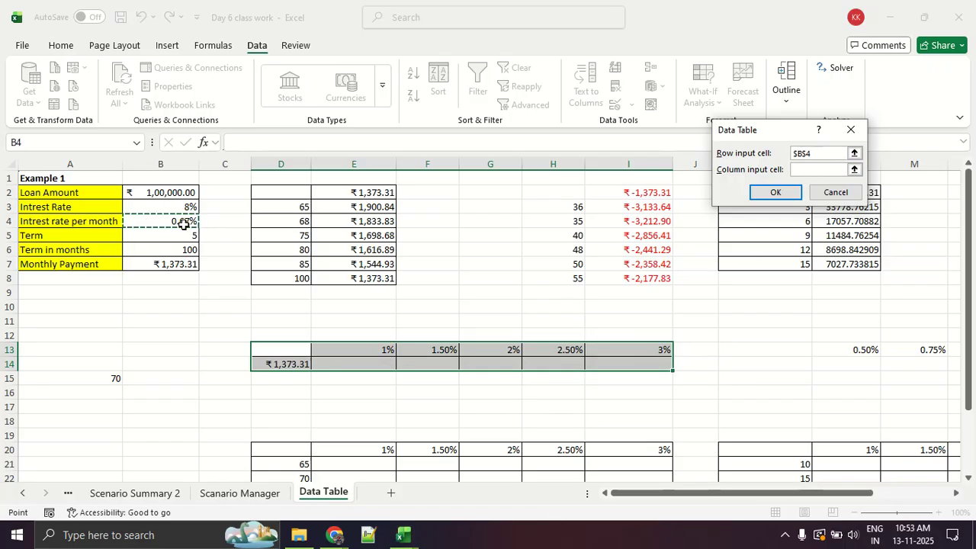
left_click(776, 193)
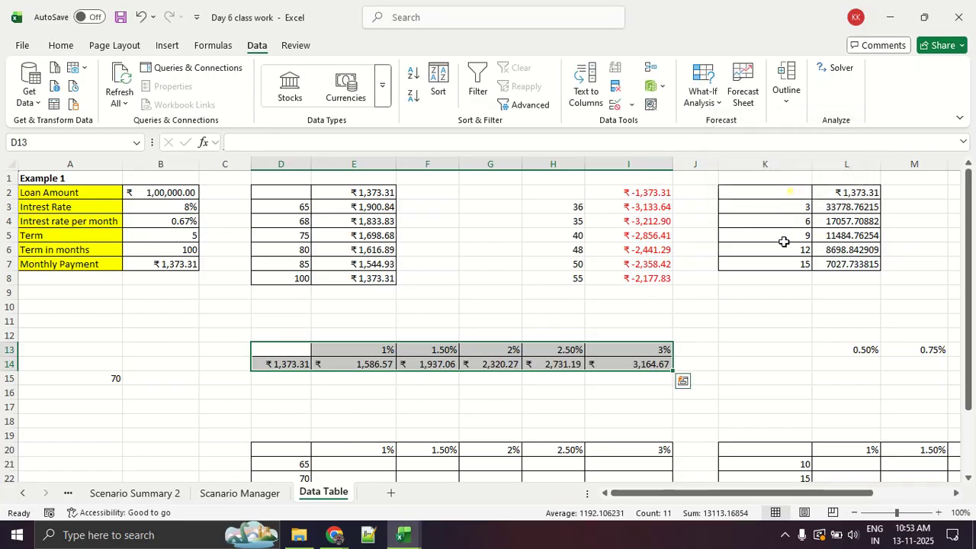
left_click(739, 411)
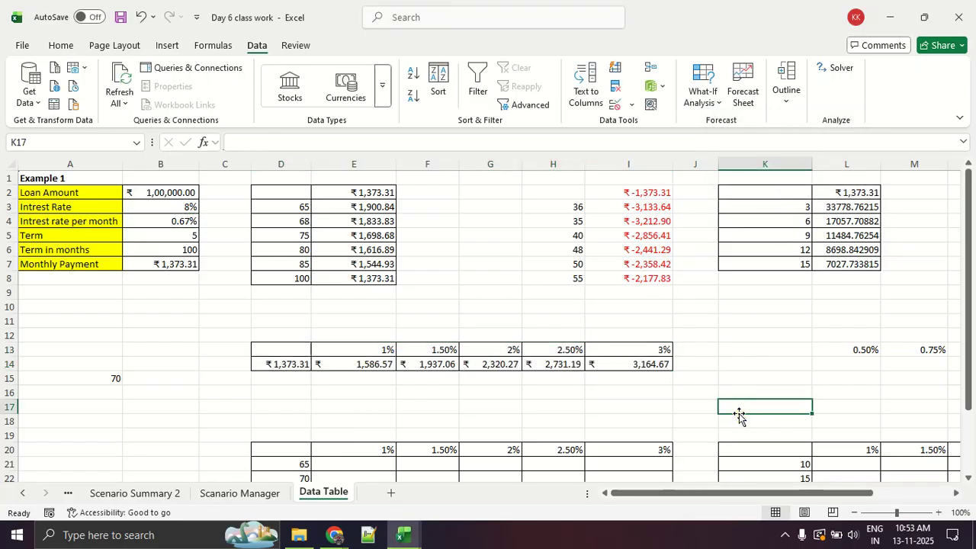
Link cell K14, beside the result row under the 0.50% to 1.50% rates, to the monthly payment with the formula =B7.
left_click_drag(640, 494, 817, 505)
left_click_drag(546, 349, 846, 373)
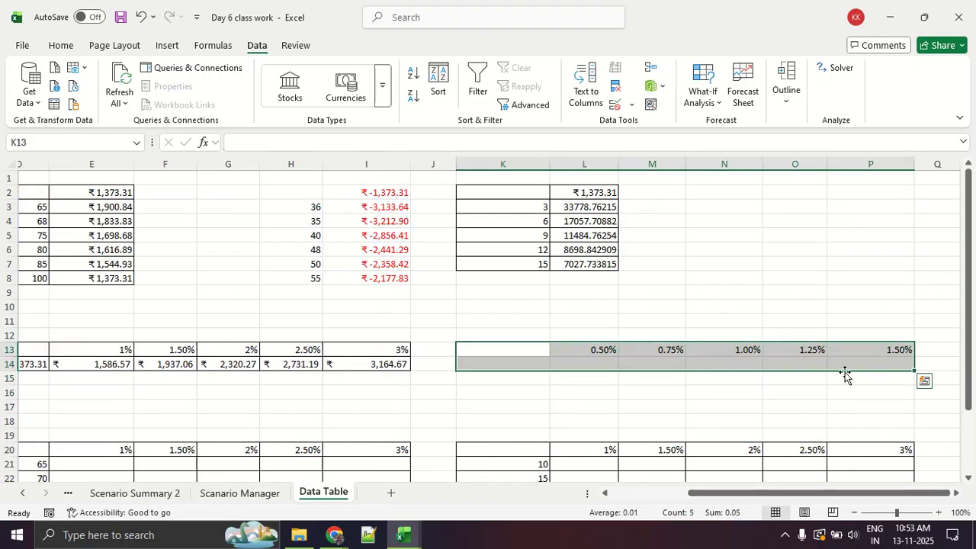
left_click(740, 400)
left_click(535, 367)
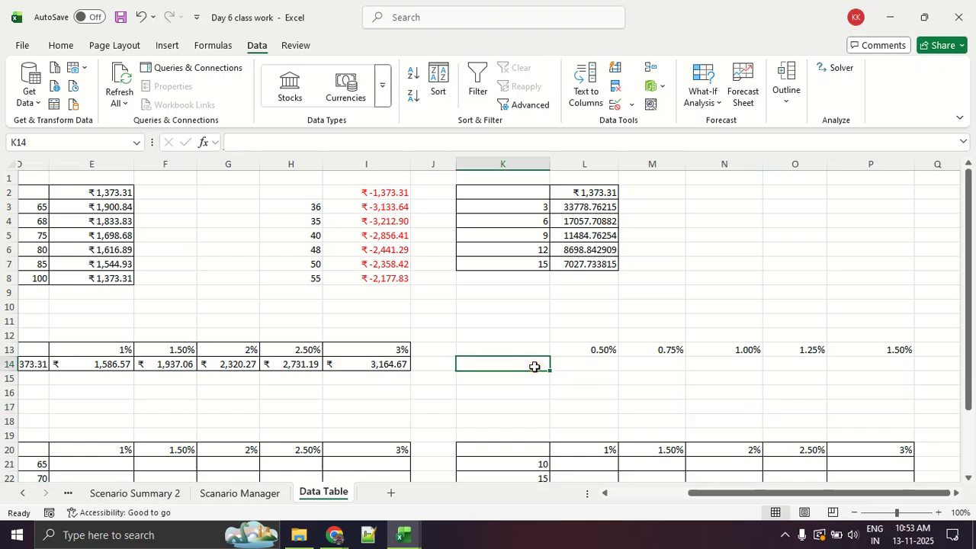
type("=")
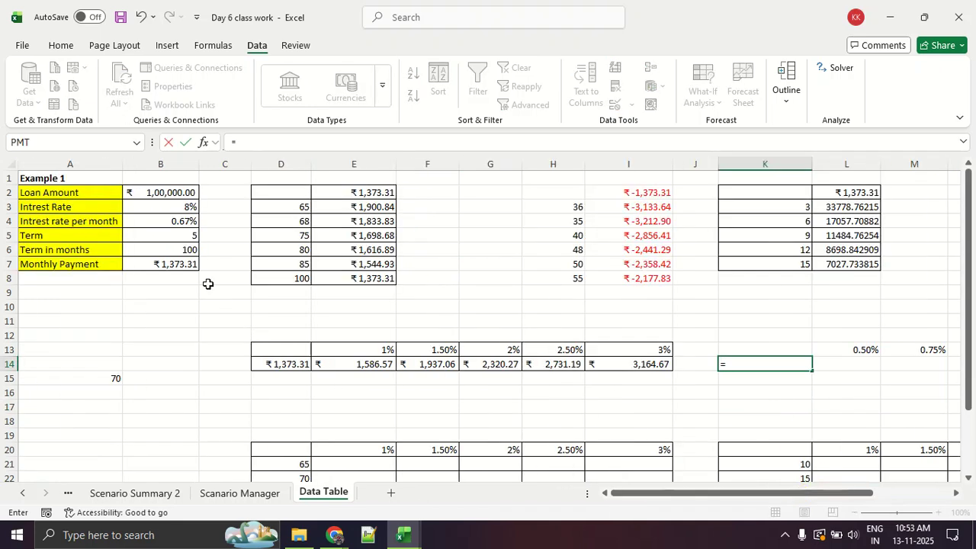
left_click(175, 264)
key("Return")
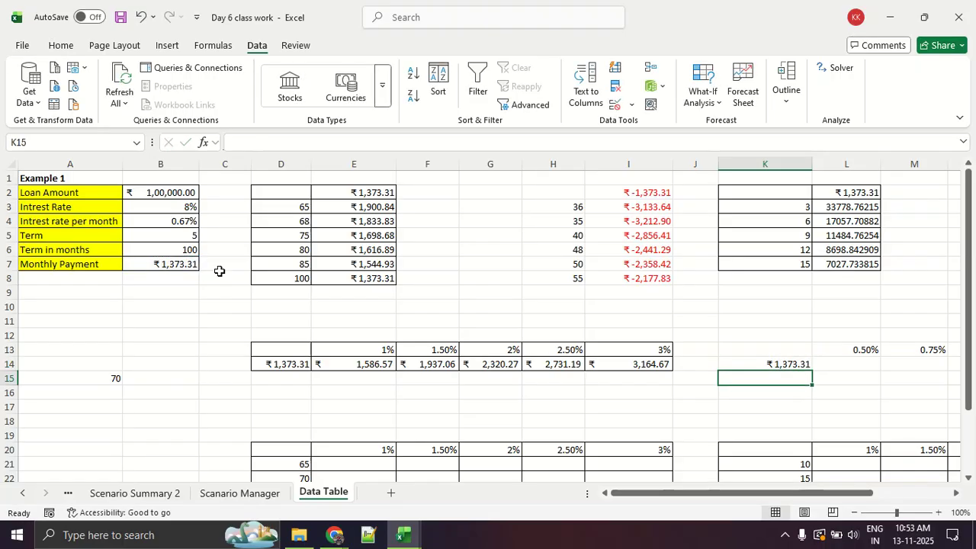
Create a What-If Analysis data table in K13:P14 with $B$4 as the row input cell and no column input cell.
left_click_drag(657, 498, 732, 495)
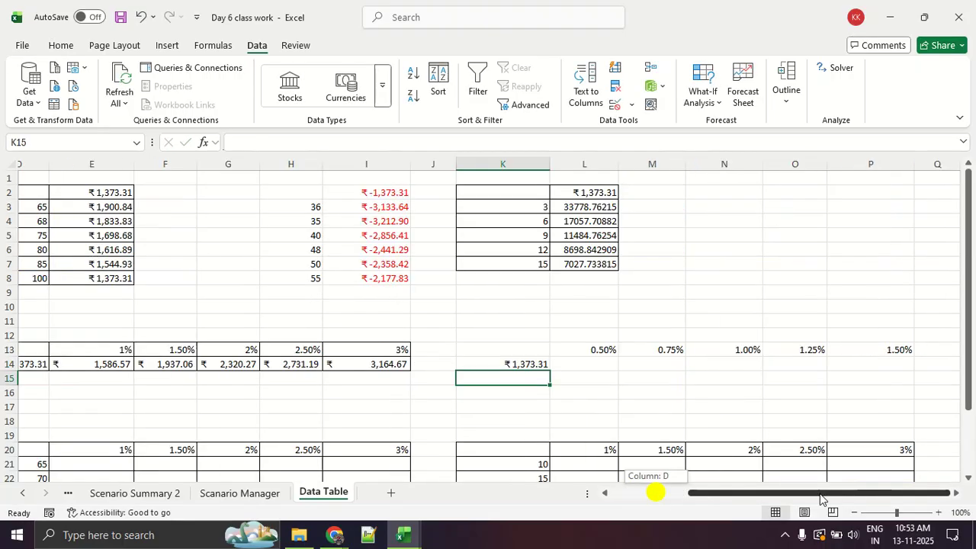
left_click_drag(534, 347, 910, 366)
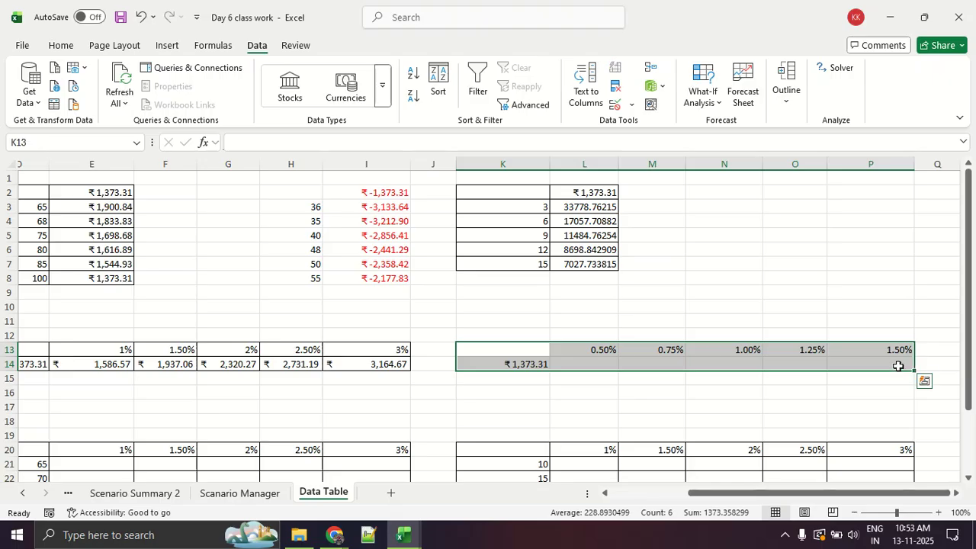
left_click(707, 99)
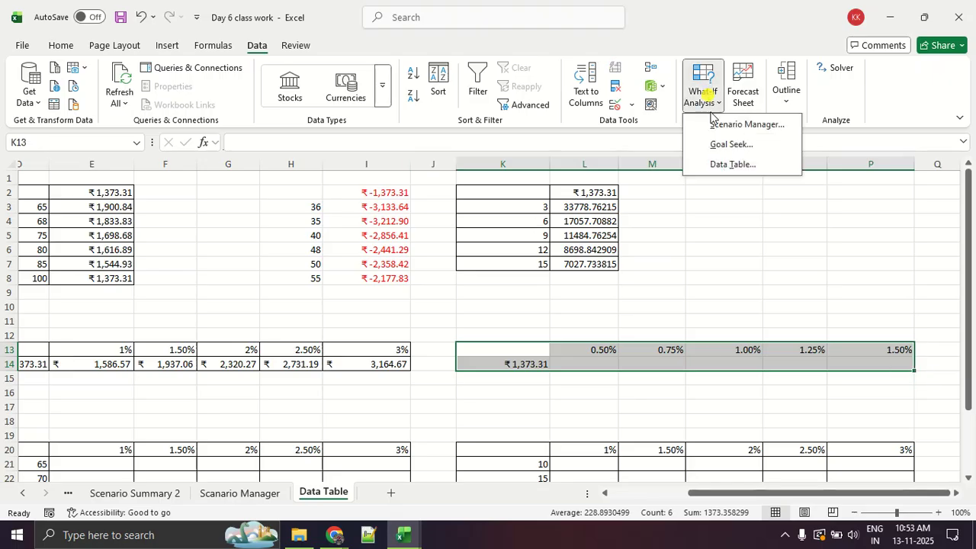
left_click(730, 163)
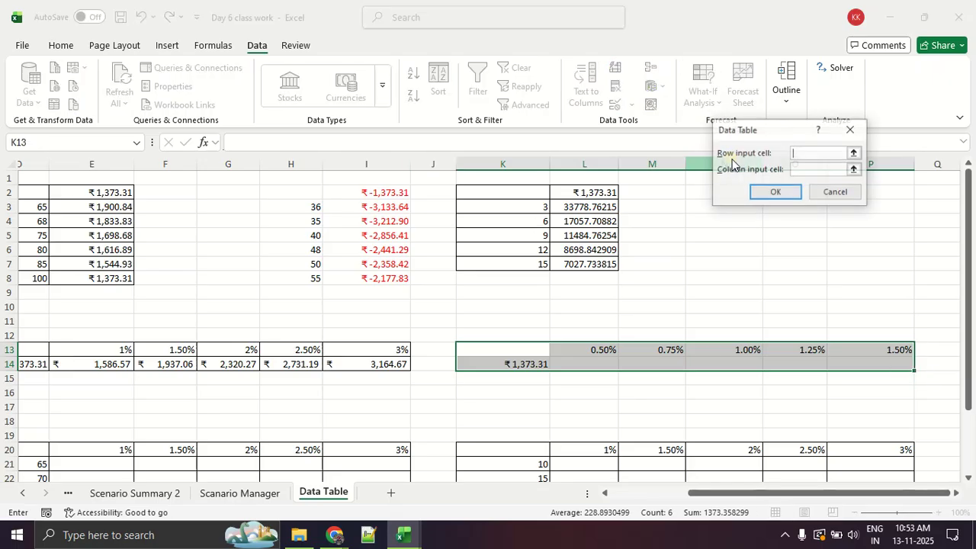
left_click(802, 157)
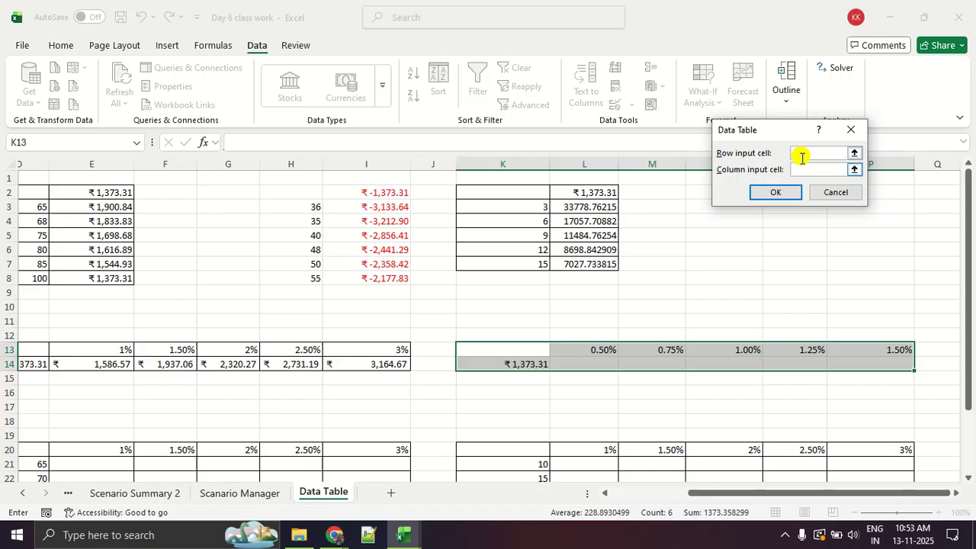
left_click_drag(717, 492, 658, 497)
left_click(165, 221)
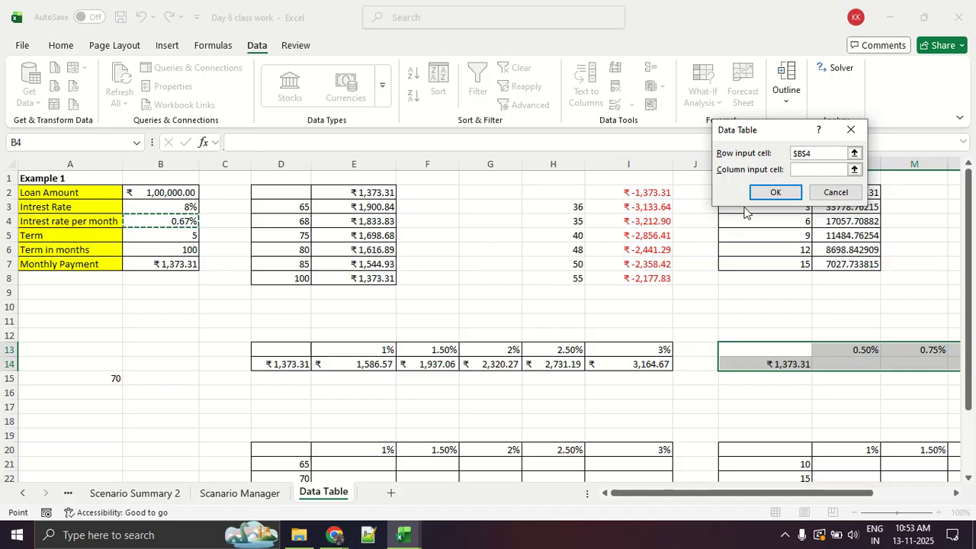
left_click(771, 193)
left_click(707, 394)
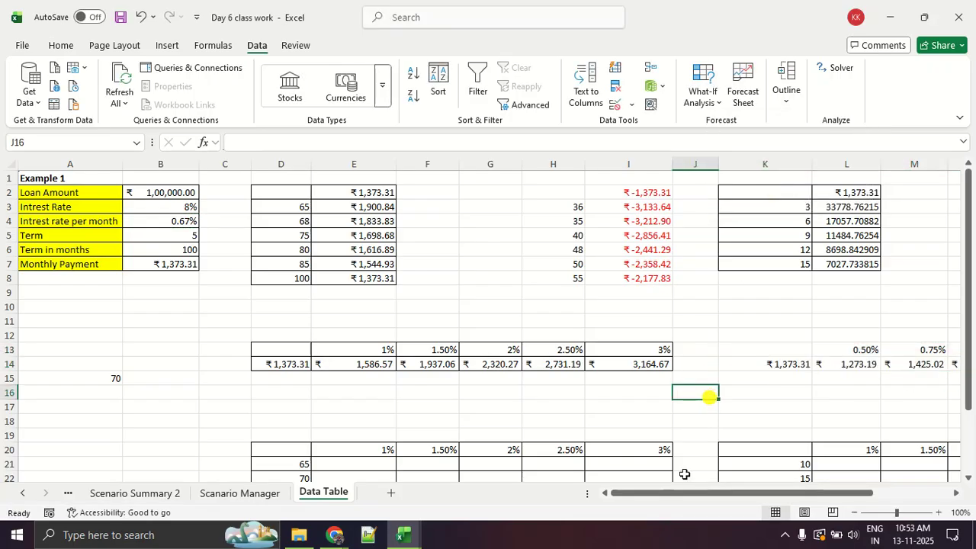
Examine the calculated payments in row 14 for the monthly rates from 0.50% to 1.50%.
left_click_drag(679, 492, 819, 494)
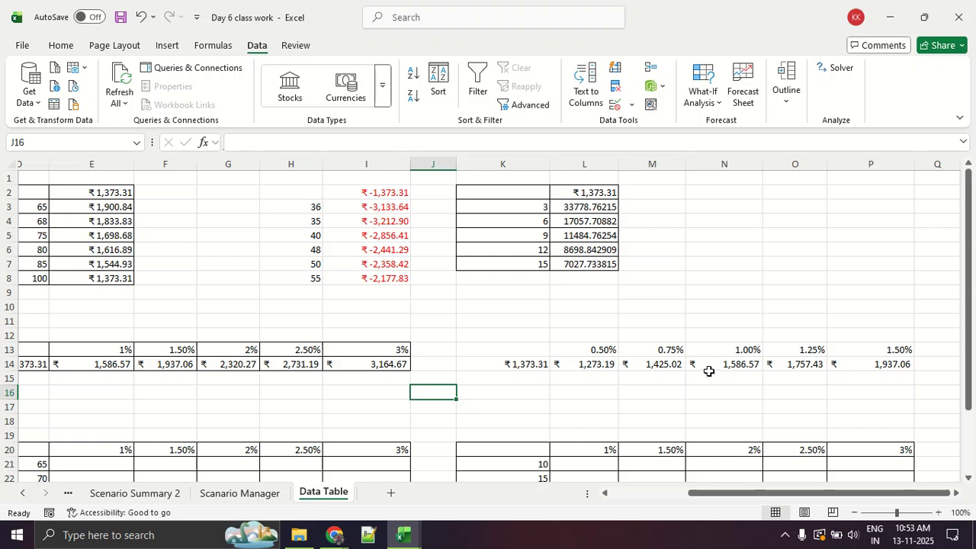
left_click(655, 363)
left_click(595, 364)
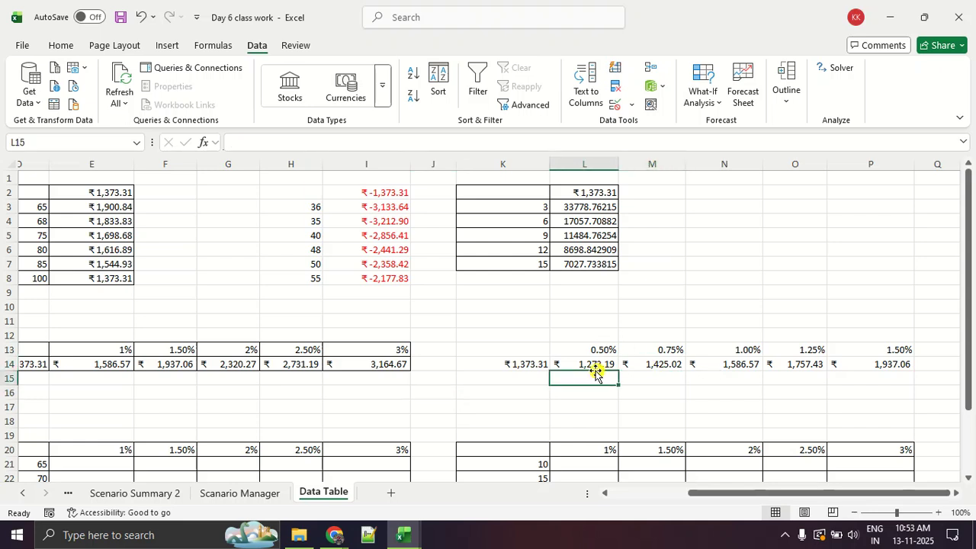
left_click(675, 365)
left_click(729, 364)
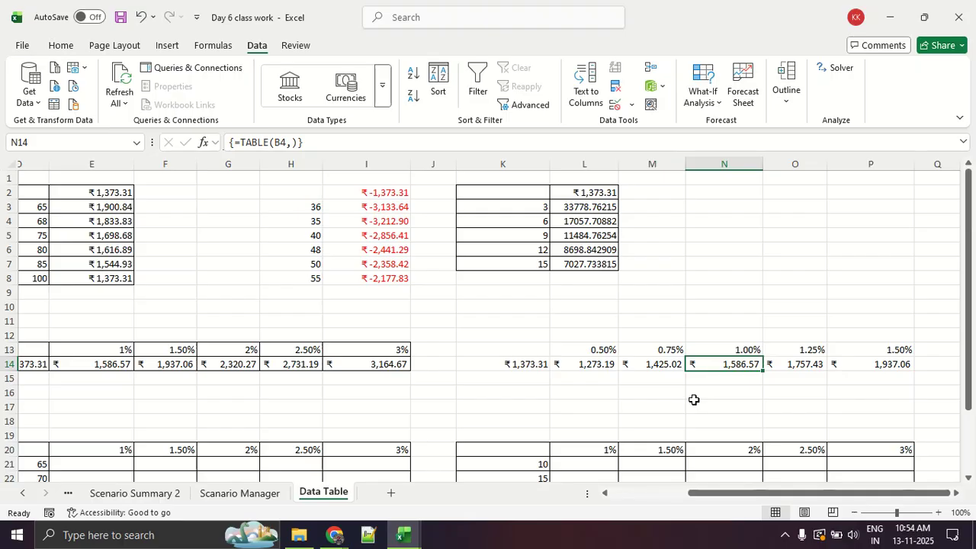
Examine the empty two-variable grid D20:I26 with terms of 65 to 90 months down and rates of 1% to 3% across.
scroll(694, 386, "down", 3)
left_click_drag(854, 494, 775, 494)
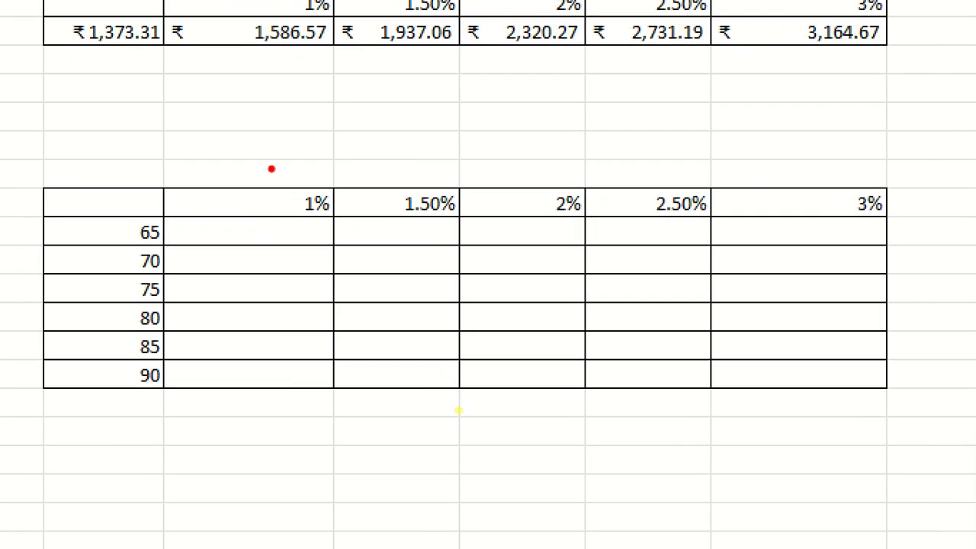
mouse_move(243, 153)
left_mouse_down()
mouse_move(3, 298)
mouse_move(974, 437)
mouse_move(730, 126)
mouse_move(230, 142)
left_mouse_up()
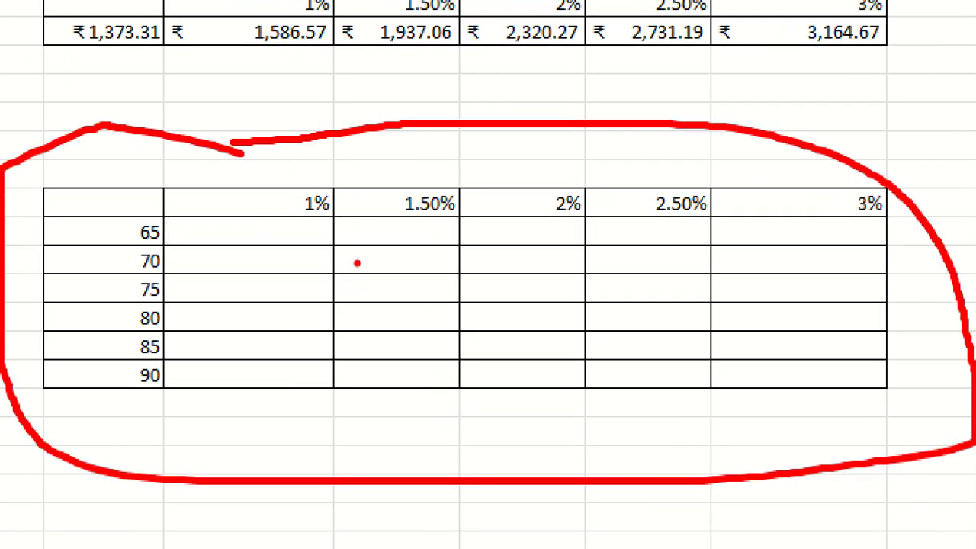
mouse_move(127, 335)
left_mouse_down()
mouse_move(174, 330)
mouse_move(107, 330)
mouse_move(170, 332)
left_mouse_up()
mouse_move(470, 188)
left_mouse_down()
mouse_move(423, 217)
mouse_move(452, 191)
left_mouse_up()
left_click_drag(367, 333, 418, 332)
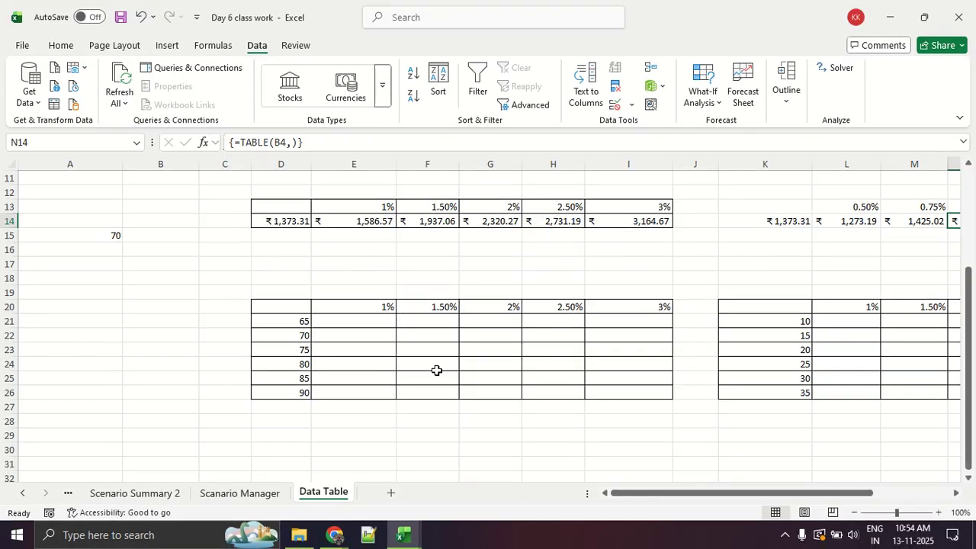
Link corner cell D20 of the grid with rates 1% to 3% and terms 65 to 90 to the monthly payment using =B7.
left_click_drag(359, 308, 598, 307)
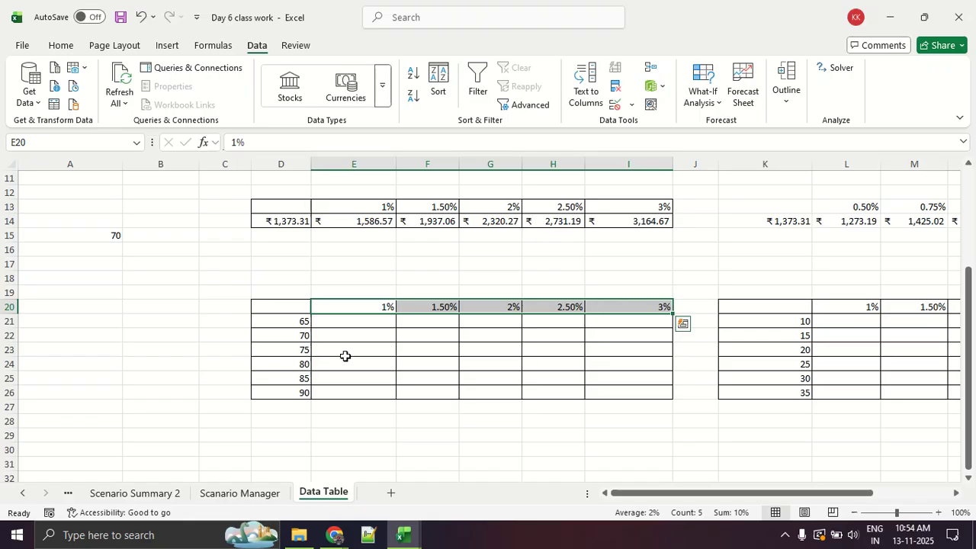
left_click_drag(272, 329, 279, 387)
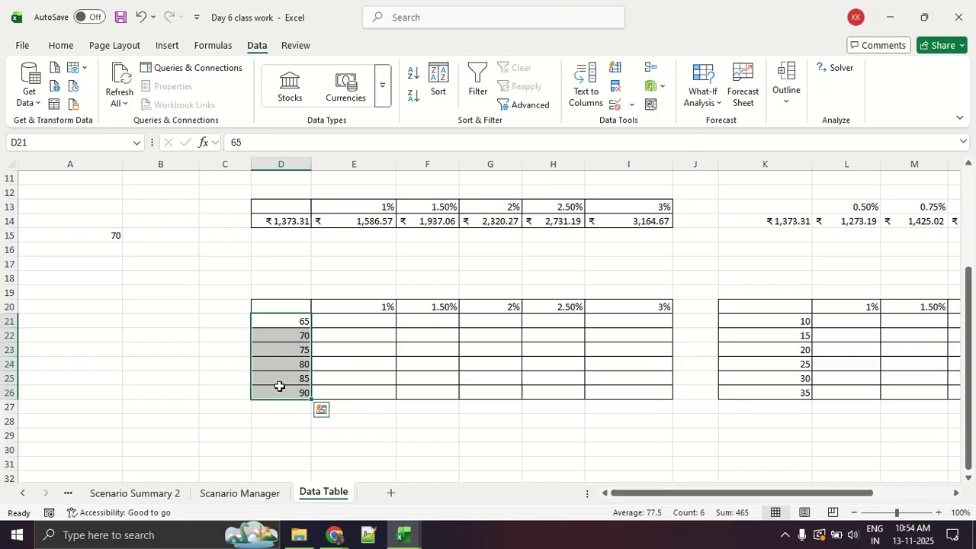
left_click(352, 360)
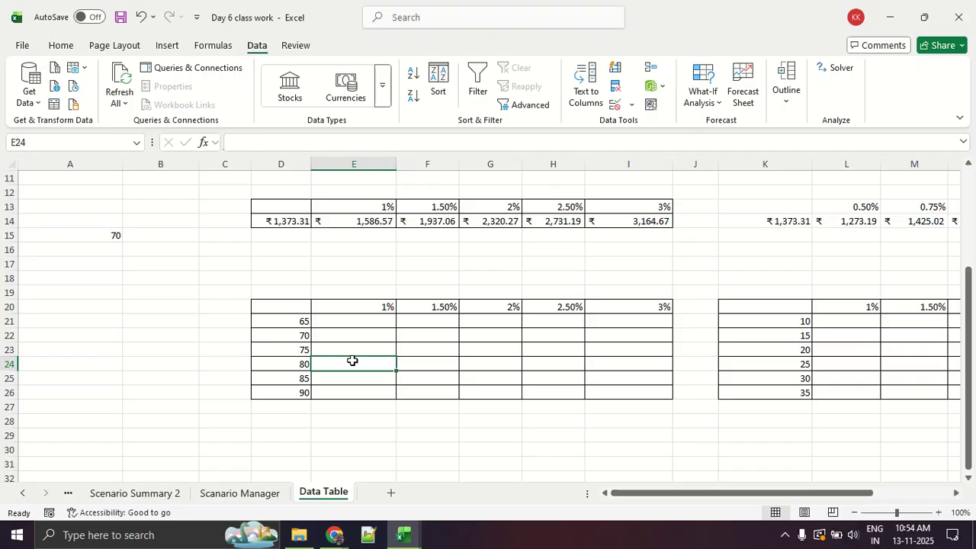
left_click(295, 308)
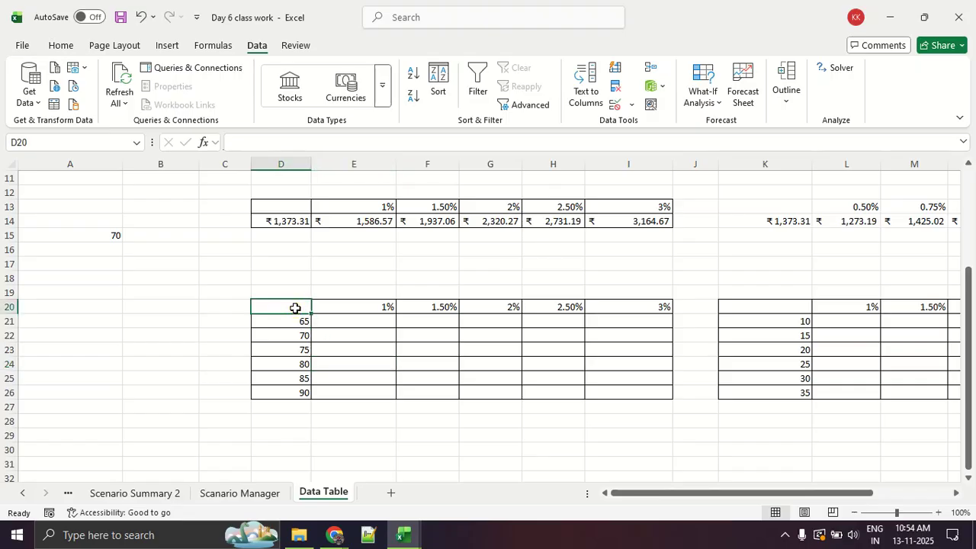
type("=")
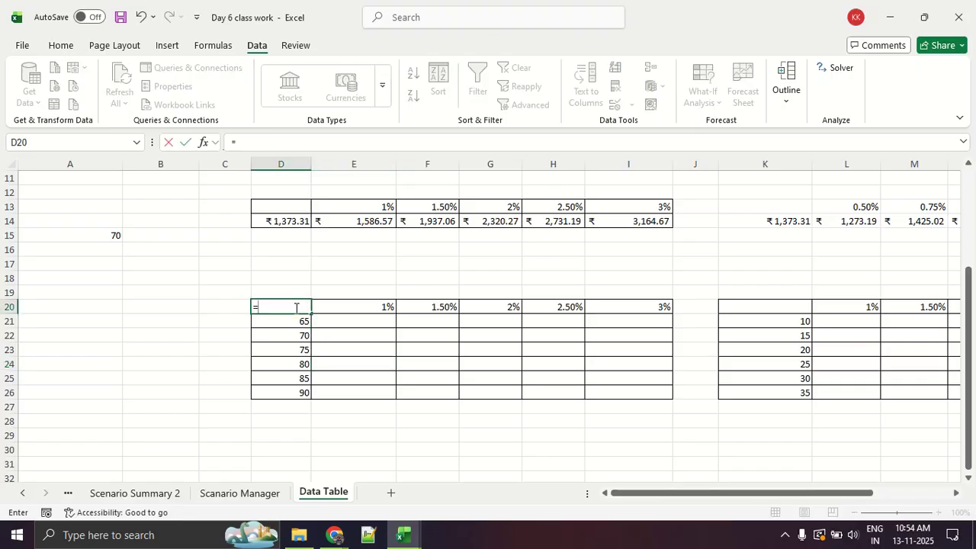
scroll(209, 314, "up", 4)
left_click(161, 264)
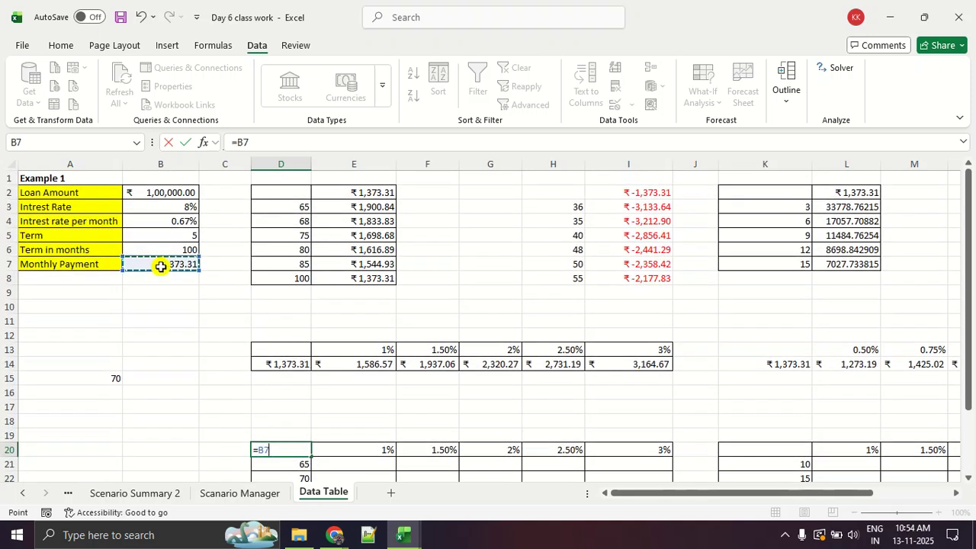
key("Return")
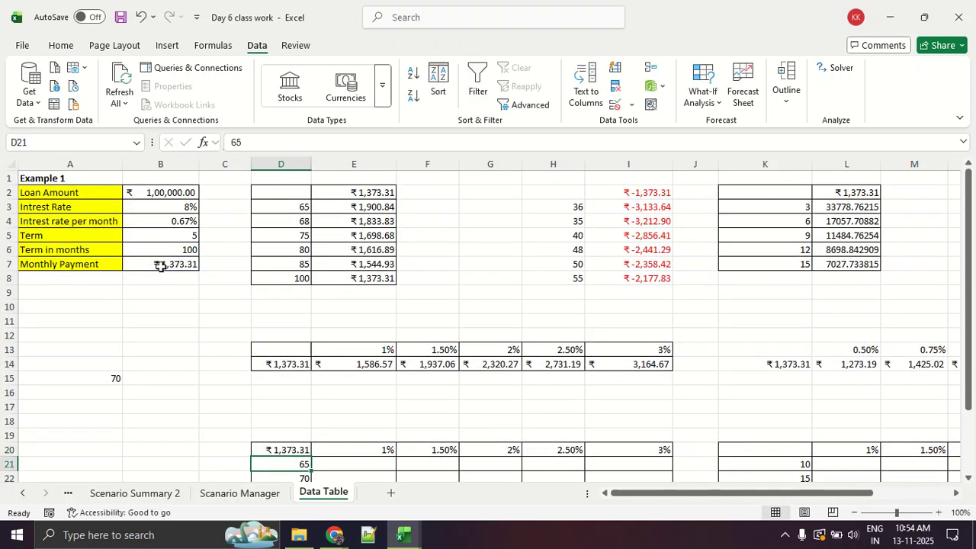
Open the What-If Analysis Data Table dialog for the two-variable grid D20:I26.
scroll(160, 266, "down", 4)
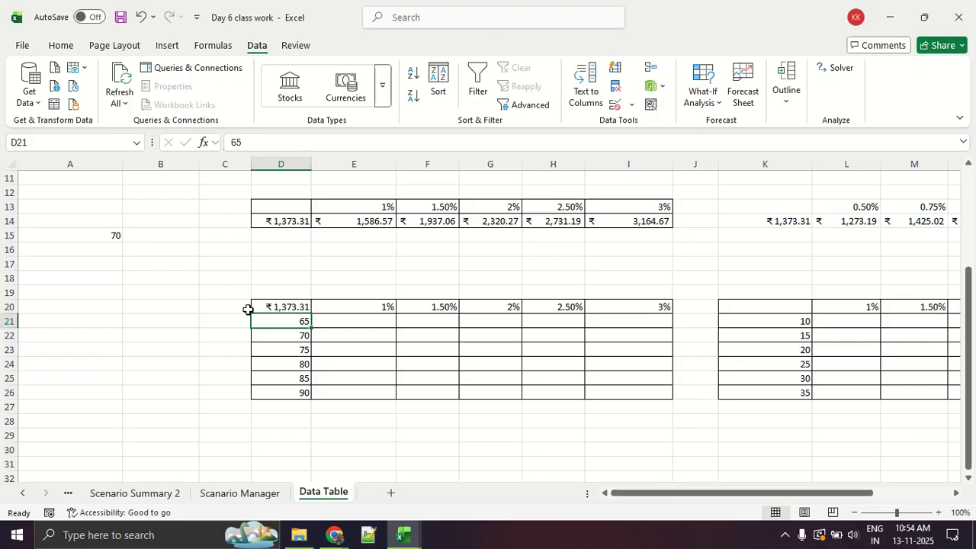
left_click_drag(286, 307, 623, 394)
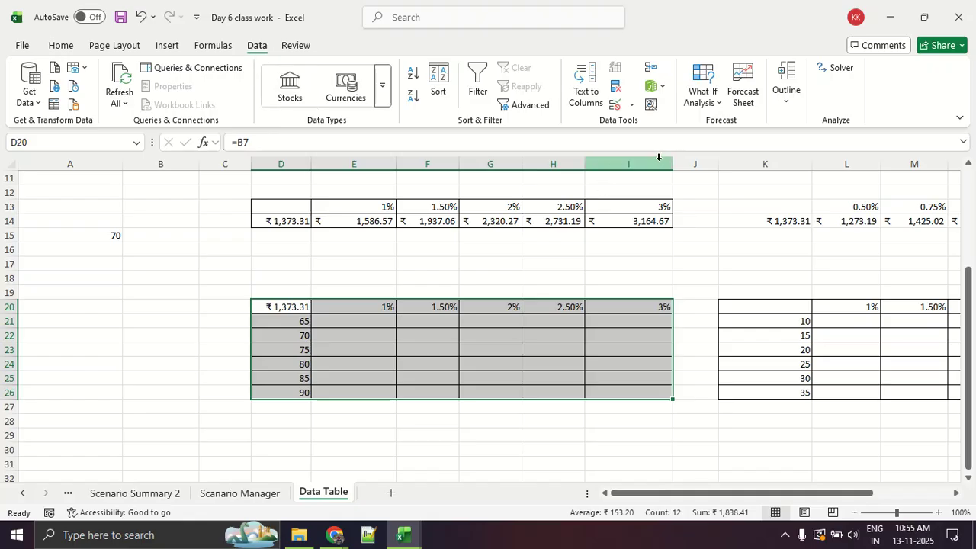
left_click(700, 109)
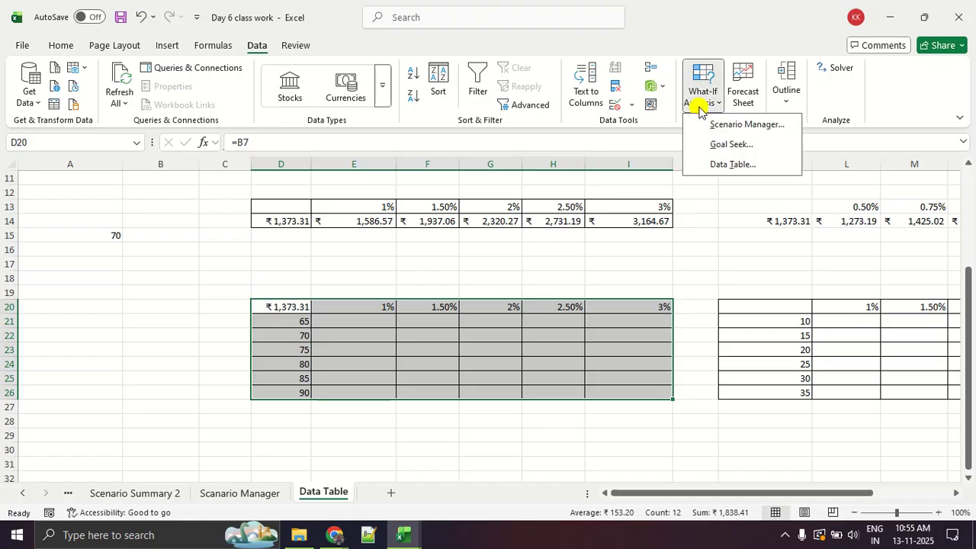
left_click(717, 168)
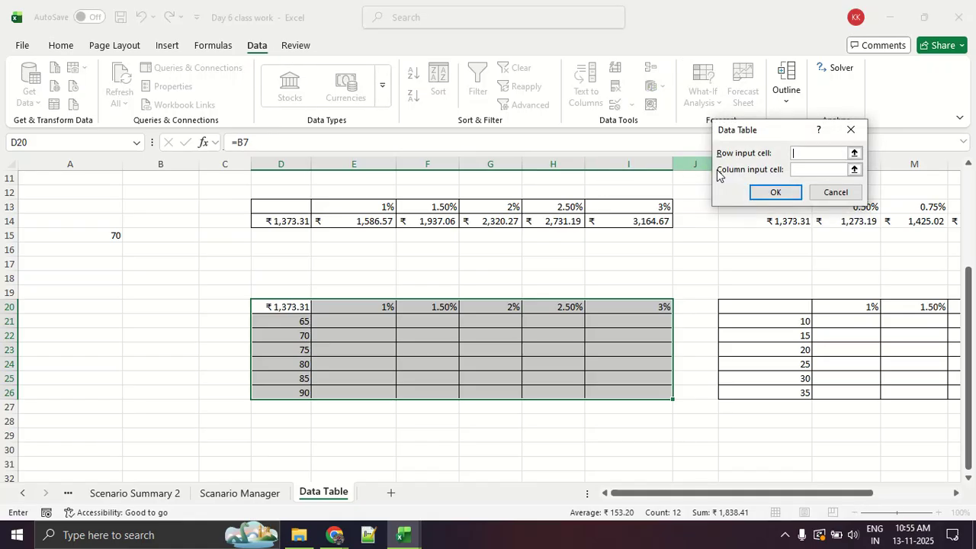
left_click_drag(705, 163, 857, 161)
left_click_drag(717, 181, 850, 180)
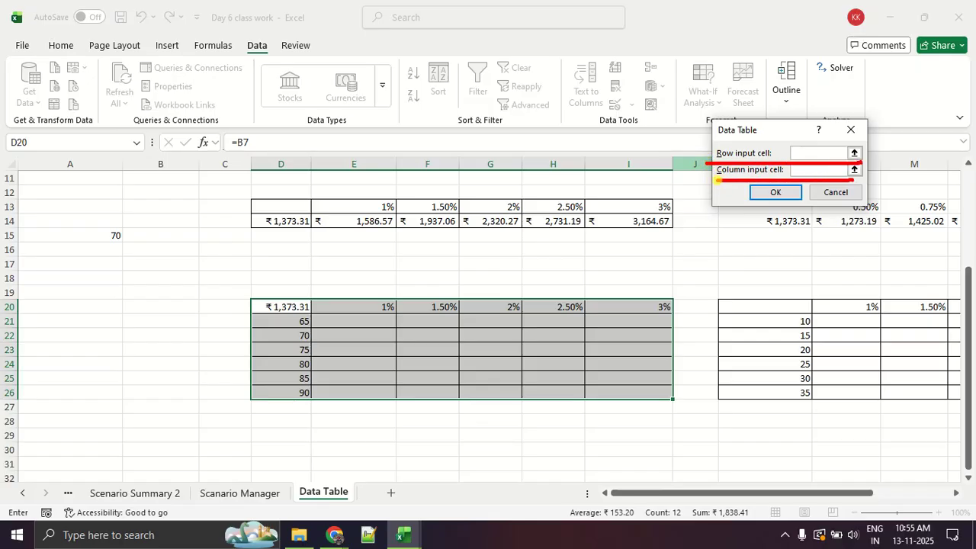
mouse_move(340, 321)
left_mouse_down()
mouse_move(650, 331)
mouse_move(541, 263)
mouse_move(478, 325)
mouse_move(655, 312)
left_mouse_up()
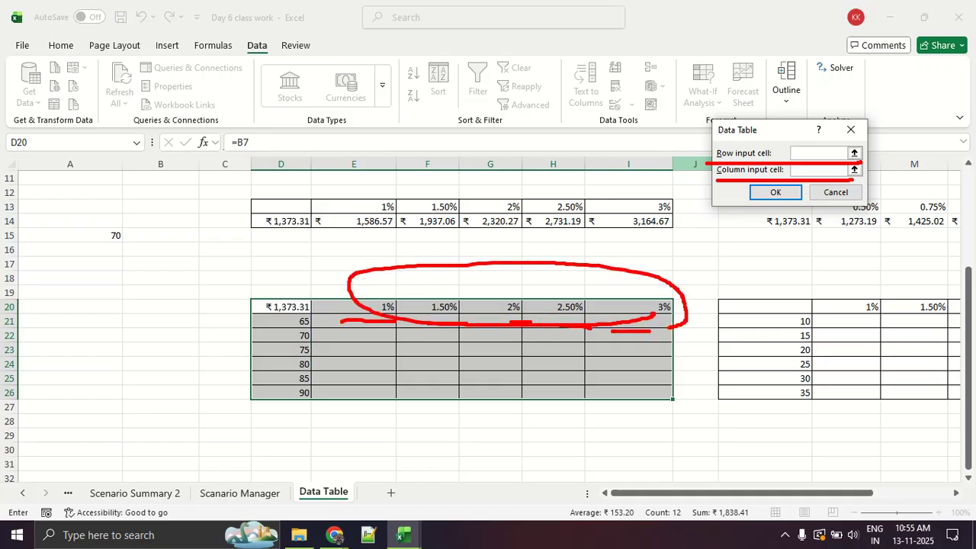
left_click_drag(328, 344, 438, 344)
mouse_move(319, 354)
left_mouse_down()
mouse_move(424, 354)
mouse_move(390, 369)
mouse_move(400, 389)
left_mouse_up()
mouse_move(333, 385)
left_mouse_down()
mouse_move(324, 364)
mouse_move(282, 342)
mouse_move(329, 393)
left_mouse_up()
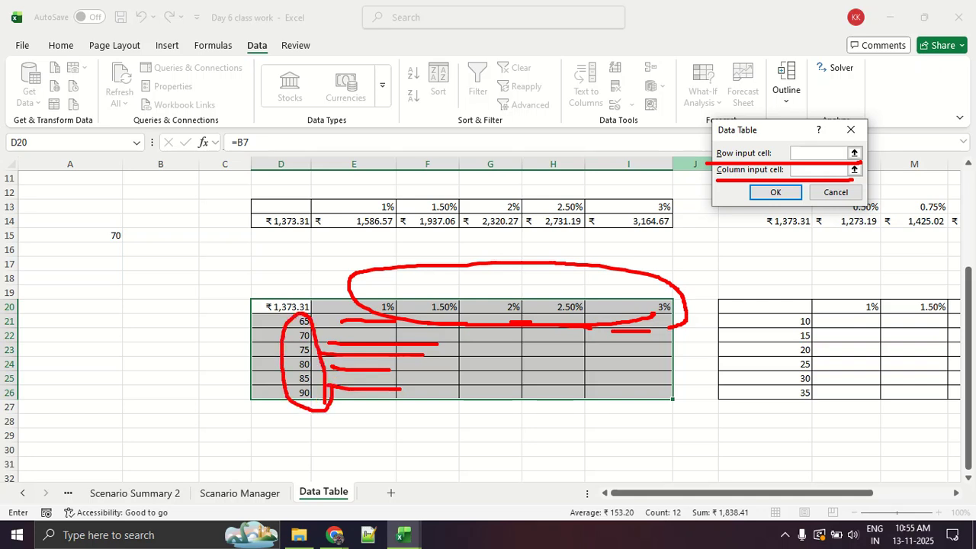
key("Escape")
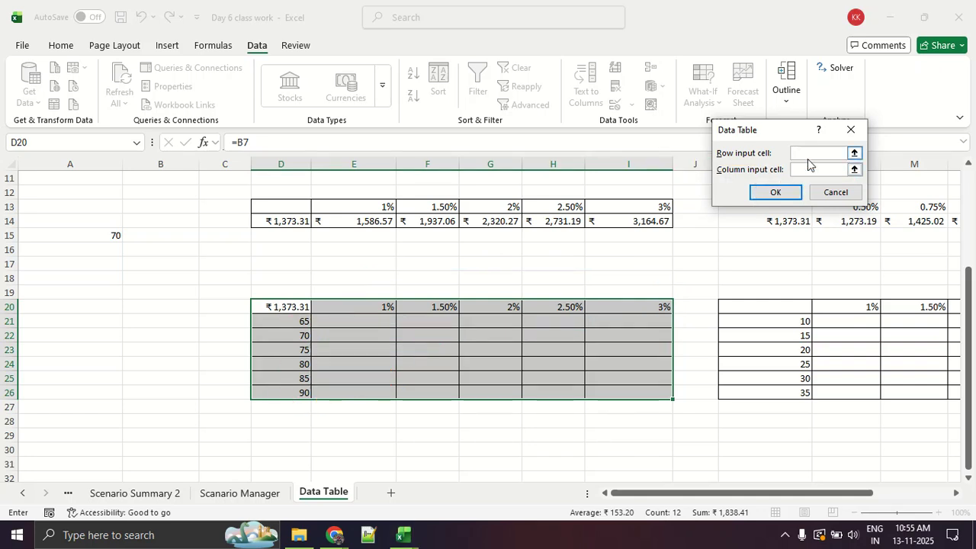
Generate the two-variable data table with $B$4 as the row input cell and $B$6 as the column input cell.
scroll(109, 295, "up", 1)
scroll(109, 295, "up", 3)
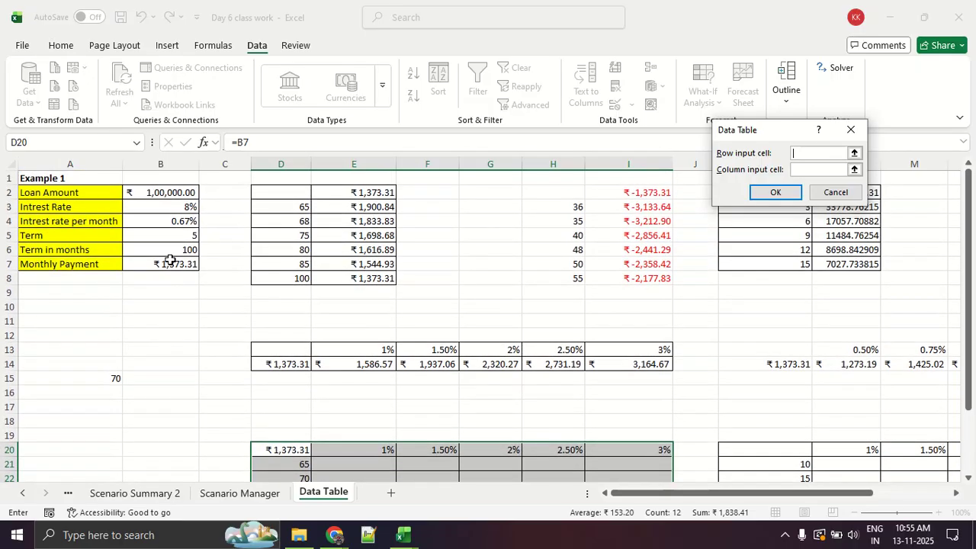
left_click(175, 221)
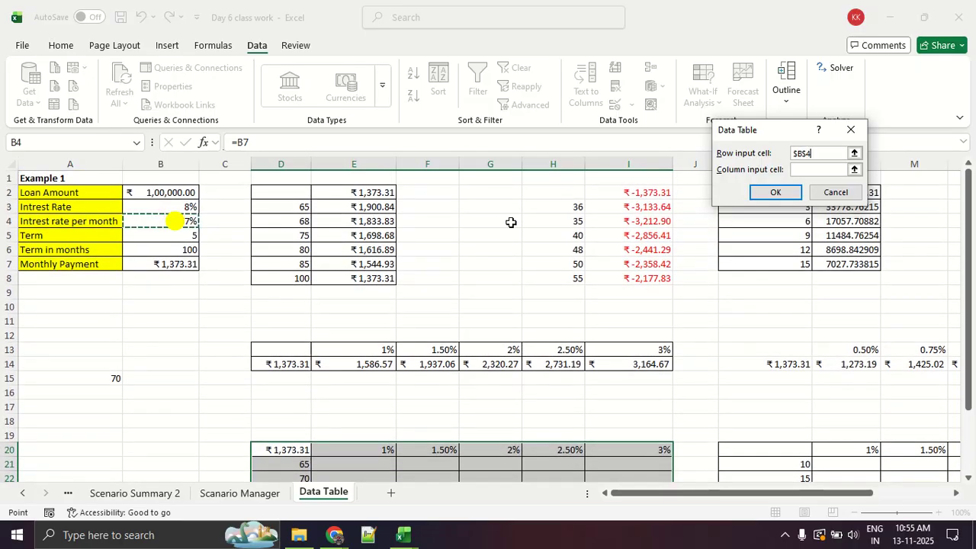
left_click(800, 171)
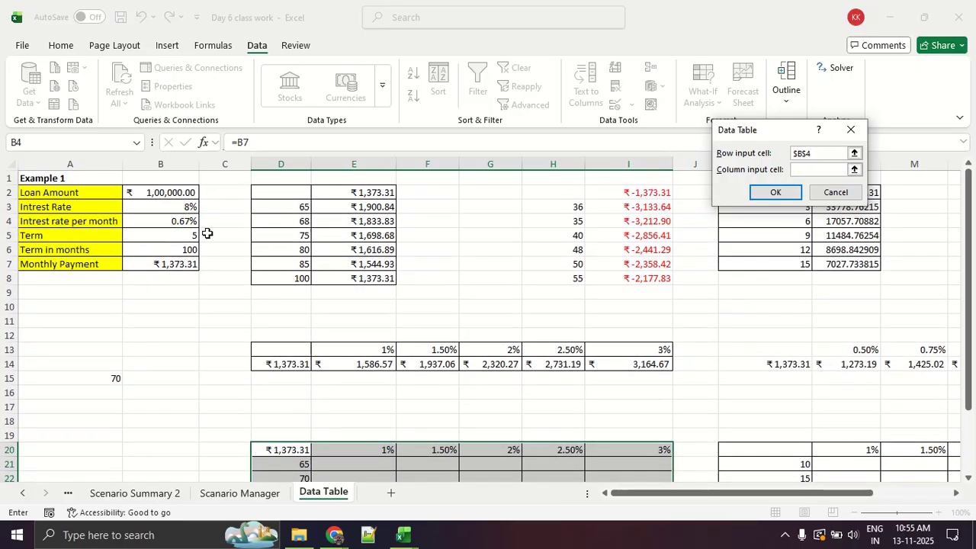
left_click(183, 249)
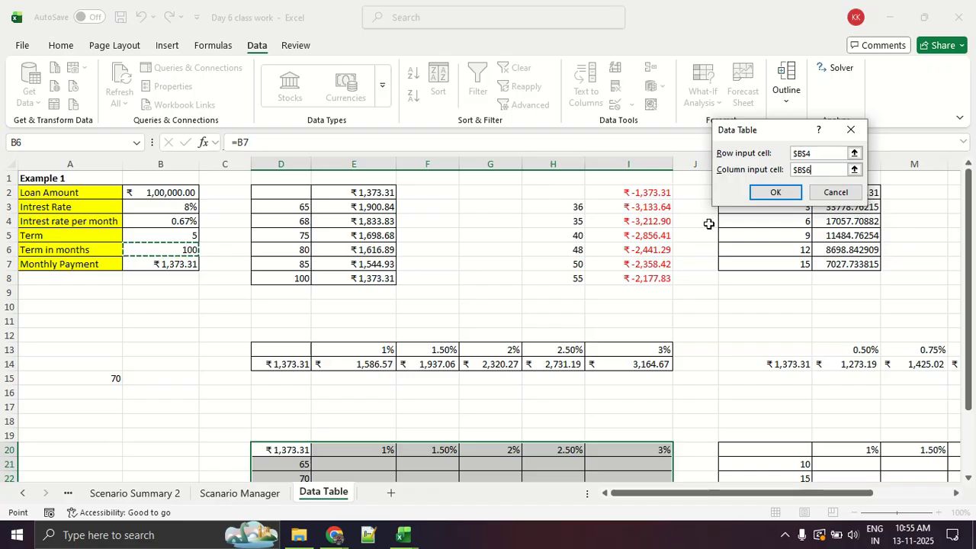
scroll(708, 221, "down", 3)
left_click(776, 192)
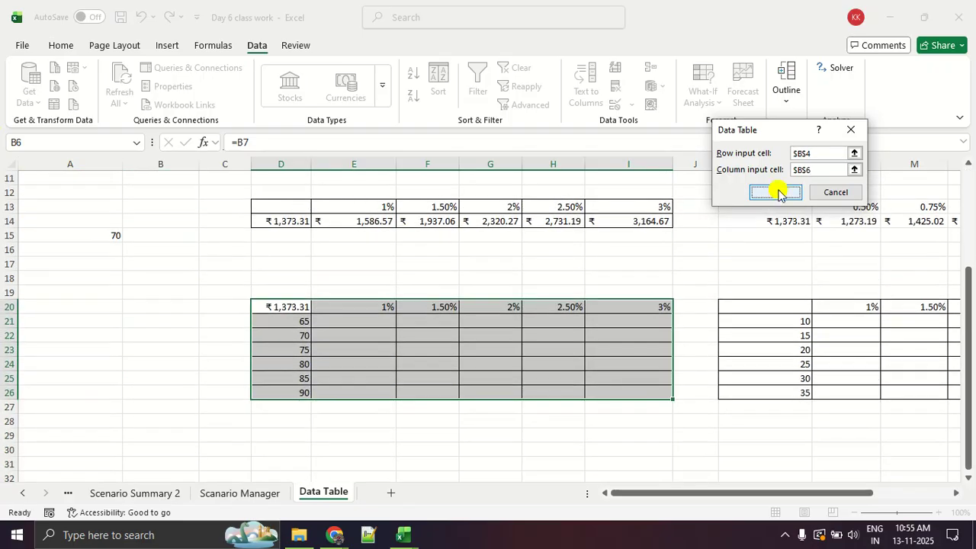
Examine the payments calculated in D20:I26, especially the 70-month term at the higher interest rates.
left_click(324, 460)
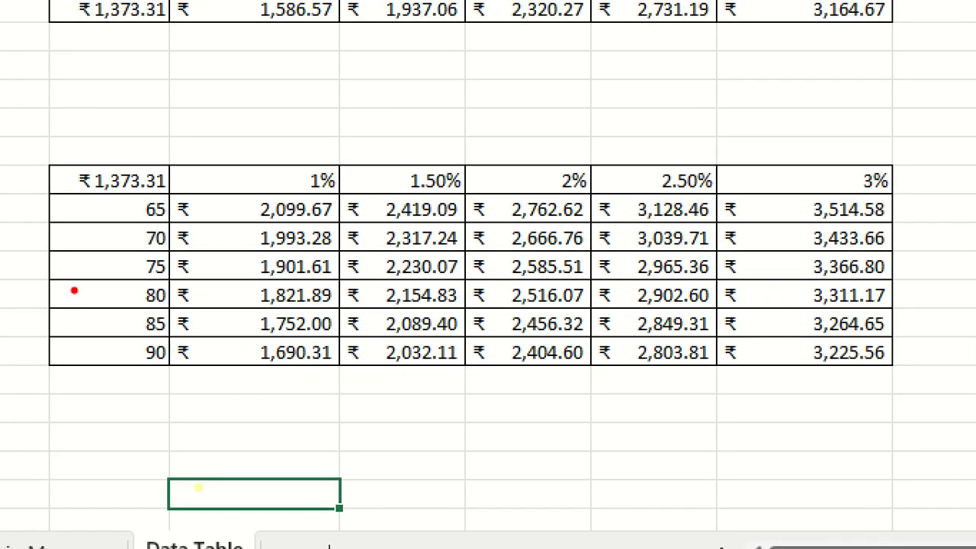
mouse_move(162, 211)
left_mouse_down()
mouse_move(131, 259)
mouse_move(141, 223)
left_mouse_up()
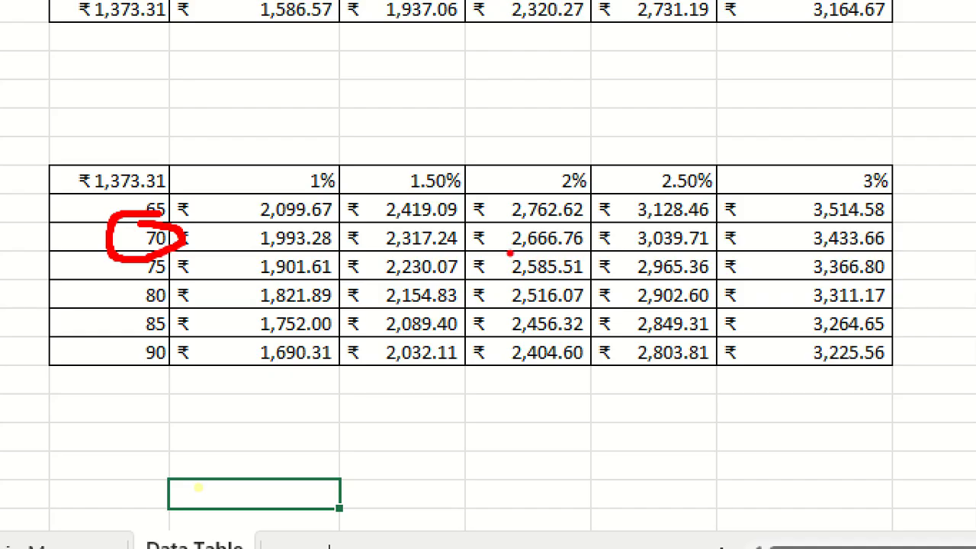
left_click_drag(484, 250, 631, 254)
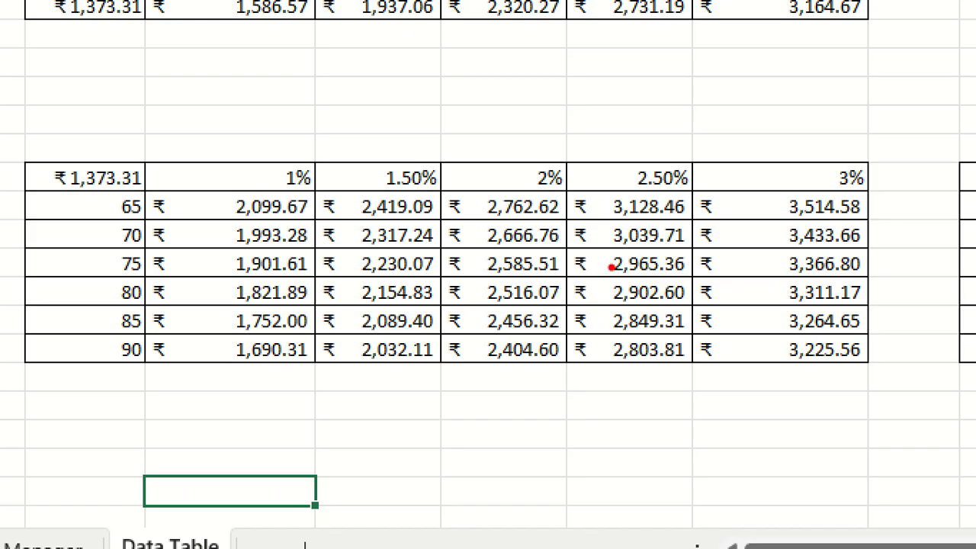
mouse_move(558, 257)
left_mouse_down()
mouse_move(725, 251)
mouse_move(586, 215)
mouse_move(625, 261)
left_mouse_up()
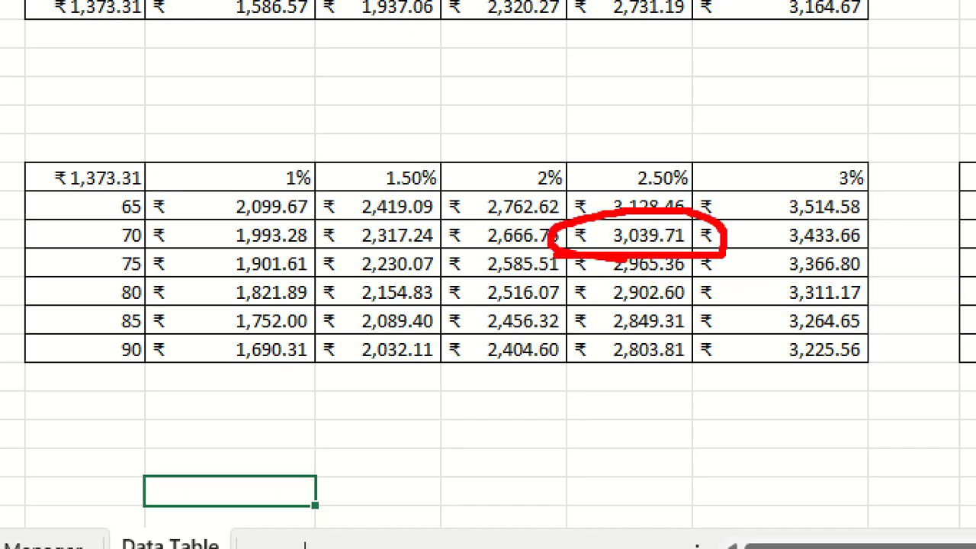
mouse_move(126, 212)
left_mouse_down()
mouse_move(145, 263)
mouse_move(131, 212)
left_mouse_up()
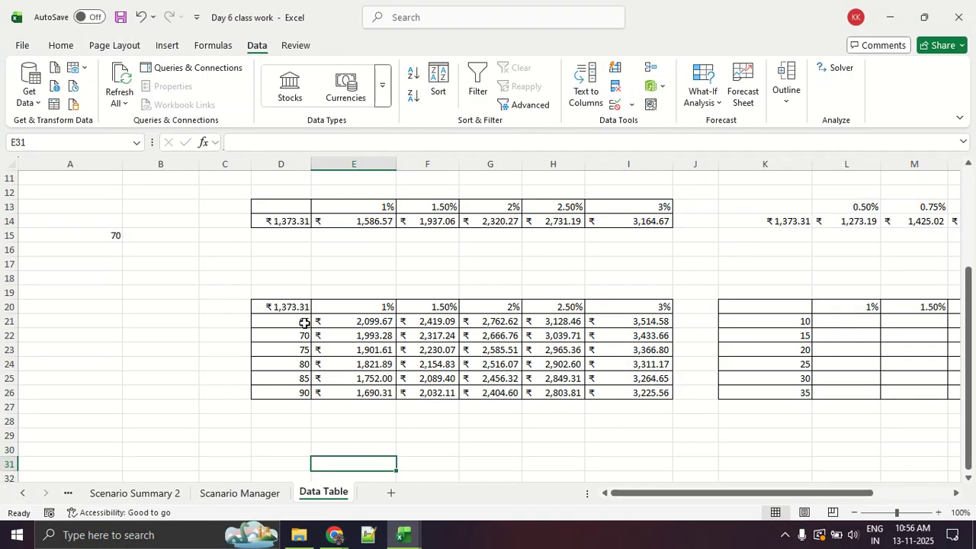
Remove all borders from the second two-variable grid K20:P26 and select its empty corner cell K20.
scroll(487, 424, "down", 2)
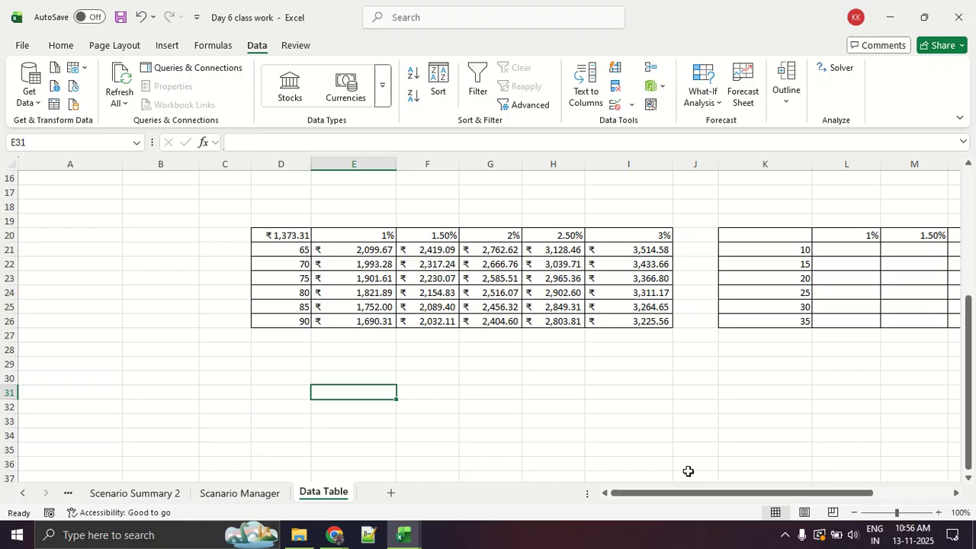
left_click_drag(681, 493, 774, 513)
left_click_drag(514, 240, 898, 324)
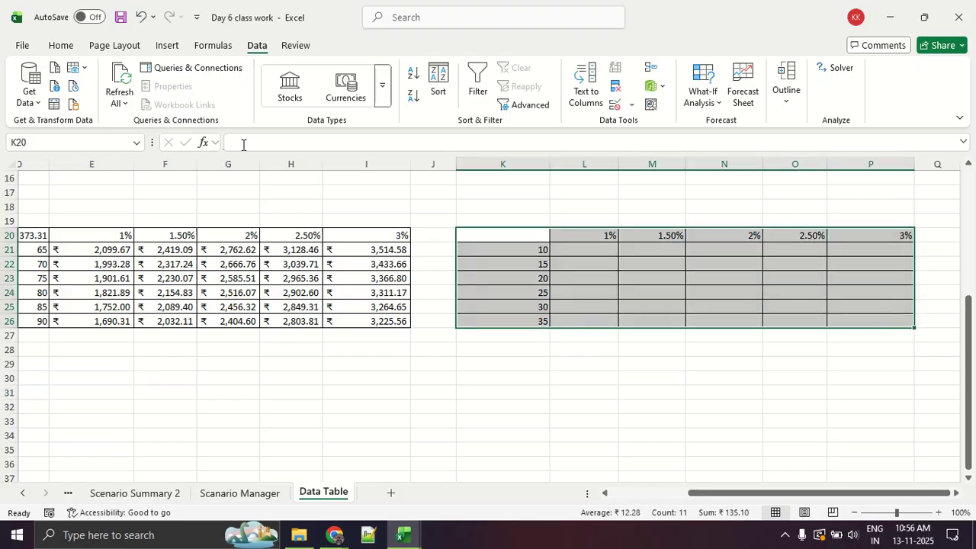
left_click(67, 44)
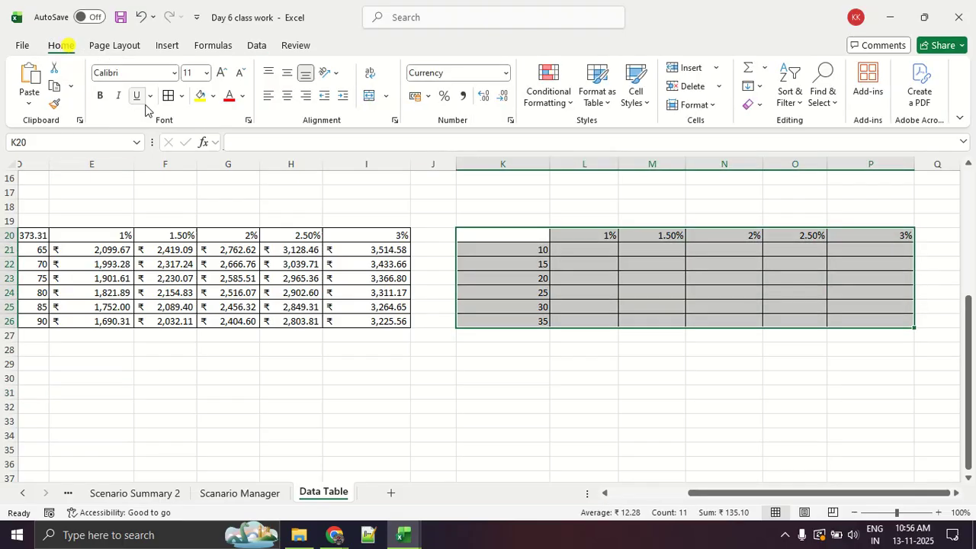
left_click(180, 97)
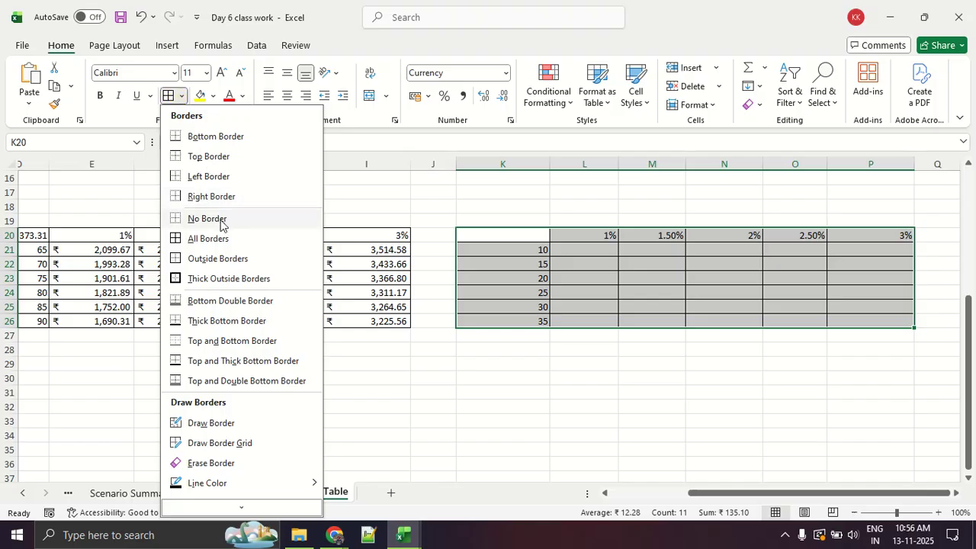
left_click(217, 219)
left_click(785, 417)
left_click_drag(529, 249, 537, 323)
left_click_drag(640, 234, 869, 236)
left_click(678, 318)
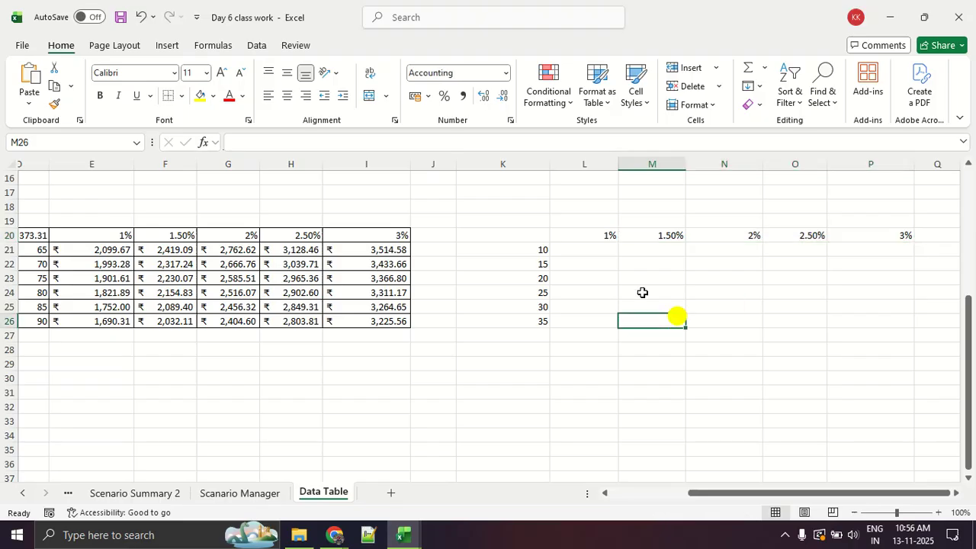
left_click(518, 238)
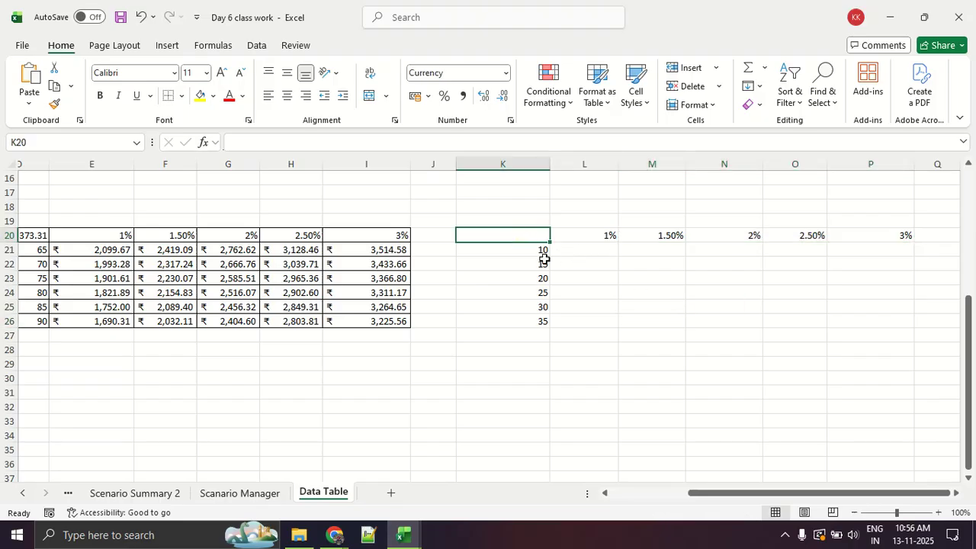
type("==PM")
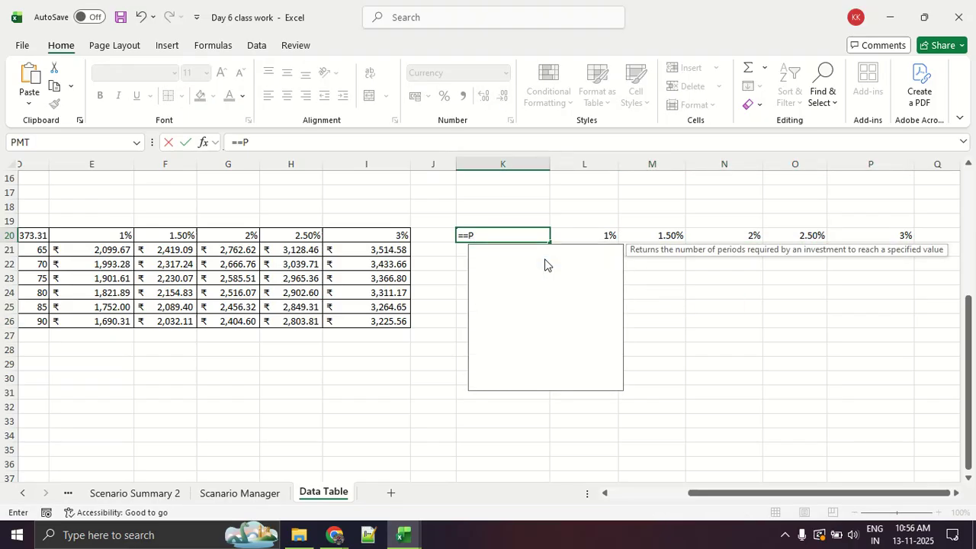
key("BackSpace")
key("BackSpace")
key("BackSpace")
key("BackSpace")
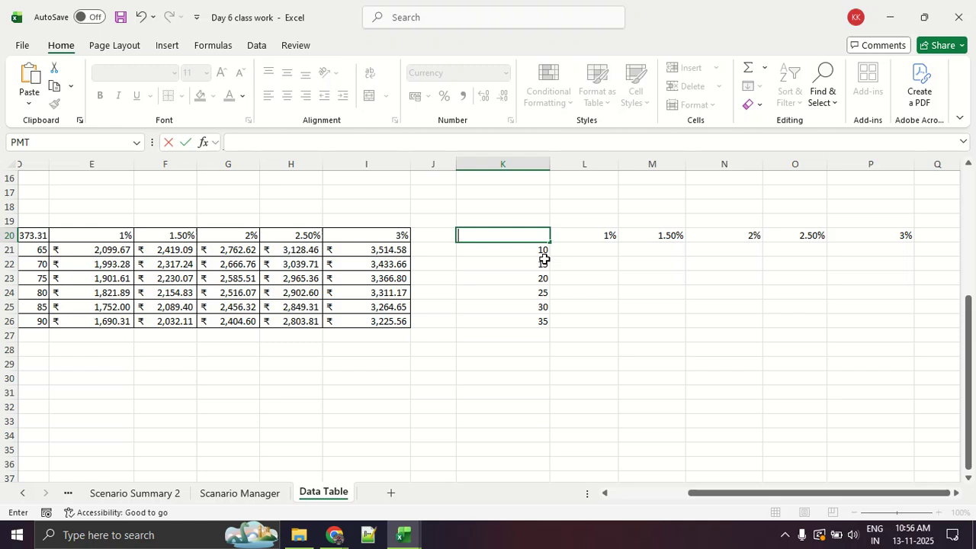
Insert the financial function PMT in the corner cell K20 of the second two-variable grid.
left_click(206, 47)
left_click(160, 88)
scroll(187, 341, "down", 3)
scroll(186, 341, "down", 3)
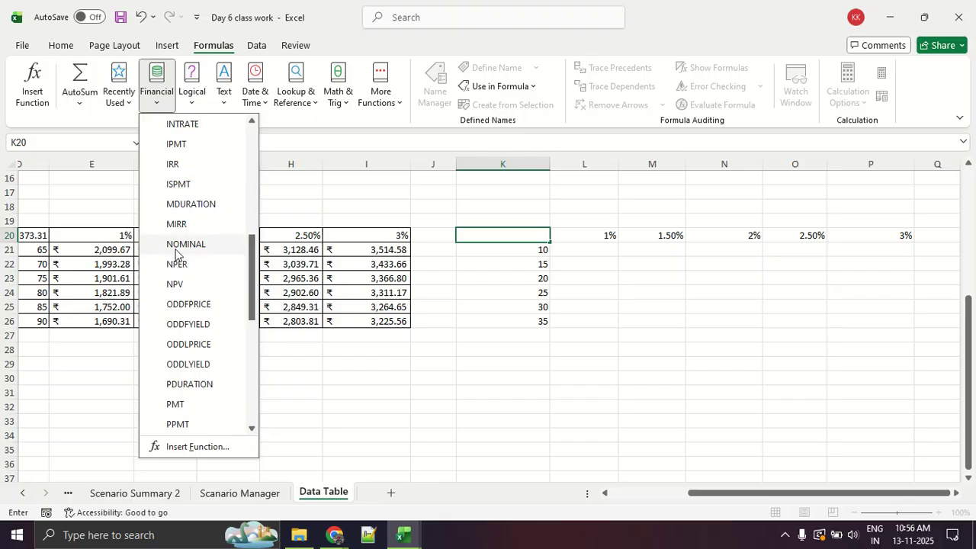
scroll(190, 220, "down", 2)
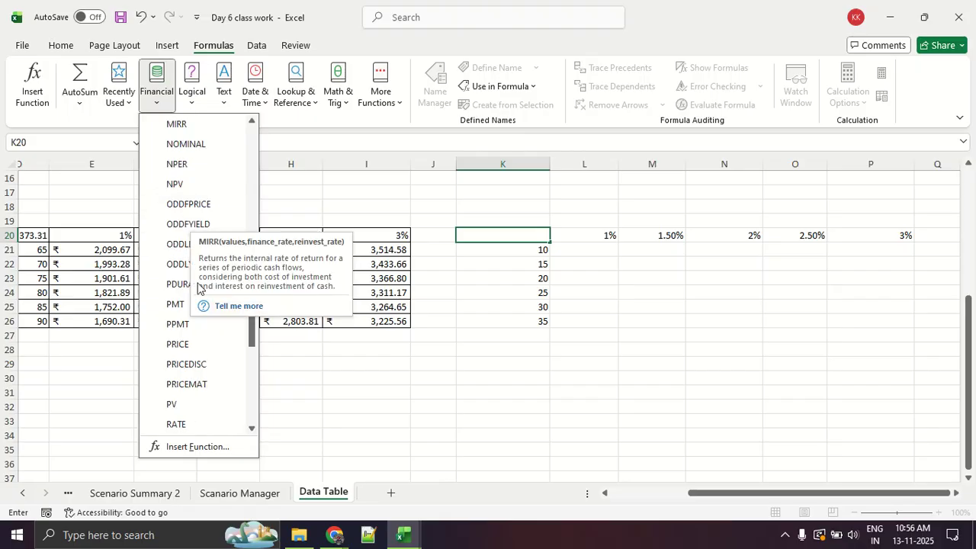
left_click(179, 305)
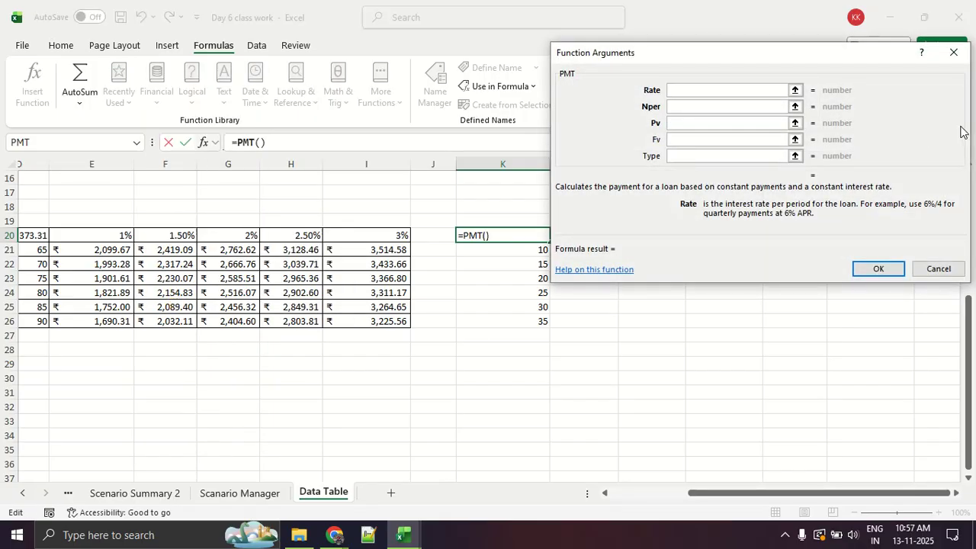
Complete the PMT function in K20 with Rate B4, Nper B6 and Pv B2.
scroll(336, 351, "up", 3)
left_click_drag(817, 493, 591, 494)
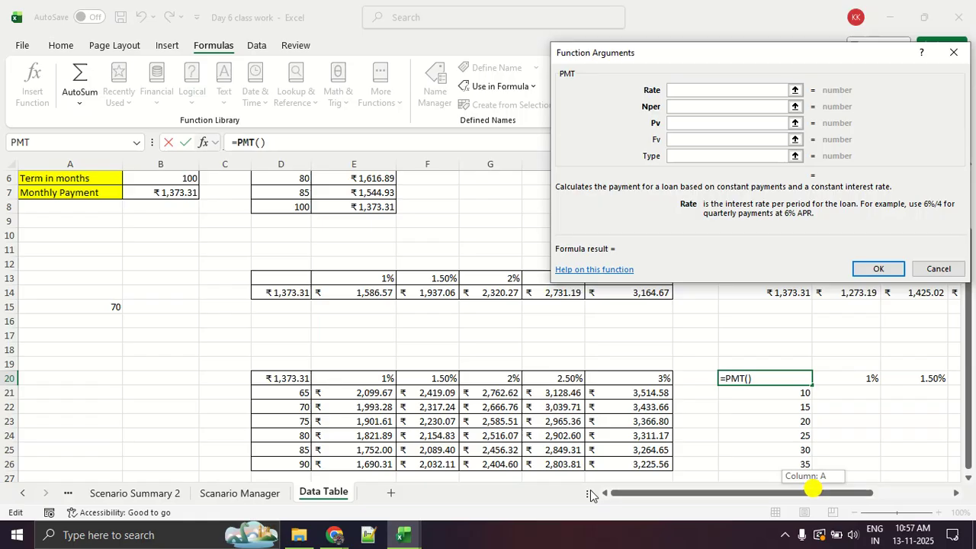
scroll(319, 348, "up", 2)
left_click(185, 219)
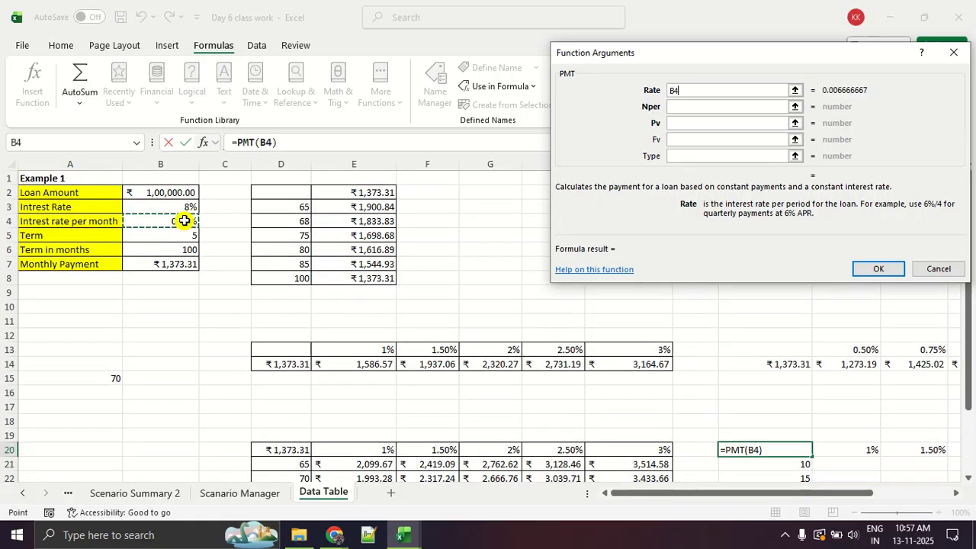
left_click(679, 107)
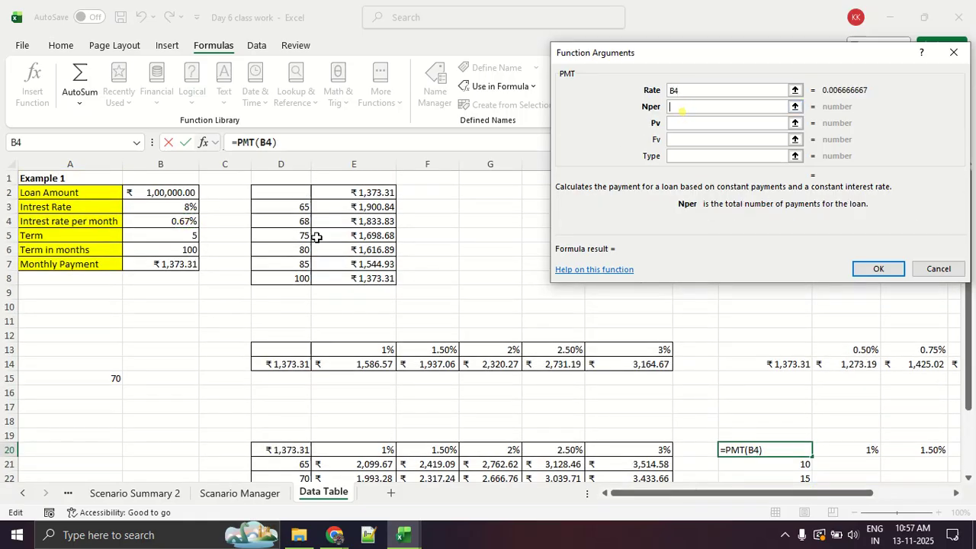
left_click(183, 249)
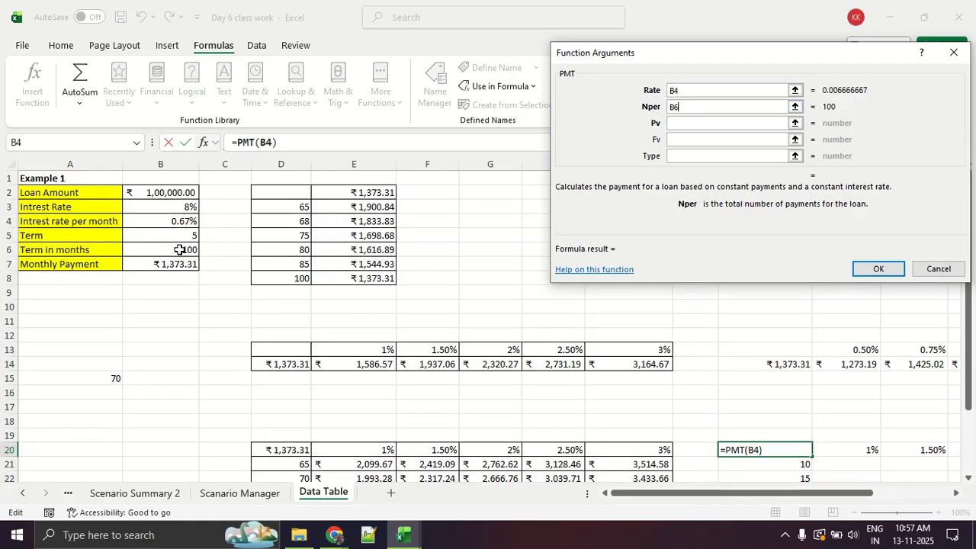
left_click(700, 124)
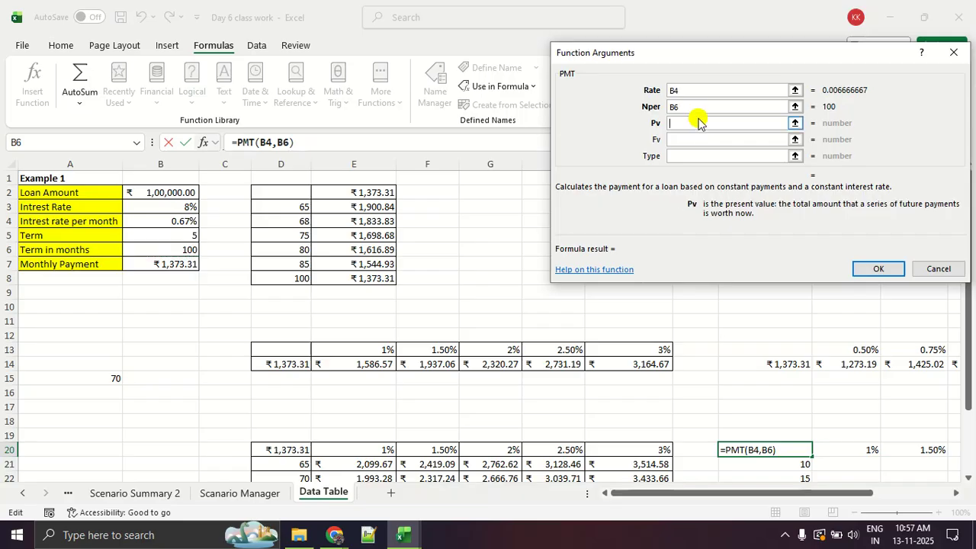
left_click(158, 192)
left_click(878, 268)
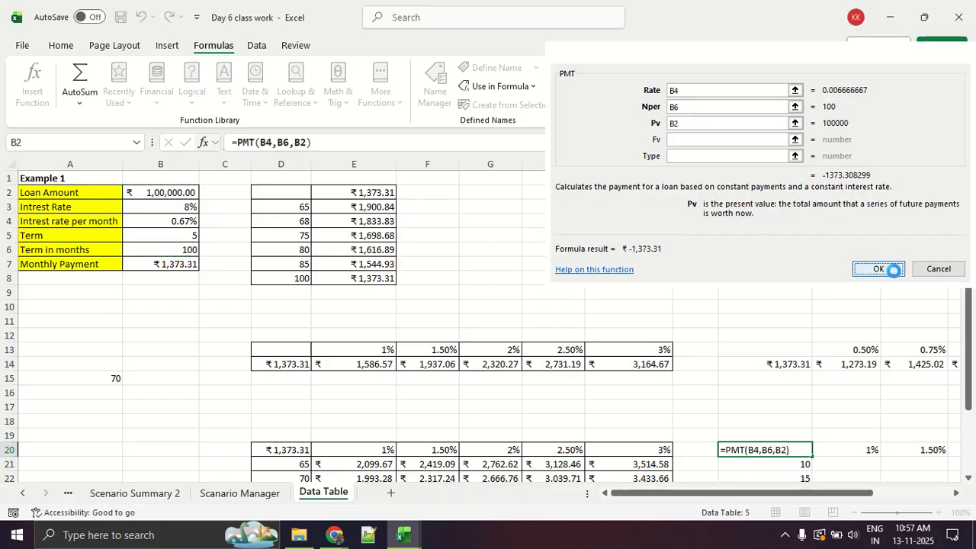
Select the second two-variable grid K20:P26 and open the What-If Analysis Data Table dialog for it.
scroll(697, 338, "down", 3)
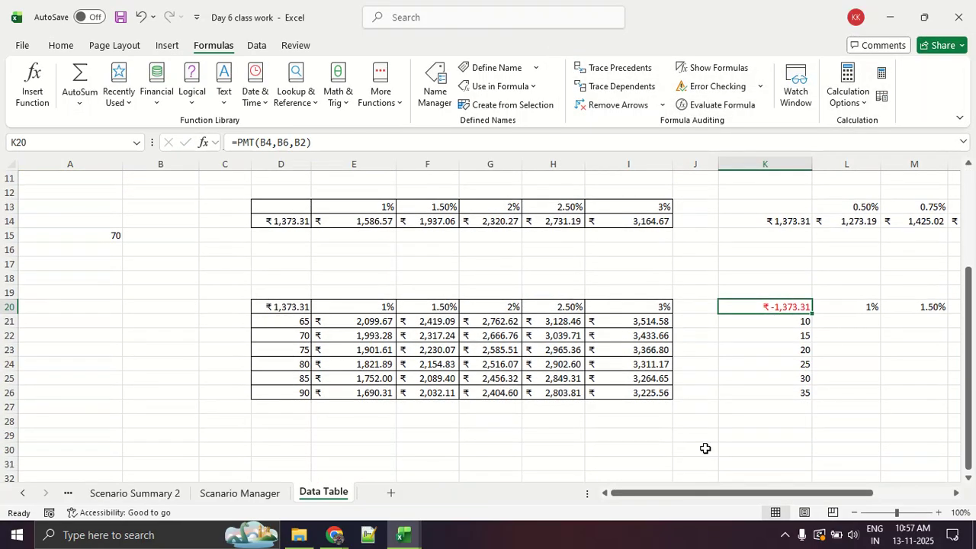
left_click(690, 494)
left_click_drag(691, 494, 769, 494)
left_click(523, 371)
left_click_drag(536, 307, 885, 387)
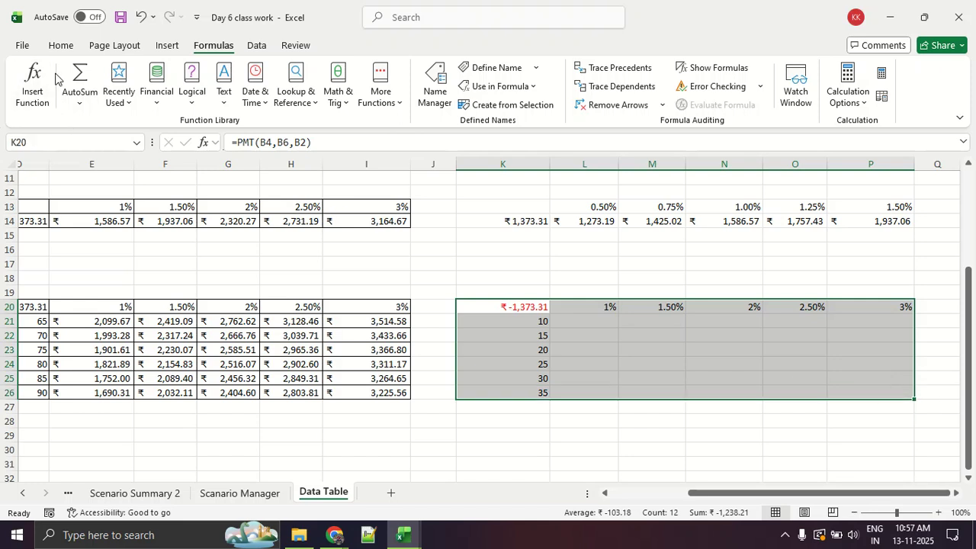
left_click(256, 45)
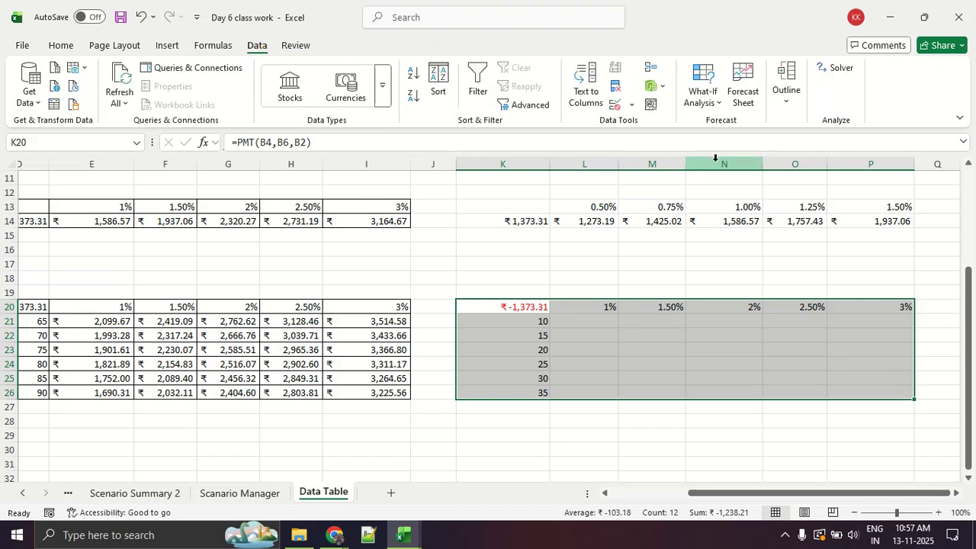
left_click(715, 99)
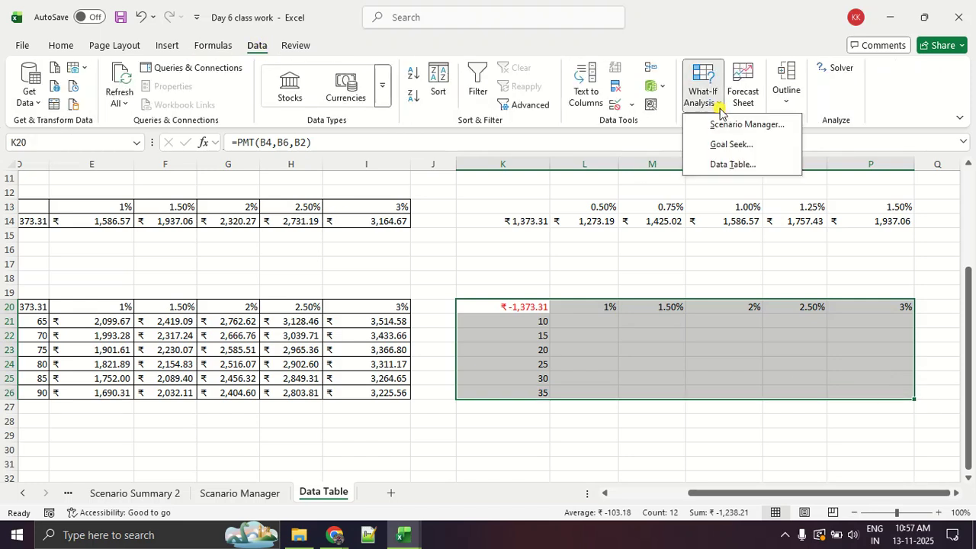
left_click(733, 164)
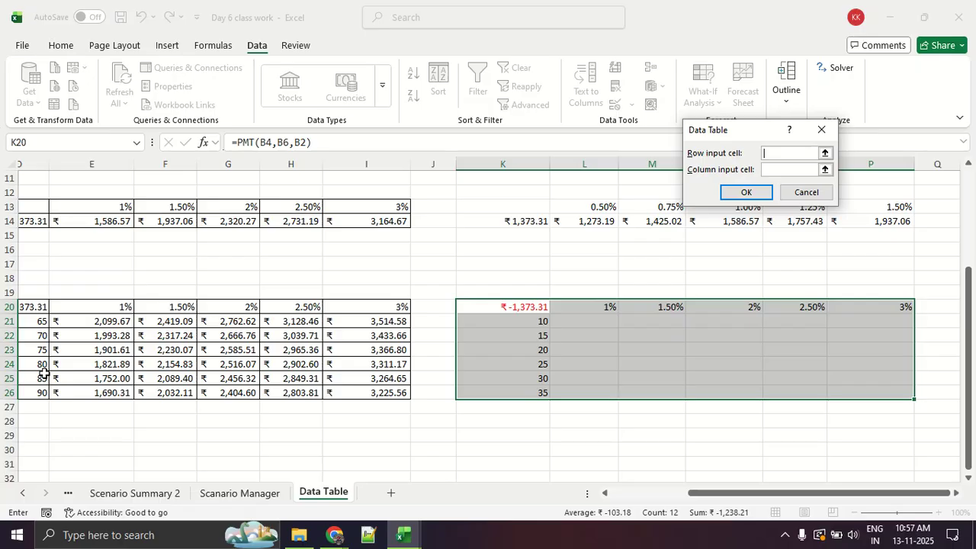
Generate the data table in K20:P26 with $B$4 as the row input cell and $B$6 as the column input cell.
scroll(37, 377, "up", 3)
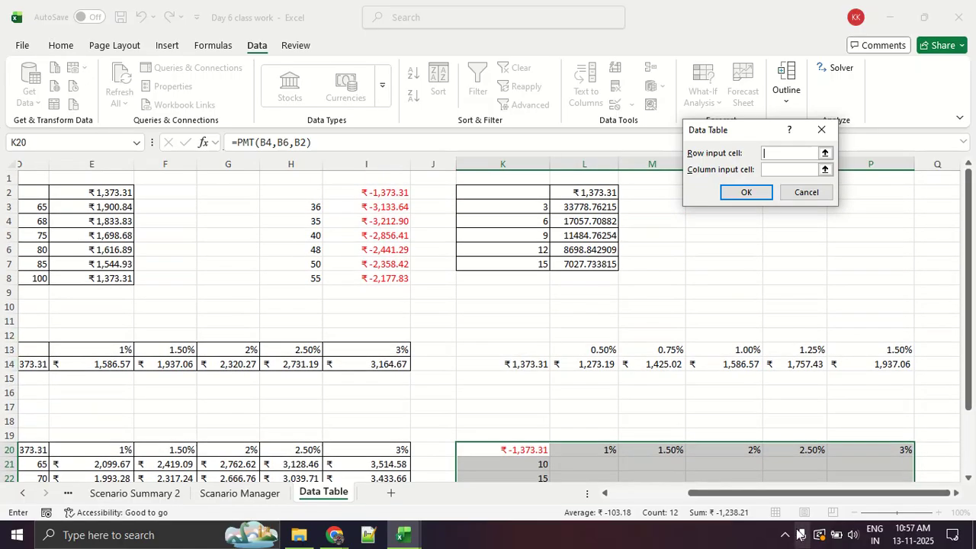
left_click_drag(776, 493, 610, 495)
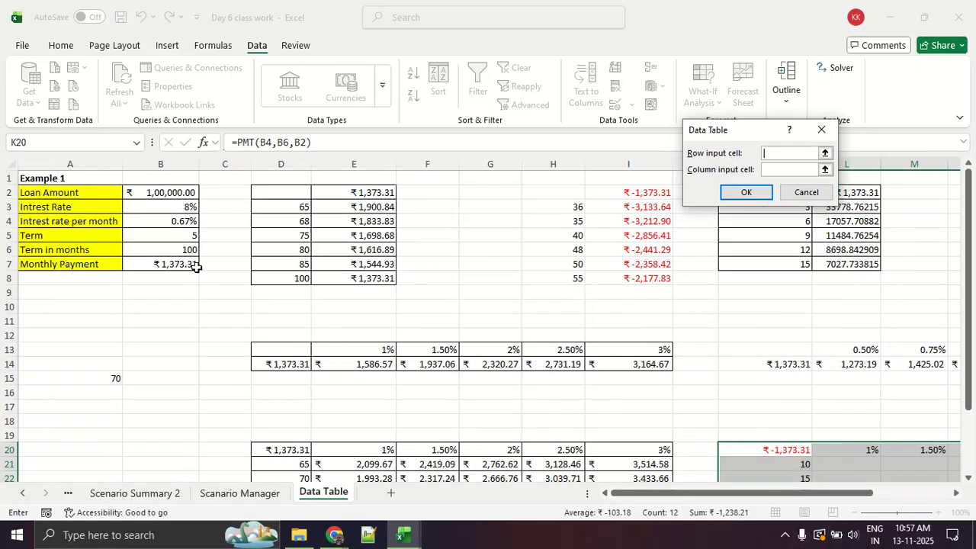
left_click(186, 221)
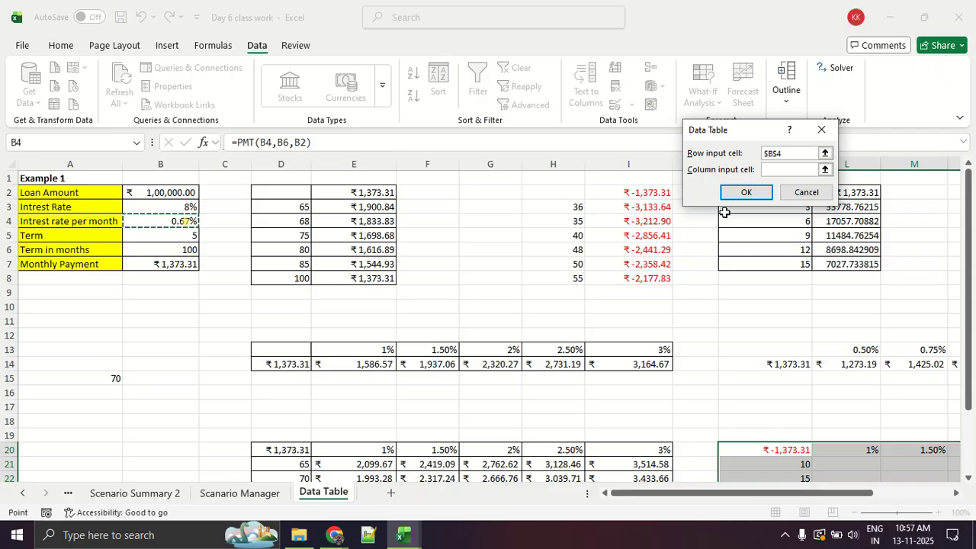
left_click(785, 170)
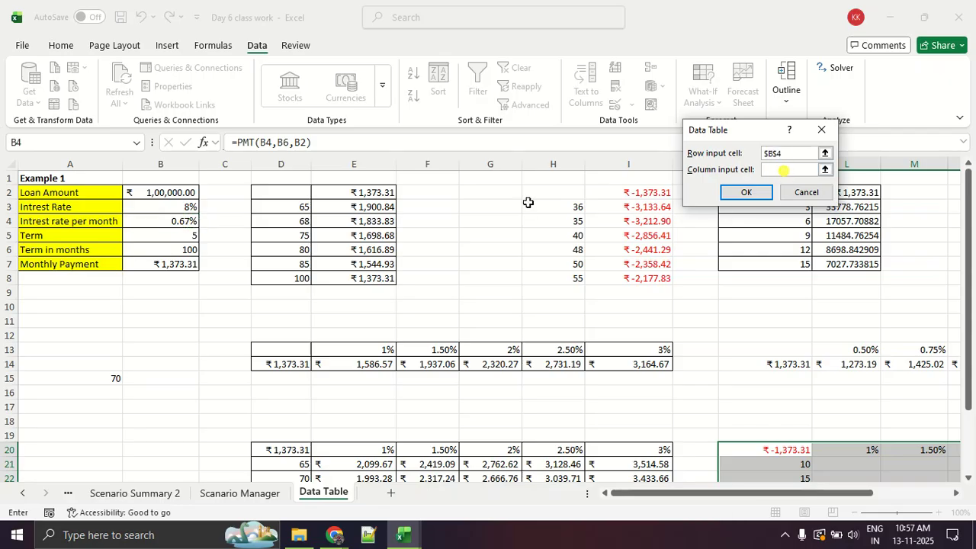
left_click(167, 246)
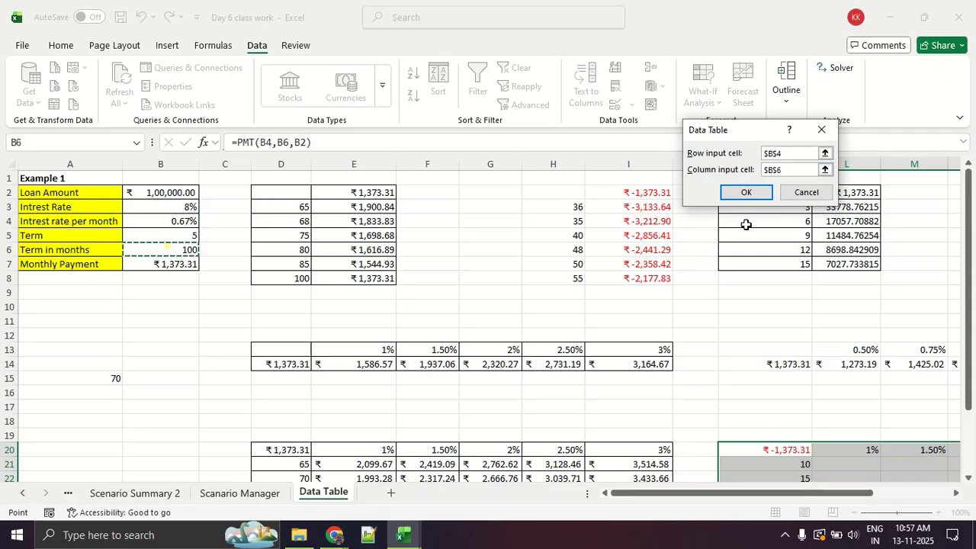
left_click(746, 192)
scroll(735, 311, "down", 3)
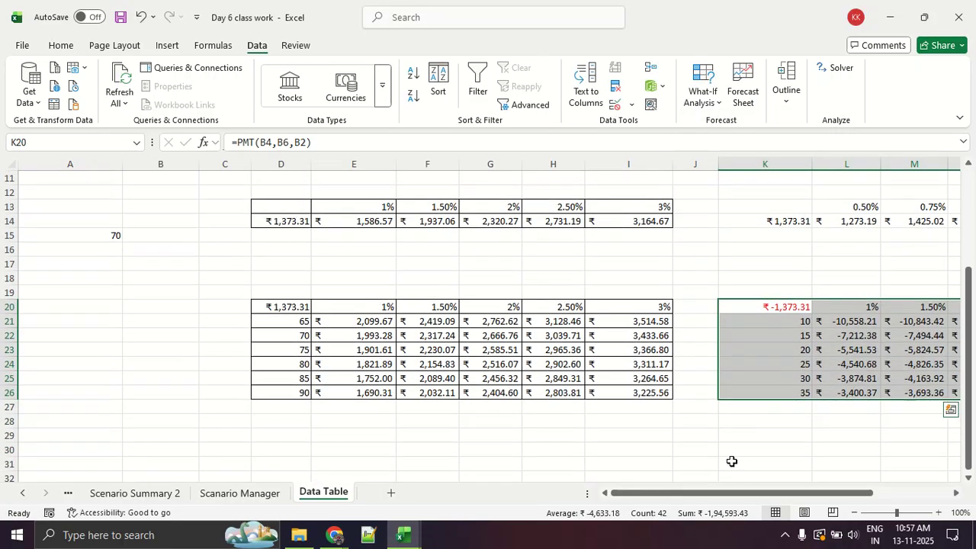
left_click_drag(735, 492, 842, 490)
left_click(774, 433)
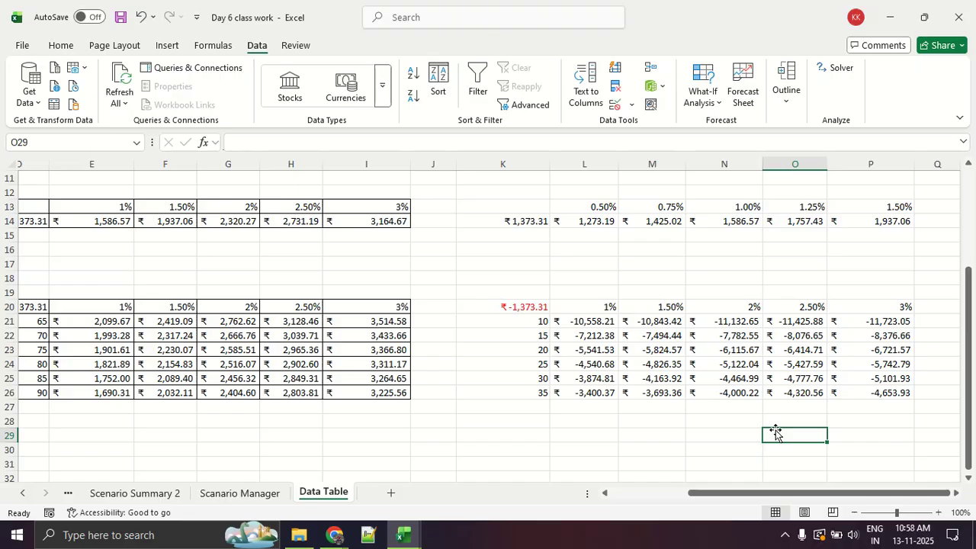
Review the first two-variable table's terms in D21:D25 and rates in E20:I20, its formula in I26, and the loan amount in B2.
left_click_drag(707, 495, 691, 494)
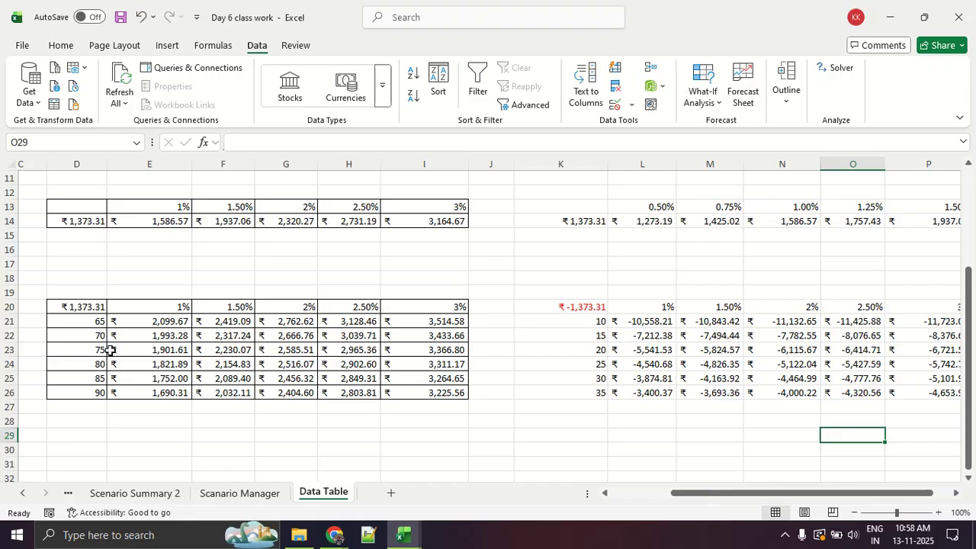
left_click_drag(85, 321, 79, 385)
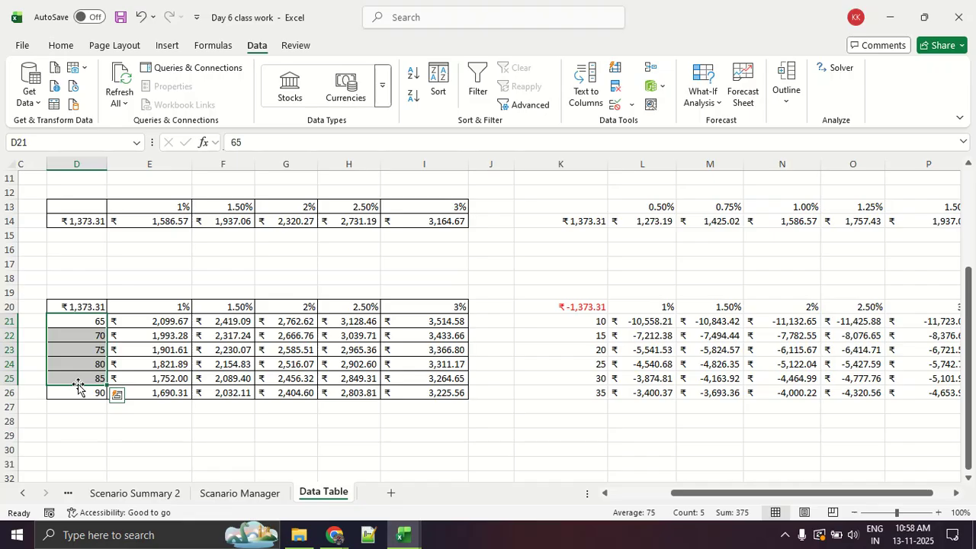
left_click_drag(178, 307, 426, 307)
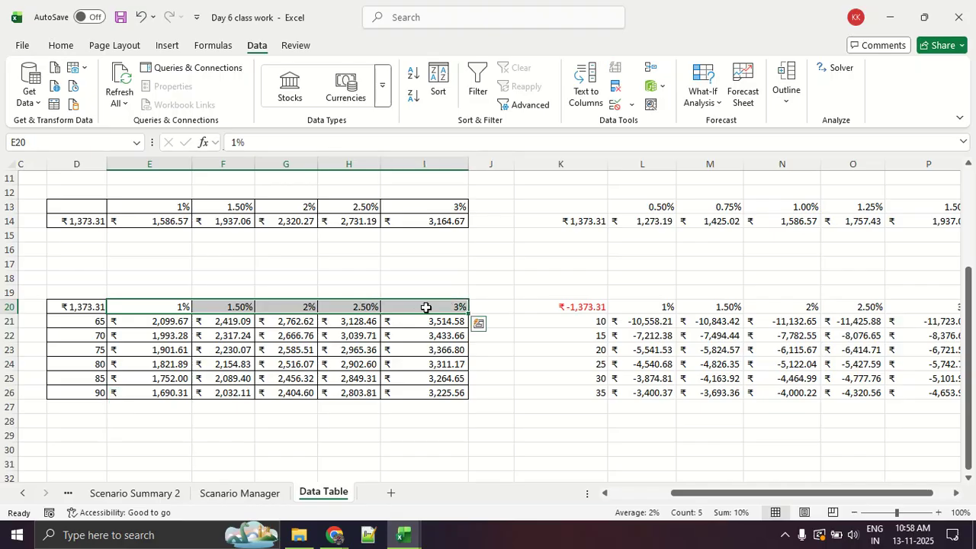
left_click(384, 387)
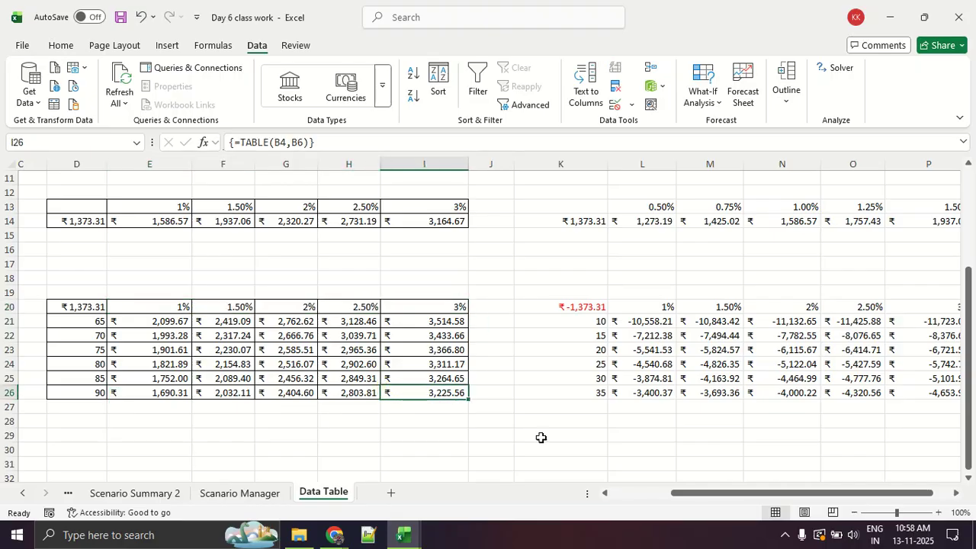
left_click_drag(677, 492, 616, 494)
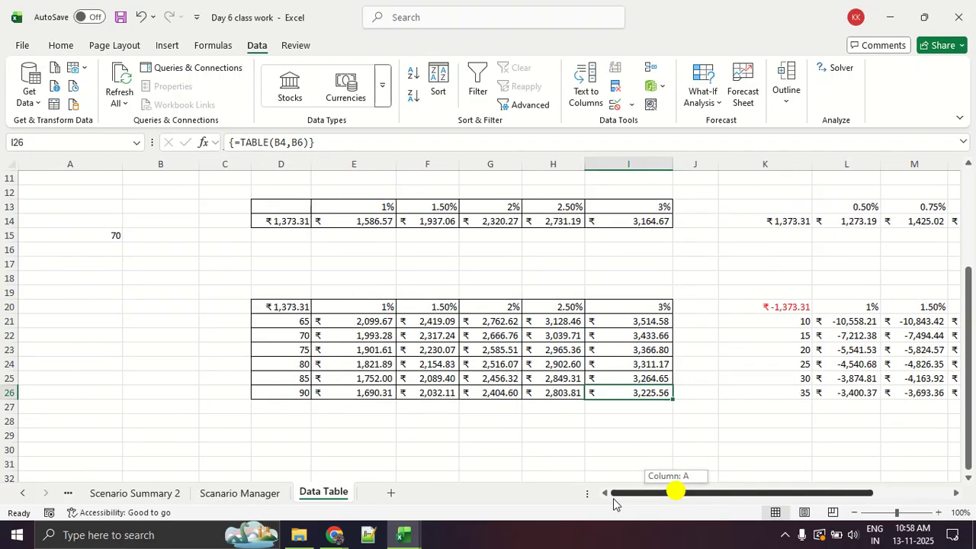
scroll(355, 340, "up", 3)
left_click(138, 189)
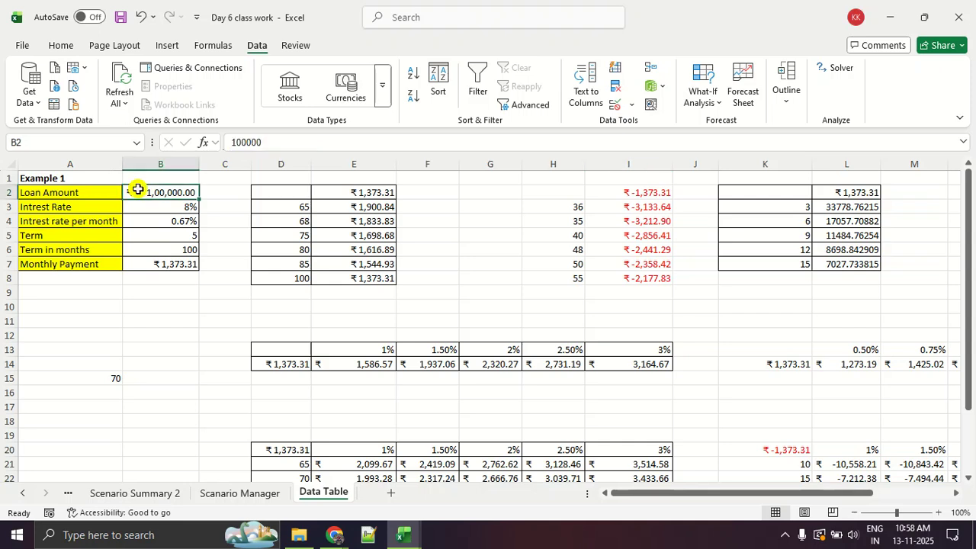
Examine the first two-variable table's payments for the 65-month term at the 1% and 1.50% rates.
scroll(261, 250, "down", 3)
left_click(325, 321)
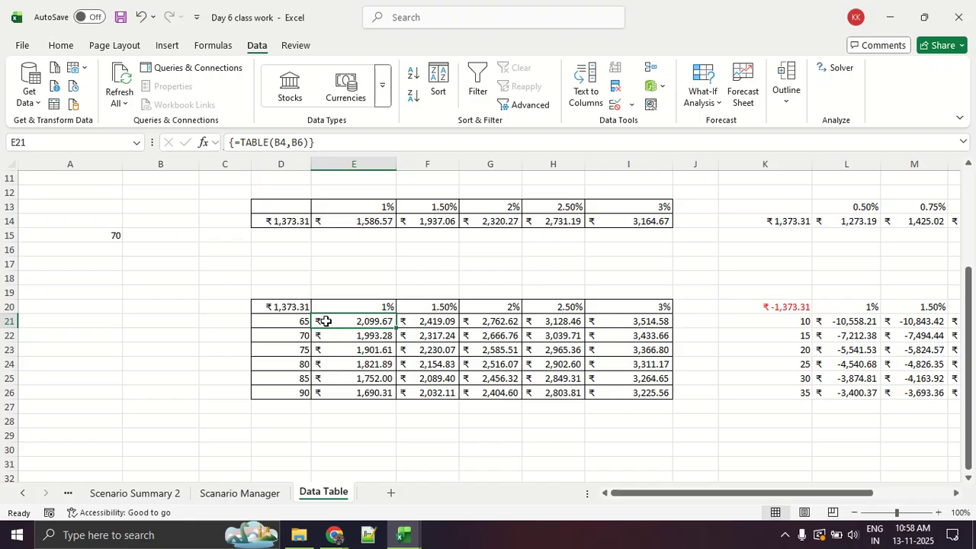
key("Right")
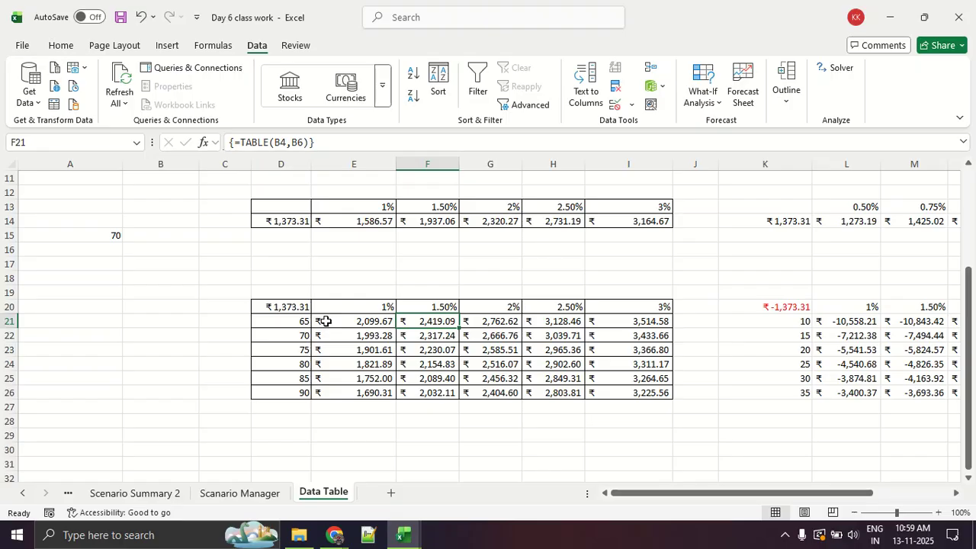
key("Left")
key("Left")
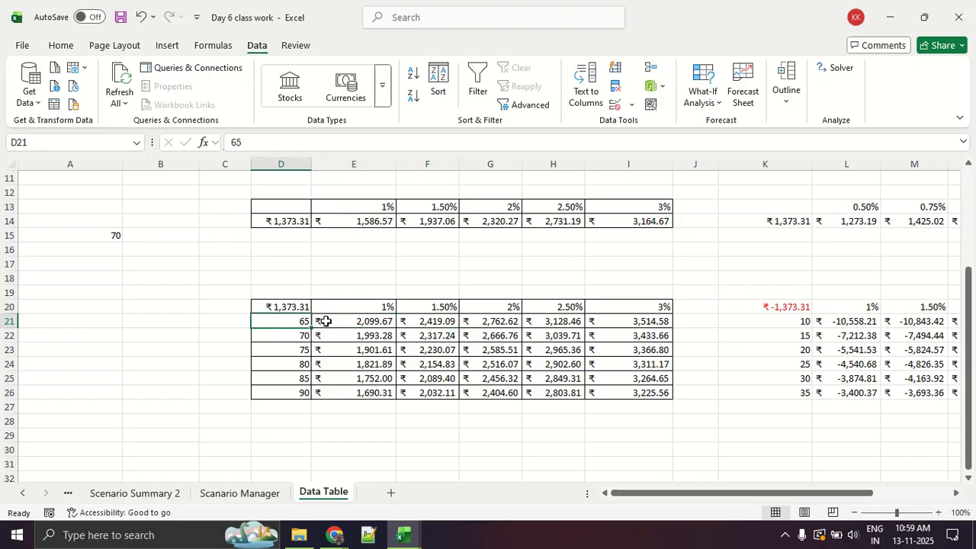
left_click(325, 321)
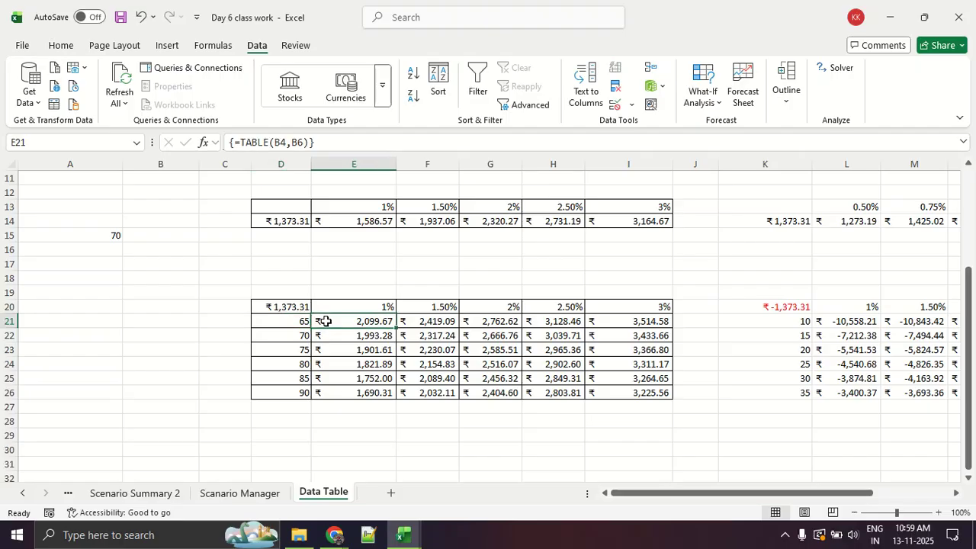
key("Right")
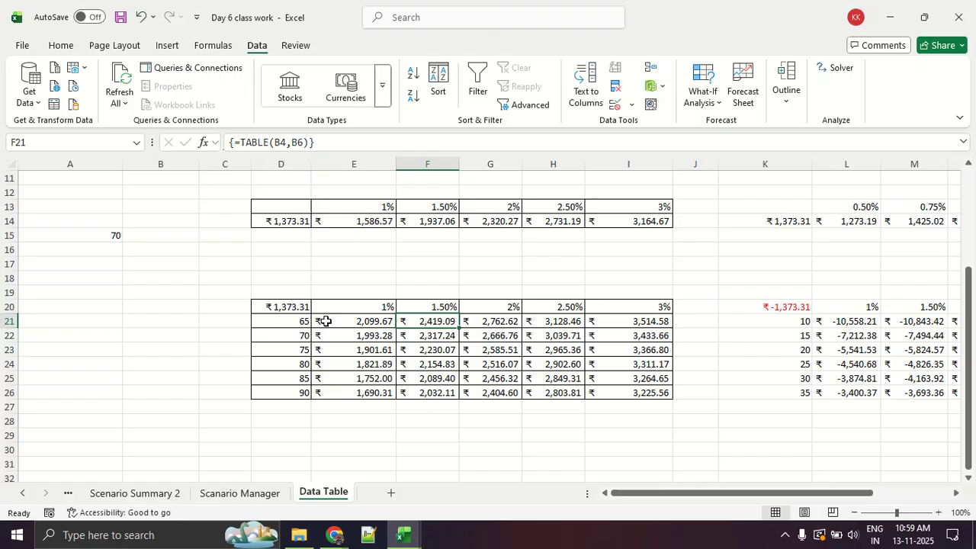
Switch to the Google Meet call and look through its participant list.
key("alt+Tab")
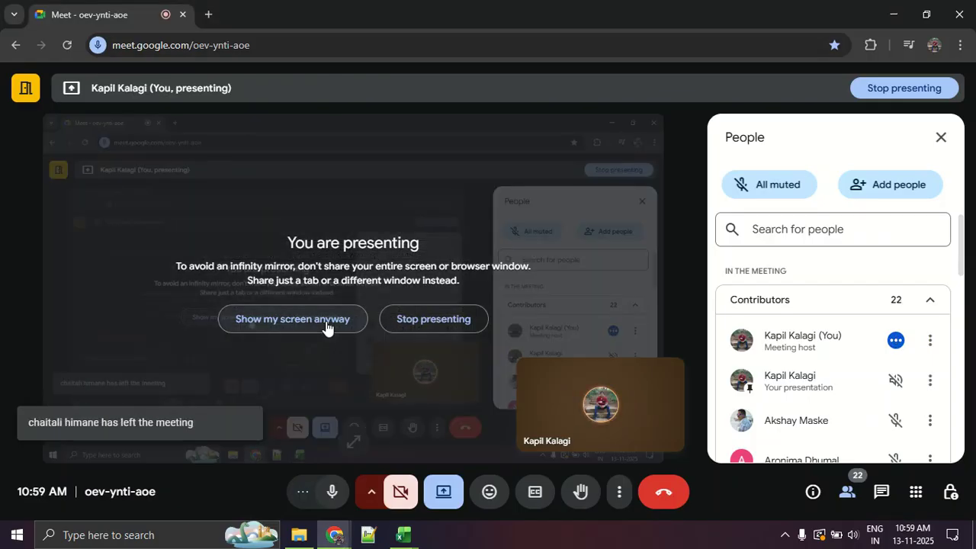
scroll(834, 330, "down", 5)
scroll(833, 329, "down", 4)
scroll(834, 329, "up", 3)
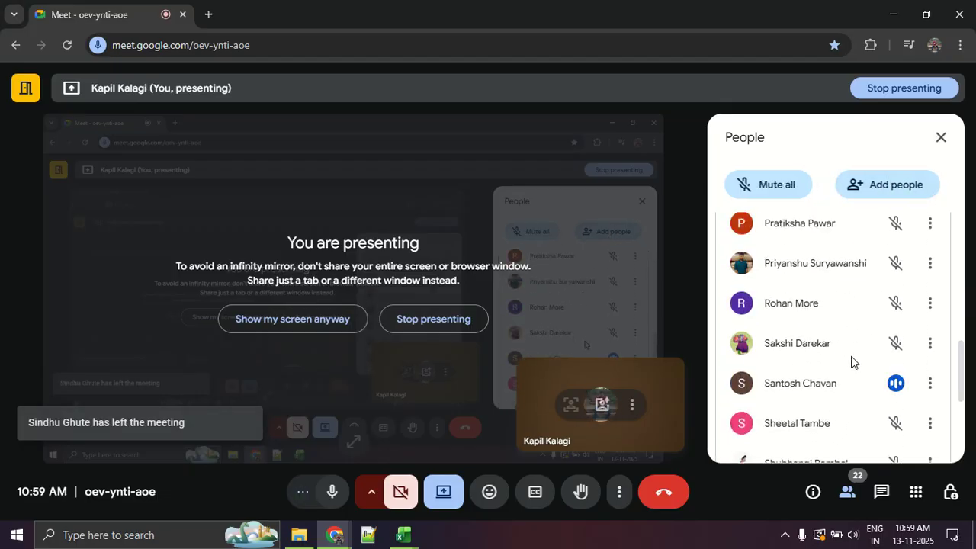
scroll(851, 361, "up", 3)
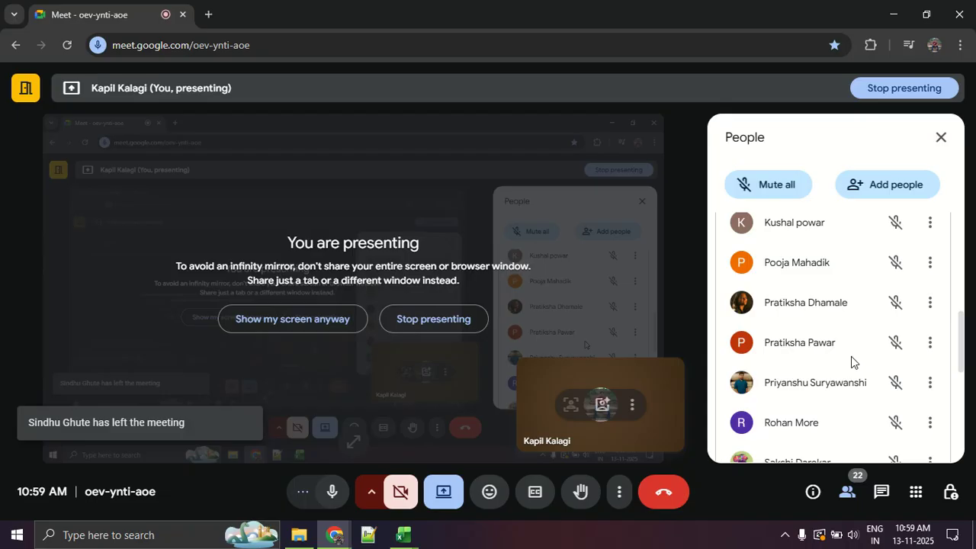
Look through the Google Meet participant list down to its last entry and check the microphone states.
scroll(851, 362, "down", 3)
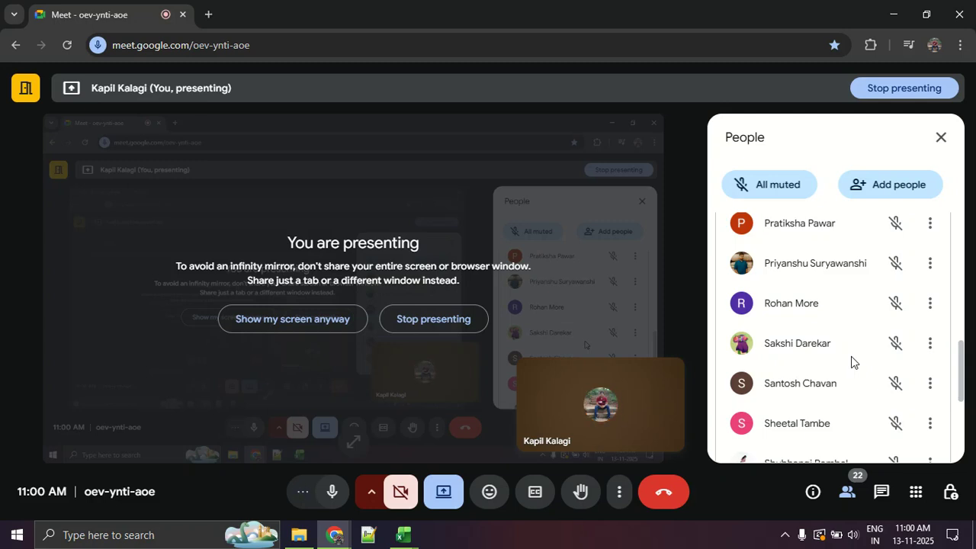
scroll(850, 356, "up", 5)
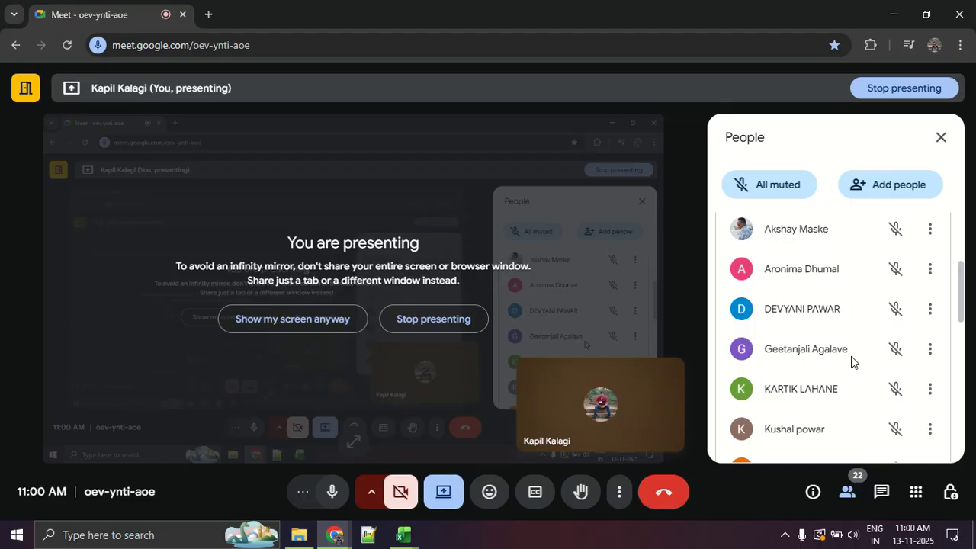
scroll(851, 356, "down", 2)
scroll(851, 356, "down", 5)
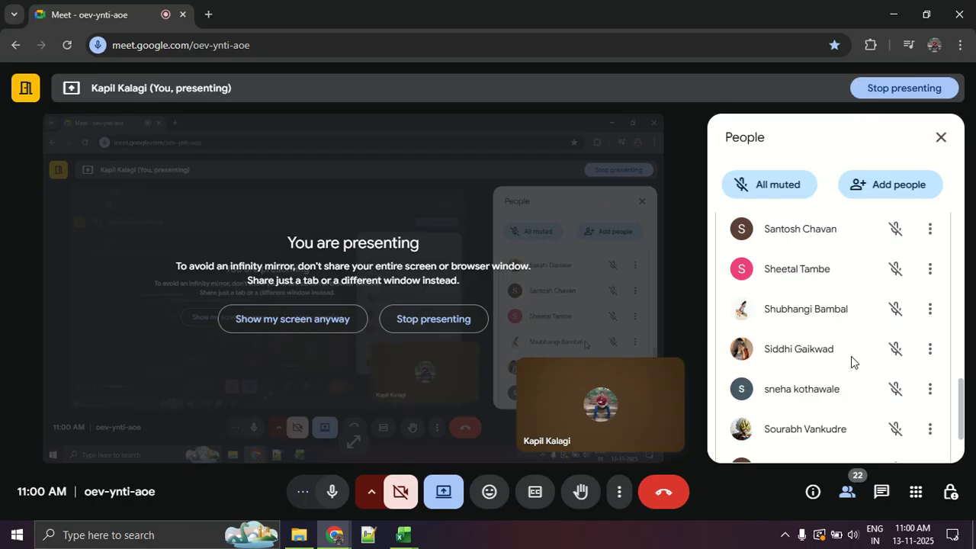
scroll(851, 356, "down", 1)
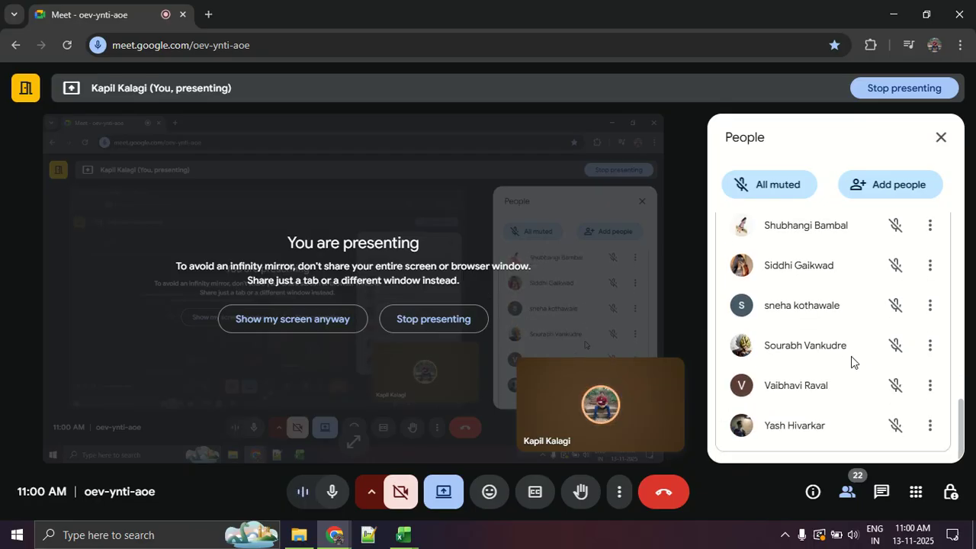
scroll(851, 356, "up", 4)
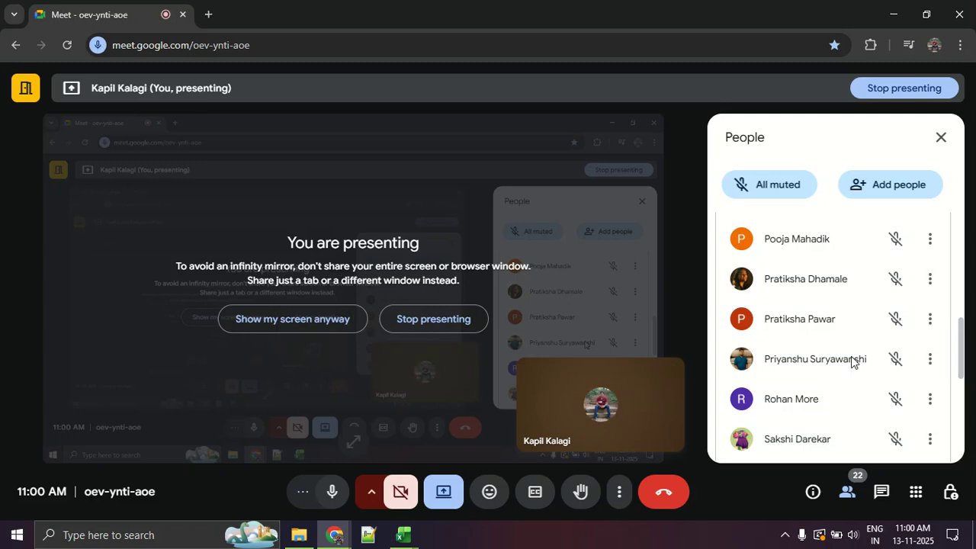
key("alt+Tab")
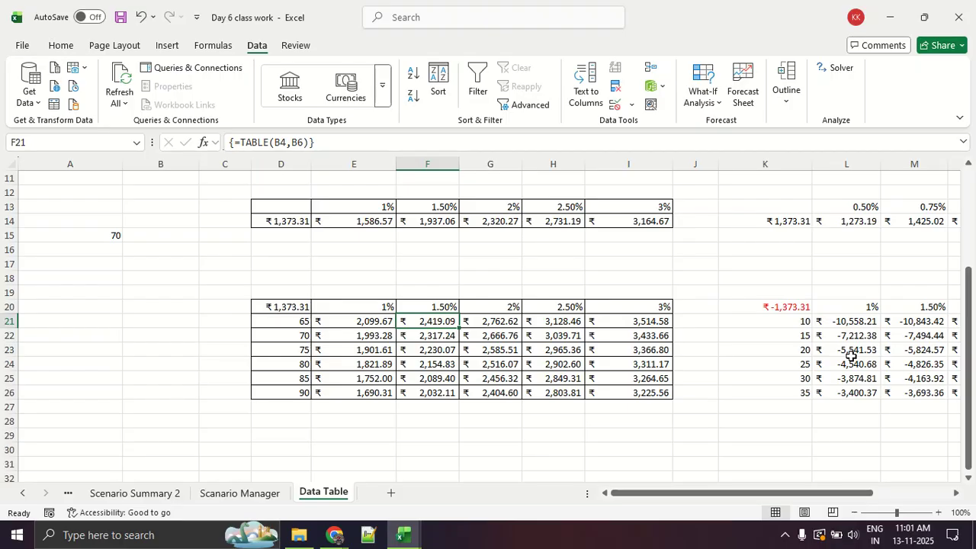
key("alt+Tab")
key("alt+Tab")
key("alt+Tab")
key("alt+Tab")
key("alt+Tab")
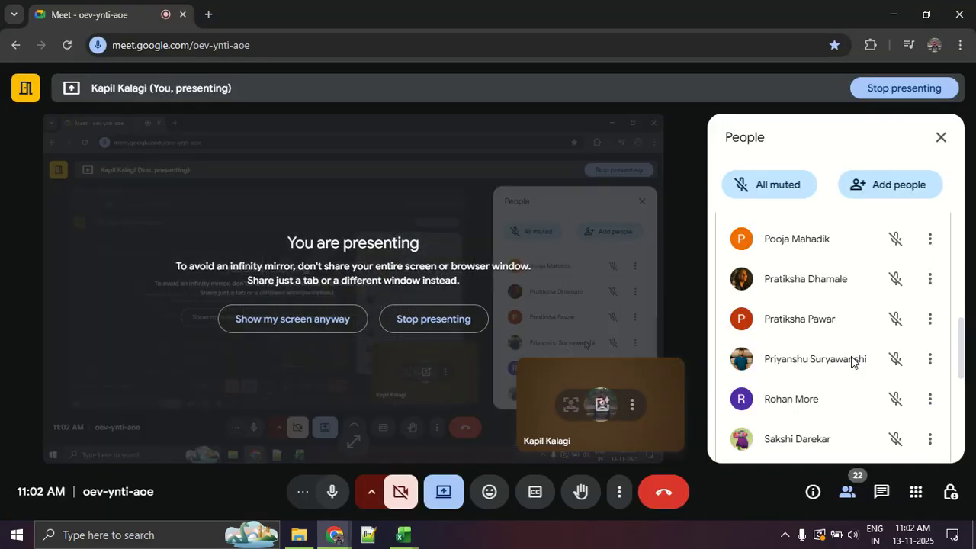
scroll(851, 360, "down", 3)
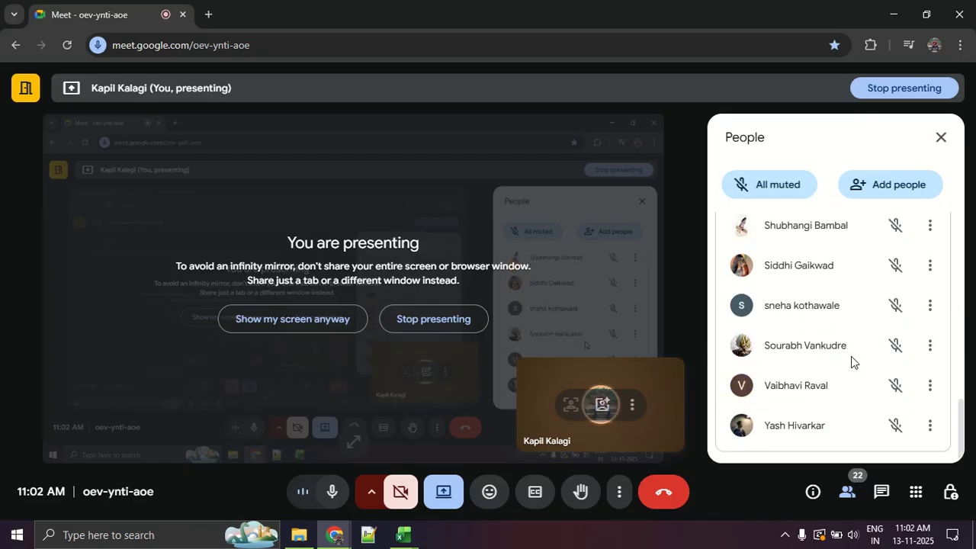
key("alt+Tab")
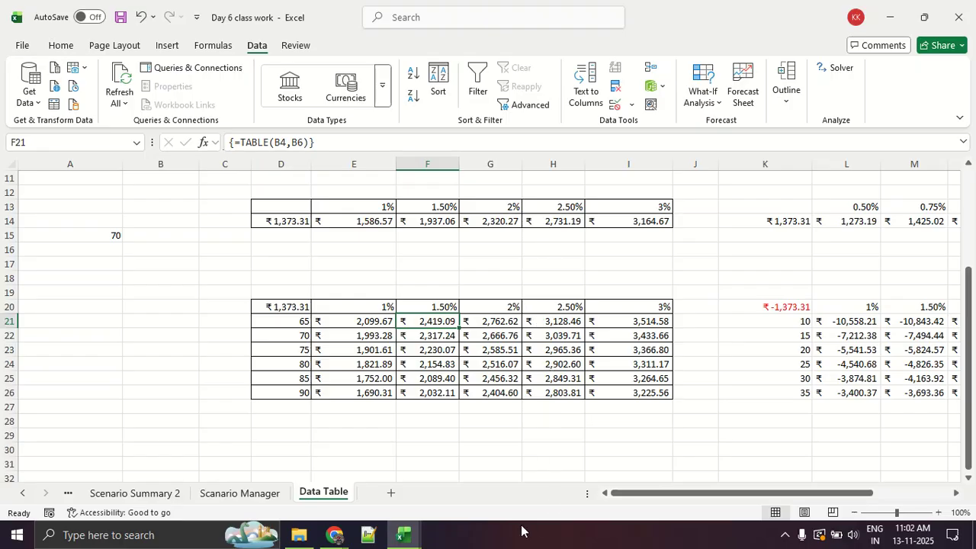
Return to the Google Meet call and review the contributors from the start of the participant list.
mouse_move(345, 540)
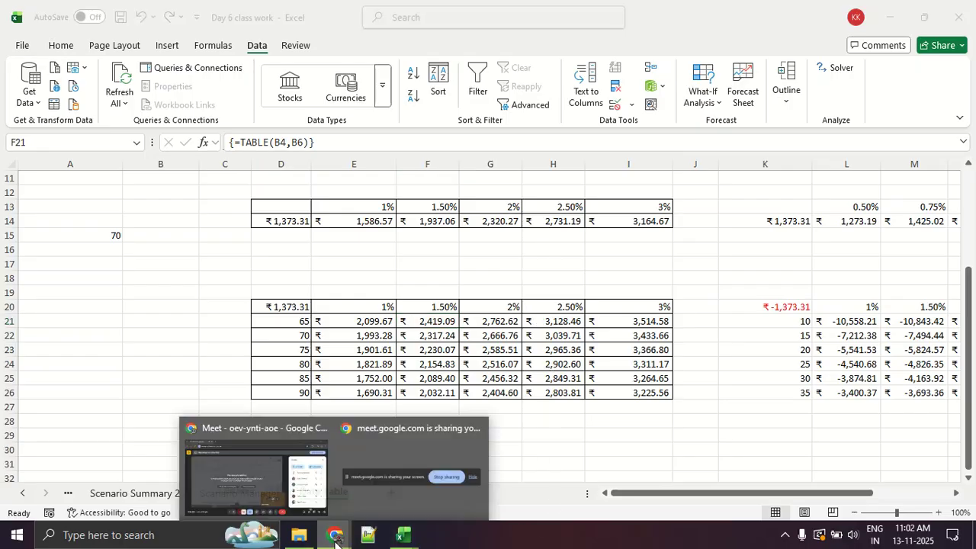
left_click(283, 479)
scroll(827, 305, "up", 5)
scroll(826, 305, "up", 3)
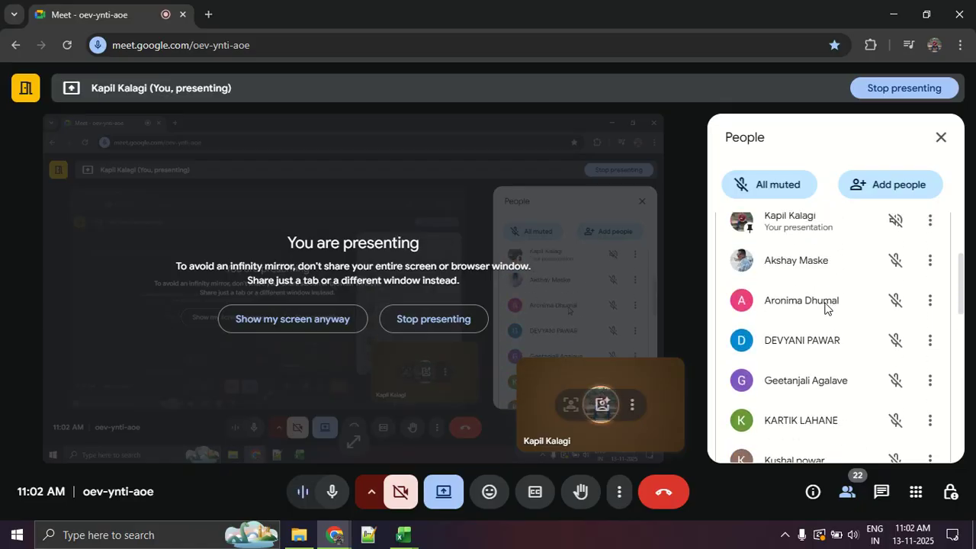
scroll(827, 306, "up", 3)
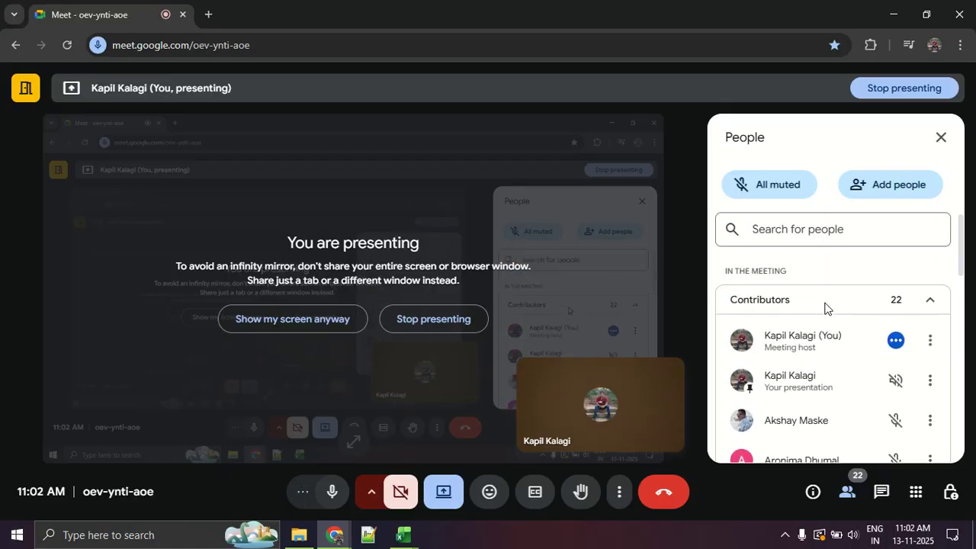
scroll(825, 308, "down", 3)
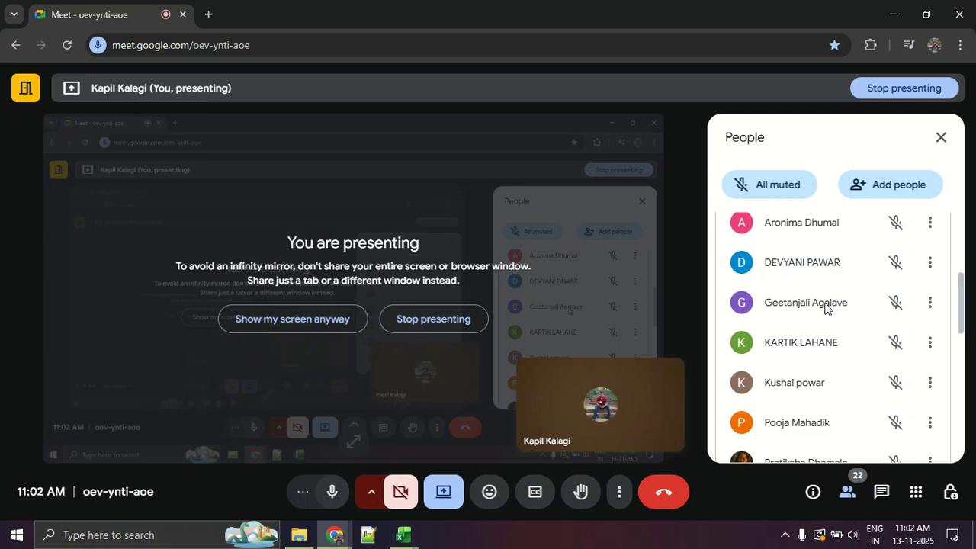
scroll(825, 308, "down", 2)
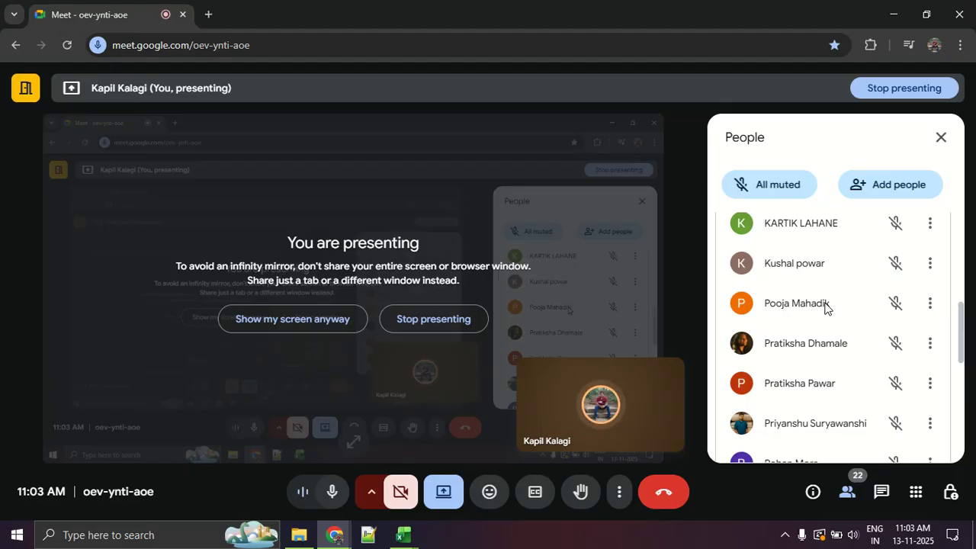
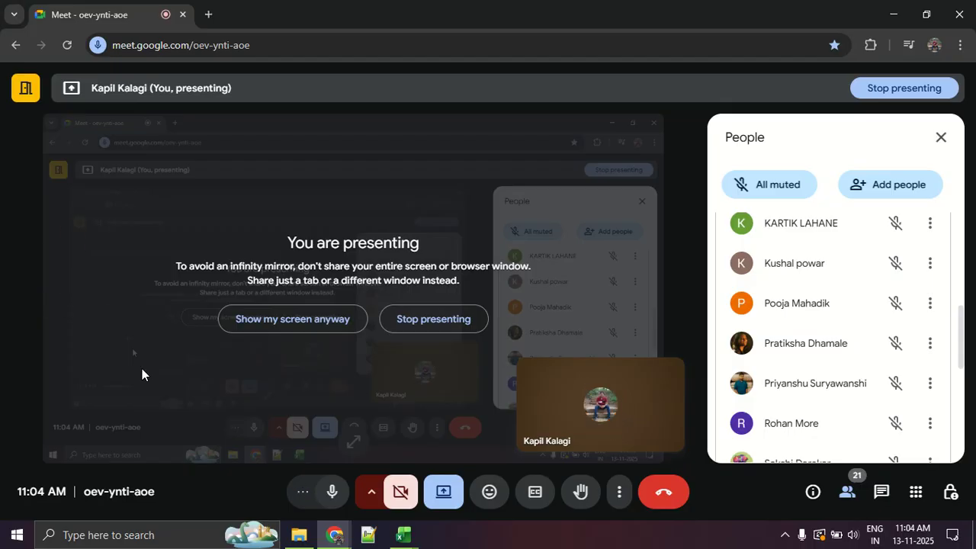
Handwrite an algebraic expression starting with x² and containing y in red across the presenting view.
mouse_move(185, 157)
left_mouse_down()
mouse_move(257, 149)
mouse_move(295, 161)
left_mouse_up()
left_click_drag(269, 100, 346, 154)
left_click_drag(321, 139, 326, 168)
mouse_move(397, 135)
left_mouse_down()
mouse_move(483, 205)
mouse_move(458, 216)
left_mouse_up()
left_click_drag(525, 152, 571, 149)
left_click_drag(515, 136, 559, 169)
mouse_move(594, 143)
left_mouse_down()
mouse_move(636, 184)
mouse_move(546, 195)
left_mouse_up()
left_click_drag(600, 123, 657, 134)
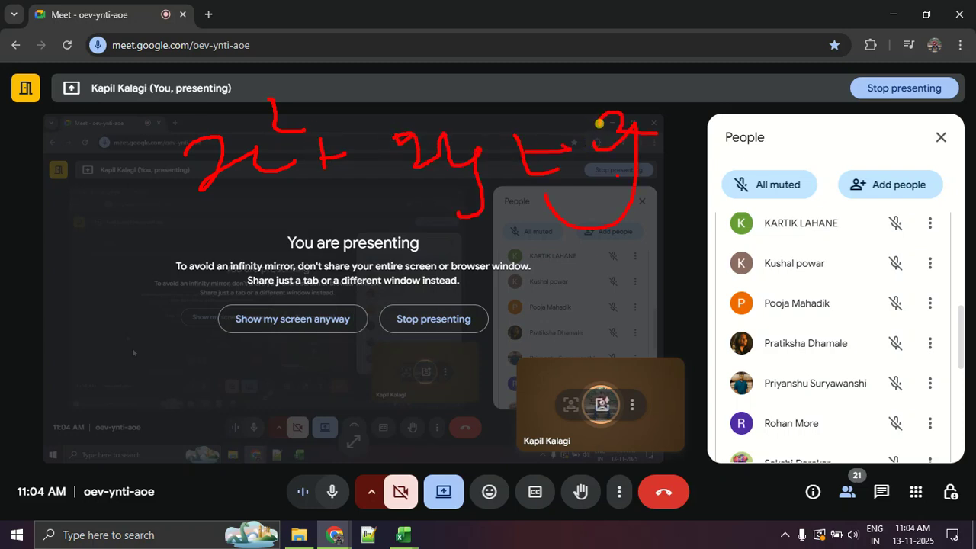
Mark the first and last terms of the handwritten expression, underline it twice, and clear the annotations.
left_click_drag(166, 185, 219, 126)
left_click_drag(654, 147, 583, 177)
left_click_drag(658, 222, 224, 210)
left_click_drag(591, 241, 287, 227)
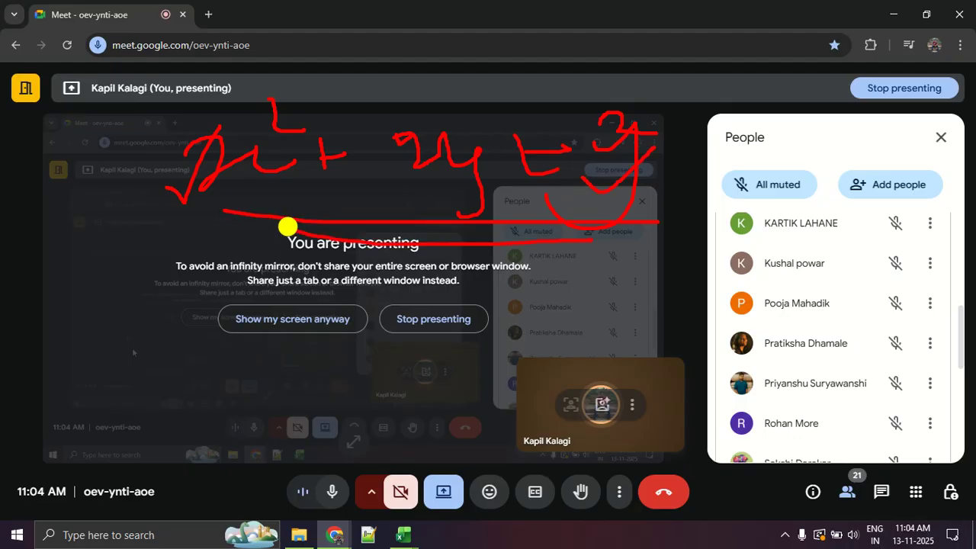
key("Escape")
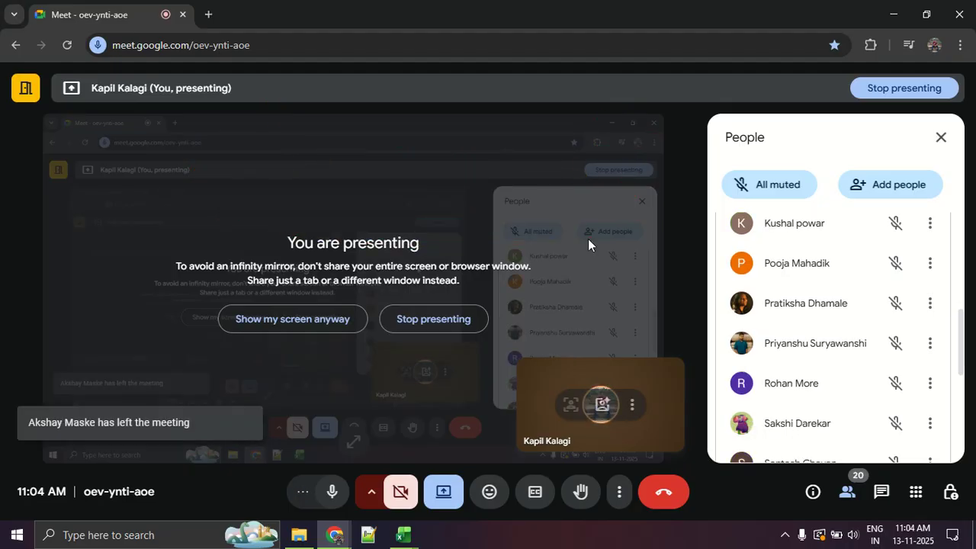
Switch to the Day 6 class work Excel workbook and enter 30 in E36 and 50 in E37 below the payment tables.
key("alt+Tab")
scroll(133, 264, "up", 4)
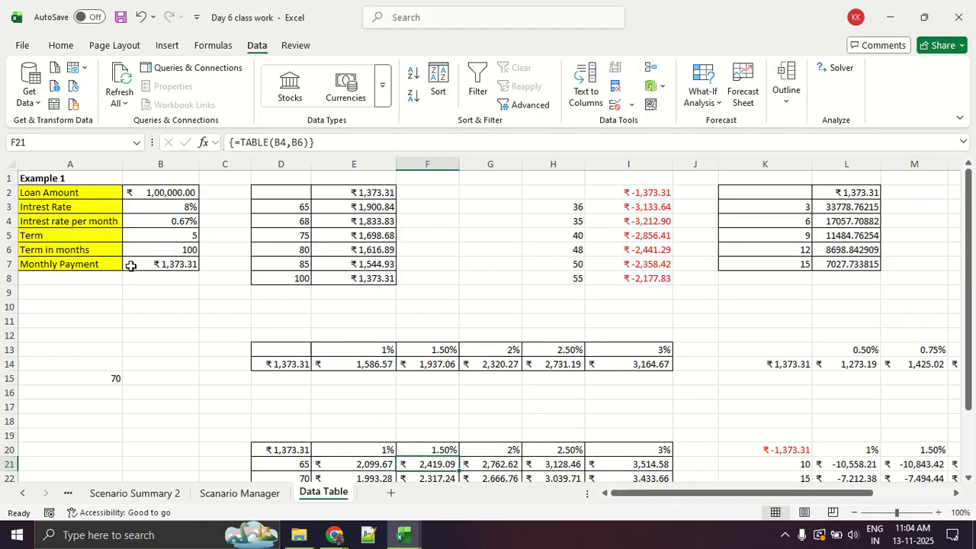
left_click(178, 196)
scroll(173, 295, "down", 8)
left_click(351, 319)
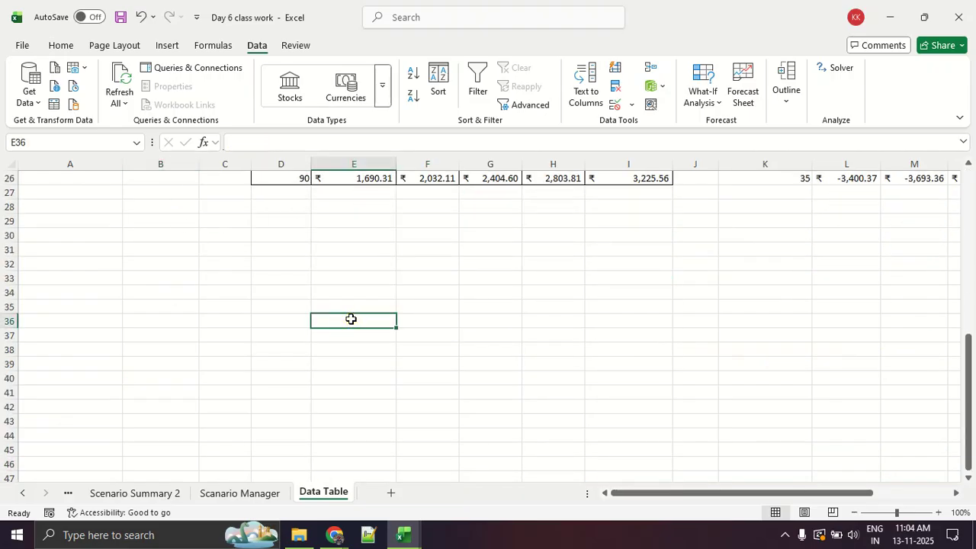
type("30")
key("Return")
type("50")
key("Return")
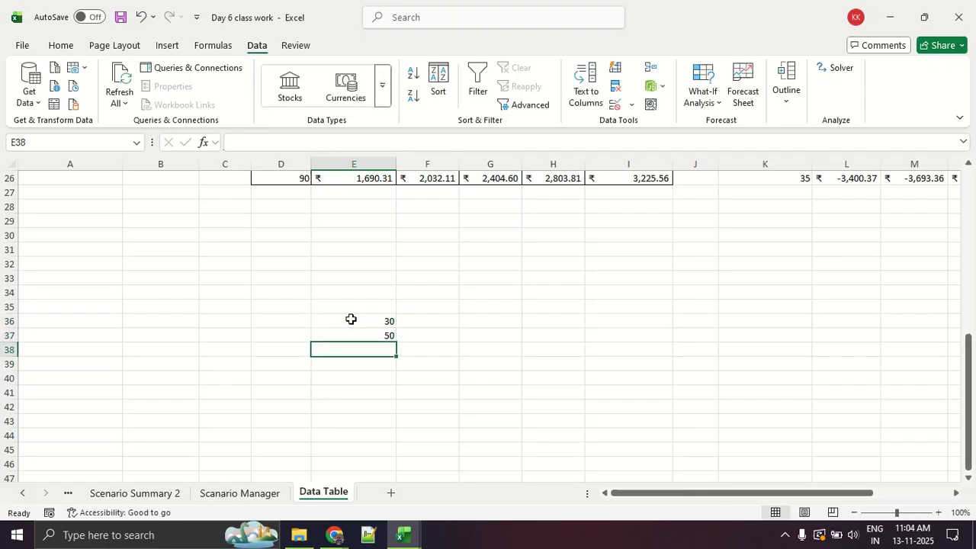
Add the two values in cell E38 with the formula =E36+E37.
type("=")
left_click(350, 319)
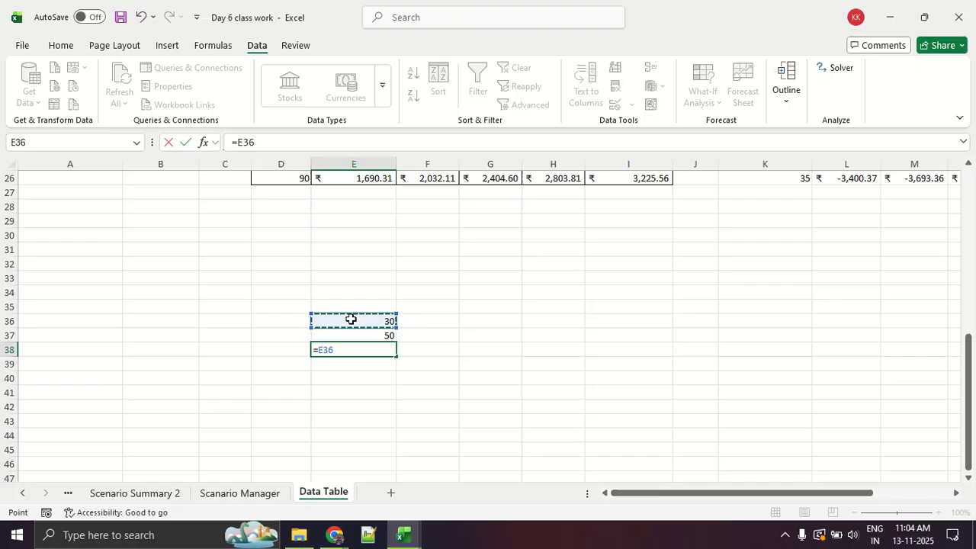
type("+")
key("Down")
key("Up")
key("Up")
key("Return")
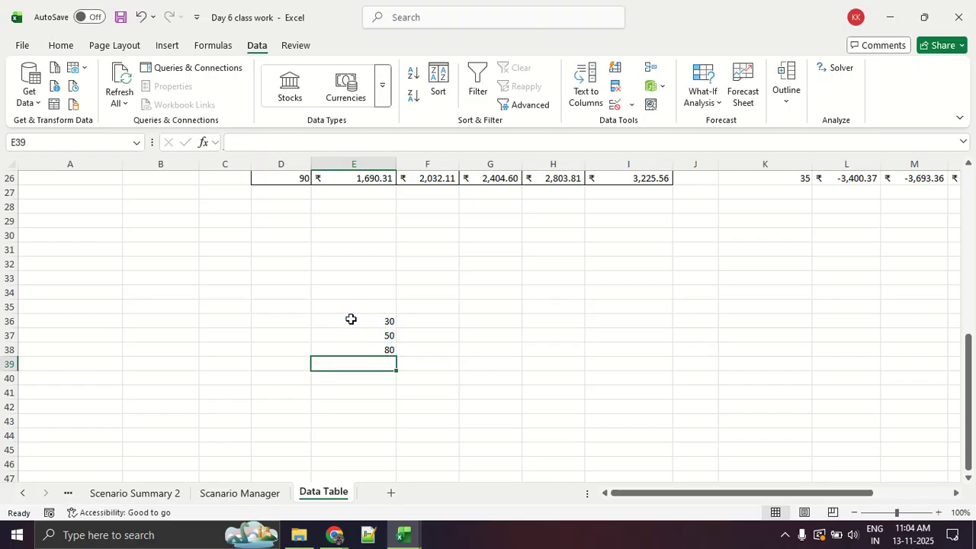
Inspect the sum formula in E38 and the two values it refers to in E36 and E37.
key("Up")
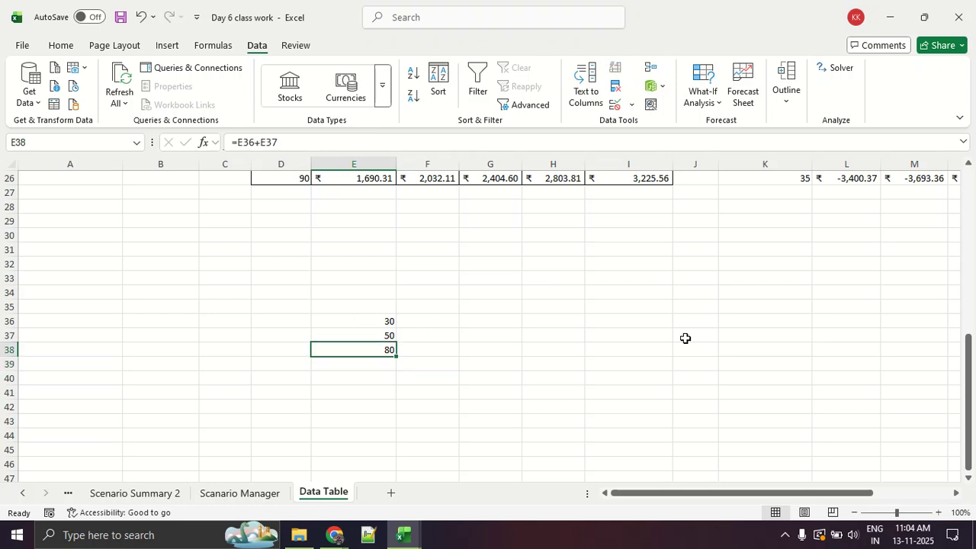
left_click(373, 321)
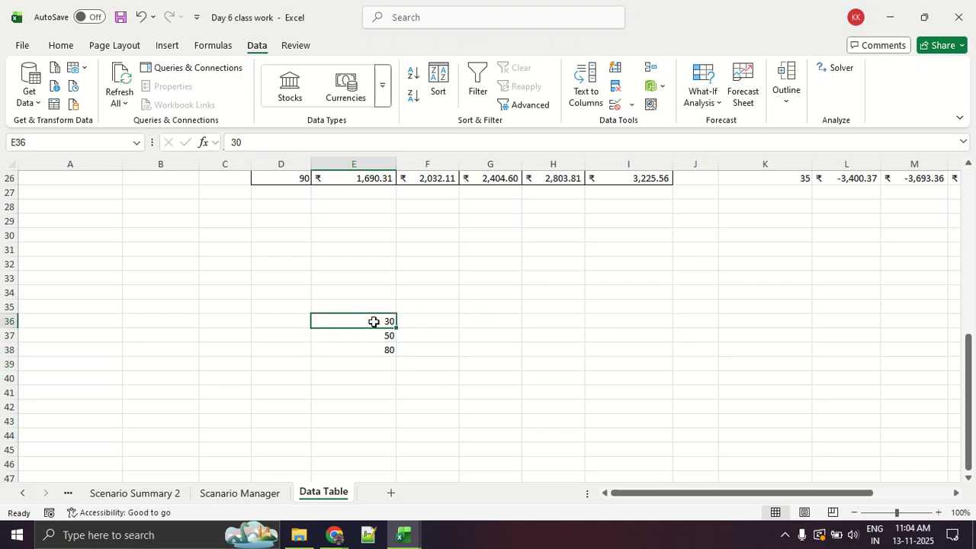
left_click(363, 339)
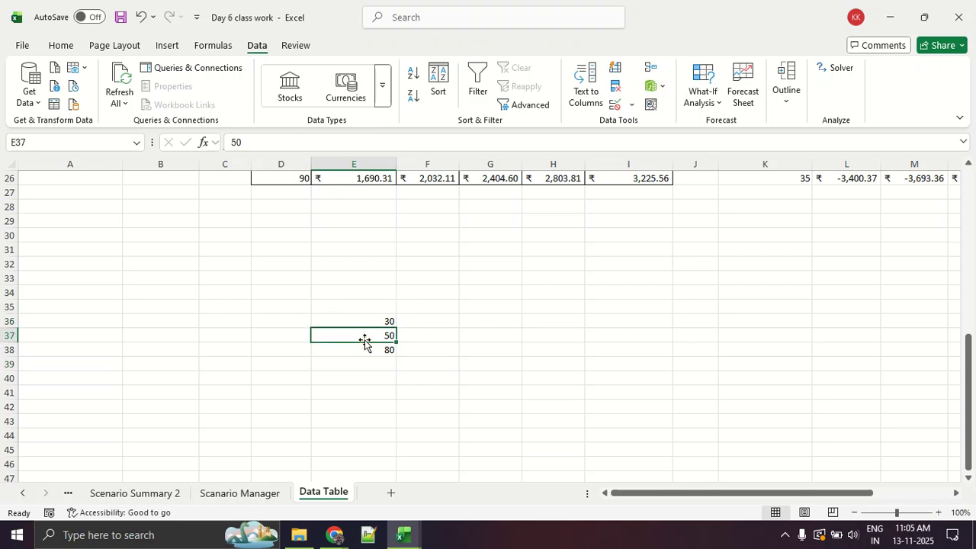
left_click(361, 350)
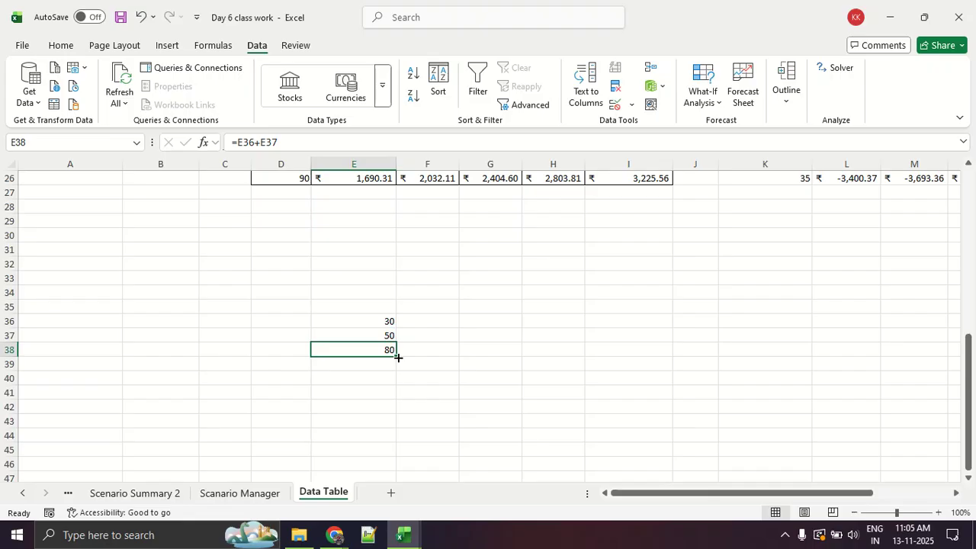
Draw a red rectangle over the empty cells beside the sum, labelling its sides x and y with a short line beside each.
mouse_move(546, 243)
left_mouse_down()
mouse_move(704, 334)
mouse_move(709, 235)
mouse_move(548, 237)
left_mouse_up()
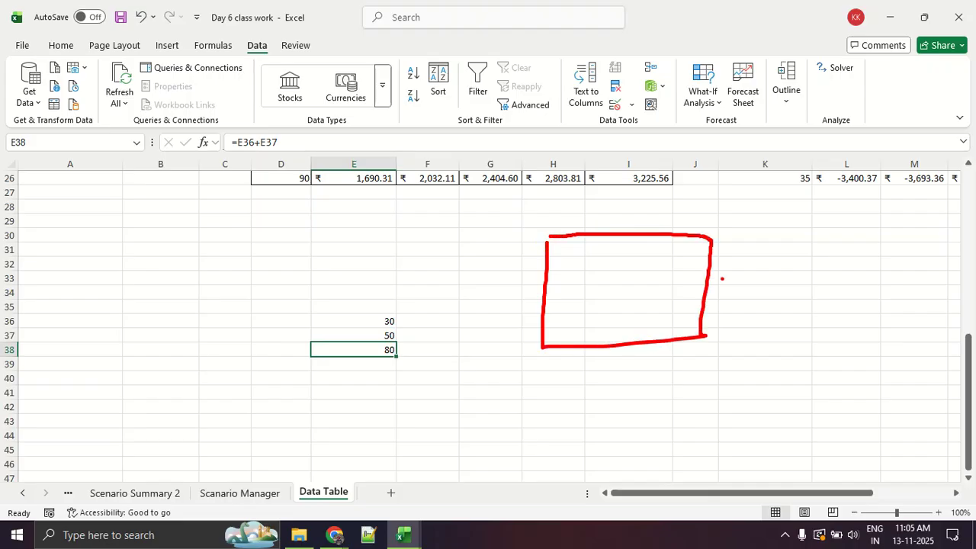
left_click_drag(740, 263, 769, 288)
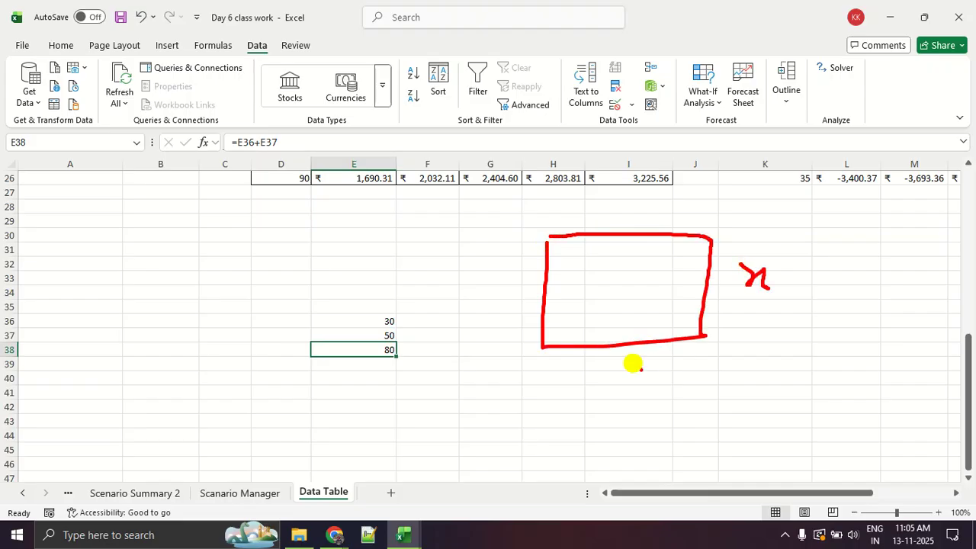
left_click_drag(633, 364, 634, 405)
left_click_drag(752, 308, 811, 307)
left_click_drag(570, 392, 607, 387)
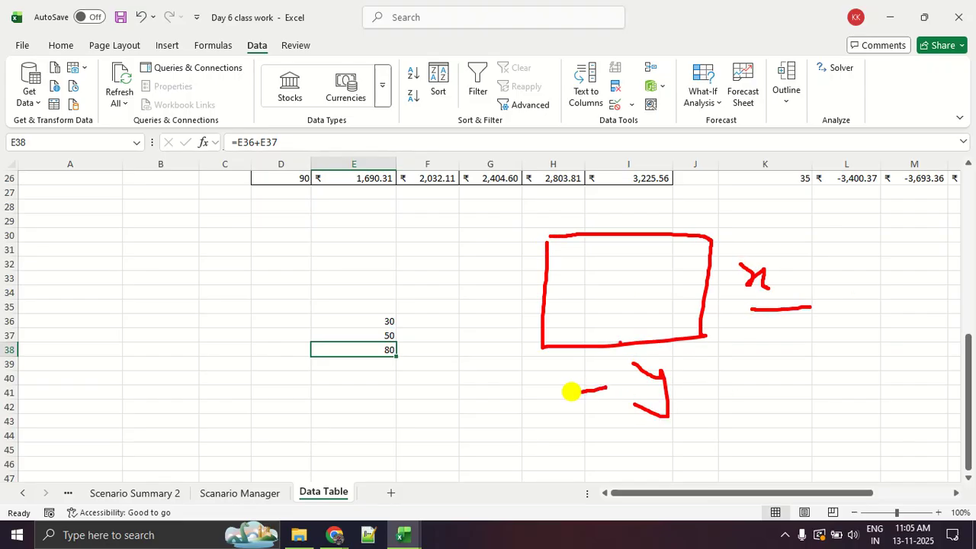
Scribble shading inside the rectangle, draw an arc above the x label, and erase all the annotations.
mouse_move(600, 246)
left_mouse_down()
mouse_move(670, 264)
mouse_move(624, 355)
left_mouse_up()
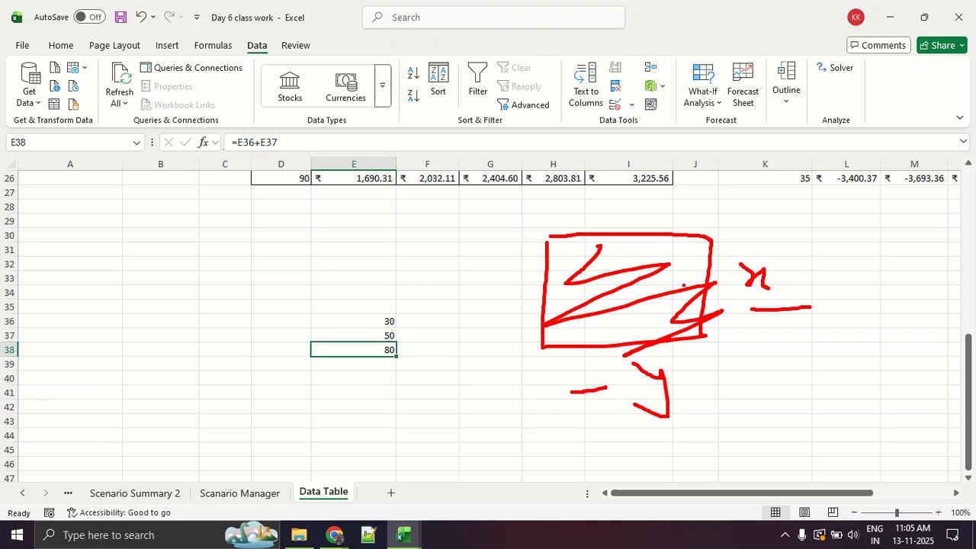
mouse_move(560, 237)
left_mouse_down()
mouse_move(614, 243)
mouse_move(626, 307)
mouse_move(654, 312)
left_mouse_up()
mouse_move(673, 184)
left_mouse_down()
mouse_move(711, 182)
mouse_move(761, 244)
left_mouse_up()
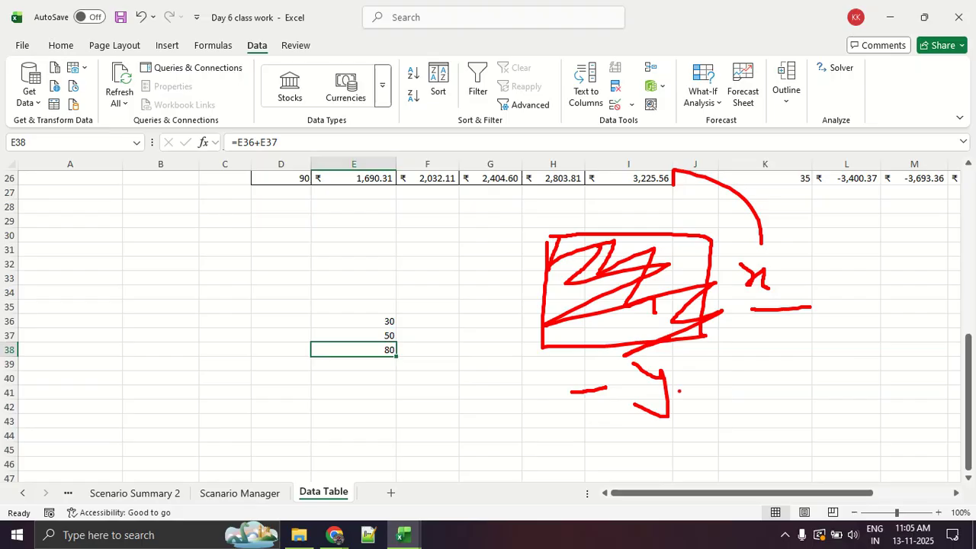
key("e")
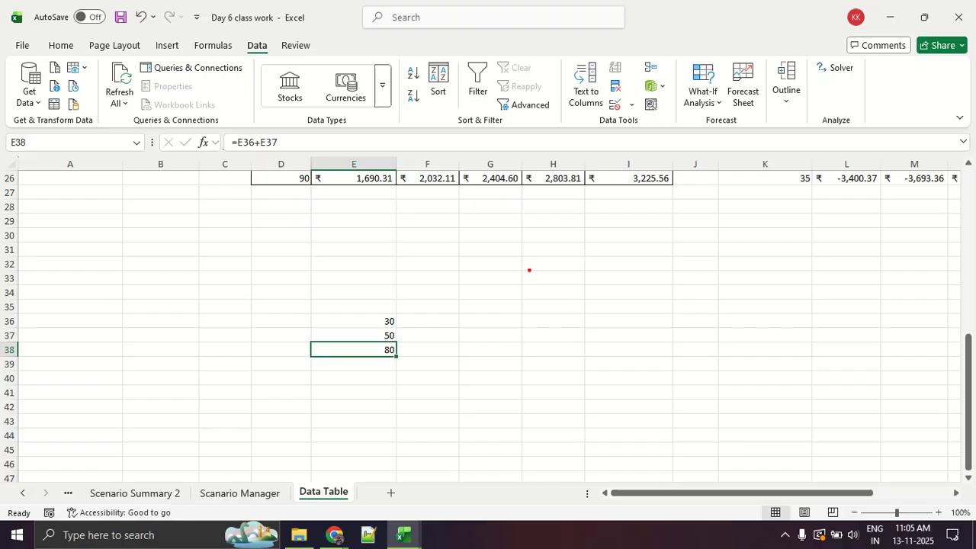
Switch back to the Google Meet call to check on the participants.
key("alt+Tab")
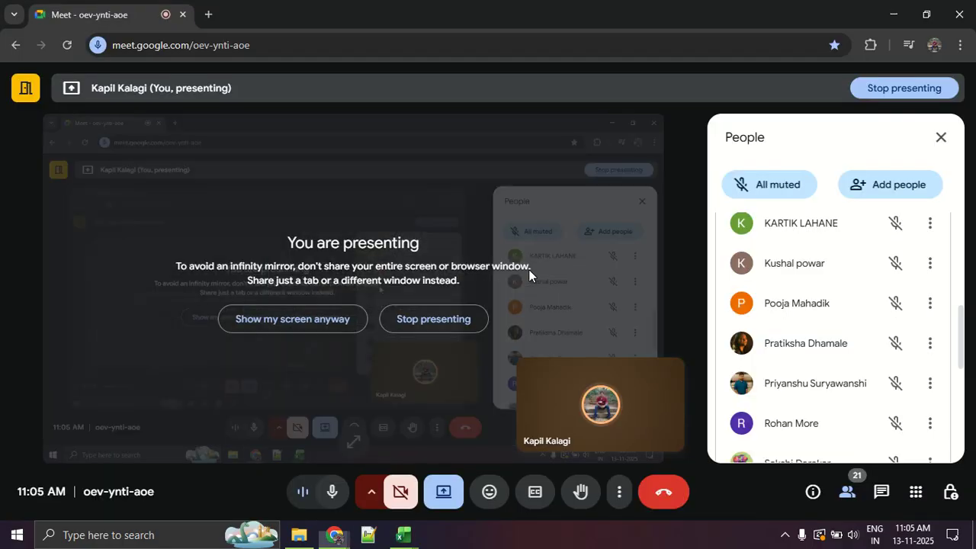